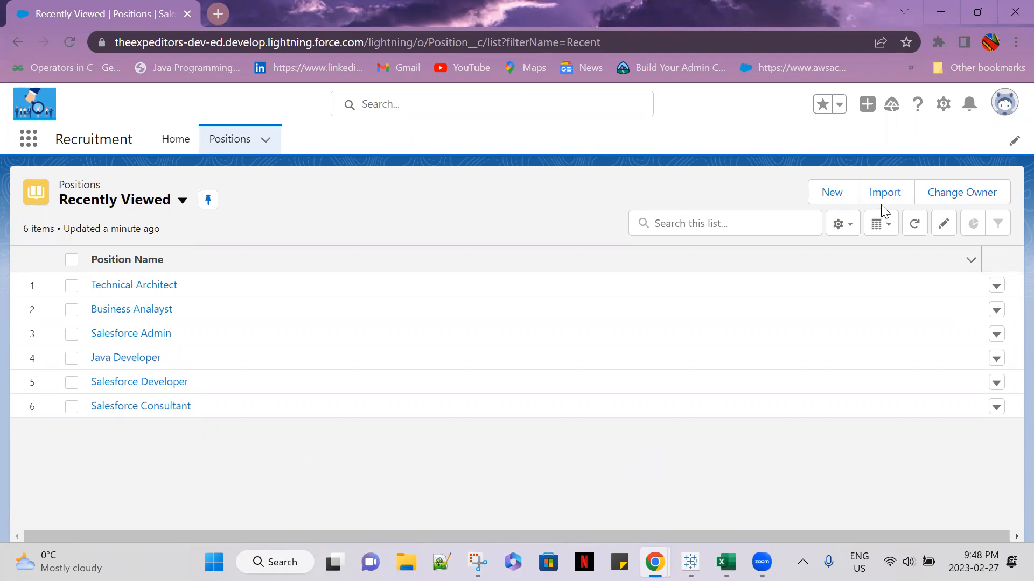
# Open the Position object's setup page and show its Fields & Relationships
pyautogui.click(943, 104)
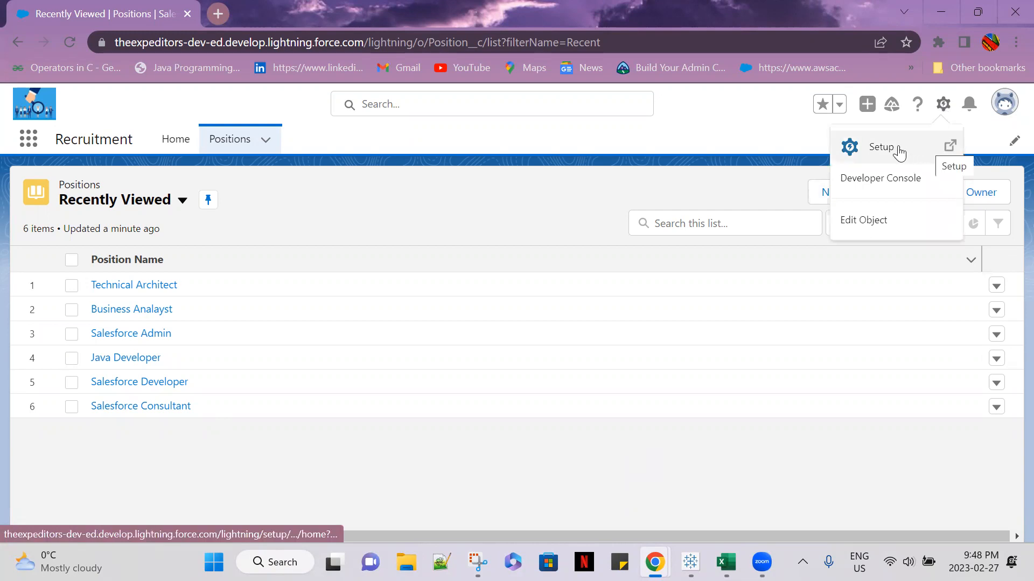
pyautogui.click(676, 184)
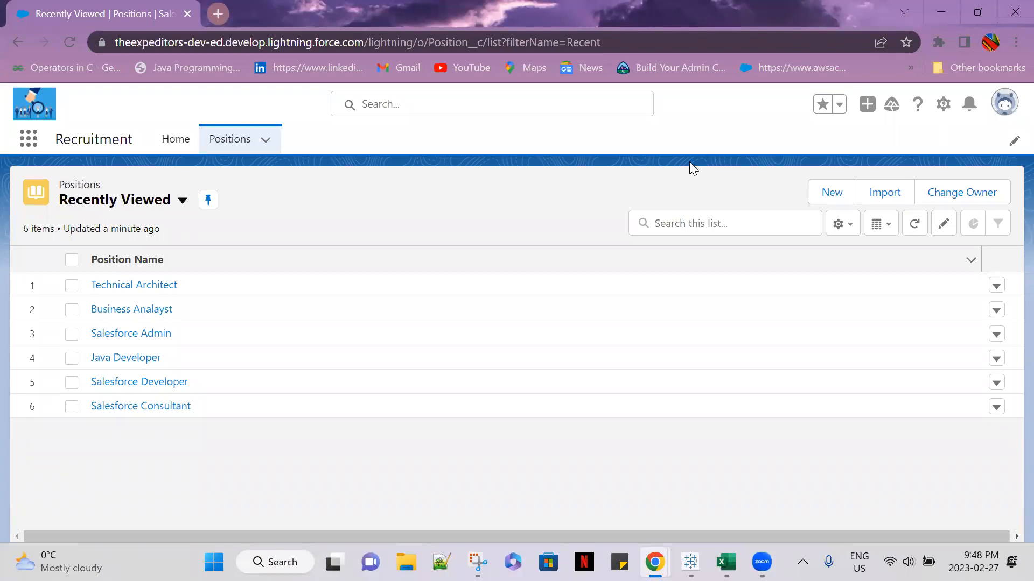
pyautogui.click(944, 108)
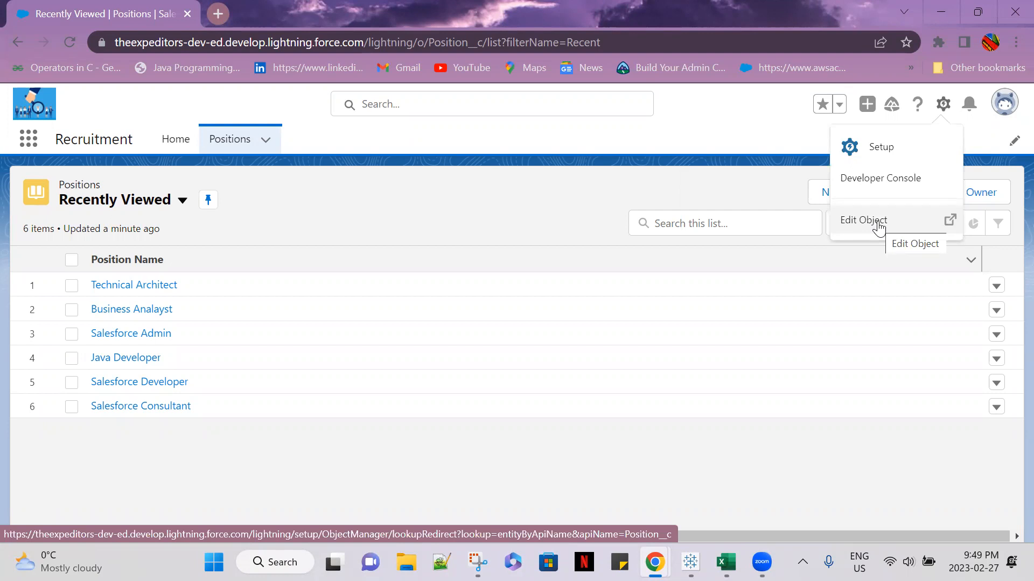
pyautogui.click(851, 227)
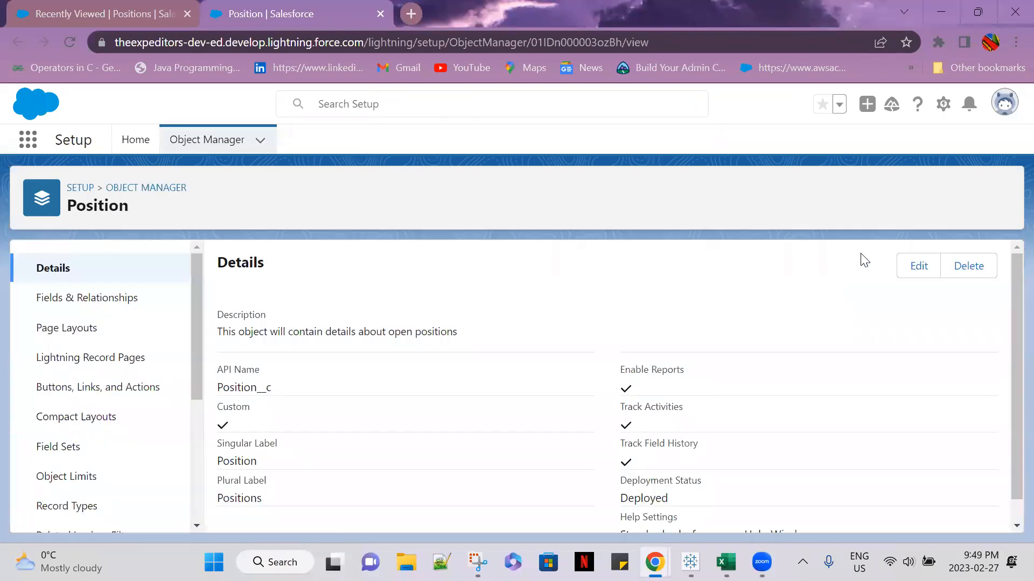
pyautogui.click(104, 296)
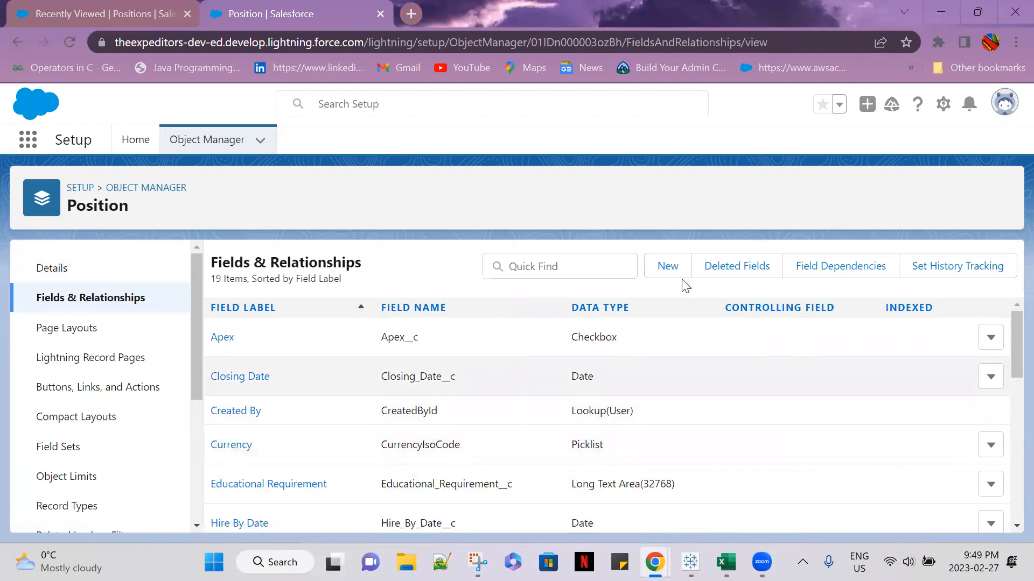
# Start a new custom field on the Position object with the Picklist data type
pyautogui.click(667, 266)
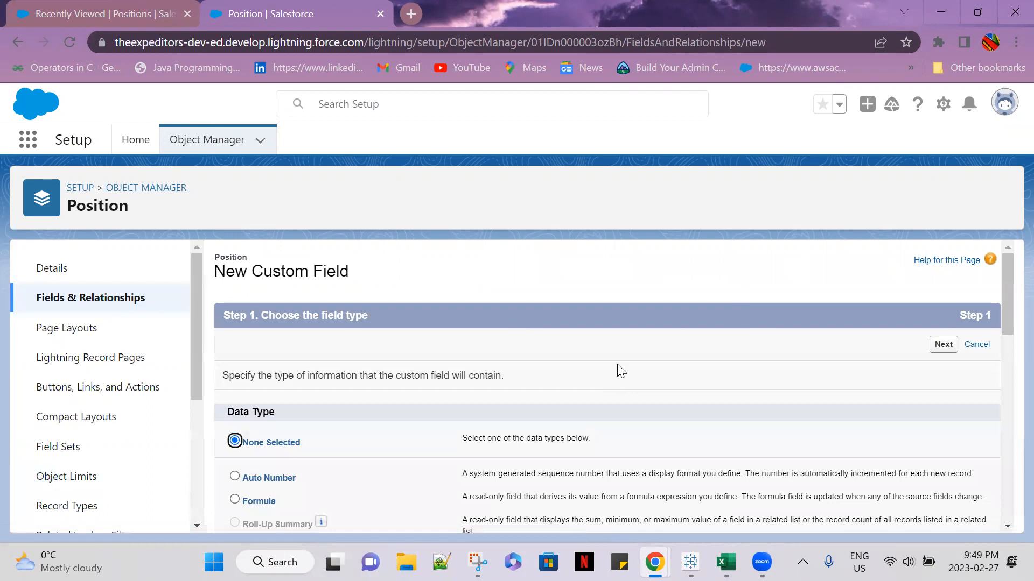
pyautogui.scroll(-9, 629, 398)
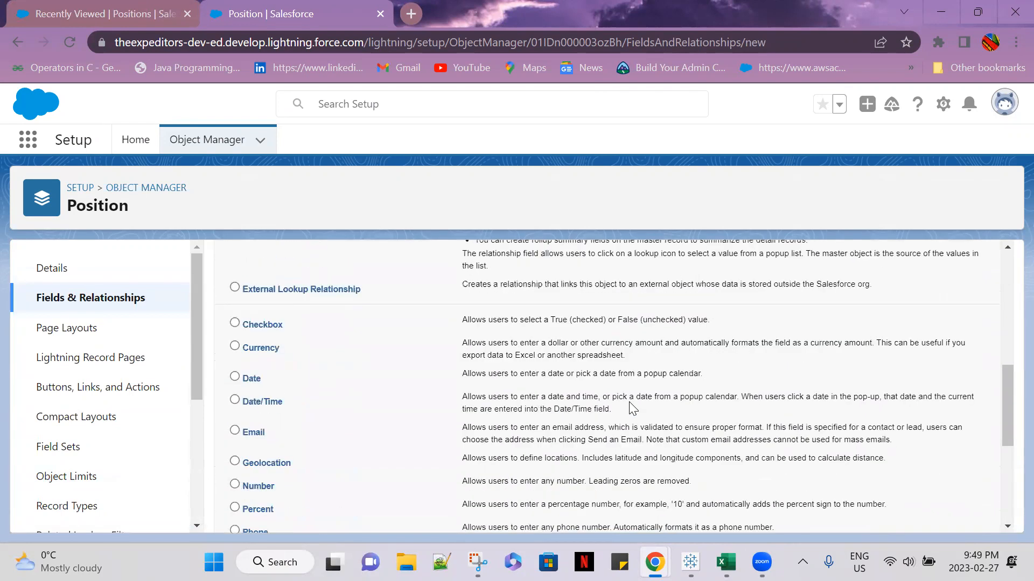
pyautogui.scroll(-2, 631, 407)
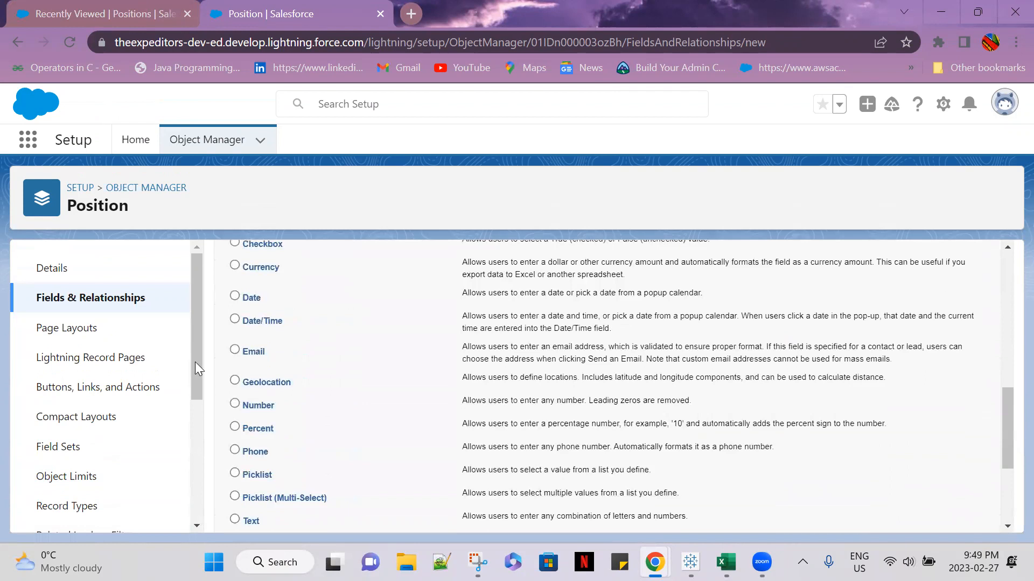
pyautogui.scroll(-2, 237, 401)
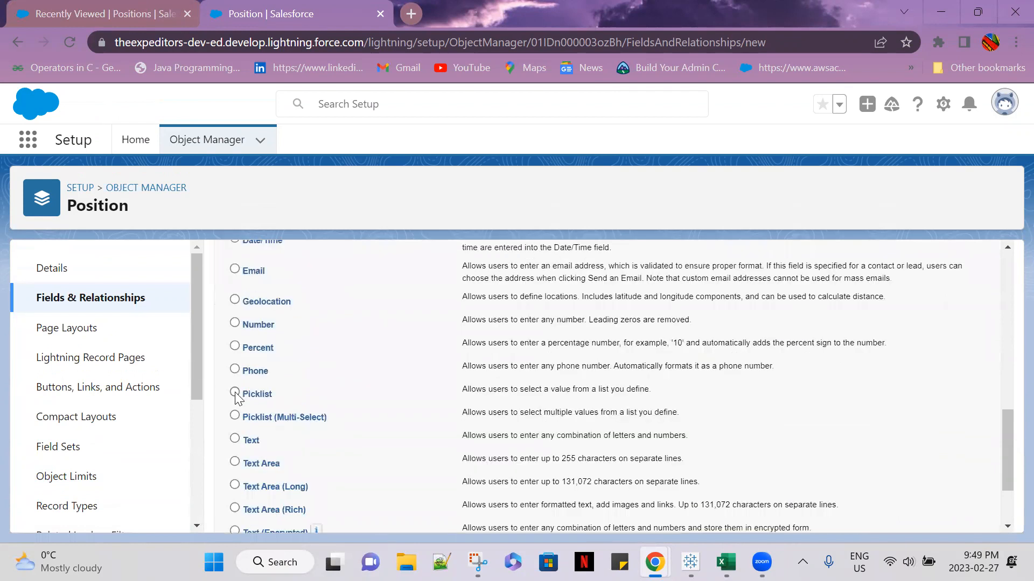
pyautogui.click(235, 393)
pyautogui.scroll(-3, 653, 445)
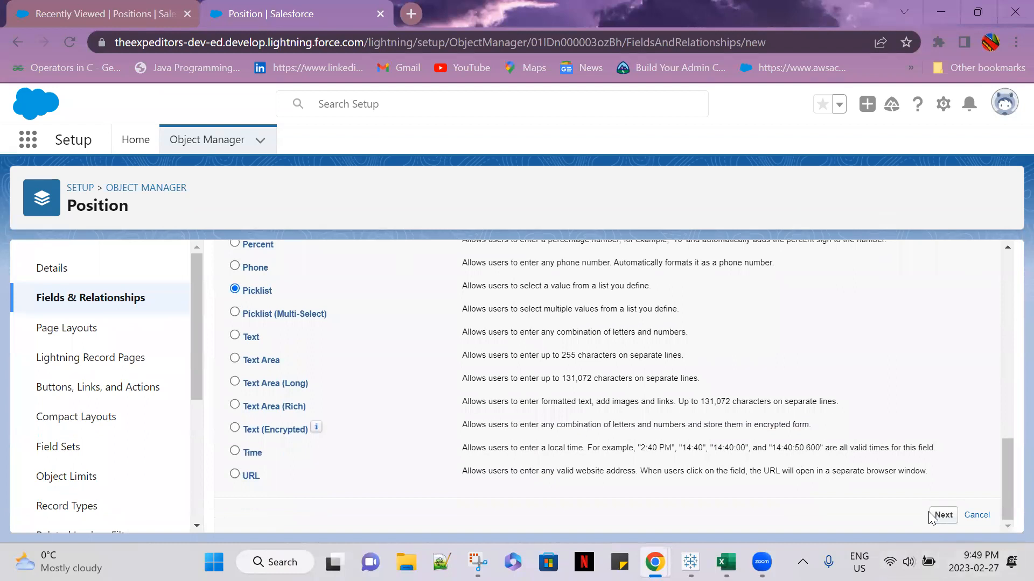
pyautogui.click(942, 515)
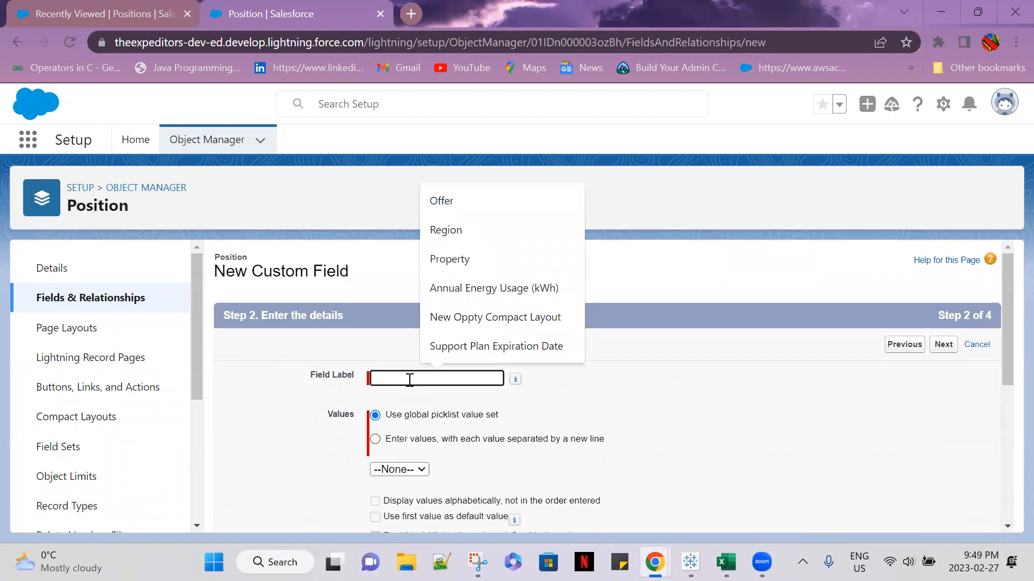
# Label the field Location and choose to enter its values directly, one per line, instead of using a global value set
pyautogui.write('Location')
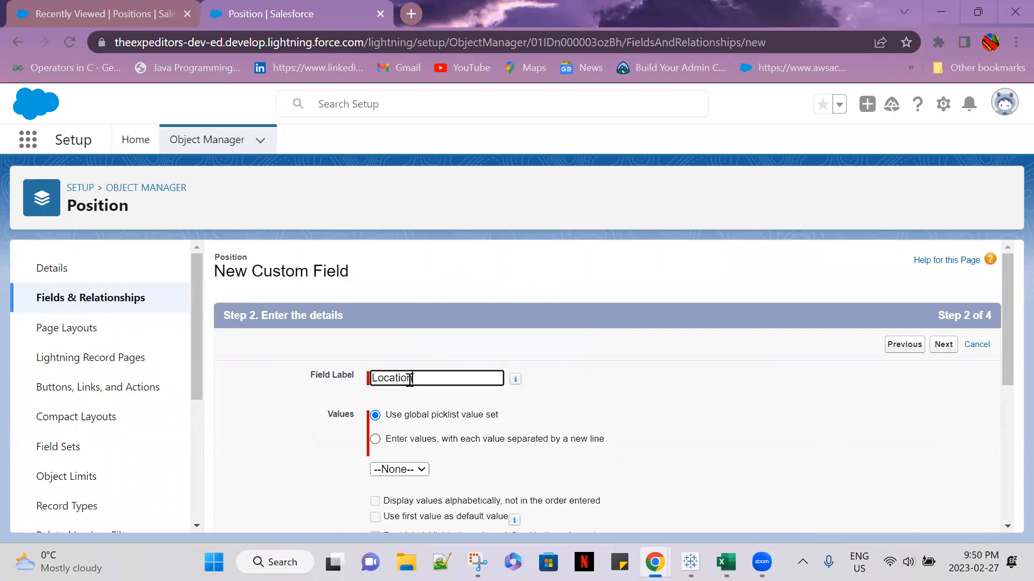
pyautogui.scroll(-2, 657, 397)
pyautogui.click(678, 425)
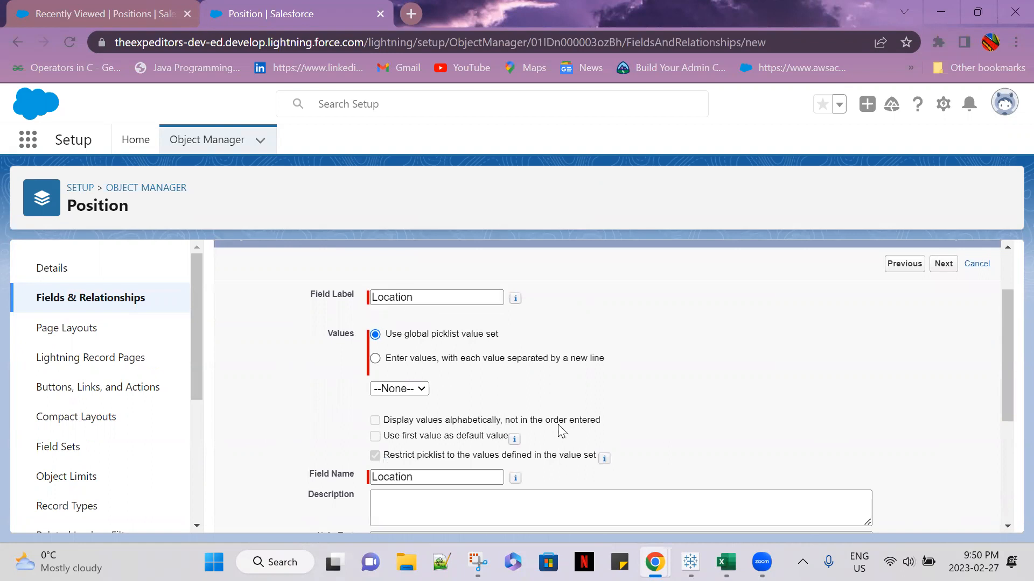
pyautogui.click(423, 390)
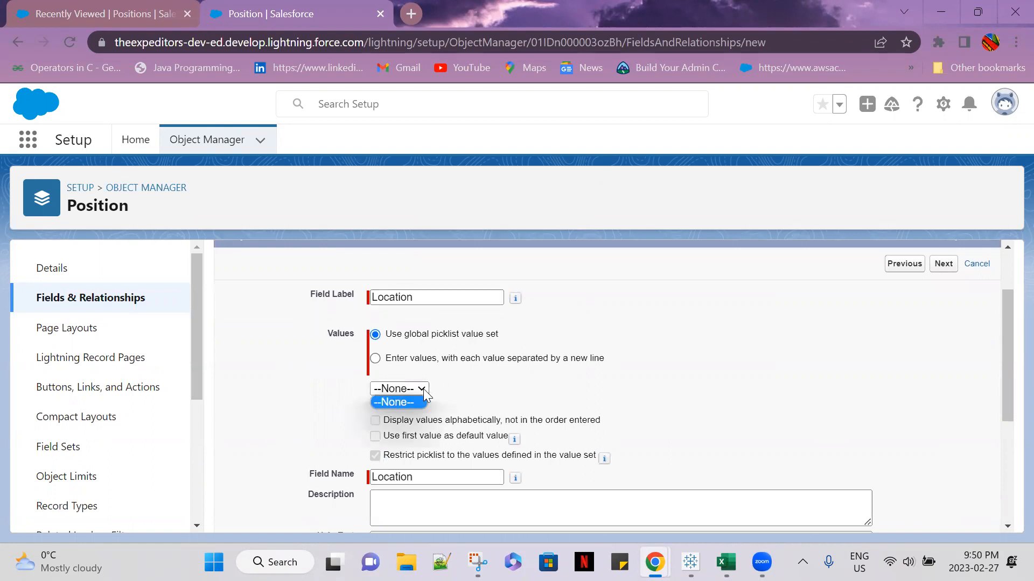
pyautogui.click(376, 359)
pyautogui.click(427, 415)
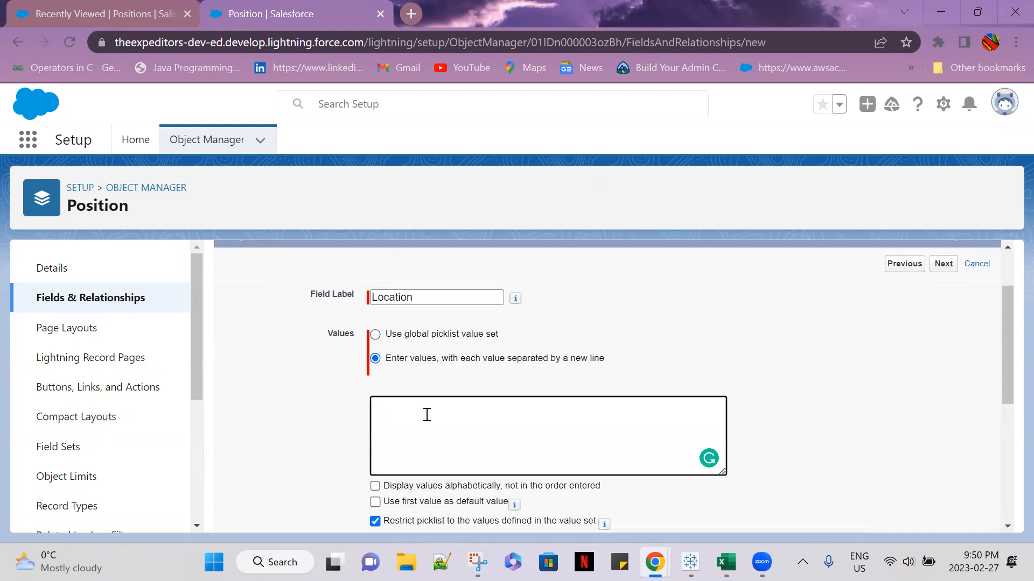
# Enter the picklist values San Francisco, London, New York, Sydney, Mumbai and Chennai, and use the first value as default
pyautogui.write('San Francisco')
pyautogui.press('Return')
pyautogui.write('London ')
pyautogui.write('New Yor')
pyautogui.write('k ')
pyautogui.write('Synd')
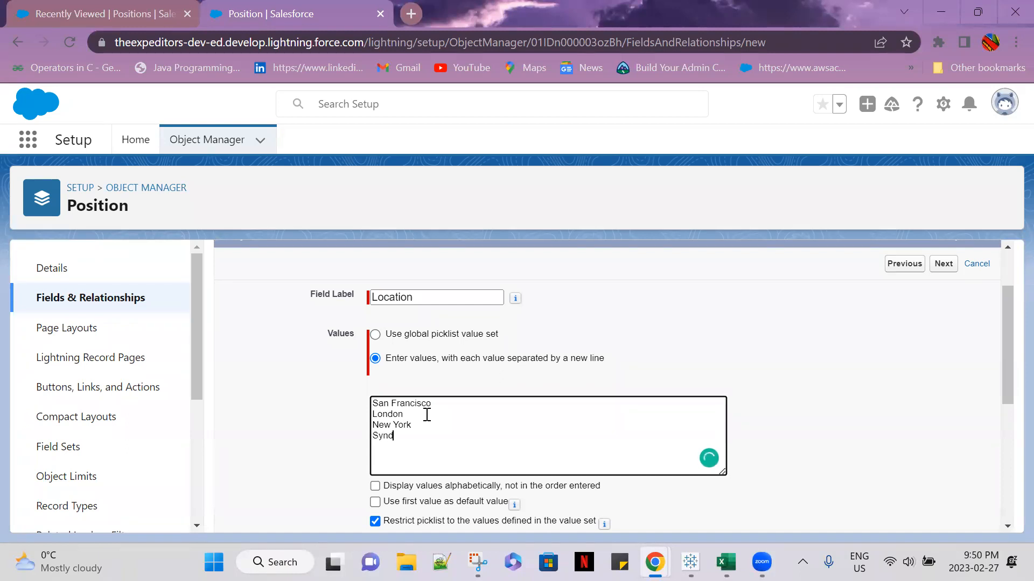
pyautogui.press('BackSpace')
pyautogui.press('BackSpace')
pyautogui.write('y')
pyautogui.press('Return')
pyautogui.write('Mumbai')
pyautogui.press('Return')
pyautogui.write('Chennai')
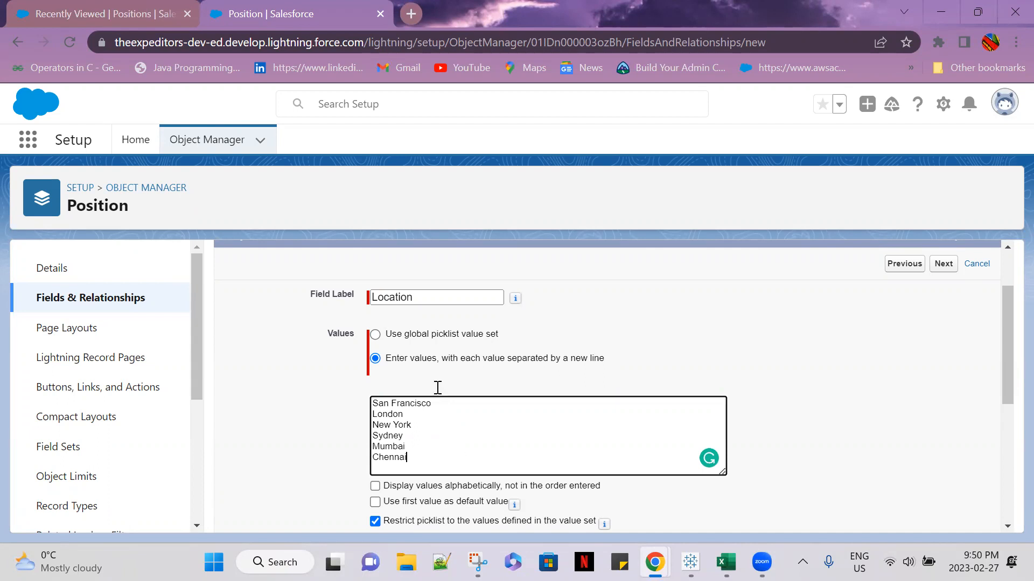
pyautogui.scroll(-2, 436, 385)
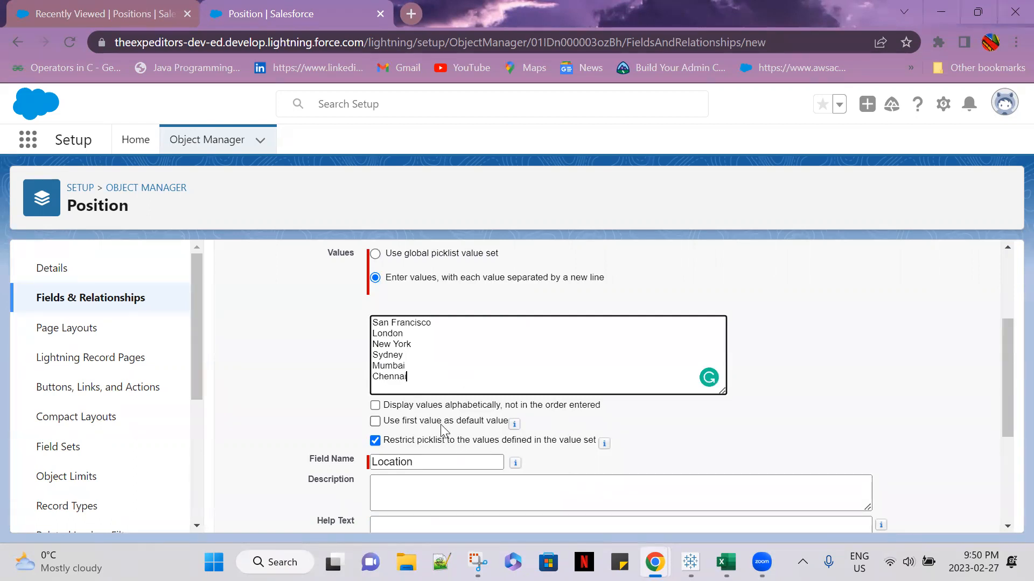
pyautogui.click(376, 421)
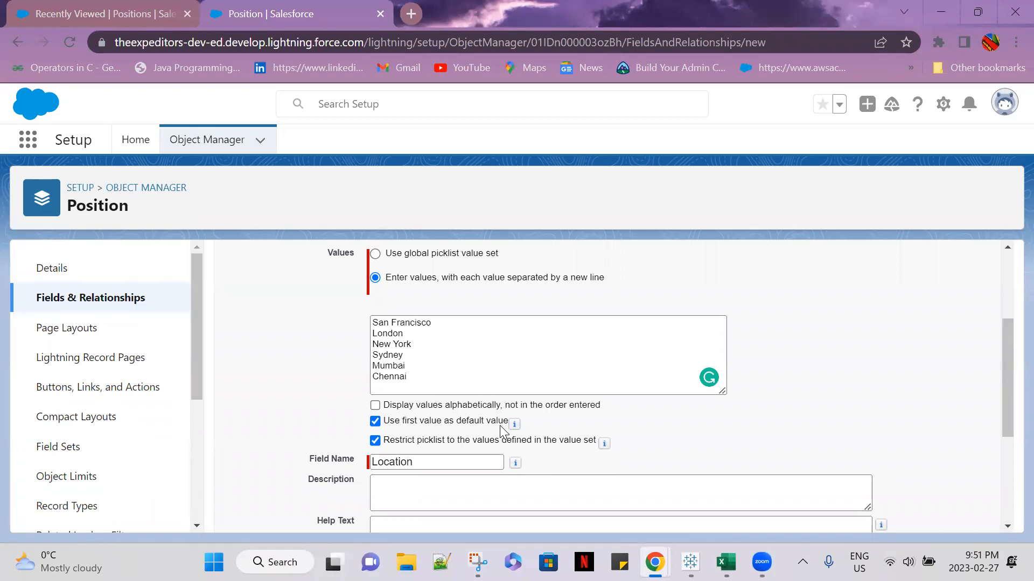
# Enter "Location available for the opening" as the Location field's description
pyautogui.scroll(-2, 677, 426)
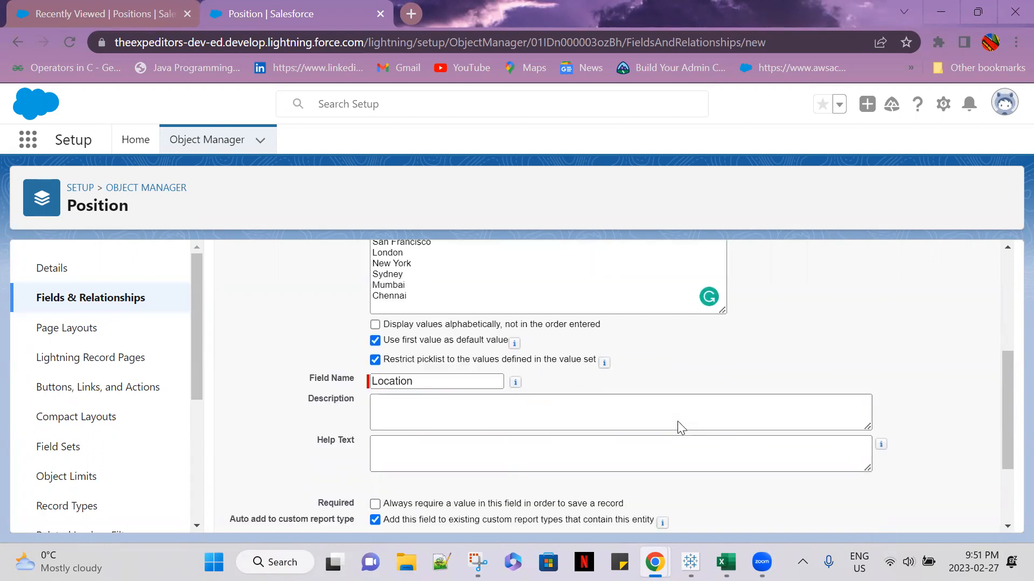
pyautogui.click(455, 415)
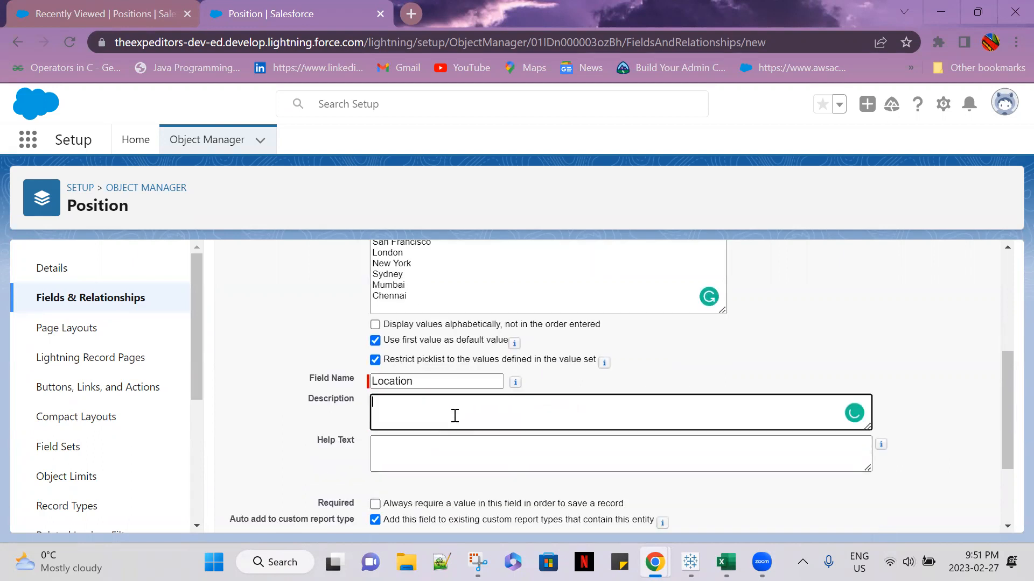
pyautogui.scroll(2, 454, 415)
pyautogui.write('Location available for')
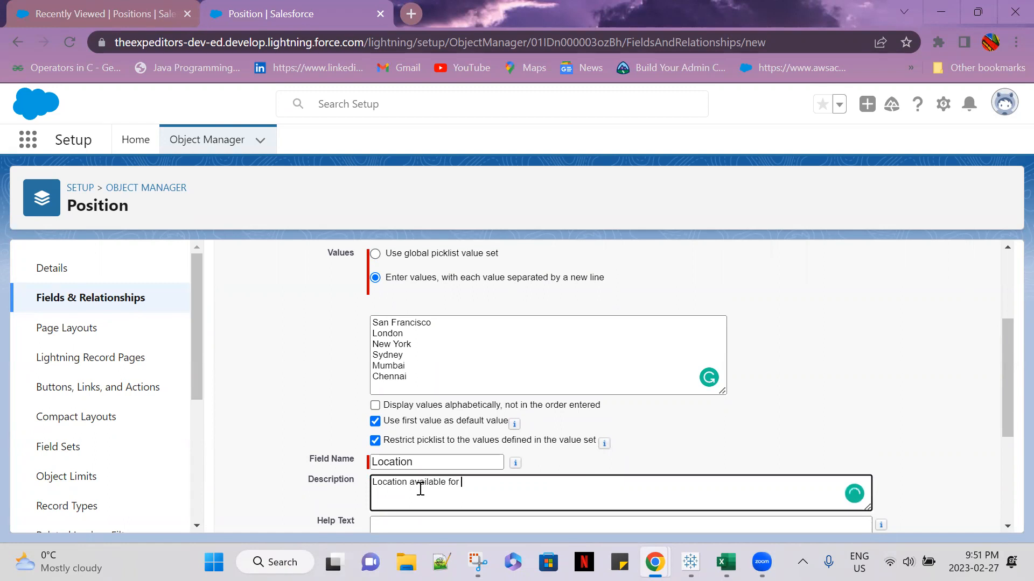
pyautogui.write('the opening')
# Enter "Provide the opening location" as the Location field's help text
pyautogui.scroll(-1, 421, 489)
pyautogui.click(416, 441)
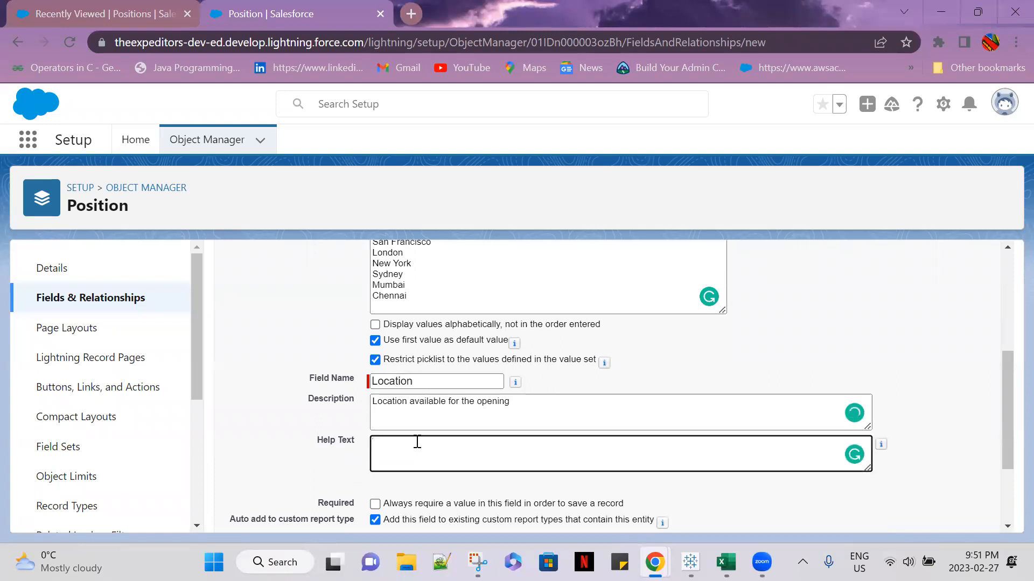
pyautogui.write('Provide the opening location')
# Accept the default field-level security and page layout for the Location field, then save it and start another new field
pyautogui.scroll(-2, 485, 461)
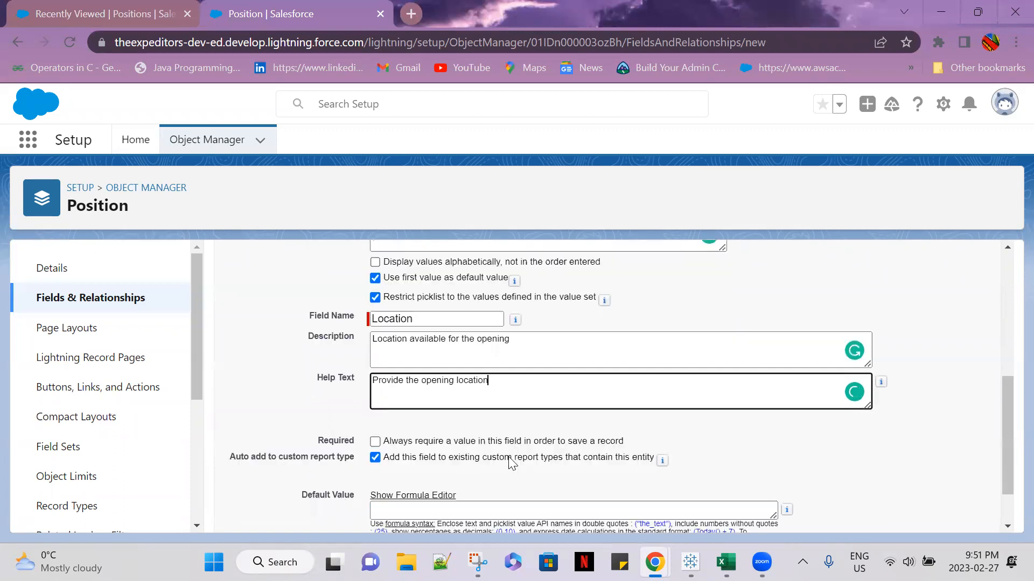
pyautogui.scroll(-1, 603, 409)
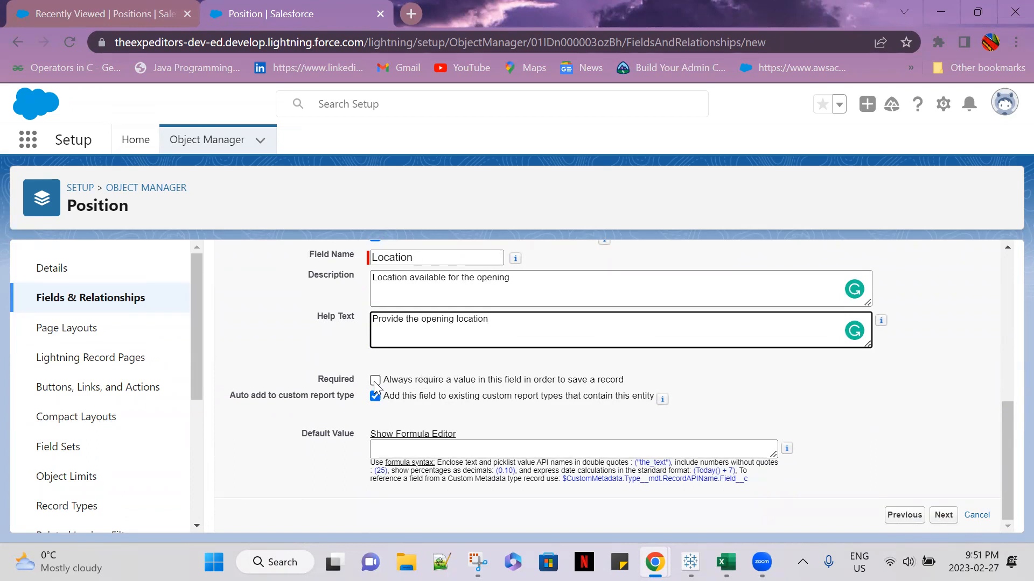
pyautogui.click(944, 515)
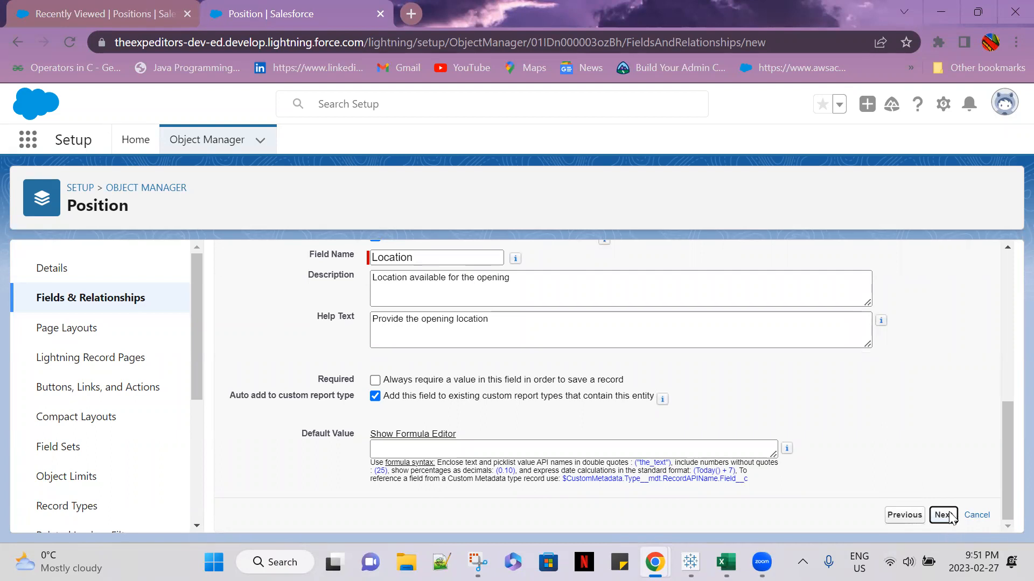
pyautogui.scroll(2, 937, 420)
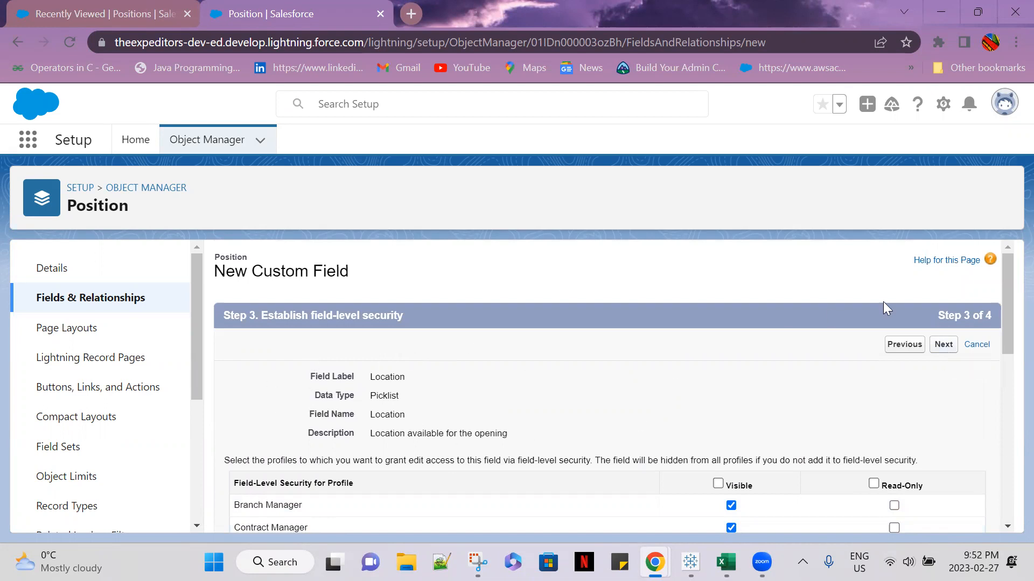
pyautogui.click(943, 345)
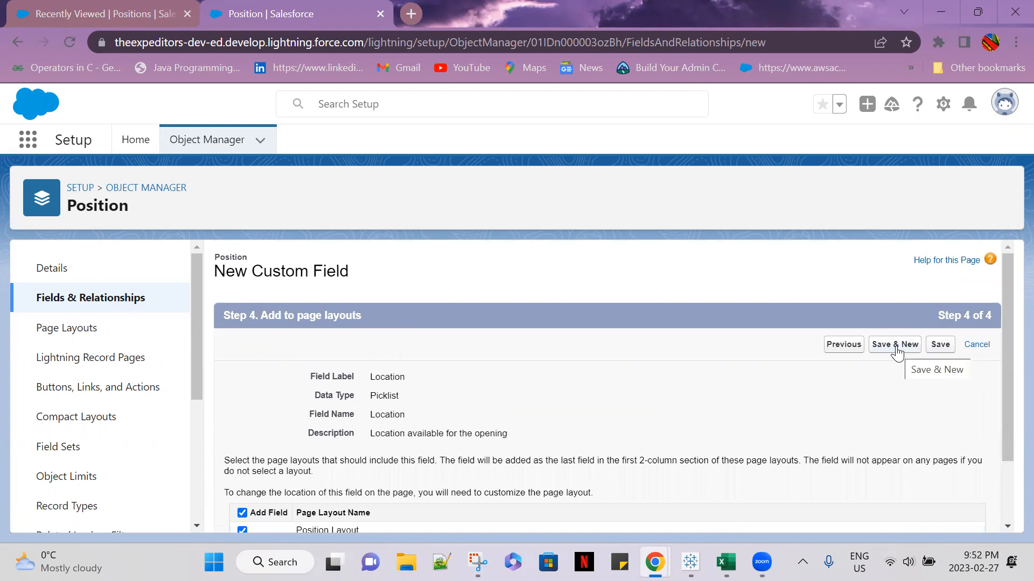
pyautogui.click(895, 350)
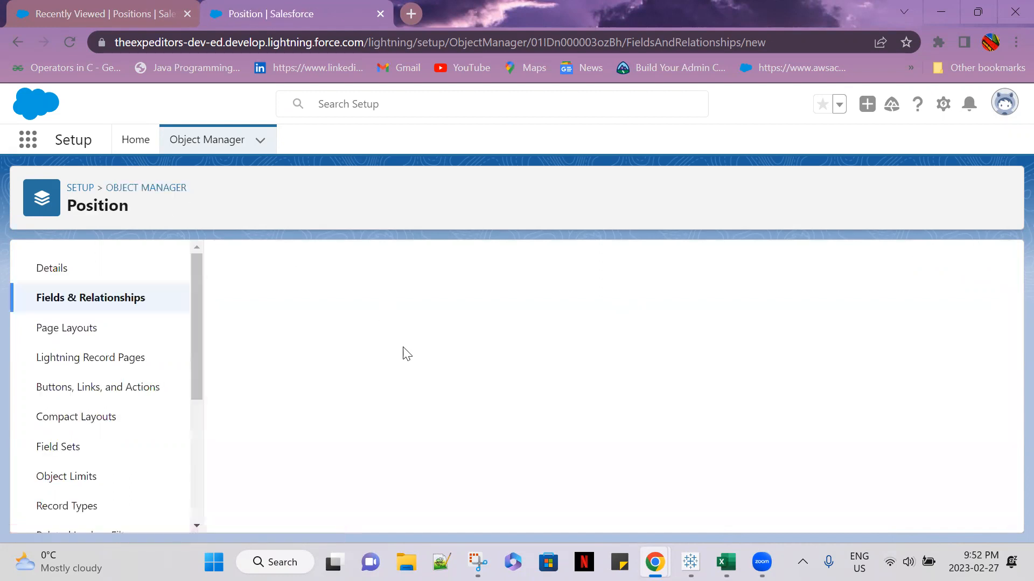
# Choose Picklist as the data type of the second custom field and continue to its details
pyautogui.scroll(-3, 434, 438)
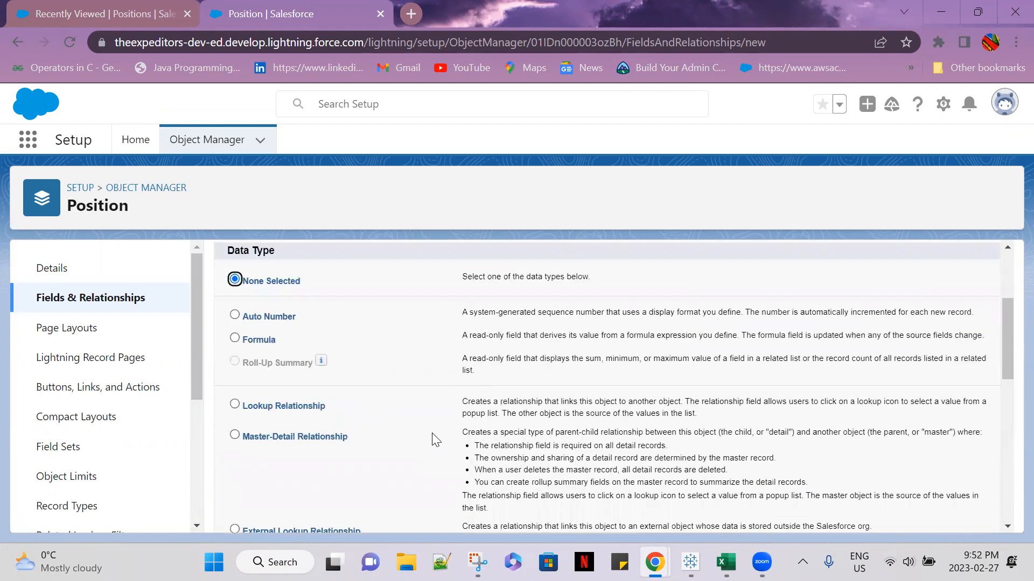
pyautogui.scroll(-5, 434, 440)
pyautogui.click(235, 393)
pyautogui.scroll(-2, 835, 438)
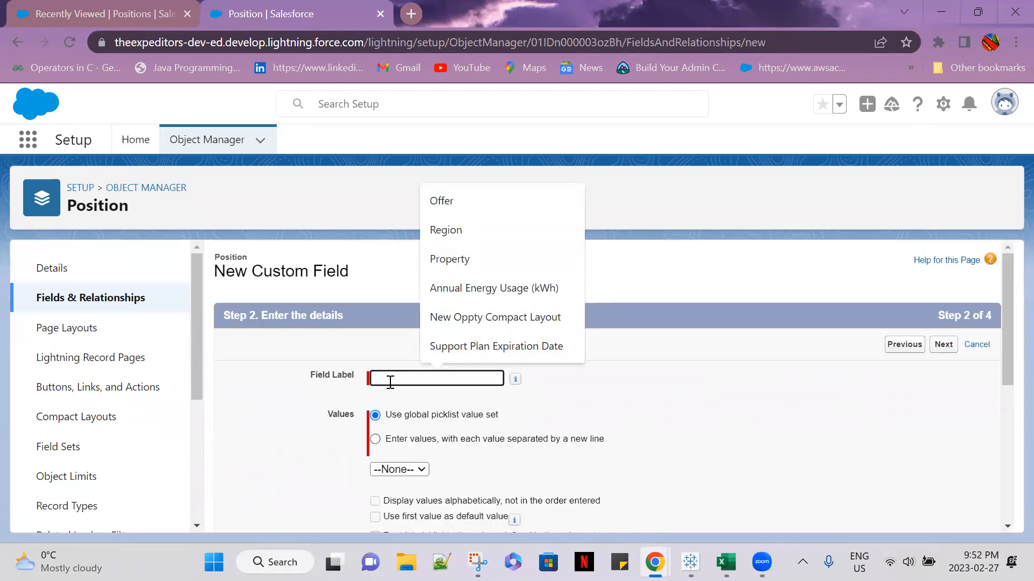
# Label the field Status and choose to enter its values directly, each on a new line
pyautogui.write('Status')
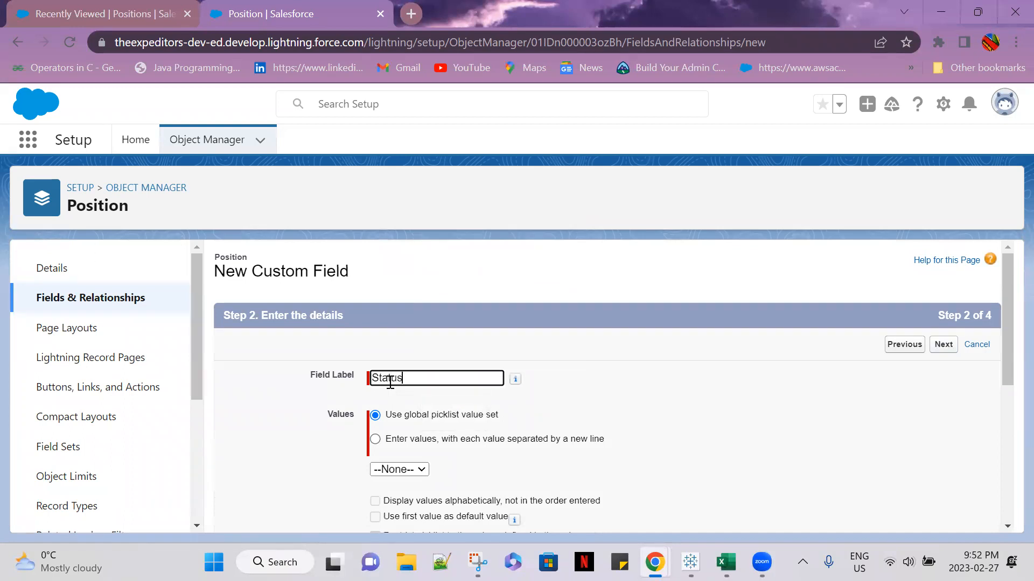
pyautogui.scroll(-2, 471, 410)
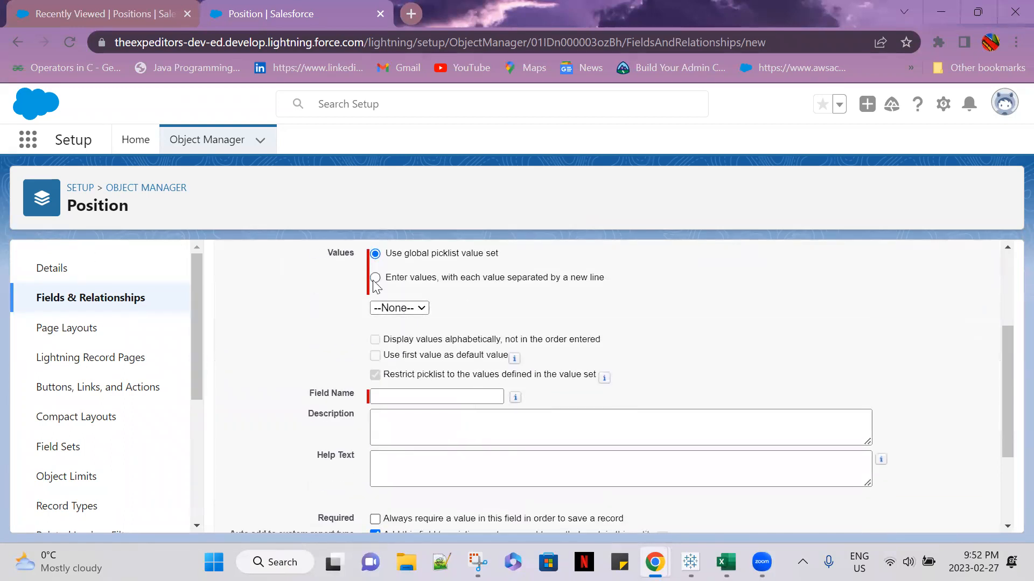
pyautogui.click(373, 280)
pyautogui.click(375, 278)
pyautogui.click(423, 343)
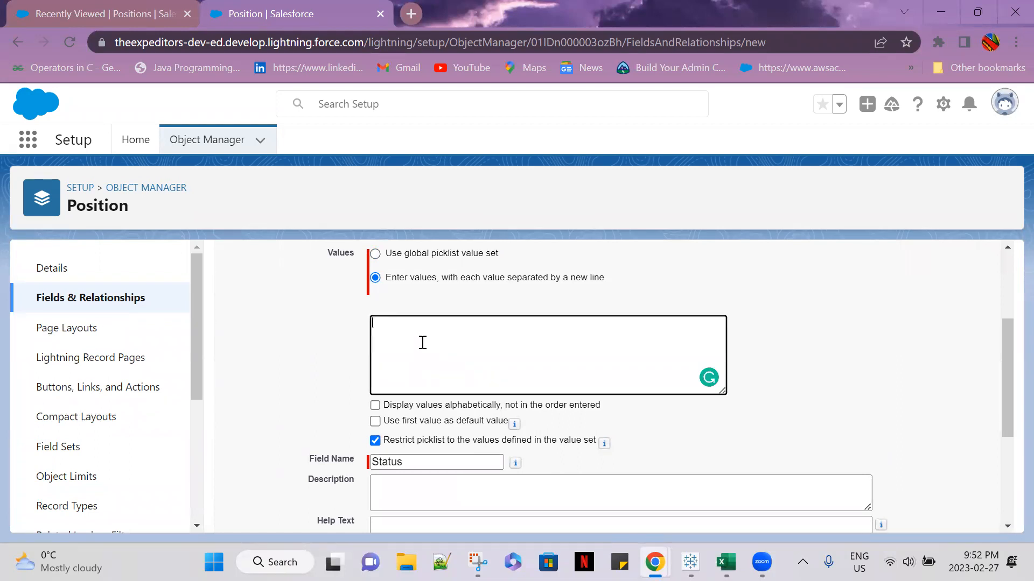
# Enter New Position, Pending Approval and Open - approve as the first three Status picklist values, one per line
pyautogui.write('New Position')
pyautogui.press('Return')
pyautogui.write('P')
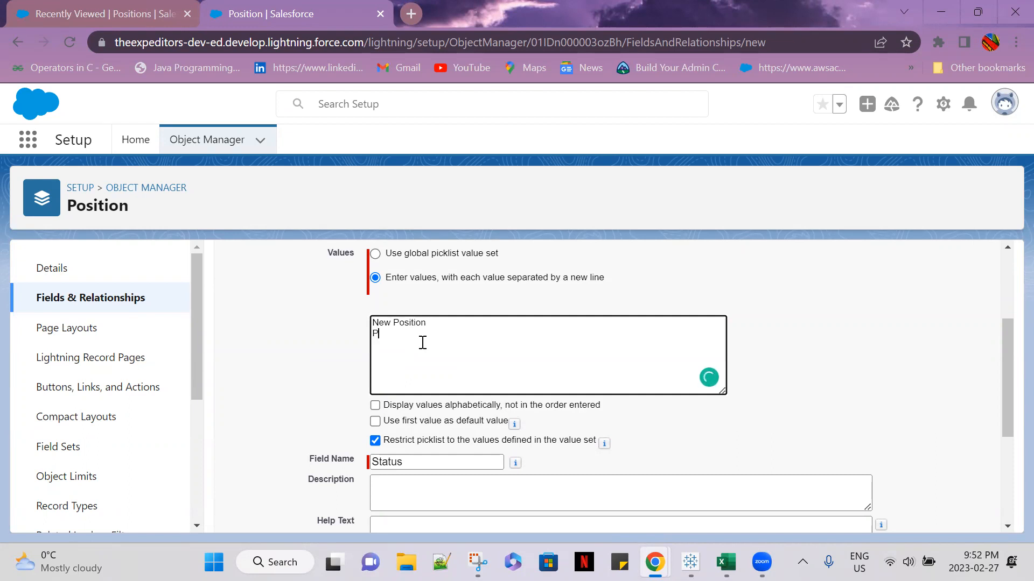
pyautogui.write('ending Approval')
pyautogui.press('Return')
pyautogui.write('Opene')
pyautogui.press('BackSpace')
pyautogui.write('- approve')
pyautogui.click(395, 344)
# Add Closed - Filled as the fourth Status value on its own line
pyautogui.click(383, 360)
pyautogui.write('Closed - fil')
pyautogui.press('BackSpace')
pyautogui.press('BackSpace')
pyautogui.press('BackSpace')
pyautogui.write('Fil')
pyautogui.press('Return')
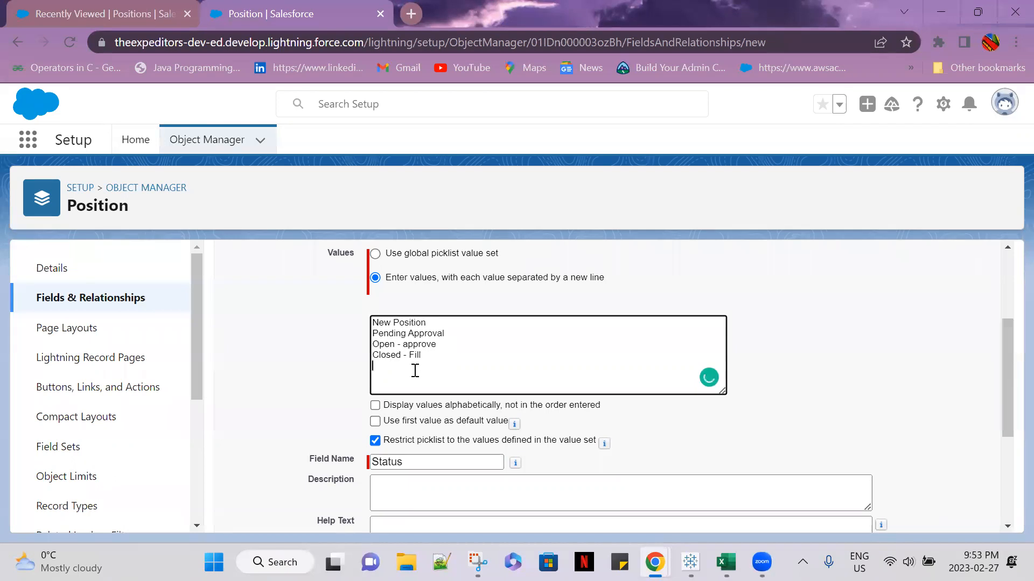
pyautogui.click(428, 354)
pyautogui.write('ed')
pyautogui.write('Closed')
pyautogui.write(' -')
pyautogui.write(' Not A')
pyautogui.write('pproved')
pyautogui.write('Closed ')
pyautogui.write('- Cand')
pyautogui.write('led')
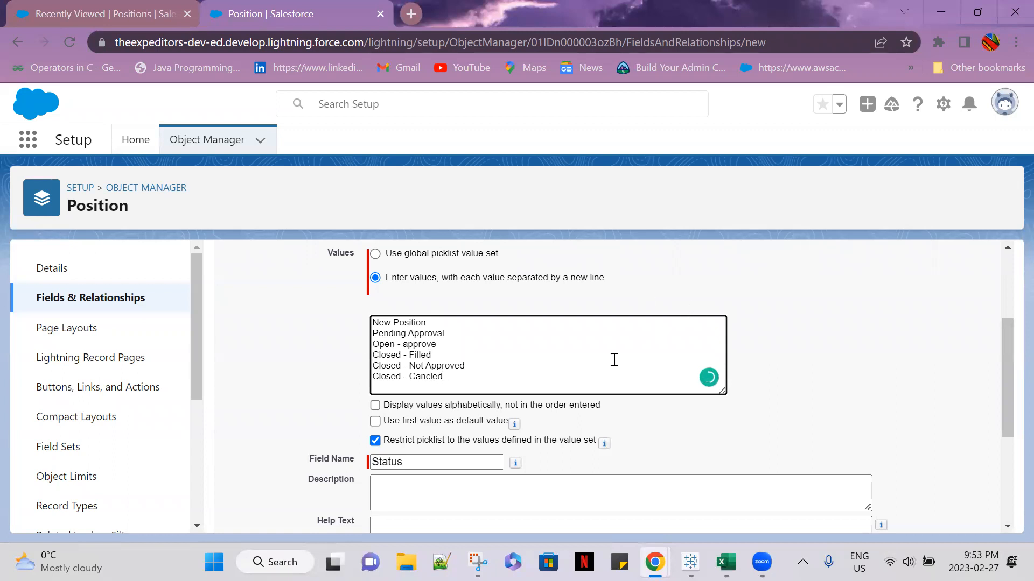
# Add Closed - Not Approved and Closed - Canceled as the last two Status values, correcting the spelling of Canceled
pyautogui.press('BackSpace')
pyautogui.press('BackSpace')
pyautogui.press('BackSpace')
pyautogui.write('led')
pyautogui.moveTo(433, 376)
pyautogui.click(448, 406)
# Make the first Status value the field's default value
pyautogui.scroll(-2, 565, 385)
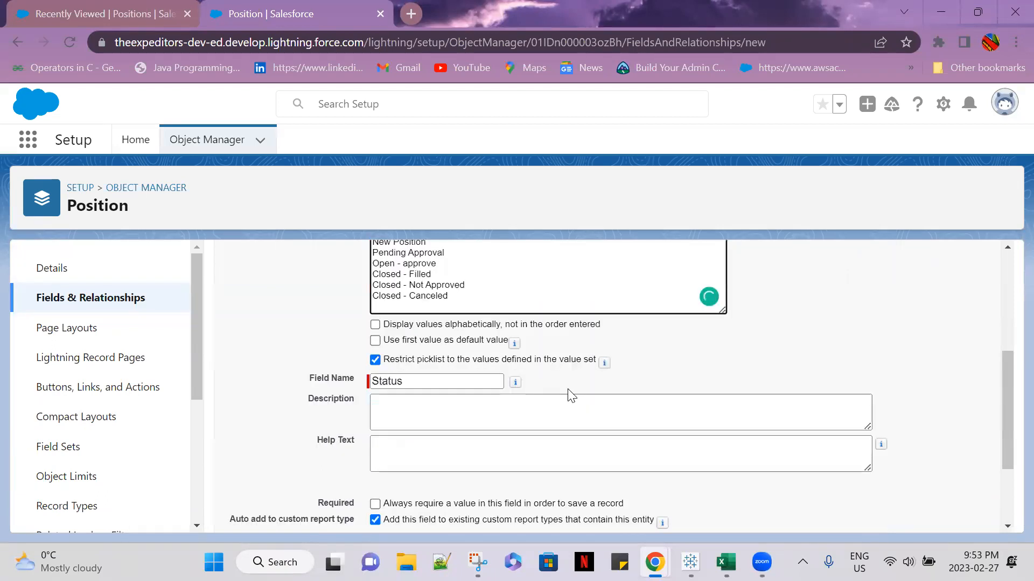
pyautogui.scroll(4, 572, 394)
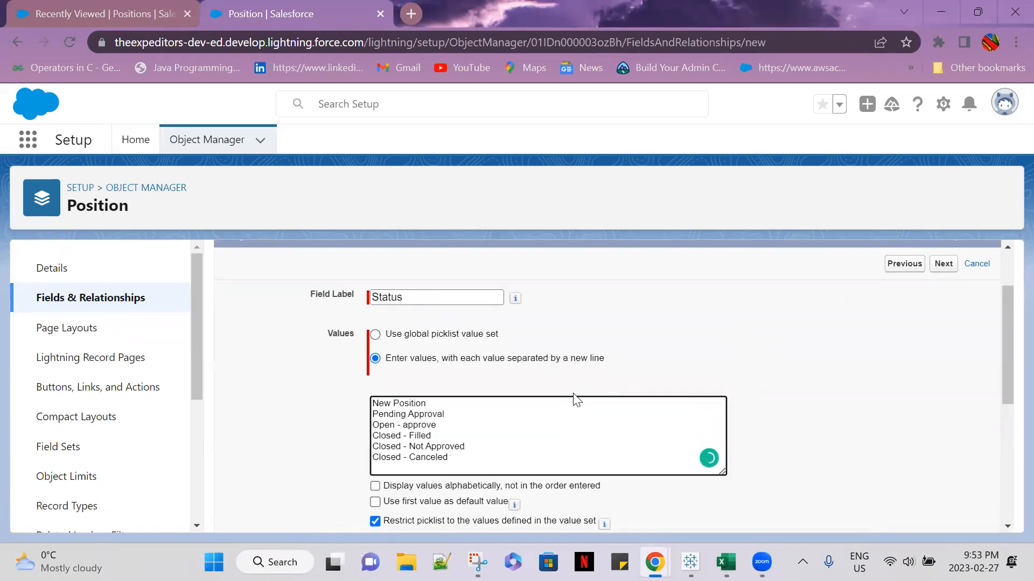
pyautogui.scroll(-1, 740, 493)
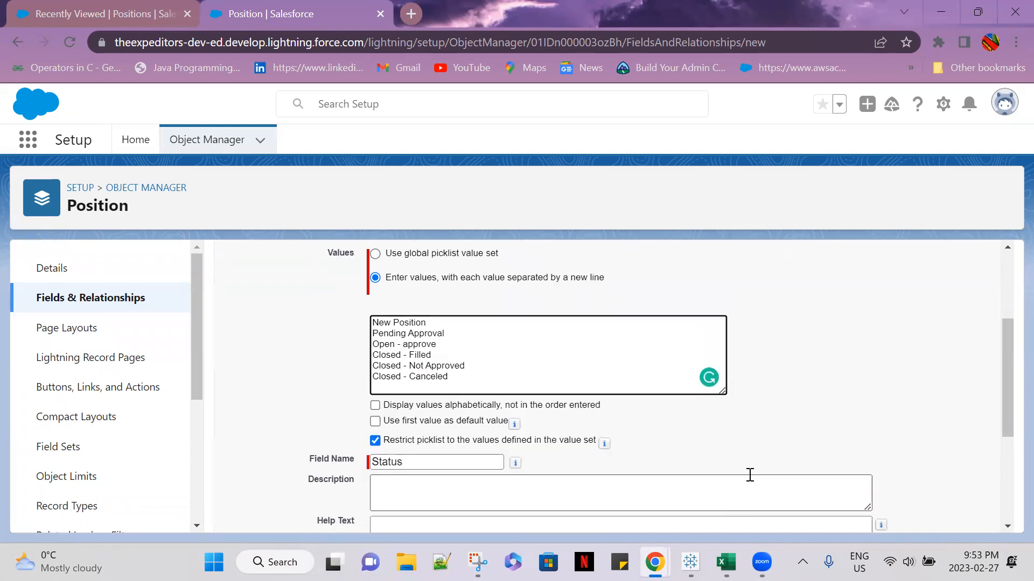
pyautogui.click(376, 421)
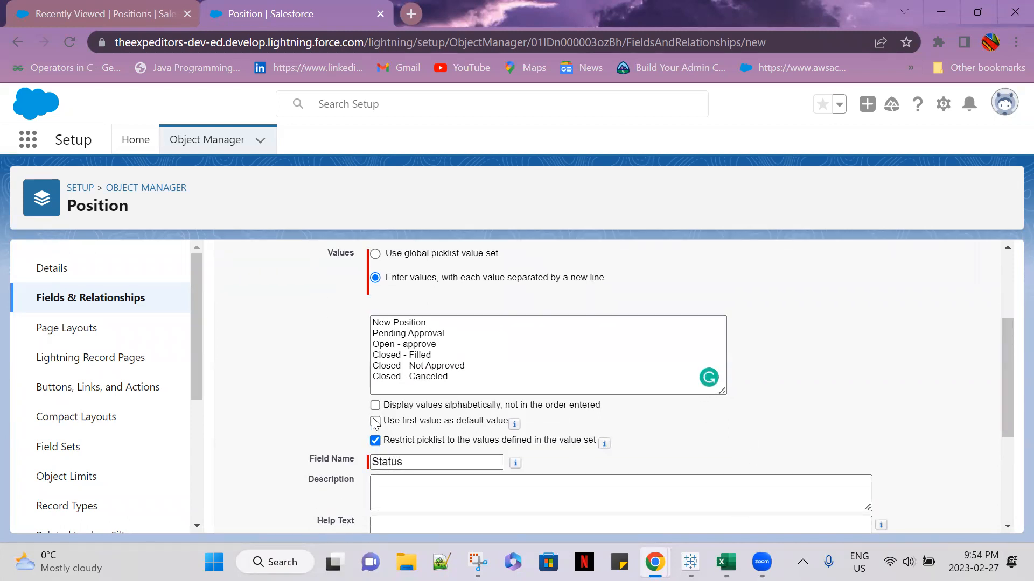
# Enter "Status of the opening" as the Status field's description
pyautogui.scroll(-1, 972, 436)
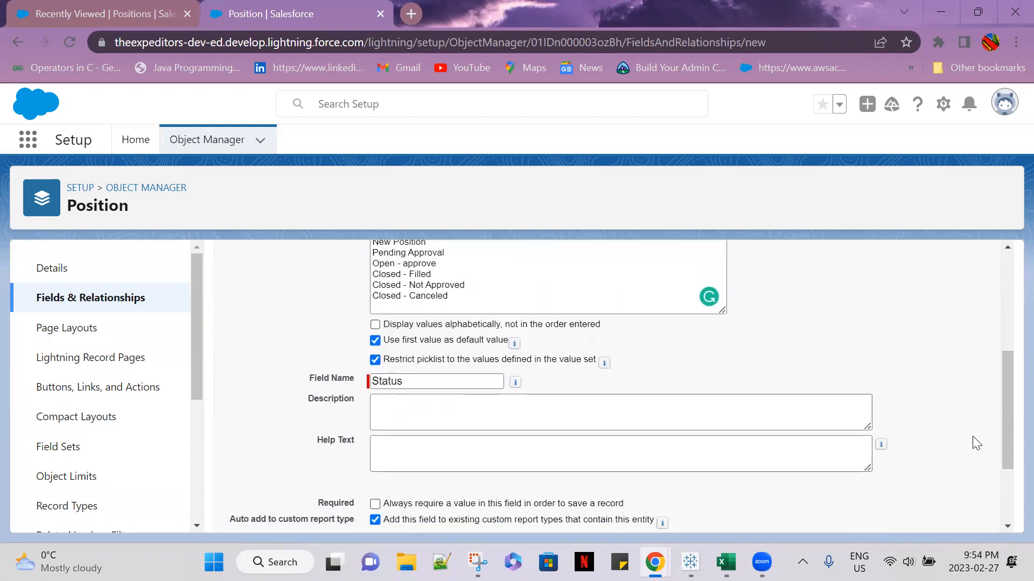
pyautogui.click(491, 418)
pyautogui.scroll(1, 522, 438)
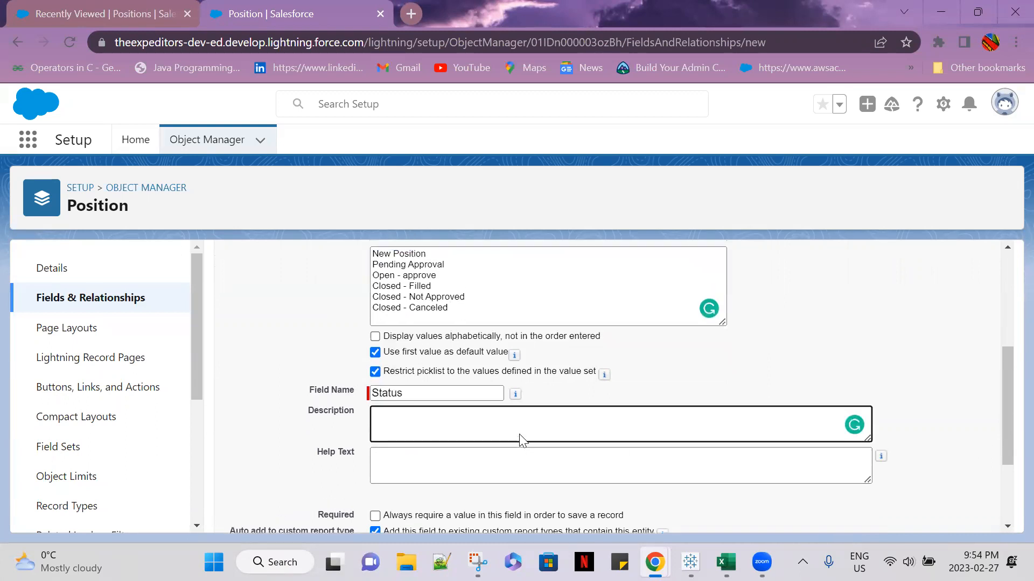
pyautogui.scroll(2, 521, 439)
pyautogui.scroll(-3, 522, 438)
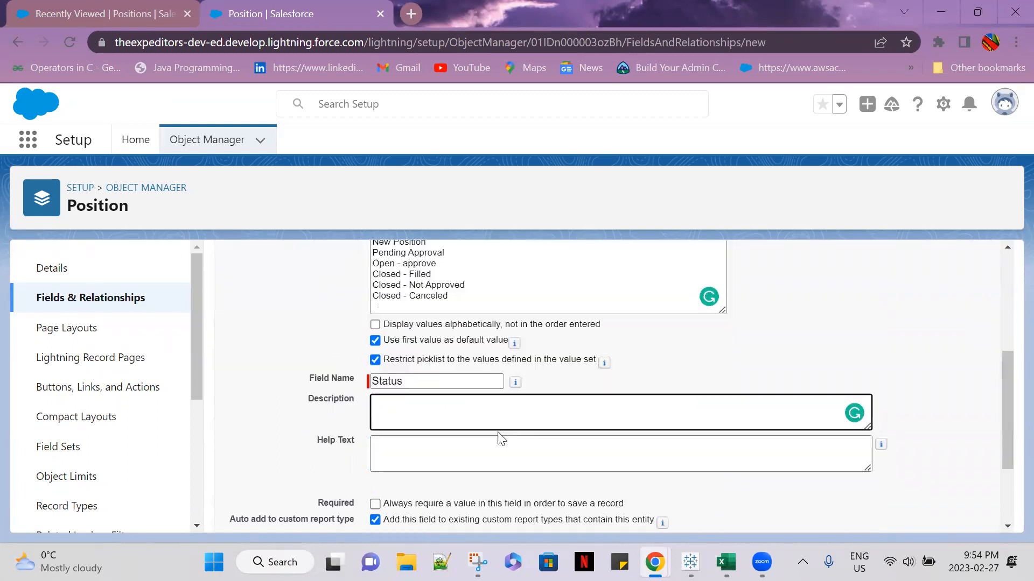
pyautogui.write('Status of the oepening')
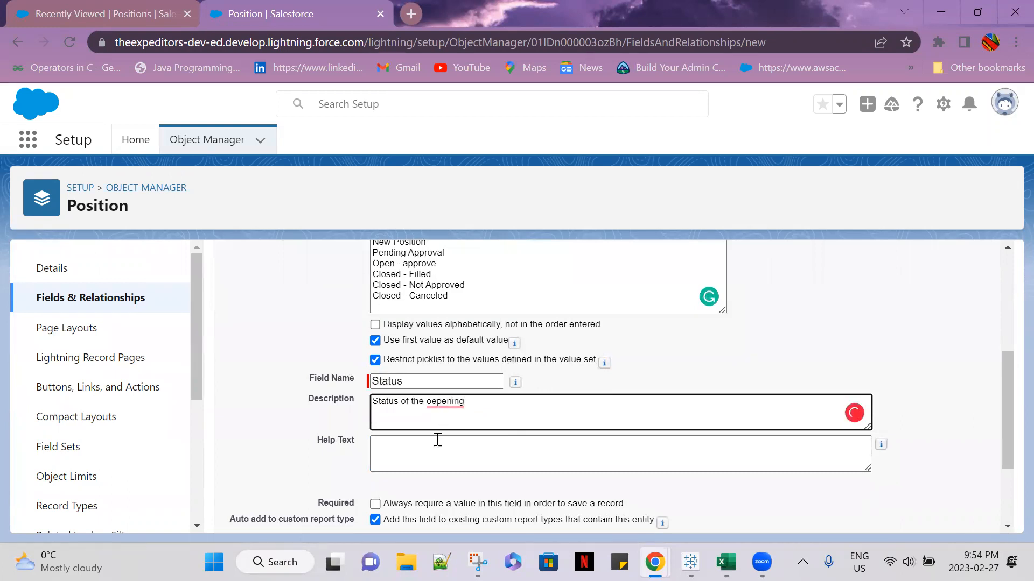
pyautogui.click(452, 401)
pyautogui.click(454, 294)
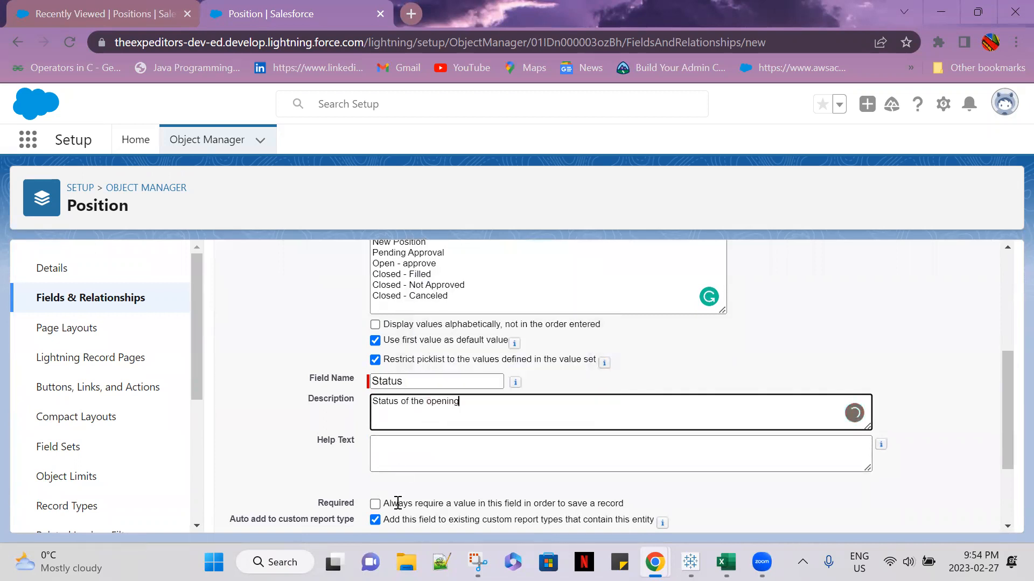
# Enter "Provide the status of the opening" as the Status field's help text
pyautogui.click(383, 450)
pyautogui.write('Prov')
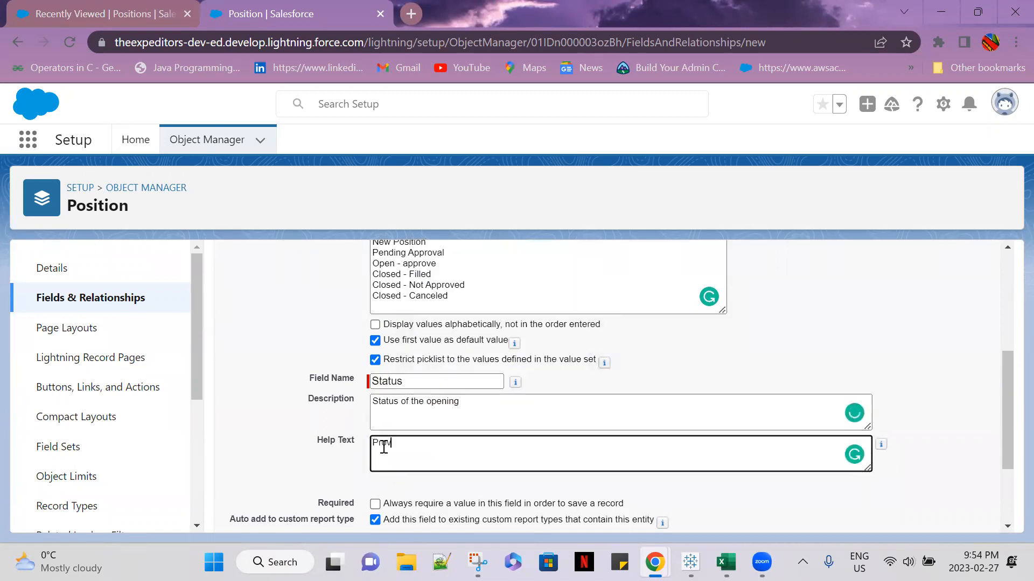
pyautogui.write('ide the status of the openoen')
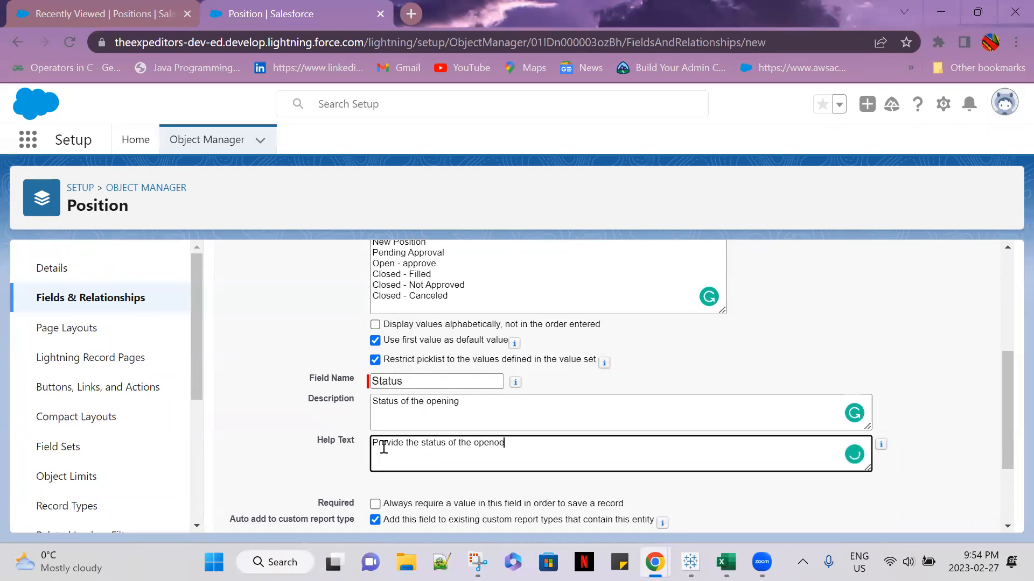
pyautogui.press('BackSpace')
pyautogui.press('BackSpace')
pyautogui.press('BackSpace')
pyautogui.press('BackSpace')
pyautogui.write('ning')
# Accept the default field-level security and page layout for the Status field, then save it and start another new field
pyautogui.scroll(3, 455, 438)
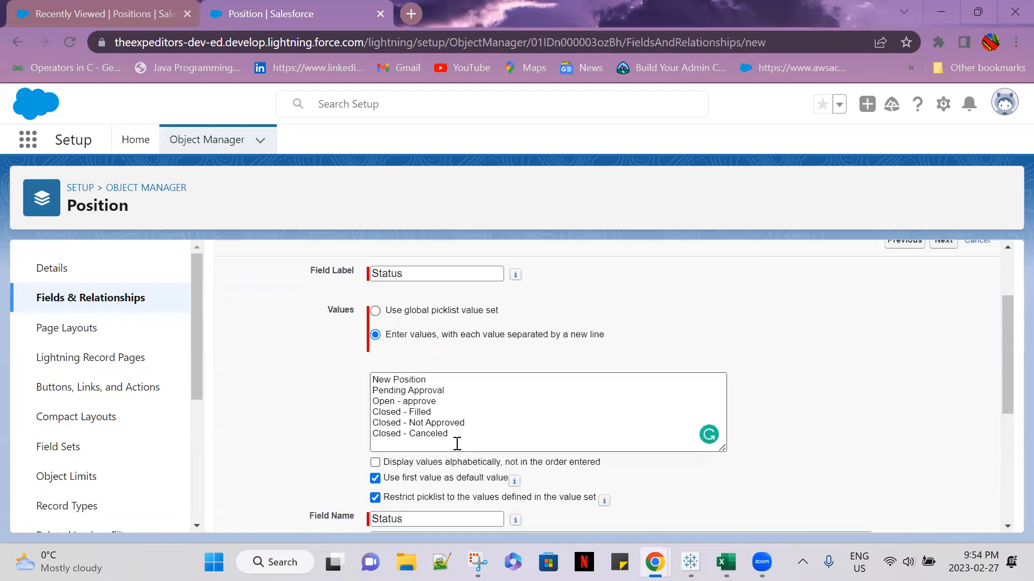
pyautogui.scroll(-2, 455, 437)
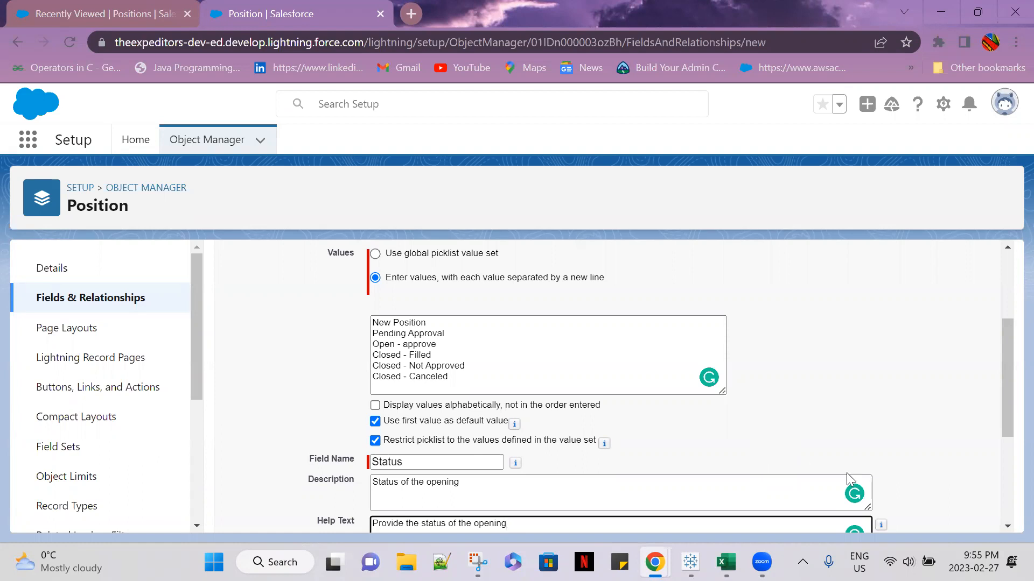
pyautogui.scroll(-4, 849, 484)
pyautogui.click(943, 515)
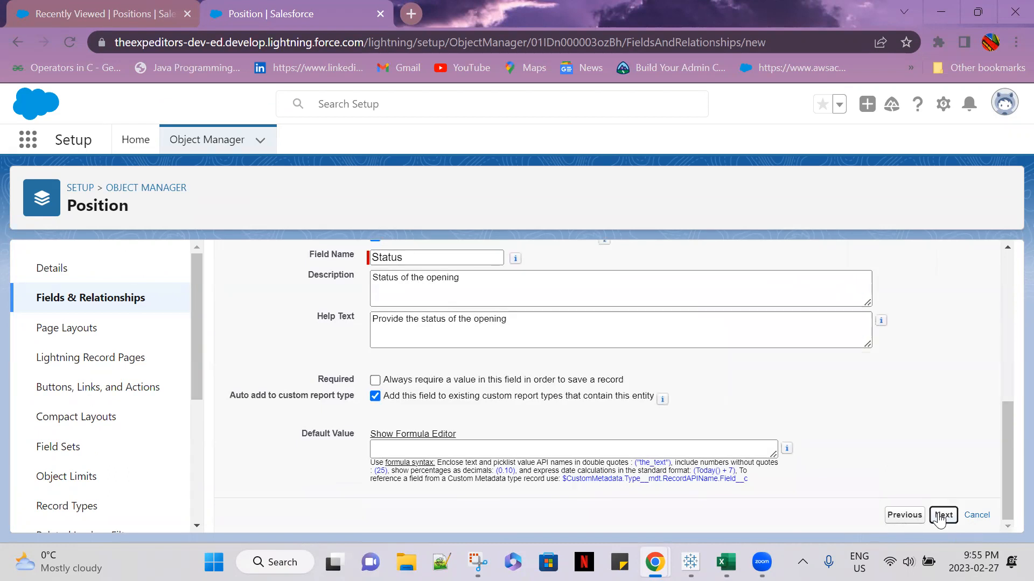
pyautogui.click(943, 345)
pyautogui.click(878, 352)
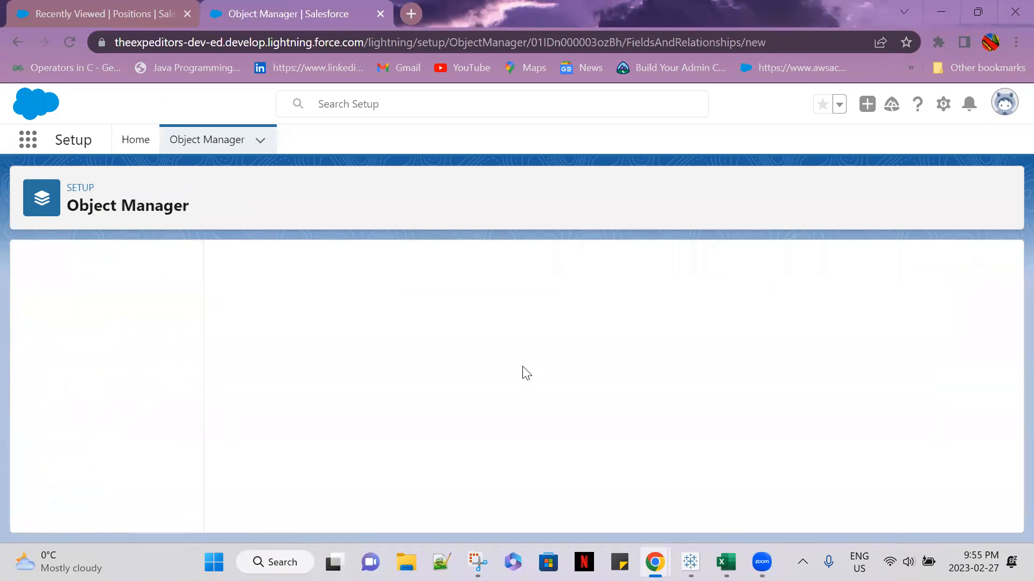
# Choose Picklist as the data type of the third custom field and continue to its details
pyautogui.scroll(-2, 401, 405)
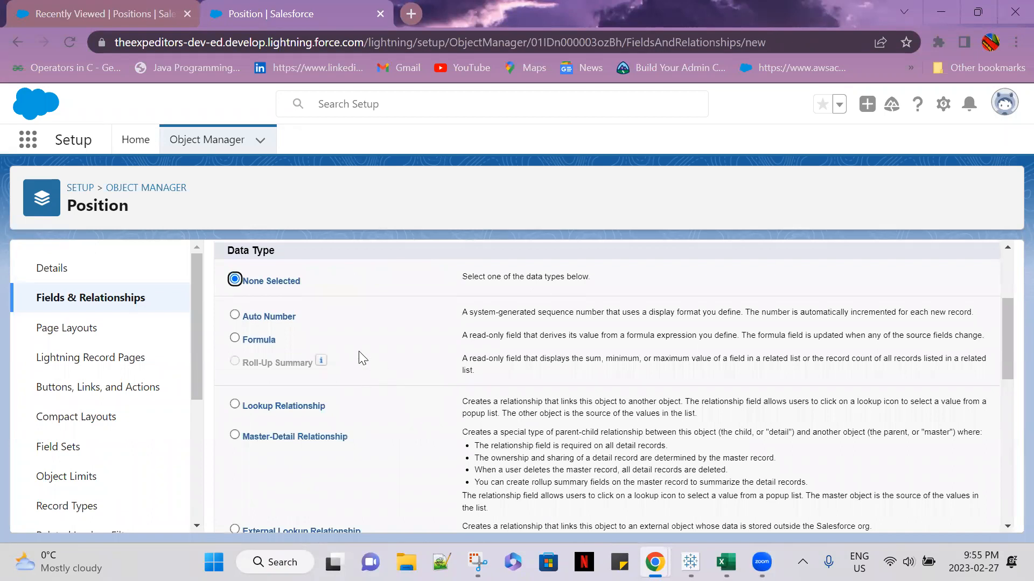
pyautogui.scroll(-7, 359, 458)
pyautogui.click(249, 394)
pyautogui.scroll(-2, 969, 490)
pyautogui.click(943, 516)
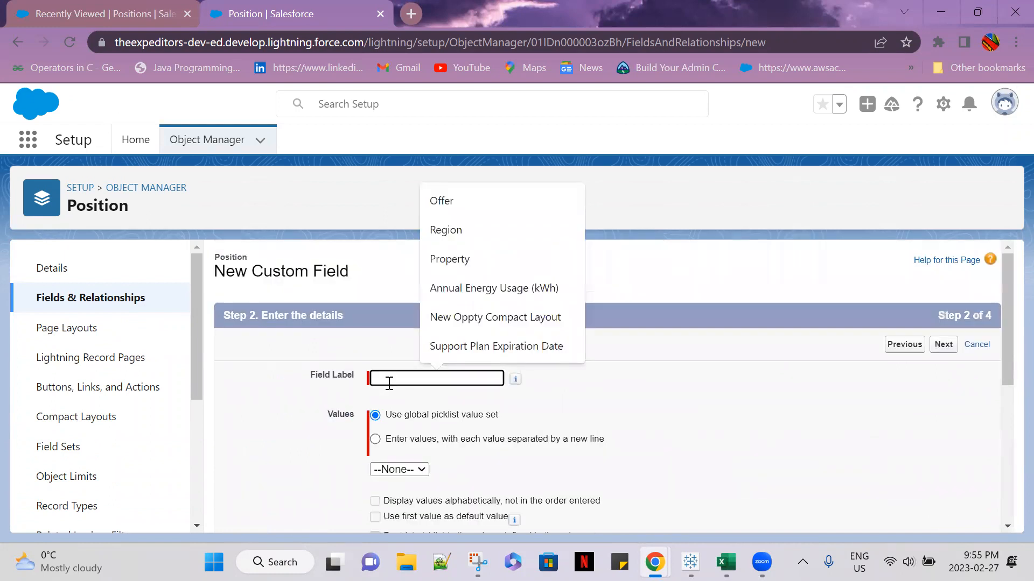
# Label the field Type and choose to enter its values directly, each on a new line
pyautogui.write('Type')
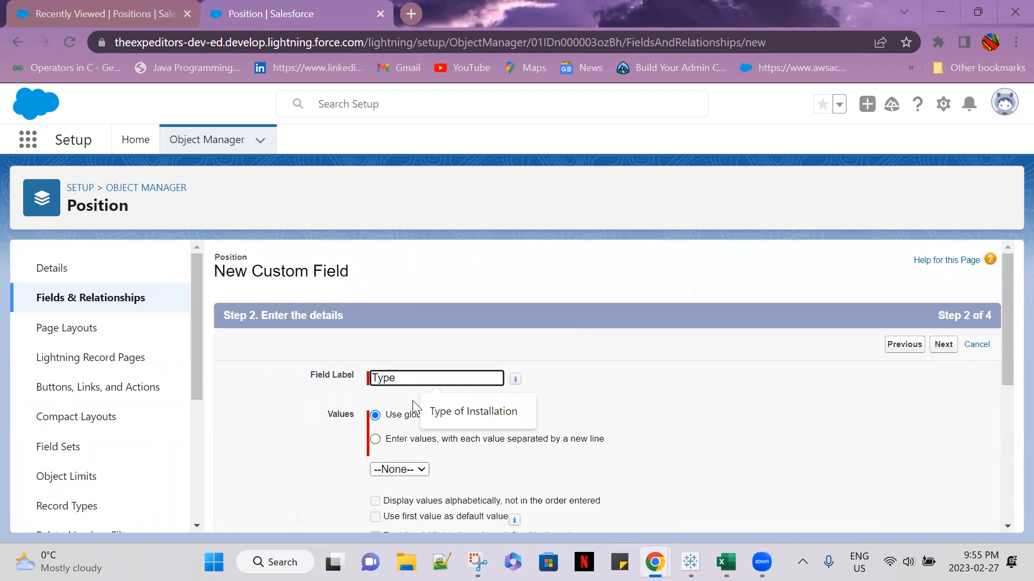
pyautogui.scroll(-1, 413, 401)
pyautogui.click(376, 361)
pyautogui.click(413, 418)
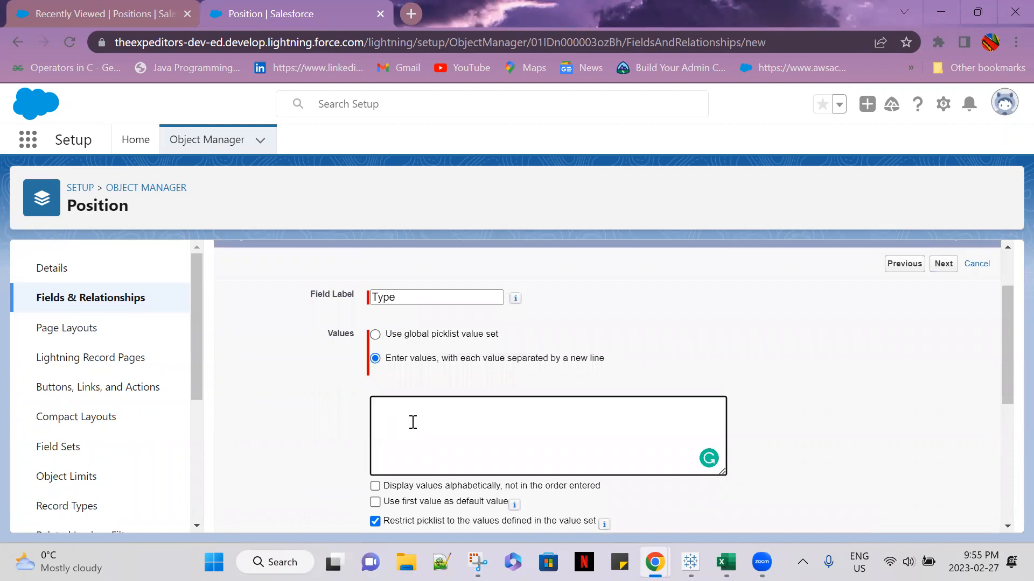
# Enter Full Time, Part-time, Contract and Internship as the Type picklist values, one per line
pyautogui.write('Par')
pyautogui.press('BackSpace')
pyautogui.press('BackSpace')
pyautogui.press('BackSpace')
pyautogui.write('Full Time')
pyautogui.press('Return')
pyautogui.write('Part time')
pyautogui.press('Return')
pyautogui.write('Contract')
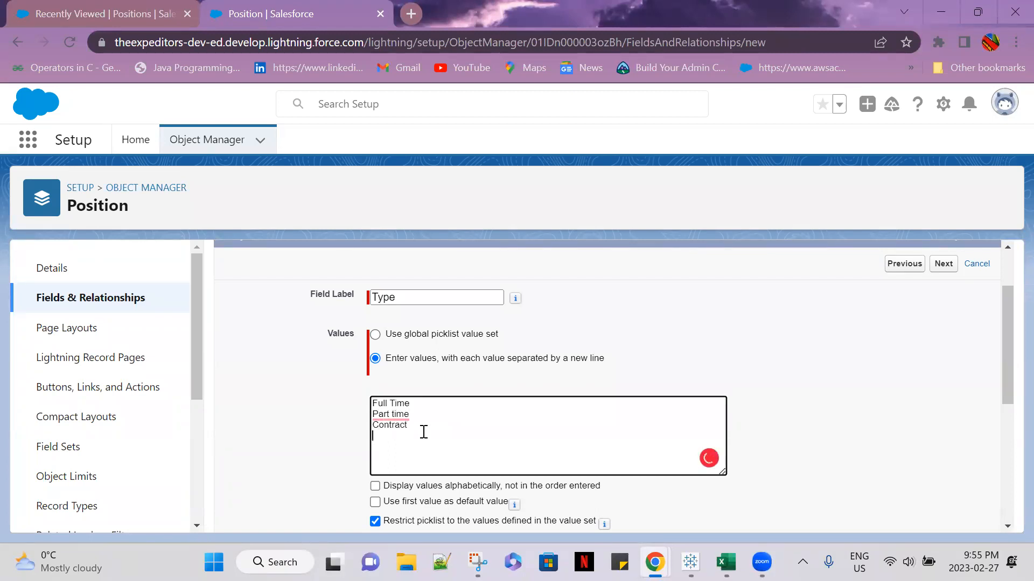
pyautogui.press('Return')
pyautogui.write('Internship')
pyautogui.click(380, 410)
pyautogui.click(412, 337)
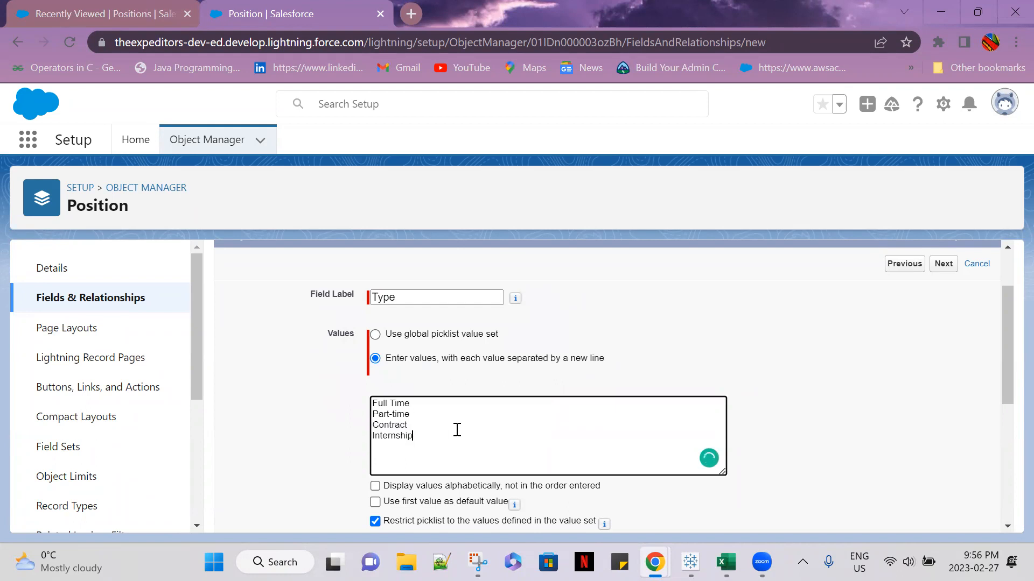
# Change the third Type value to Contractor and leave the option to use the first value as default off
pyautogui.click(424, 422)
pyautogui.write('er')
pyautogui.scroll(-2, 462, 443)
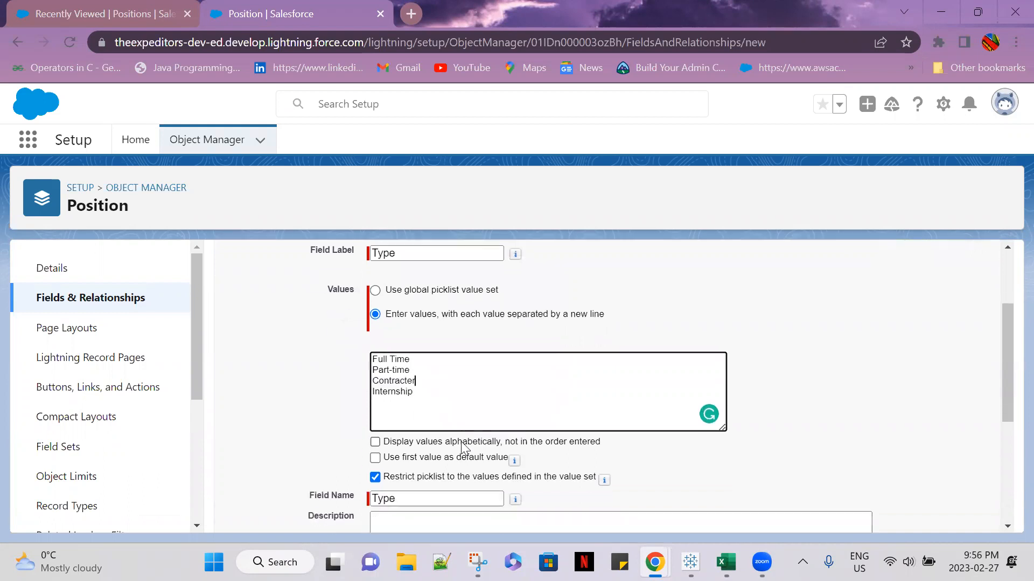
pyautogui.click(455, 420)
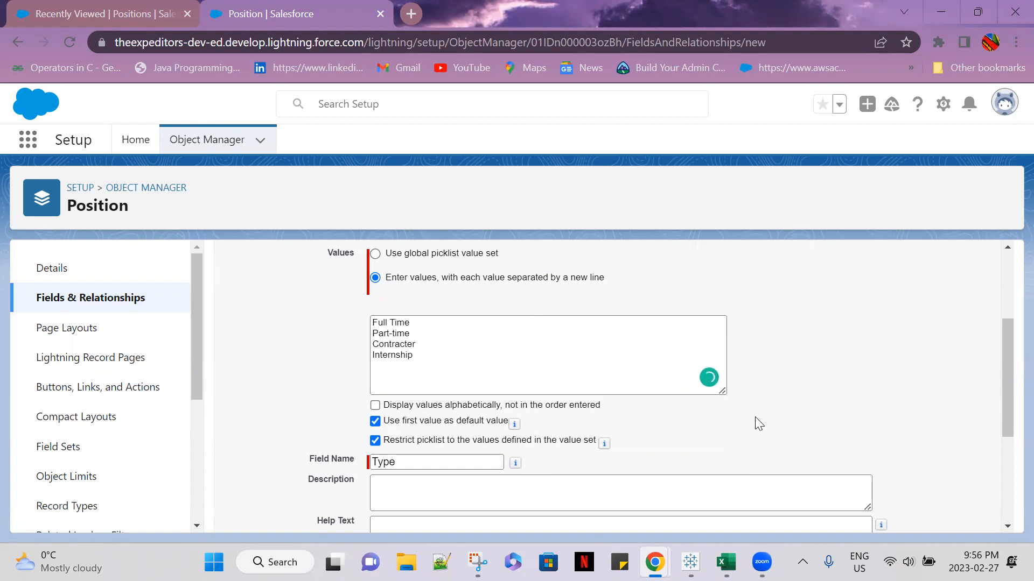
pyautogui.click(439, 367)
pyautogui.moveTo(402, 343)
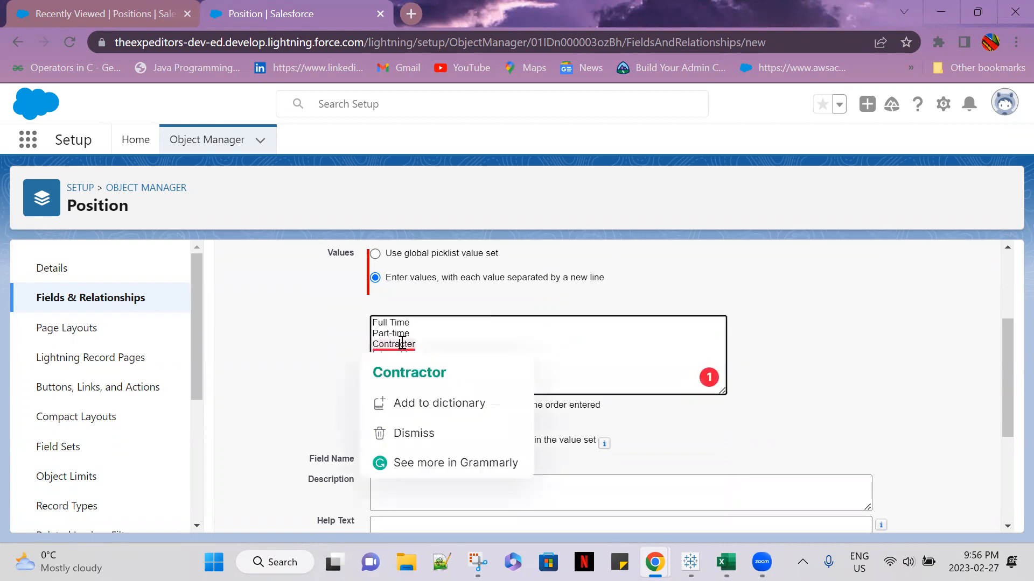
pyautogui.click(425, 377)
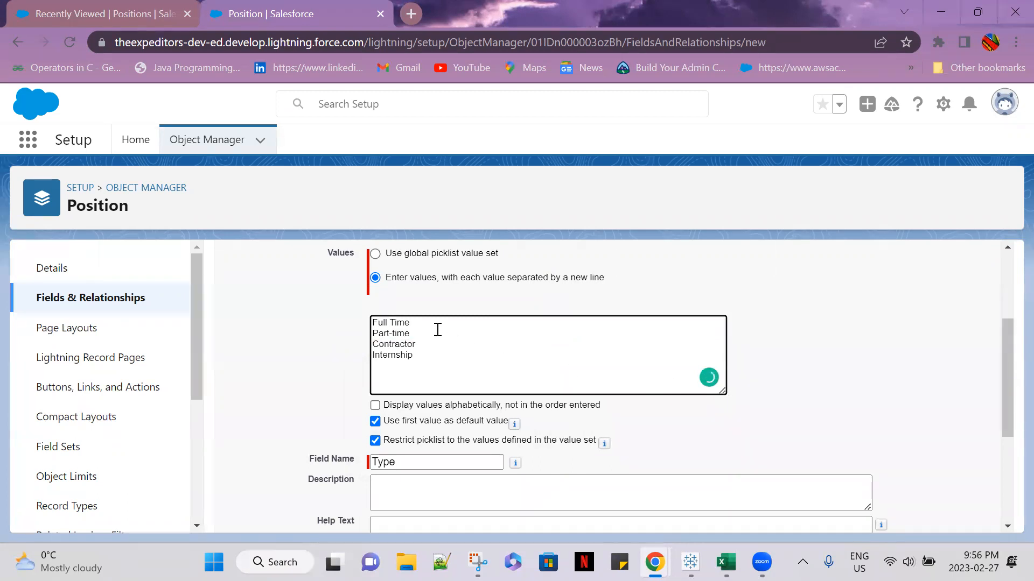
pyautogui.click(374, 421)
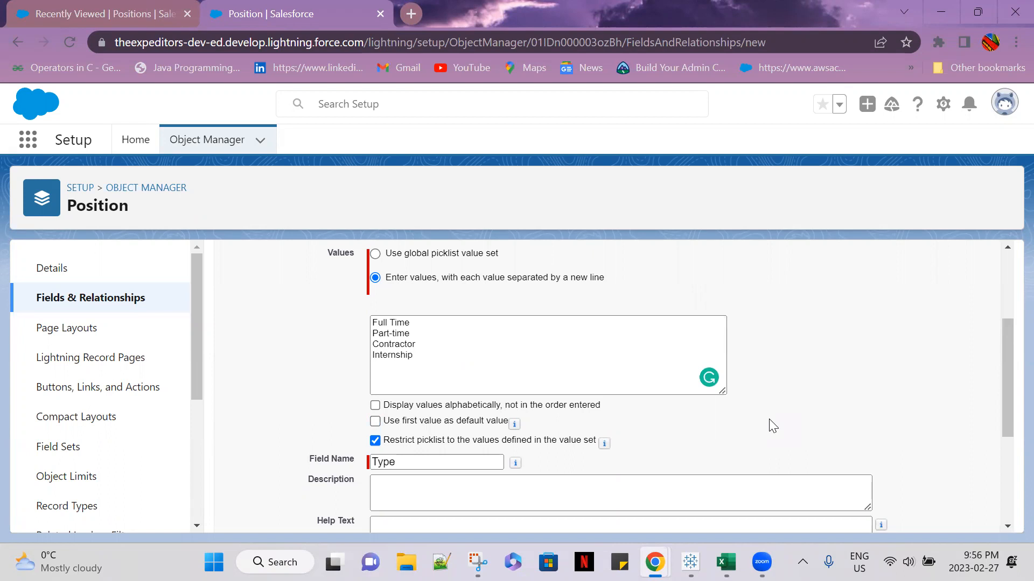
# Enter "Type of the opening" as the Type field's description
pyautogui.click(476, 497)
pyautogui.write('Tyoe')
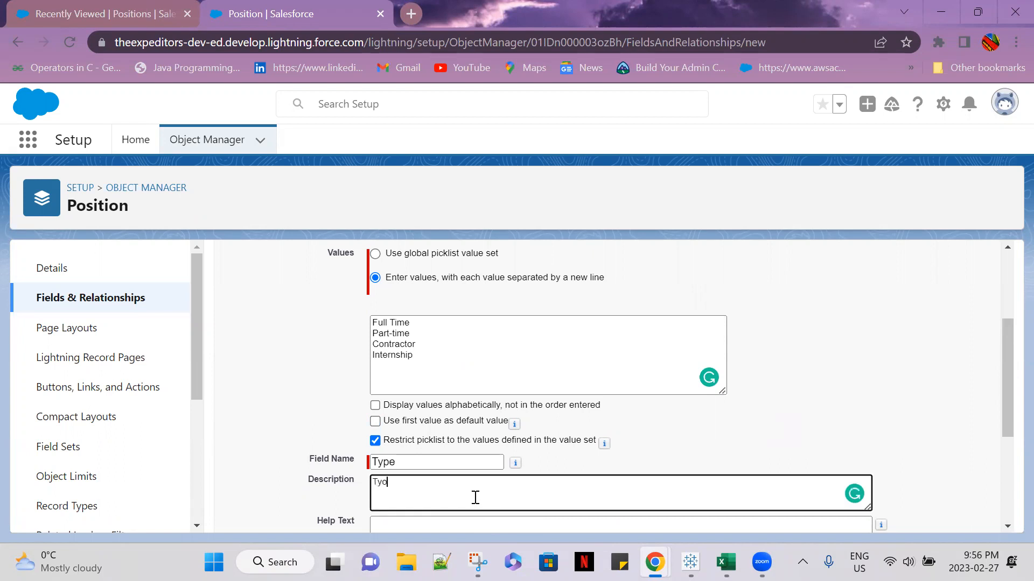
pyautogui.press('BackSpace')
pyautogui.write('pe of the opening')
# Enter "Provide the Opening type" as the Type field's help text
pyautogui.scroll(-2, 450, 494)
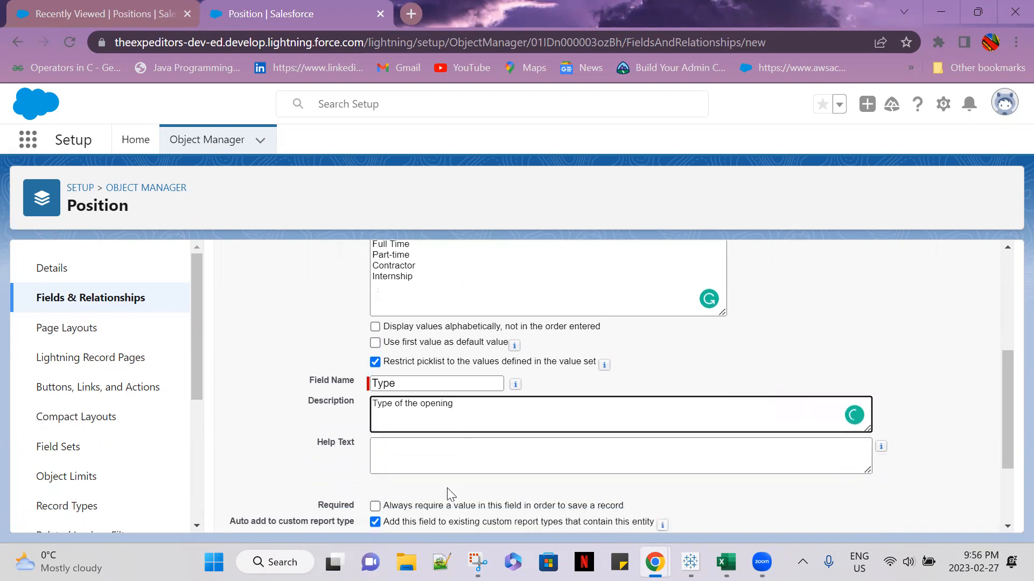
pyautogui.click(430, 451)
pyautogui.write('Provide the ')
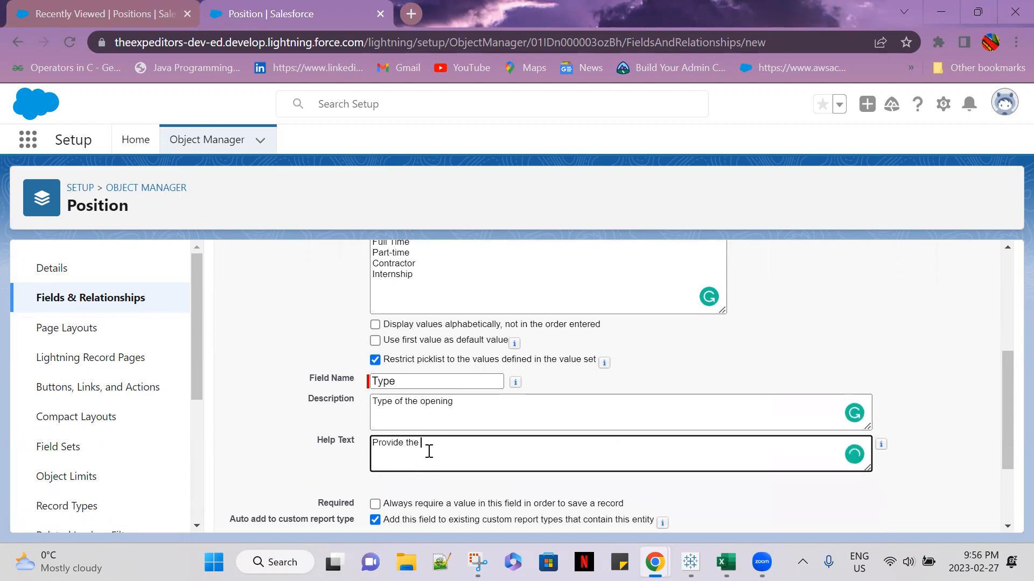
pyautogui.write('Opening type')
# Accept the default field-level security and page layout for the Type field, then save it and start another new field
pyautogui.scroll(-2, 875, 481)
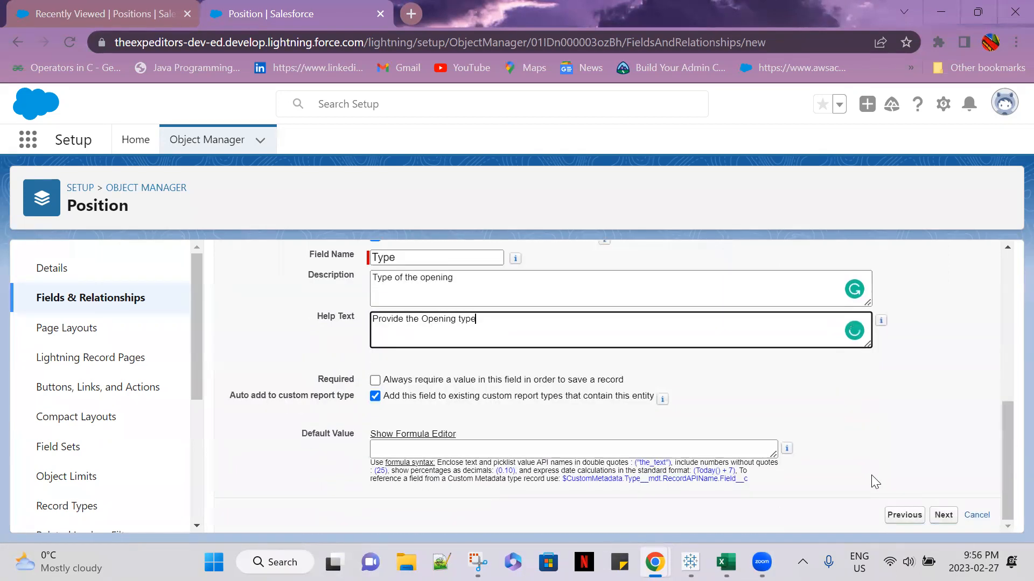
pyautogui.click(941, 516)
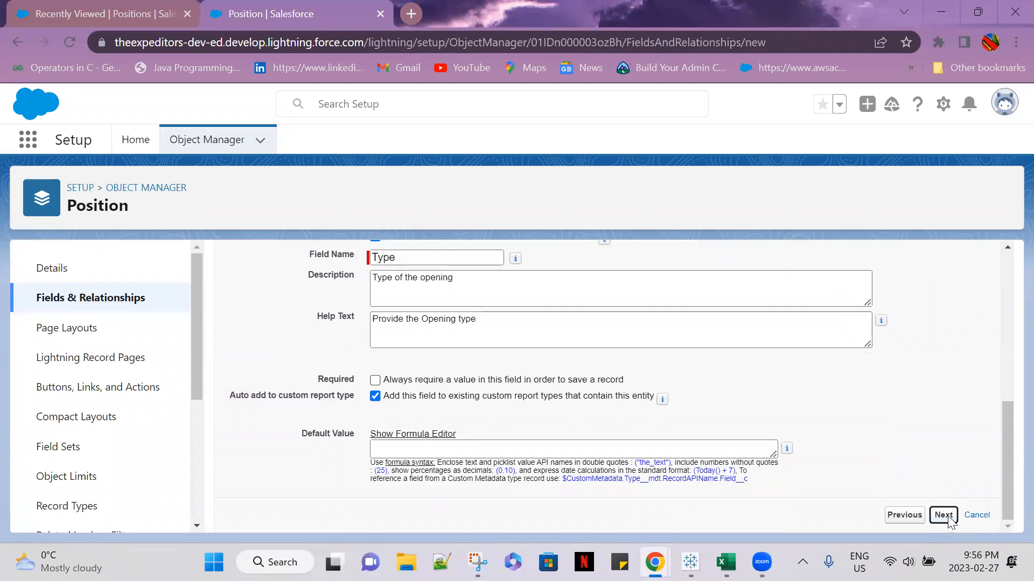
pyautogui.click(938, 347)
pyautogui.click(914, 351)
# Choose Picklist as the data type for the new Position field and continue to its details
pyautogui.scroll(-9, 278, 422)
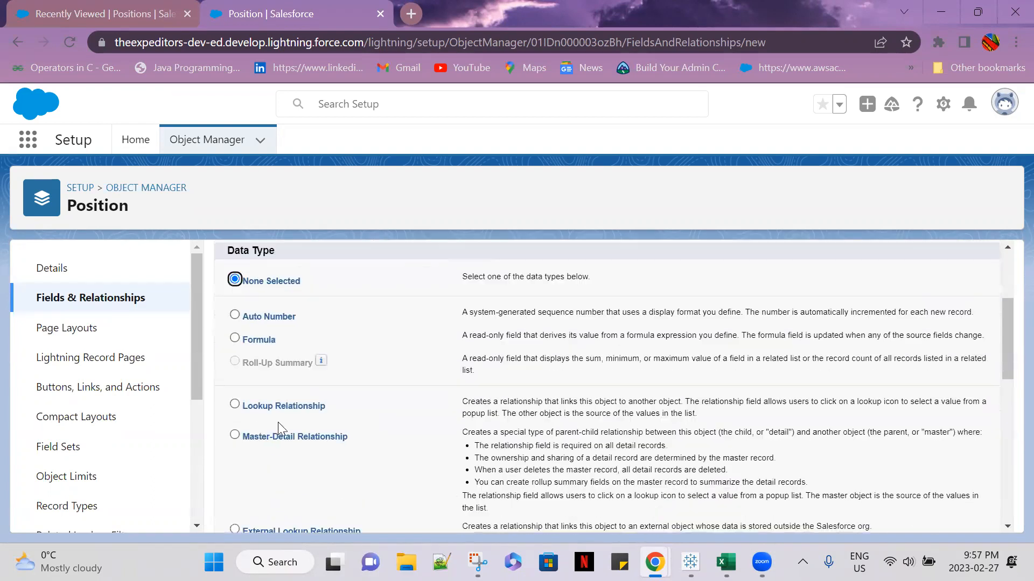
pyautogui.scroll(-1, 245, 409)
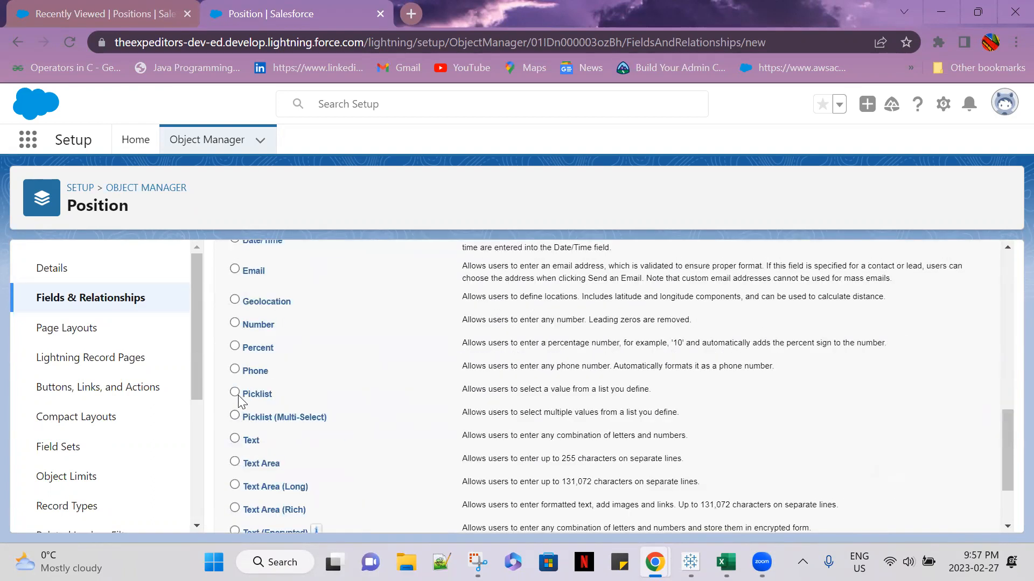
pyautogui.scroll(-2, 690, 415)
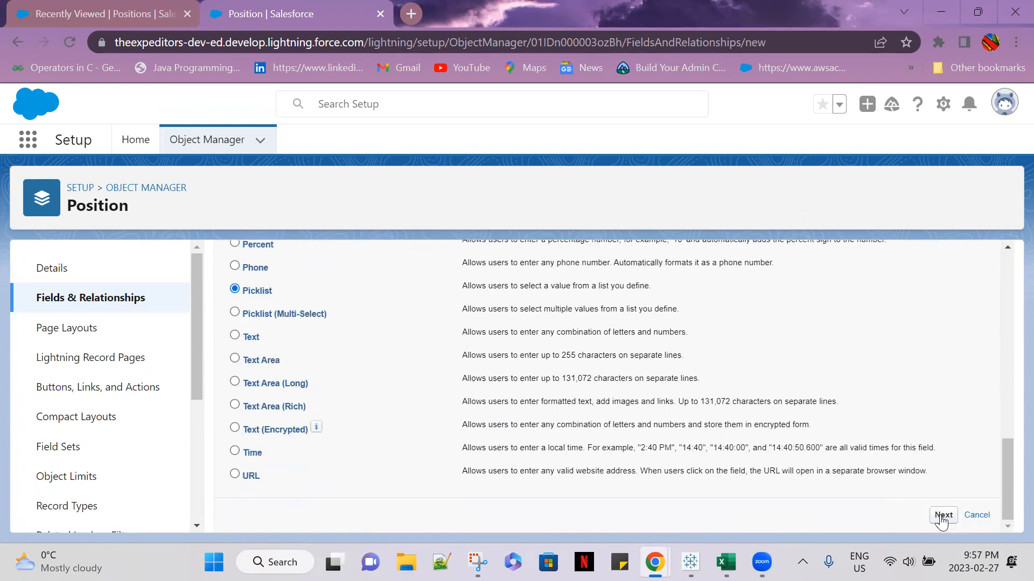
pyautogui.click(945, 514)
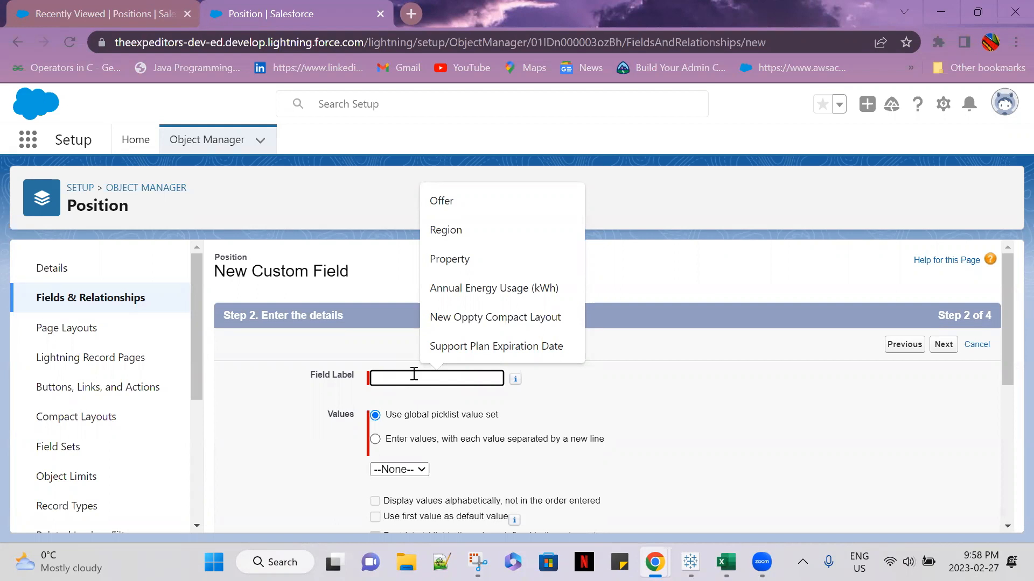
# Label the field Functional Area and choose to enter its own values, each on a new line
pyautogui.write('Fu')
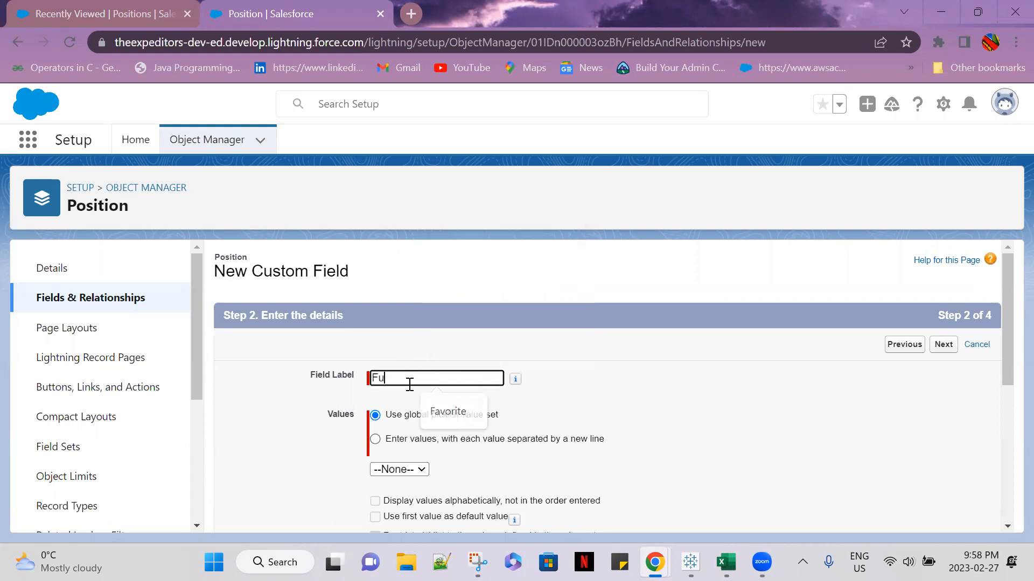
pyautogui.write('nctional Area')
pyautogui.scroll(-2, 455, 424)
pyautogui.click(375, 358)
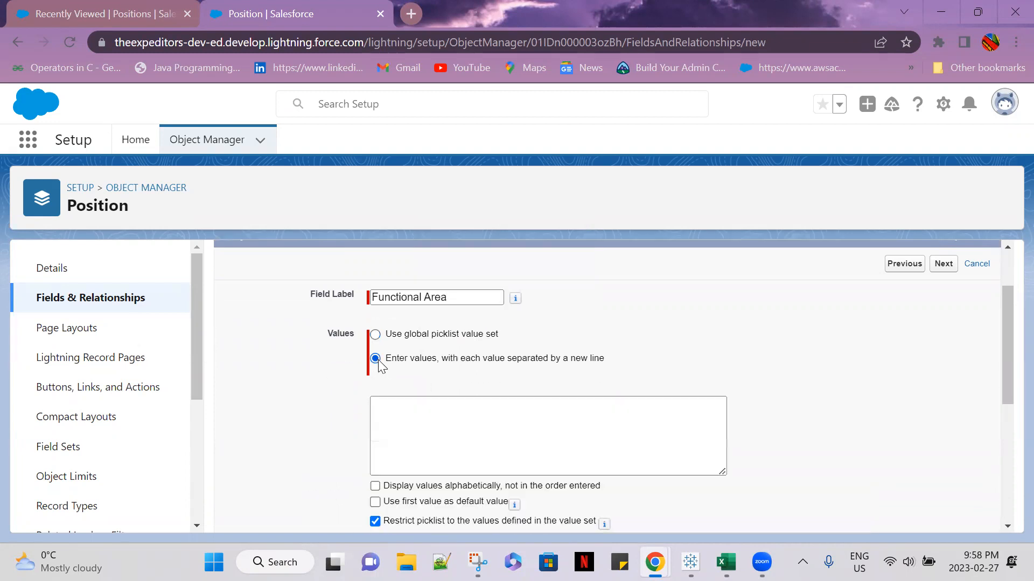
# Enter Finance, Human Resources and Information Technology as the first three Functional Area values
pyautogui.click(414, 424)
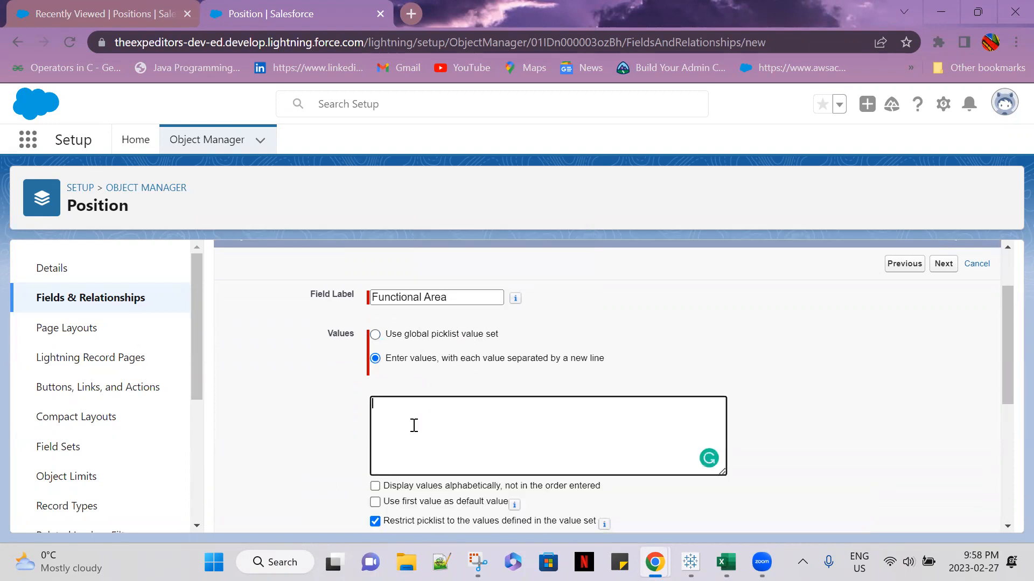
pyautogui.write('Finance')
pyautogui.press('Return')
pyautogui.write('Human Resor')
pyautogui.press('BackSpace')
pyautogui.write('urces Info')
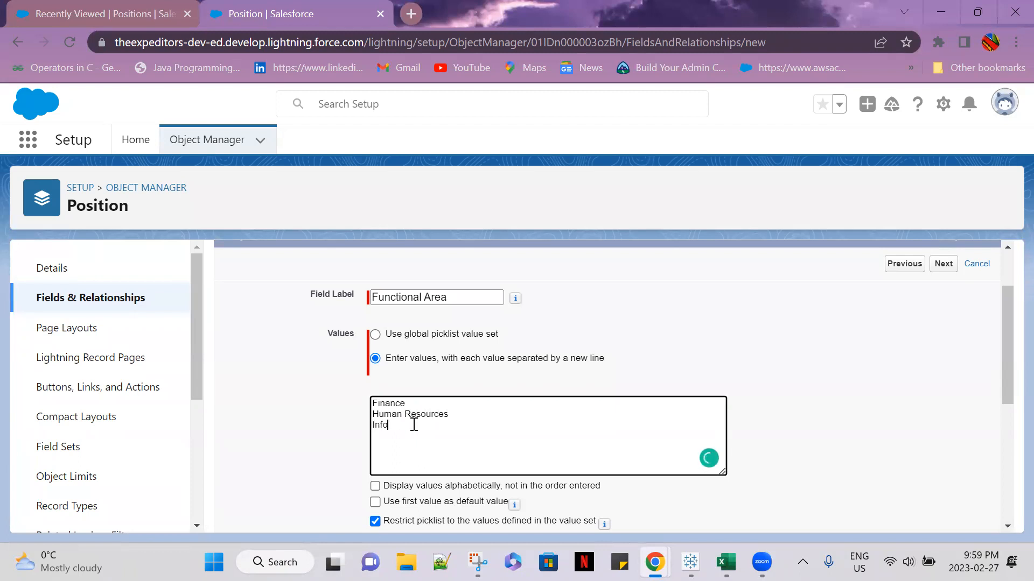
pyautogui.write('rmation Tech')
pyautogui.write('nology')
# Add Retail Operations, Wharehousing and Missilanious to the Functional Area values on separate lines
pyautogui.write('Retai')
pyautogui.write('l Ope')
pyautogui.write('rations')
pyautogui.press('Return')
pyautogui.write('Wharehousing')
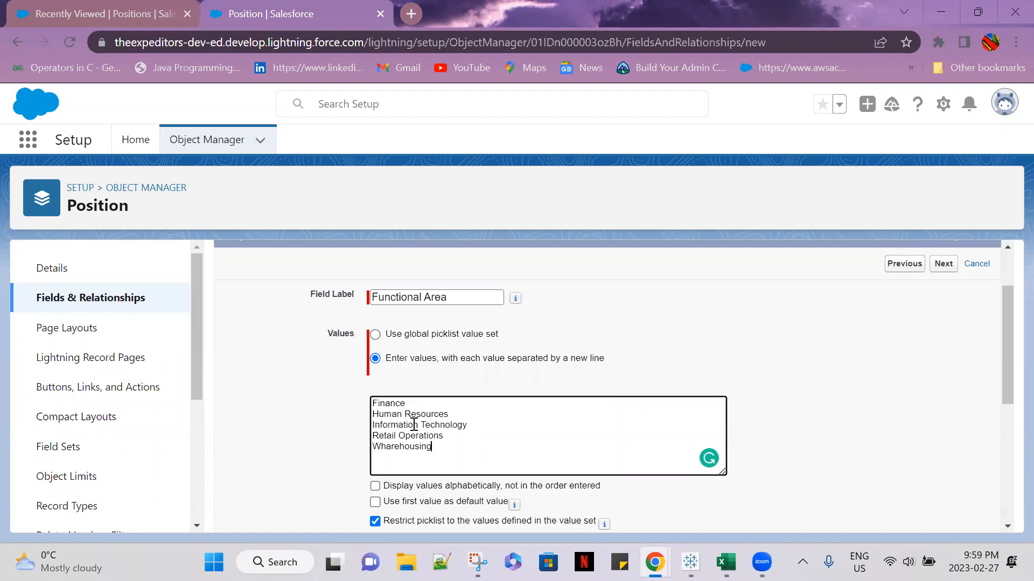
pyautogui.press('Return')
pyautogui.write('Missilanious')
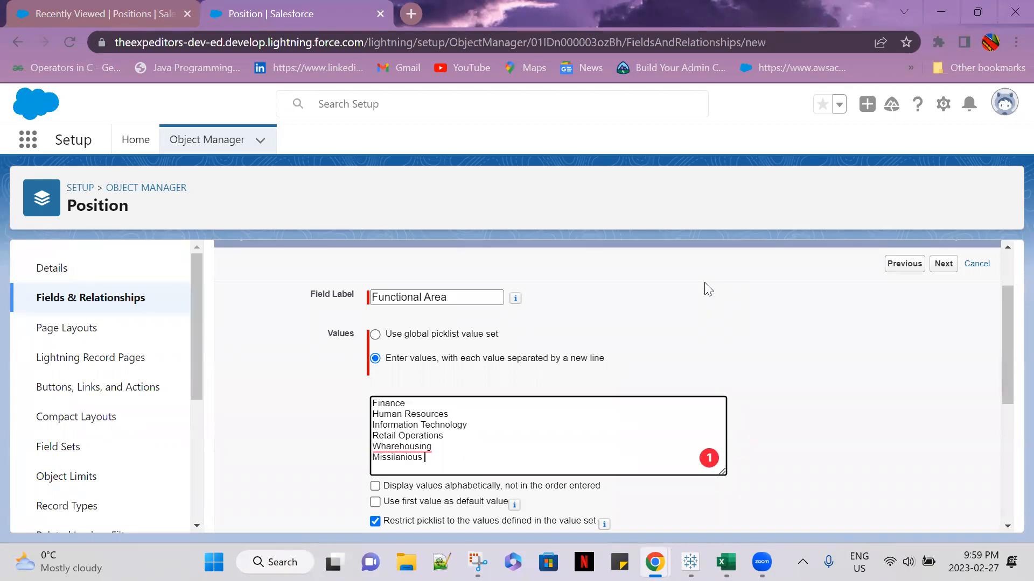
# Correct the spelling of the fifth value to Warehousing and set the values to display alphabetically
pyautogui.moveTo(405, 444)
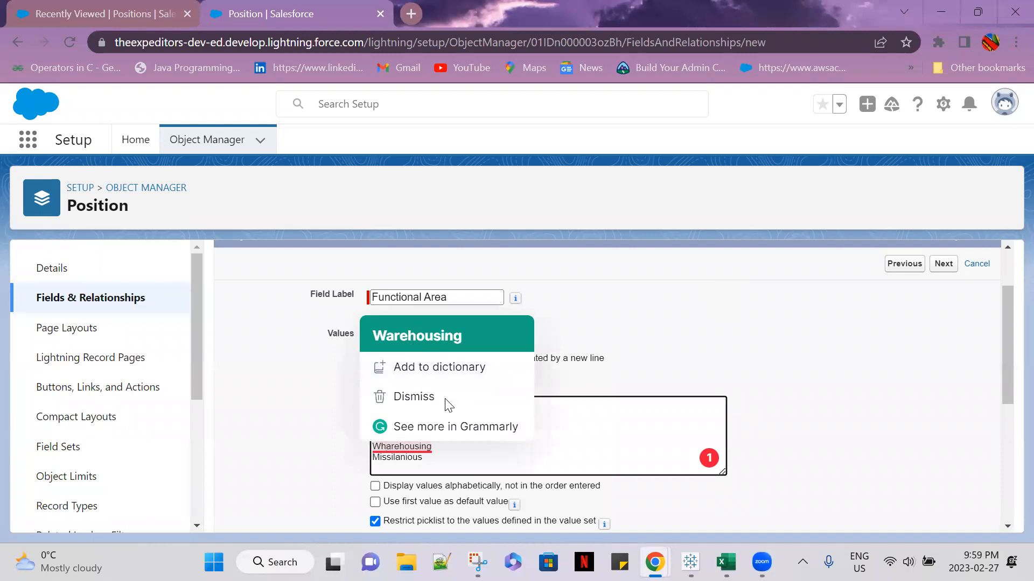
pyautogui.click(396, 334)
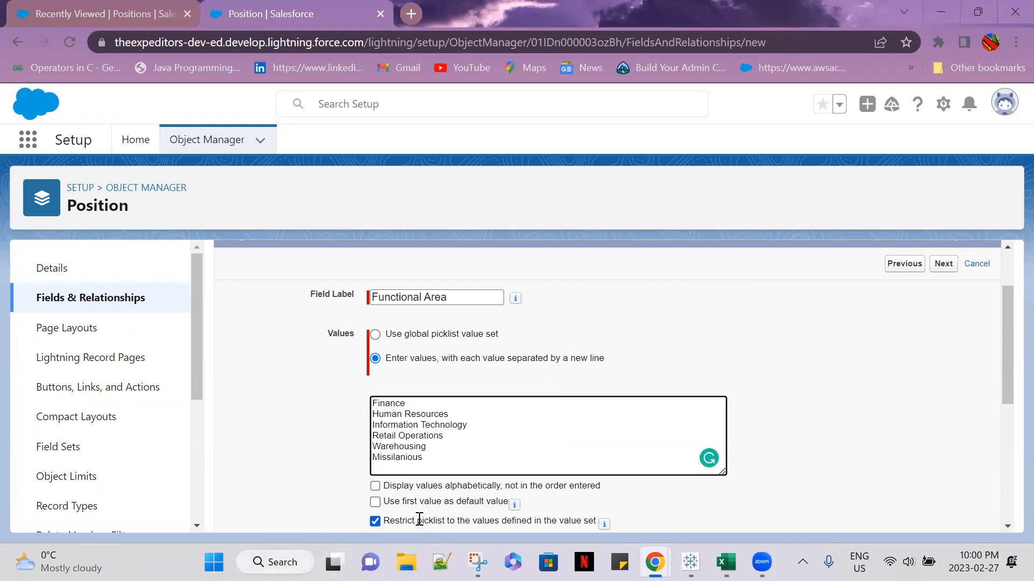
pyautogui.scroll(-1, 377, 517)
pyautogui.click(375, 405)
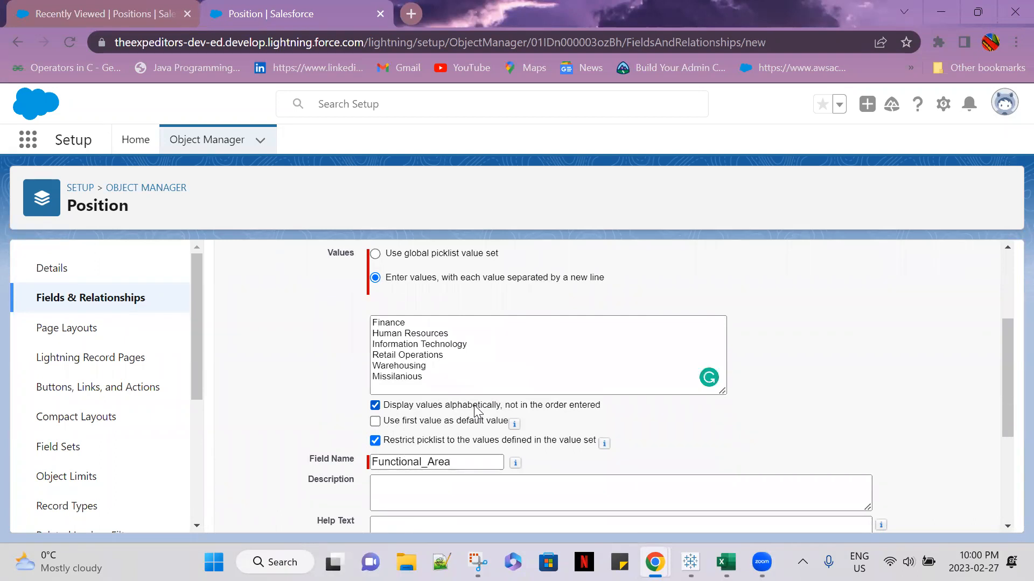
# Correct the spelling of the last Functional Area value to Miscellaneous
pyautogui.click(414, 378)
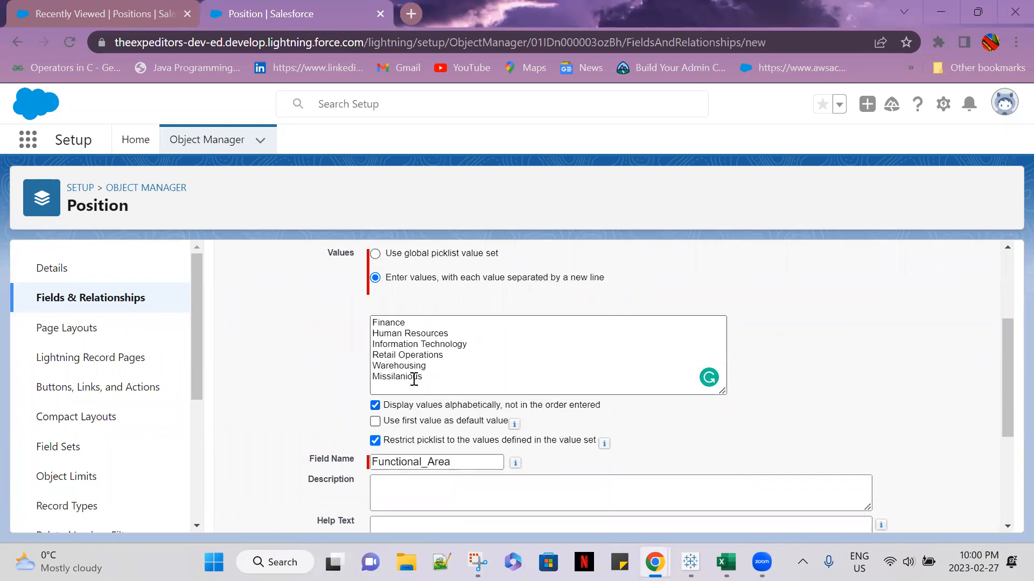
pyautogui.click(424, 379)
pyautogui.press('BackSpace')
pyautogui.press('BackSpace')
pyautogui.press('BackSpace')
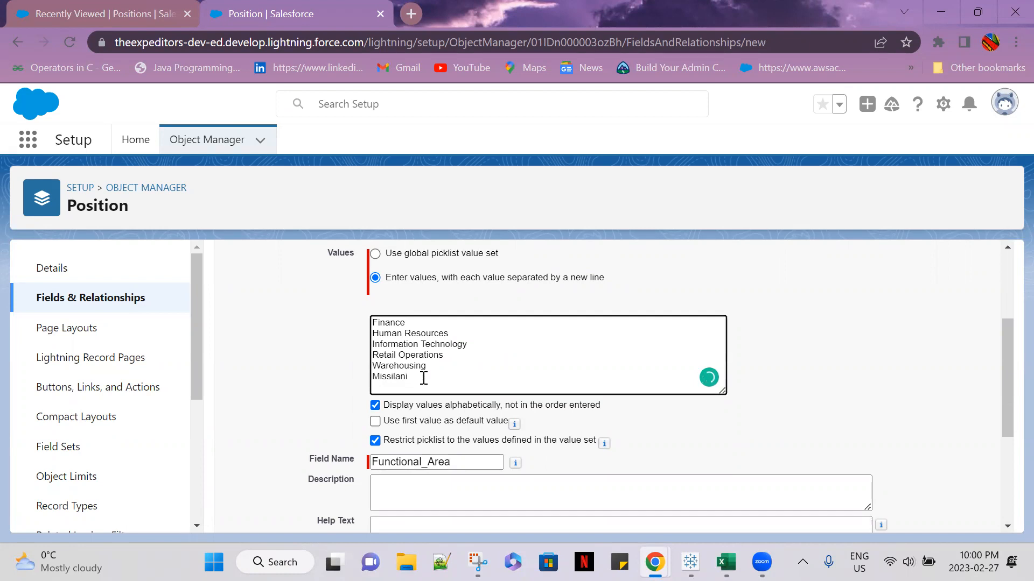
pyautogui.press('BackSpace')
pyautogui.press('BackSpace')
pyautogui.press('BackSpace')
pyautogui.press('BackSpace')
pyautogui.write('cellaneous')
pyautogui.click(445, 368)
# Accept the default field-level security and page layout for Functional Area, then save it and start another new field
pyautogui.scroll(-4, 964, 477)
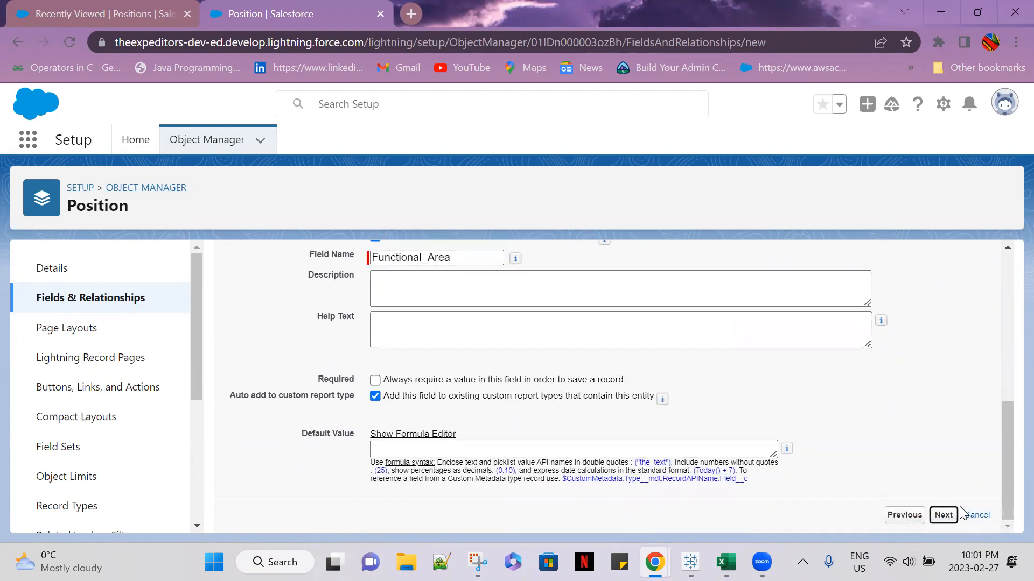
pyautogui.click(955, 513)
pyautogui.click(943, 347)
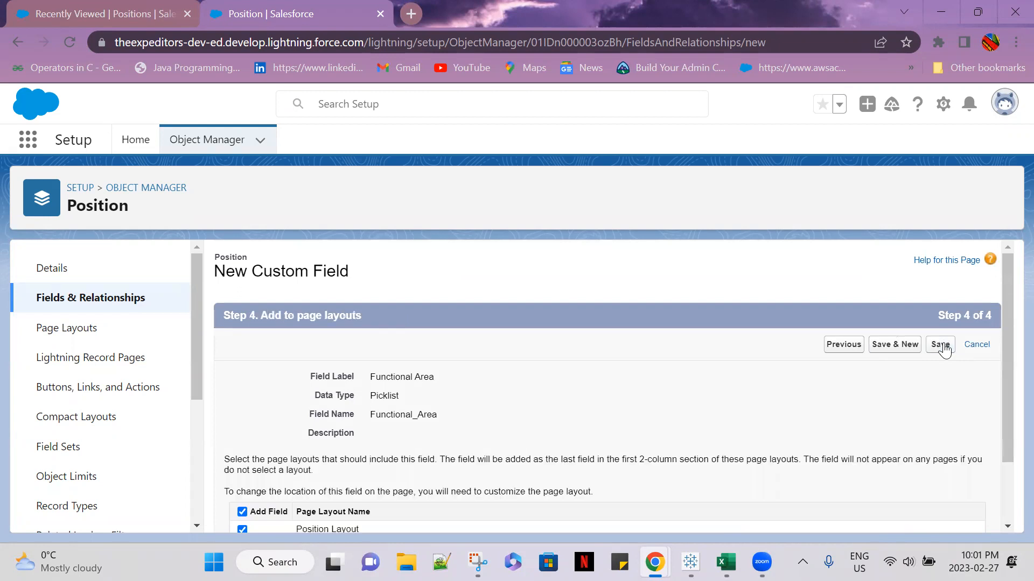
pyautogui.click(893, 349)
# Choose Picklist as the data type for the next custom field and continue to its details
pyautogui.scroll(-2, 388, 463)
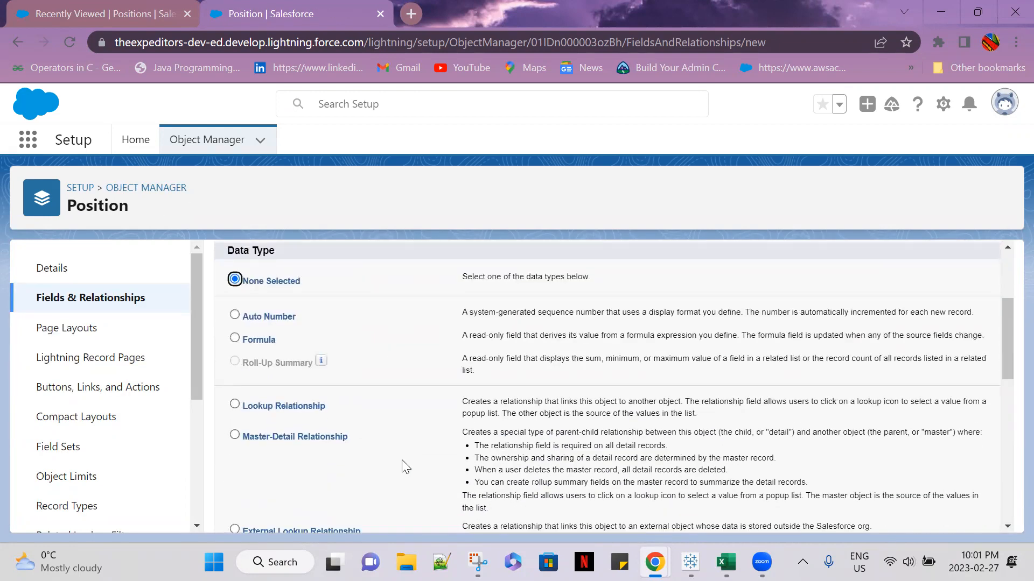
pyautogui.scroll(-10, 402, 460)
pyautogui.click(235, 312)
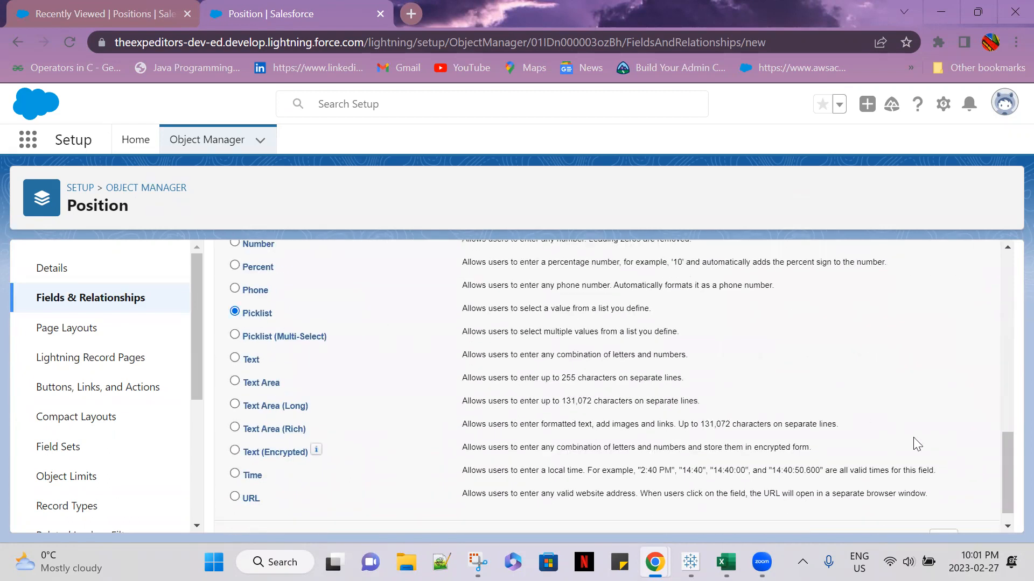
pyautogui.scroll(-1, 916, 445)
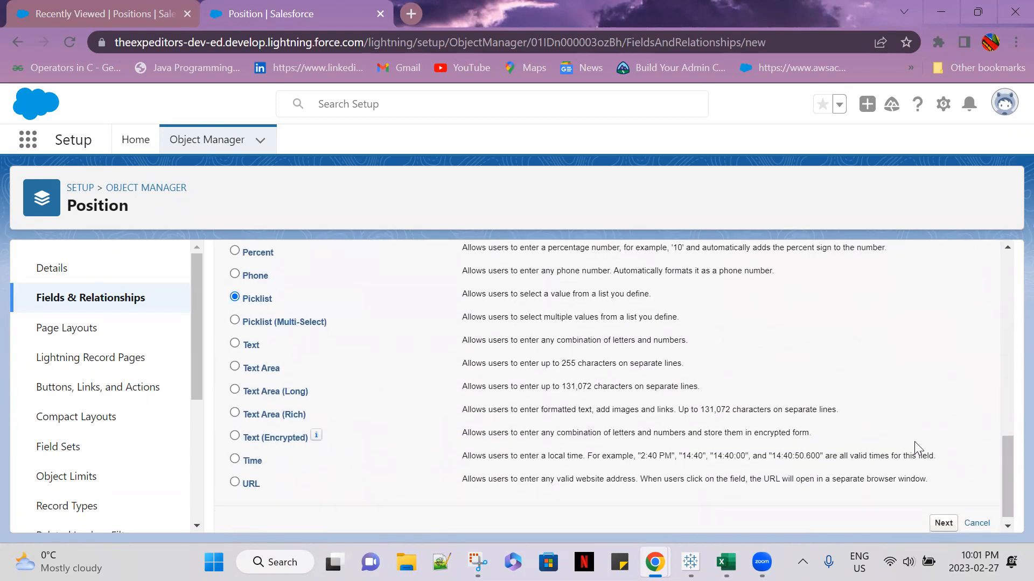
pyautogui.click(946, 519)
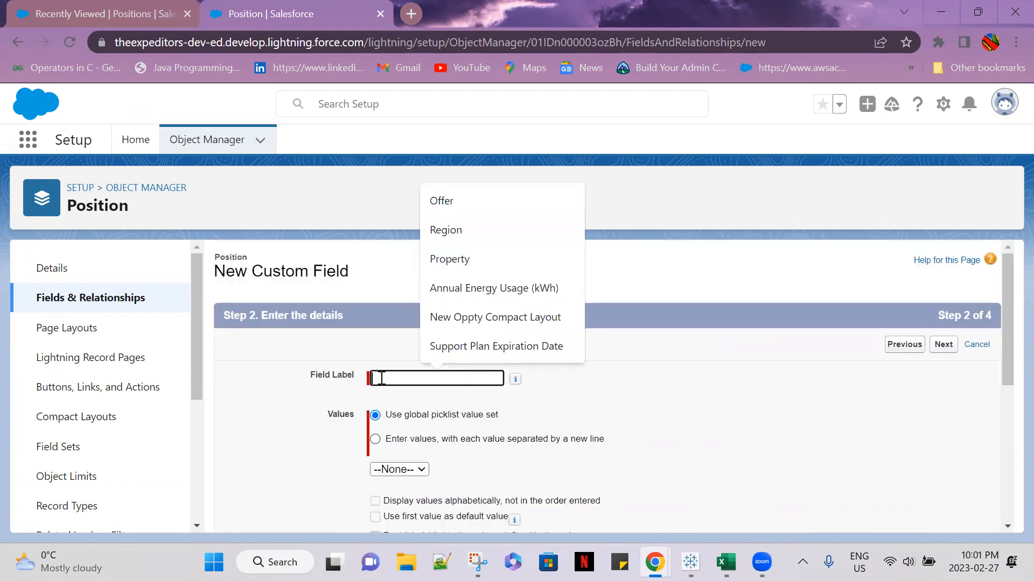
# Label the field Job Level and choose to enter its own values, each on a new line
pyautogui.write('Jo')
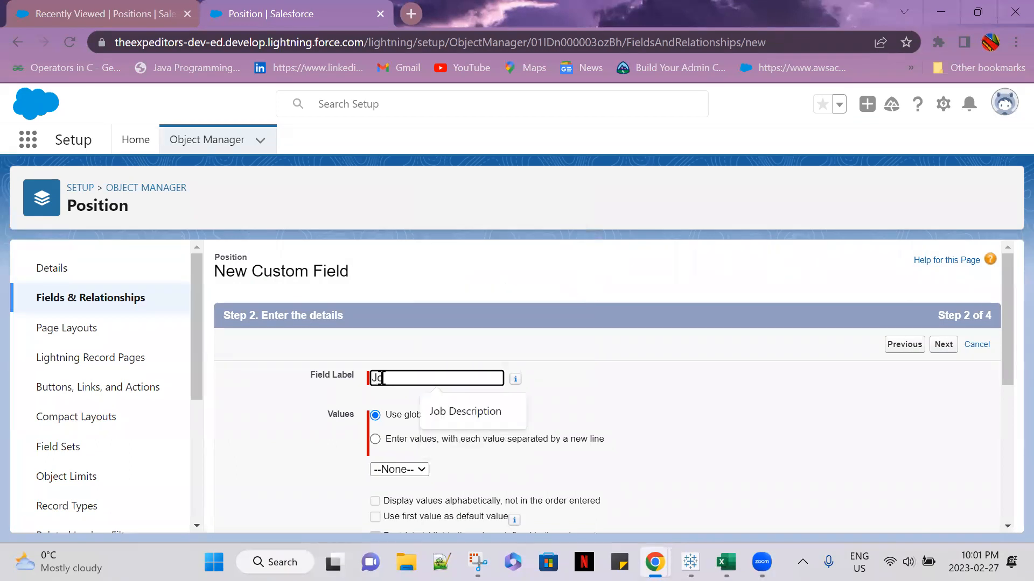
pyautogui.write('b Level')
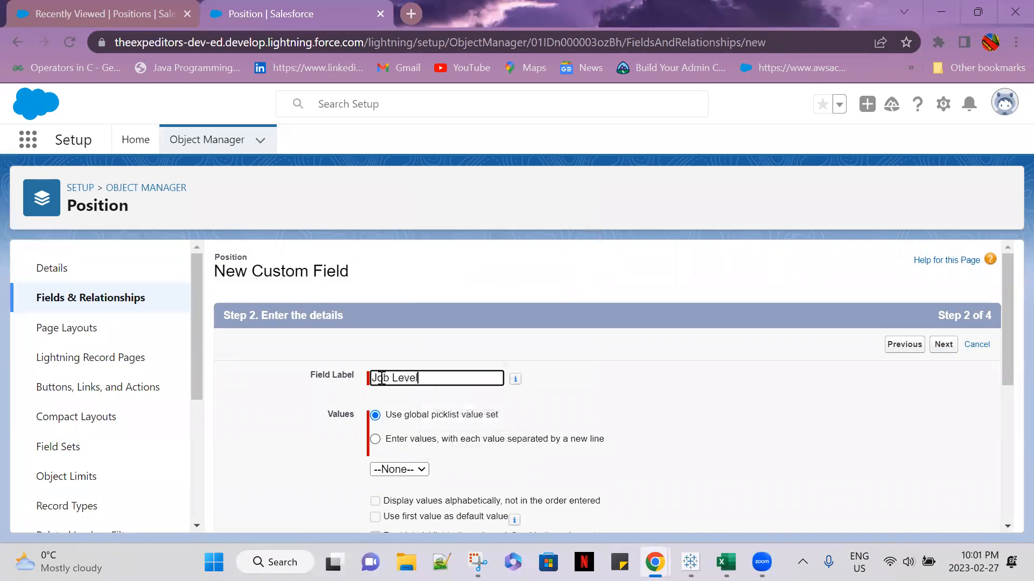
pyautogui.scroll(-1, 413, 414)
pyautogui.click(377, 361)
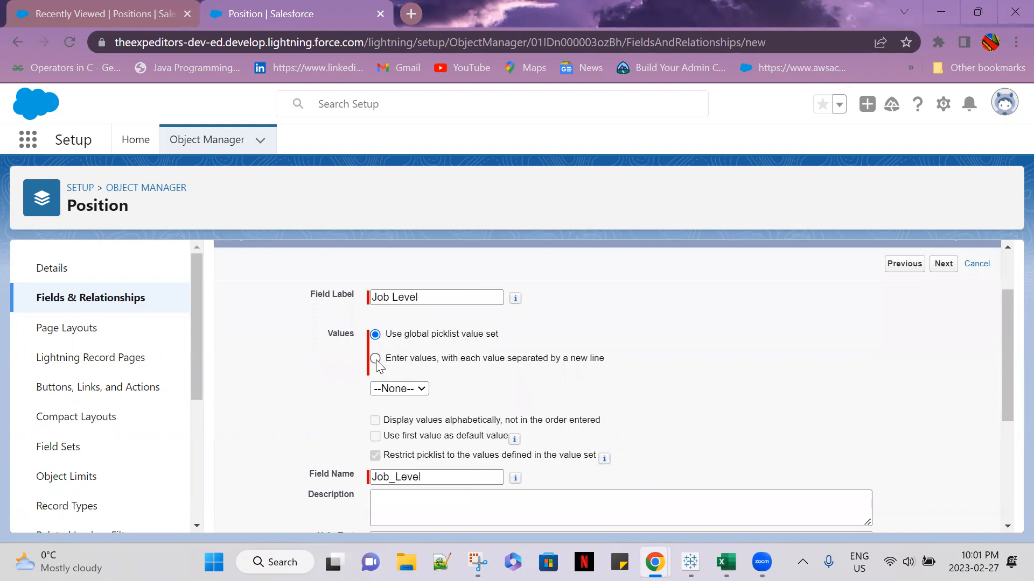
# Enter FN-100, FN-200, FN-300 and FN-400 as the first Job Level values, one per line
pyautogui.click(405, 418)
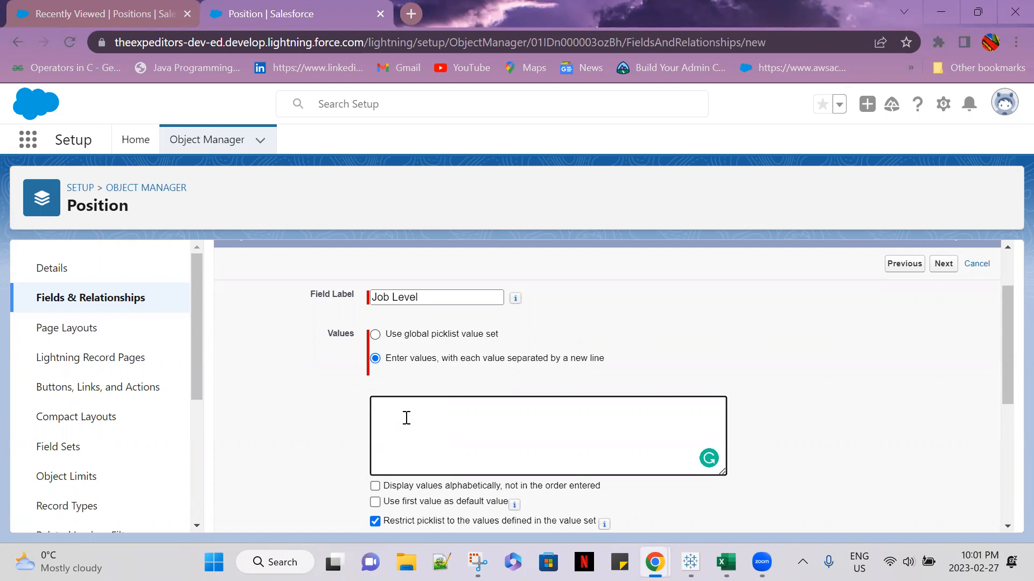
pyautogui.write('Fn')
pyautogui.press('BackSpace')
pyautogui.write('N')
pyautogui.write(' -')
pyautogui.write('-')
pyautogui.write('100')
pyautogui.press('Return')
pyautogui.write('FN-200')
pyautogui.press('Return')
pyautogui.write('FN-3')
pyautogui.write('00 ')
pyautogui.write('FN-4')
pyautogui.write('00')
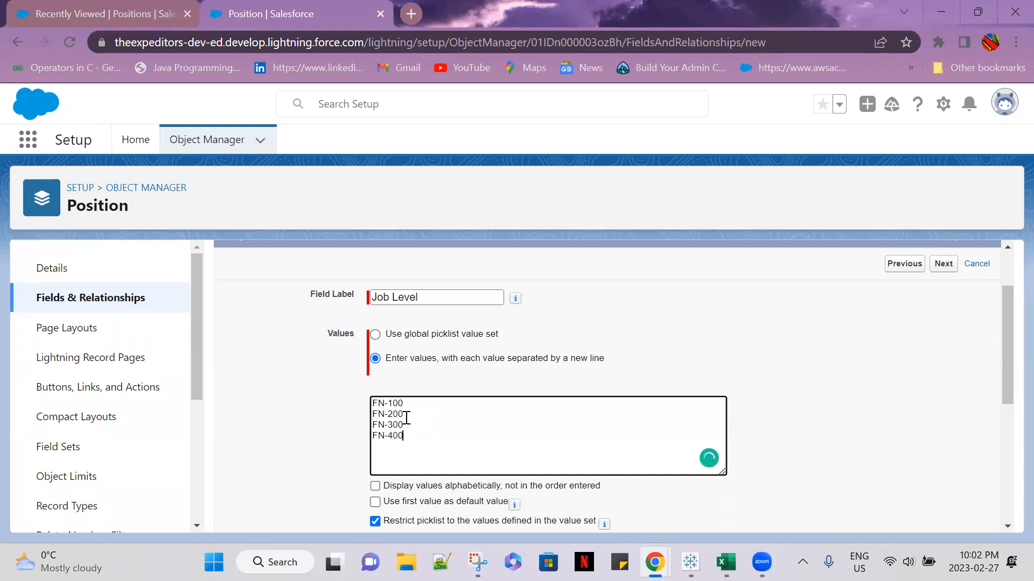
# Add HR-100, HR-200, HR-300 and HR-400 to the Job Level values, one per line
pyautogui.press('Return')
pyautogui.write('HR-100')
pyautogui.press('Return')
pyautogui.write('HR-200')
pyautogui.press('Return')
pyautogui.write('HR-300')
pyautogui.press('Return')
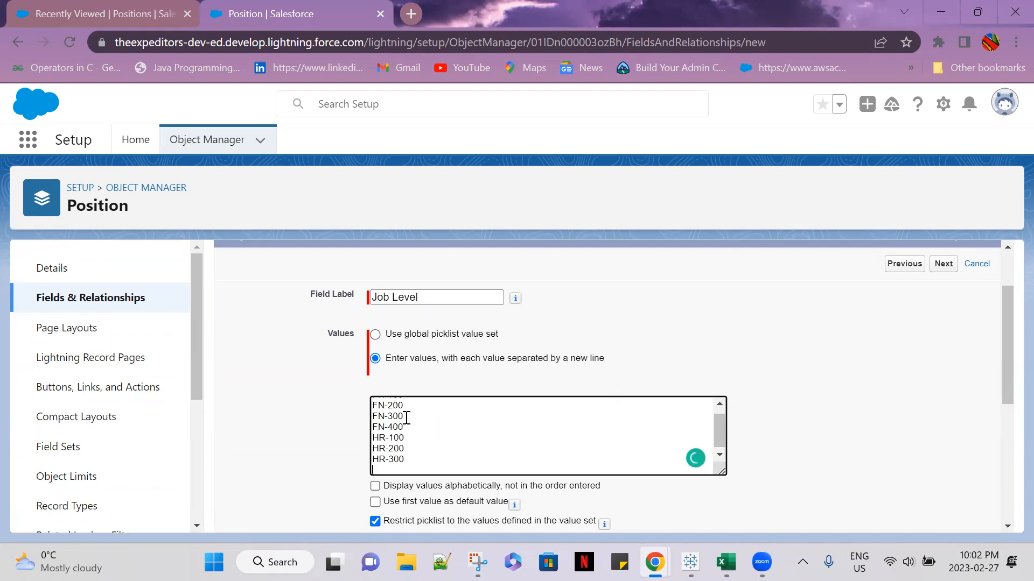
pyautogui.write('HR-400')
# Add IT-100, IT-200, IT-300 and IT-400 to the Job Level values, one per line
pyautogui.press('Return')
pyautogui.write('IT-100')
pyautogui.press('Return')
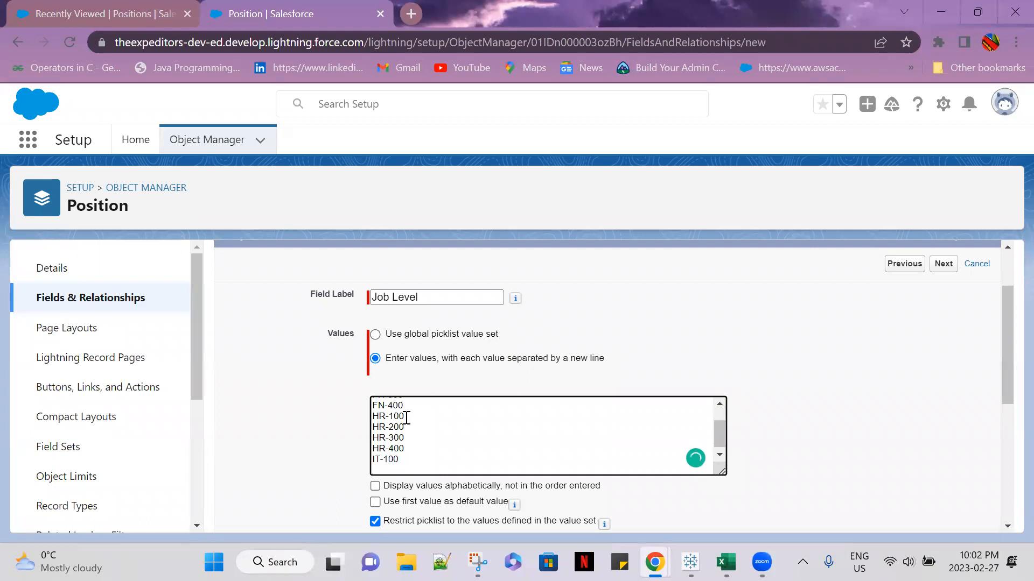
pyautogui.write('IT-200')
pyautogui.press('Return')
pyautogui.write('IT-300')
pyautogui.press('Return')
pyautogui.write('IT-400')
# Add RO-100, RO-200, RO-300 and RO-400 to the Job Level values, one per line
pyautogui.press('Return')
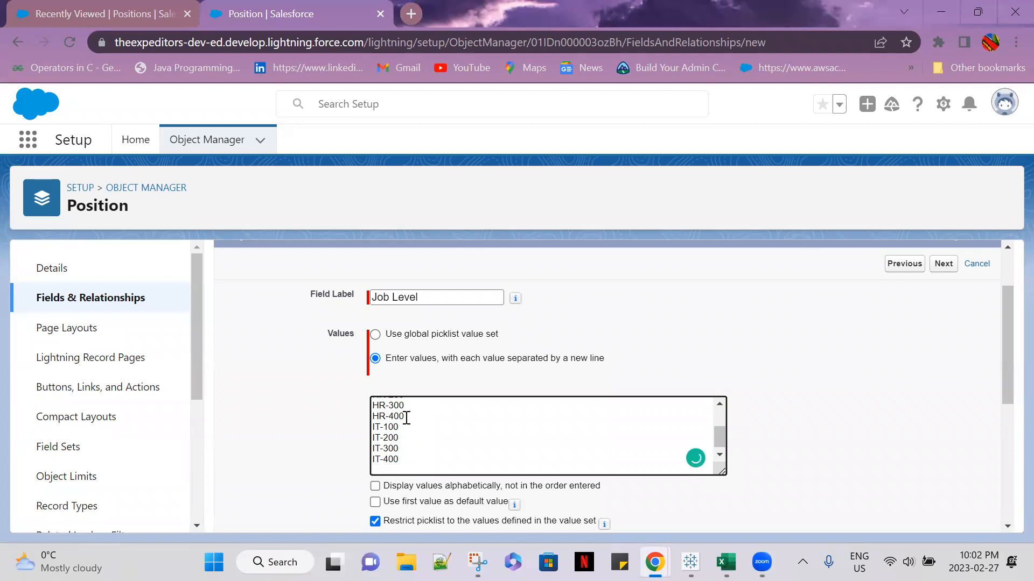
pyautogui.write('RO-100')
pyautogui.press('Return')
pyautogui.write('RO-200')
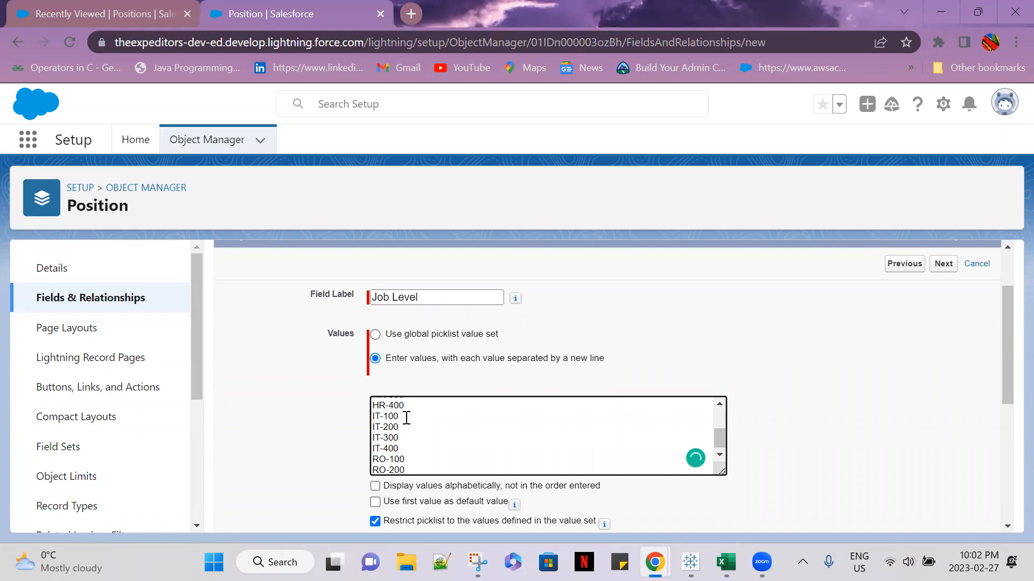
pyautogui.press('Return')
pyautogui.write('RO-300')
pyautogui.press('Return')
pyautogui.write('RO-400')
# Add WH-100, WH-200, WH-300 and WH-400 to the Job Level values, one per line
pyautogui.press('Return')
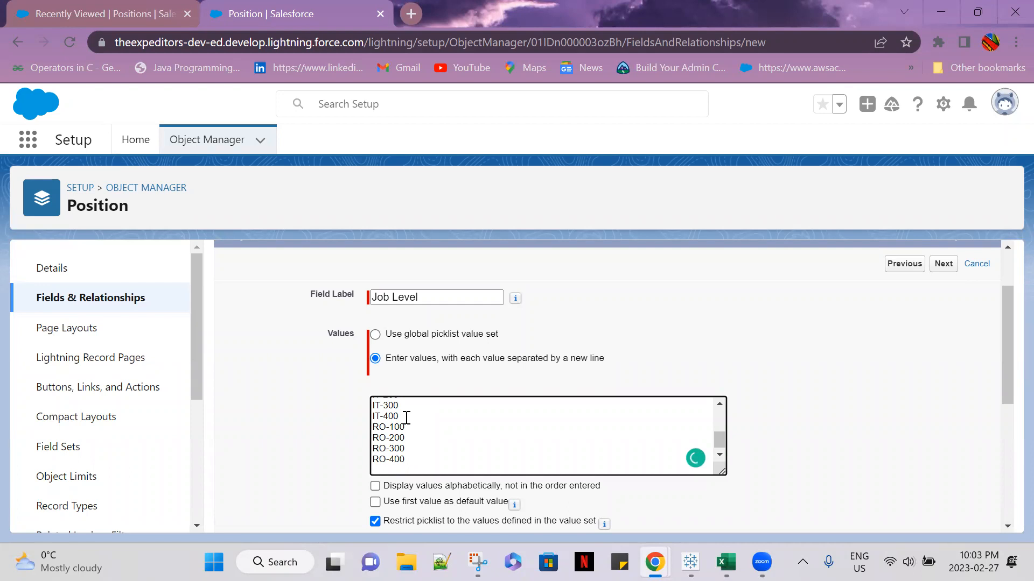
pyautogui.write('WH-100')
pyautogui.press('Return')
pyautogui.write('WH-200')
pyautogui.press('Return')
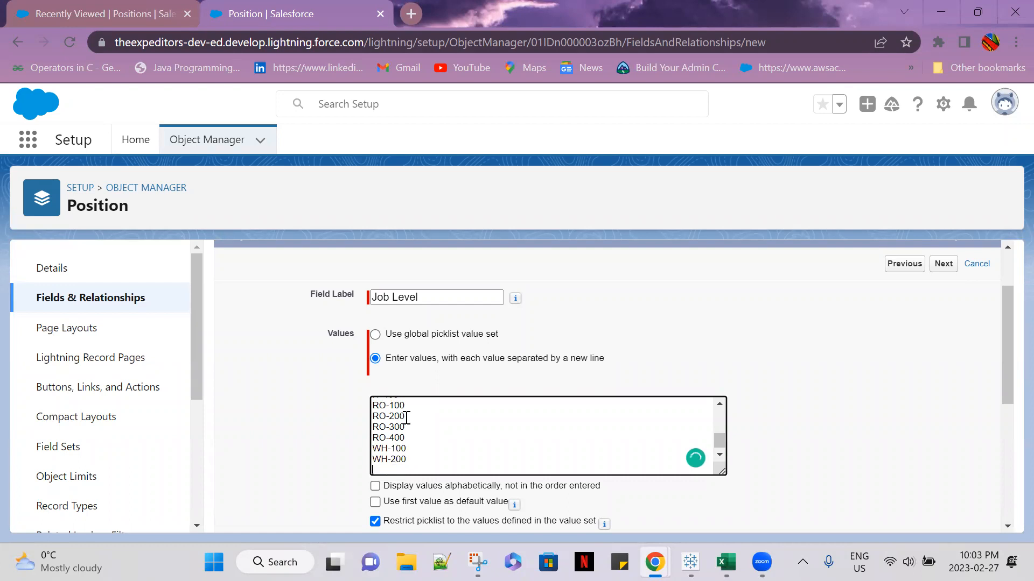
pyautogui.write('WH-300')
pyautogui.press('Return')
pyautogui.write('WH-400')
# Add MC-100, MC-200, MC-300 and MC-400 as the final Job Level values, one per line
pyautogui.press('Return')
pyautogui.write('MC-100')
pyautogui.press('Return')
pyautogui.write('MC-200')
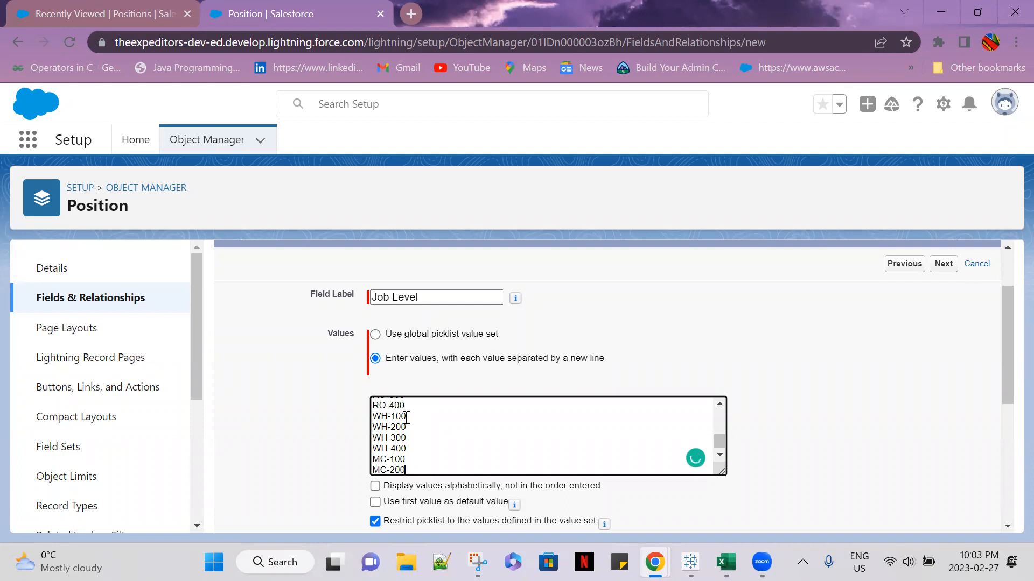
pyautogui.press('Return')
pyautogui.write('MC-')
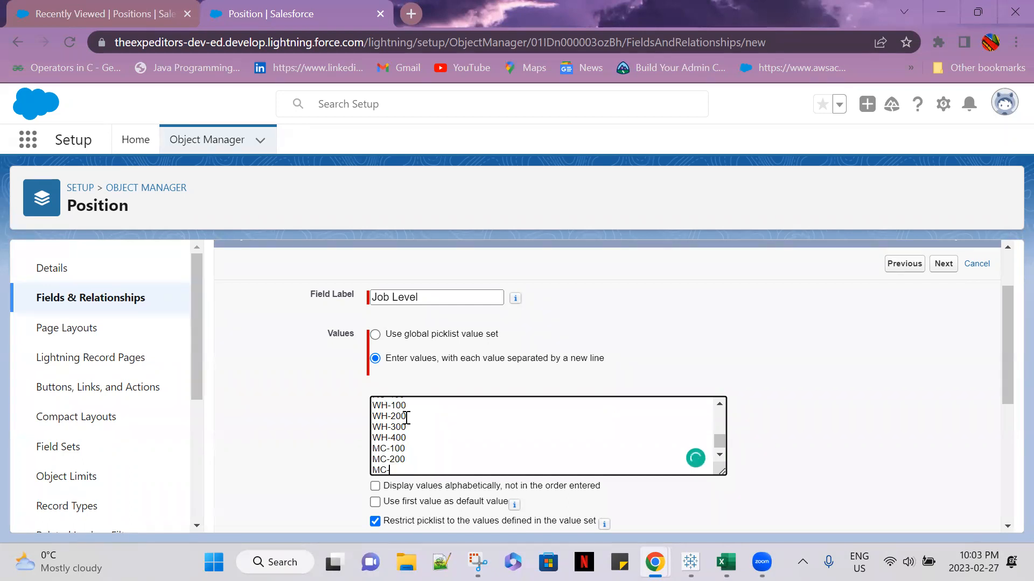
pyautogui.write('300')
pyautogui.press('Return')
pyautogui.write('MC-400')
pyautogui.scroll(-5, 959, 456)
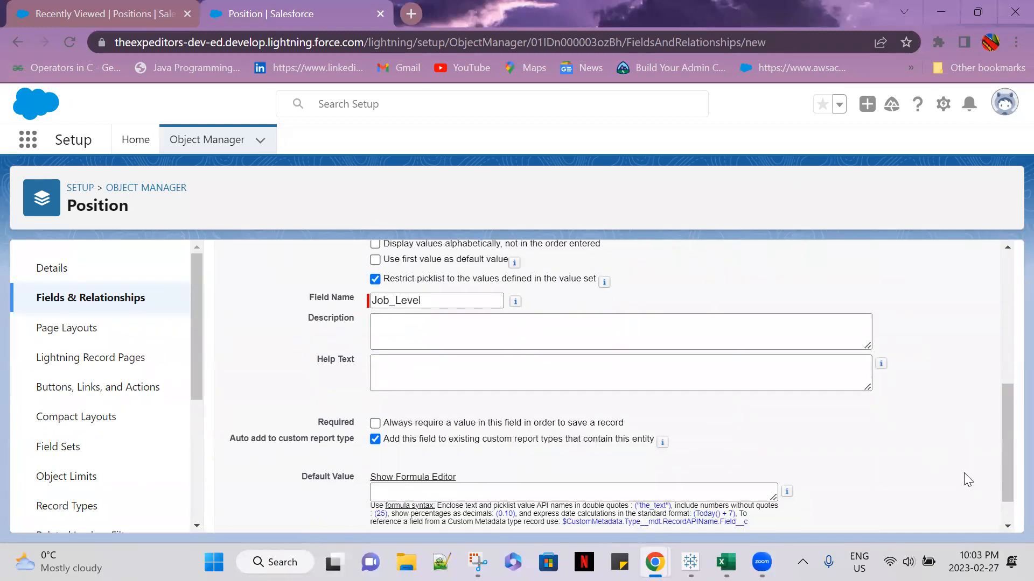
# Save the Job Level field with the default field-level security and page layouts, and start another new custom field
pyautogui.scroll(-1, 964, 476)
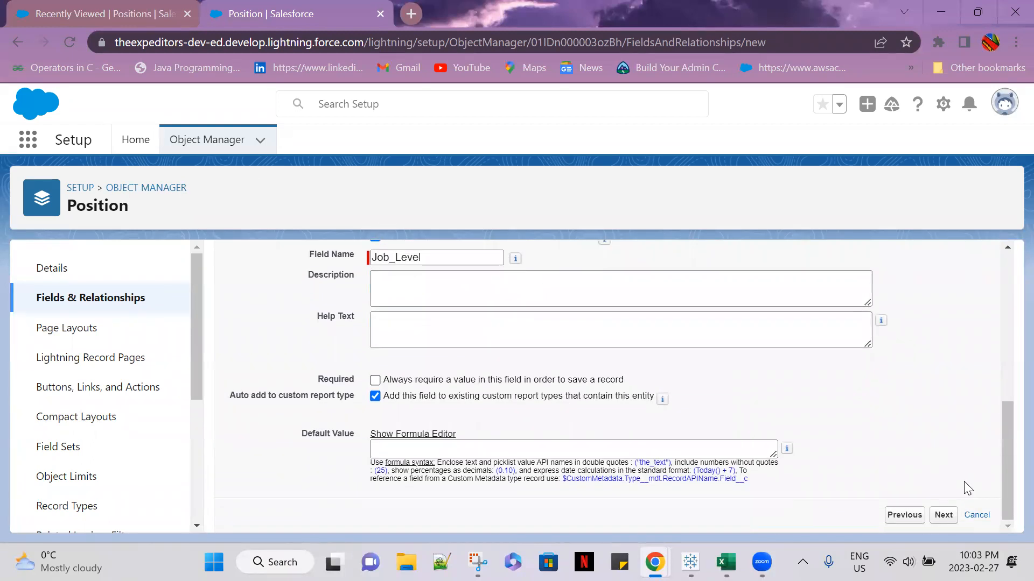
pyautogui.click(942, 516)
pyautogui.click(943, 345)
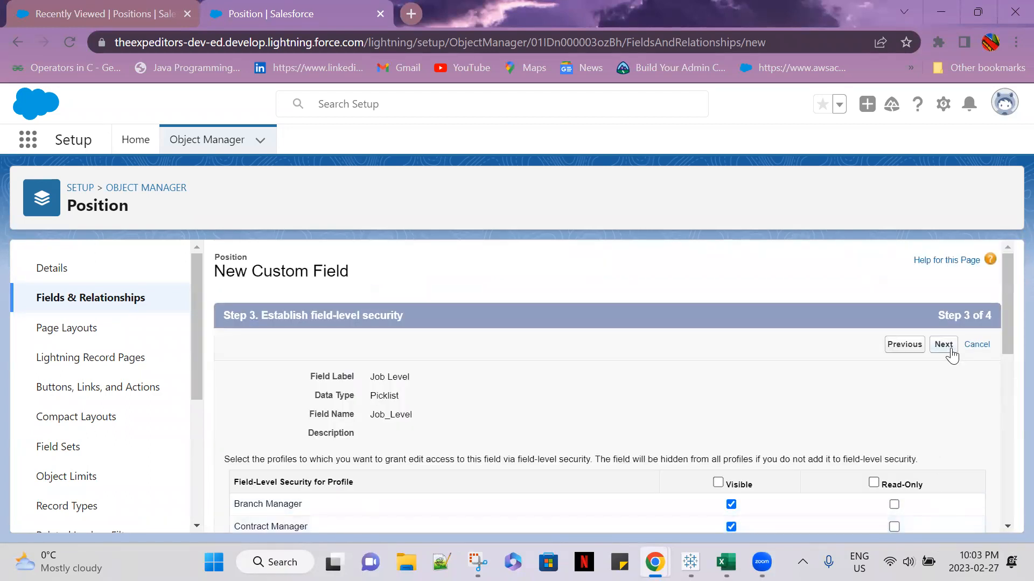
pyautogui.click(898, 351)
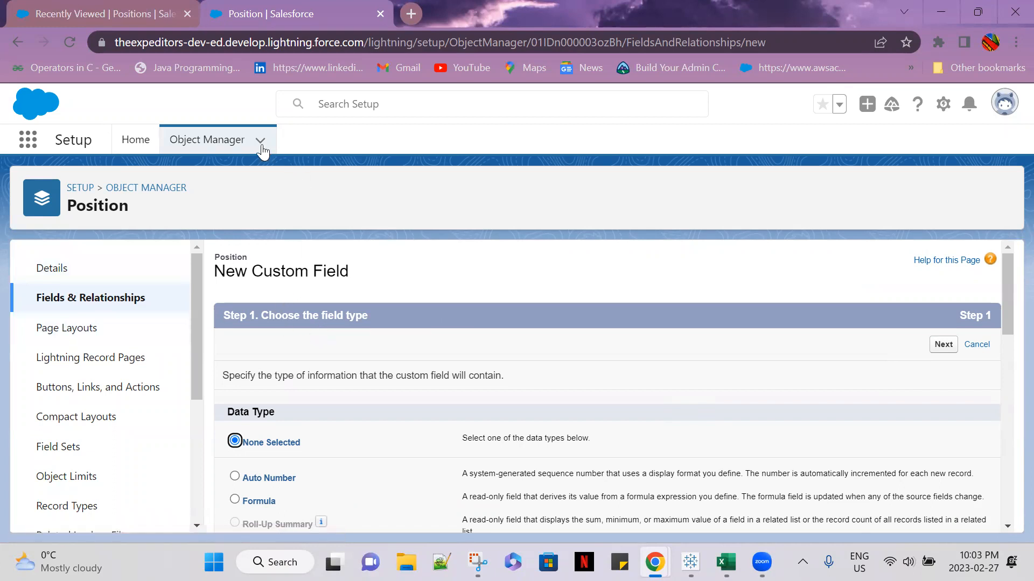
# Refresh the Recruitment app's Positions list and start a new Position record, going to its picklist fields
pyautogui.click(114, 15)
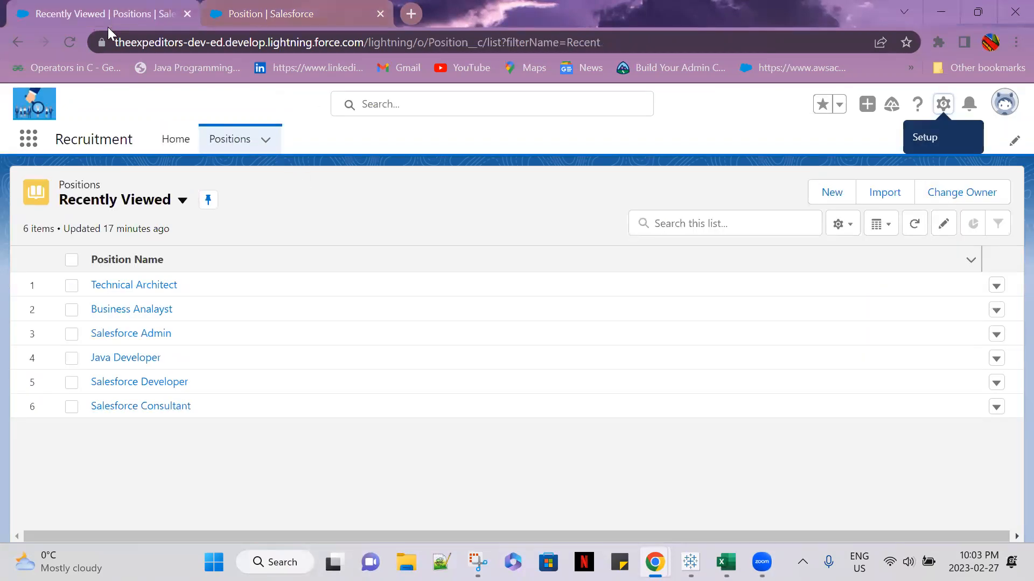
pyautogui.click(77, 45)
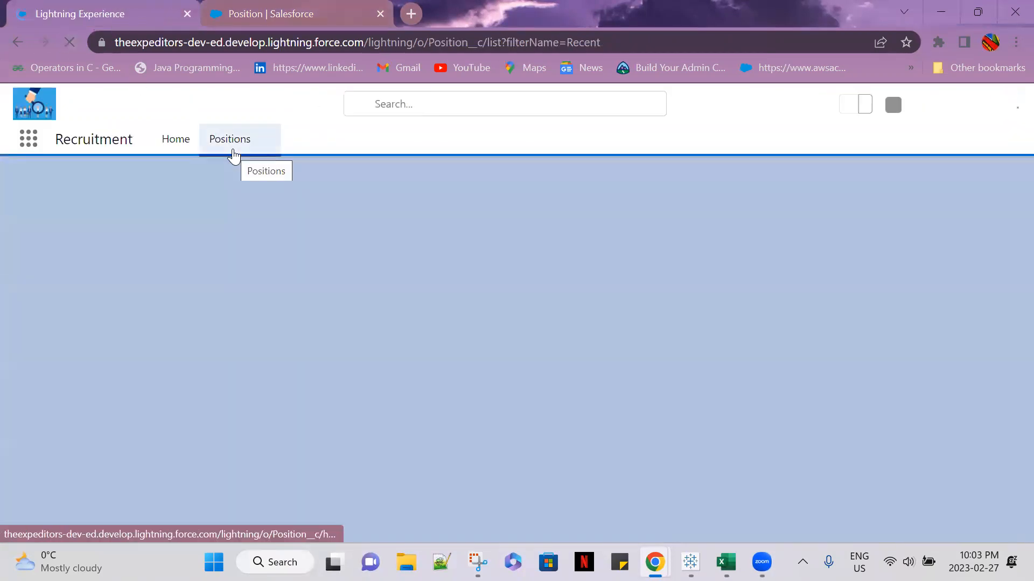
pyautogui.click(233, 155)
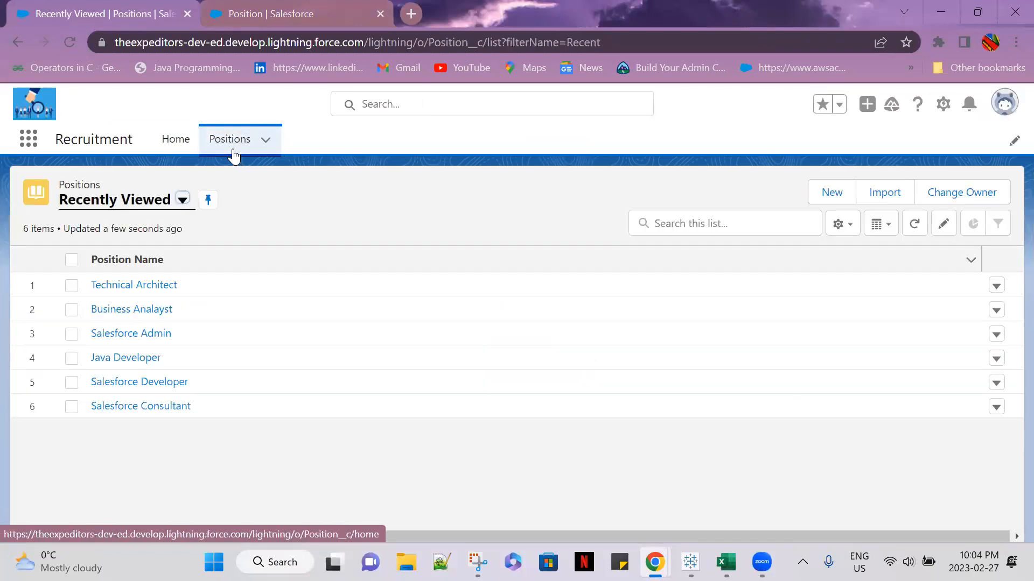
pyautogui.click(840, 193)
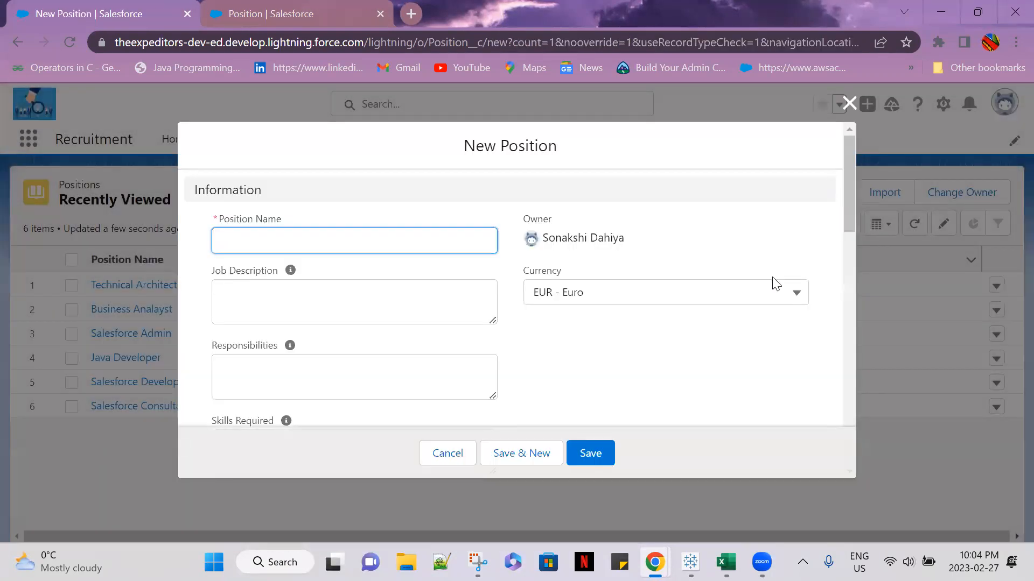
pyautogui.scroll(-10, 764, 299)
pyautogui.scroll(-5, 767, 304)
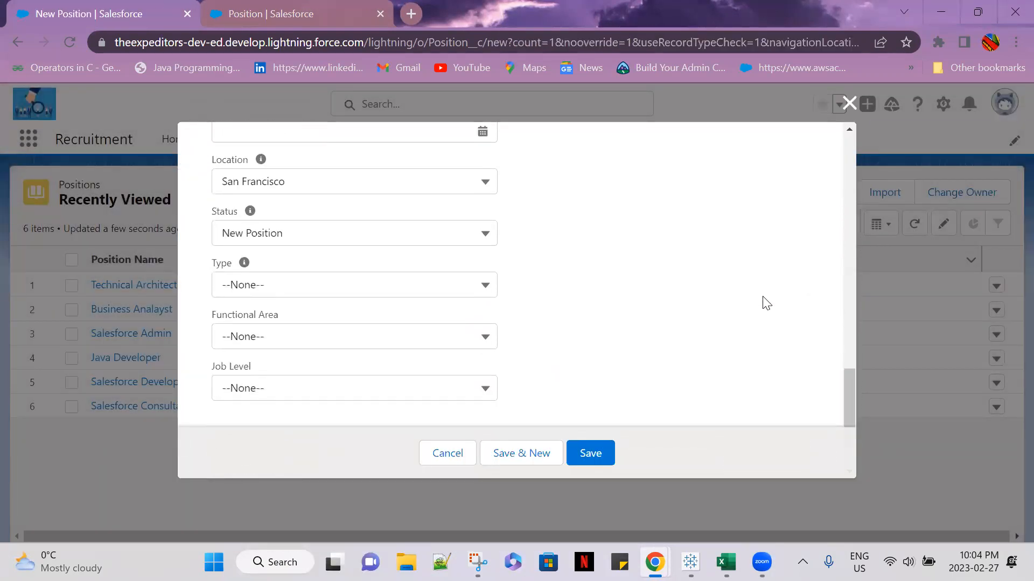
pyautogui.scroll(2, 784, 340)
pyautogui.scroll(-2, 784, 340)
# Set the new position's Location to Sydney and its Status to Closed - Filled
pyautogui.click(487, 185)
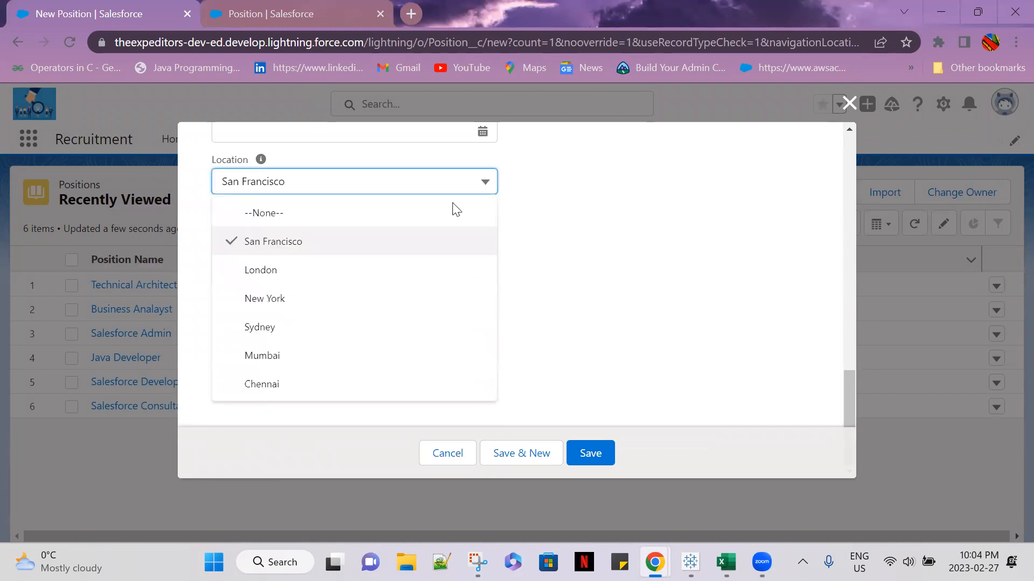
pyautogui.click(301, 328)
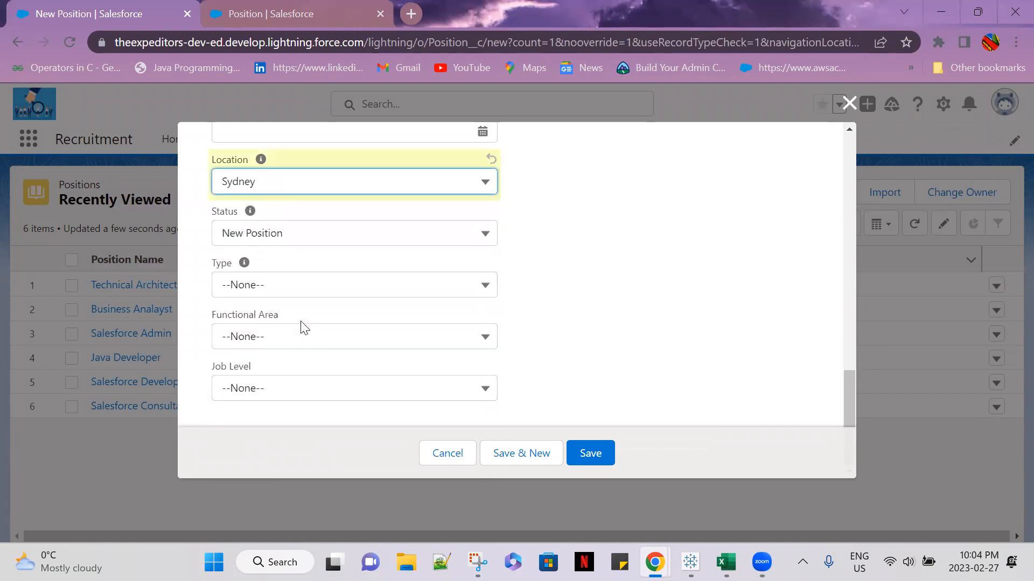
pyautogui.click(297, 236)
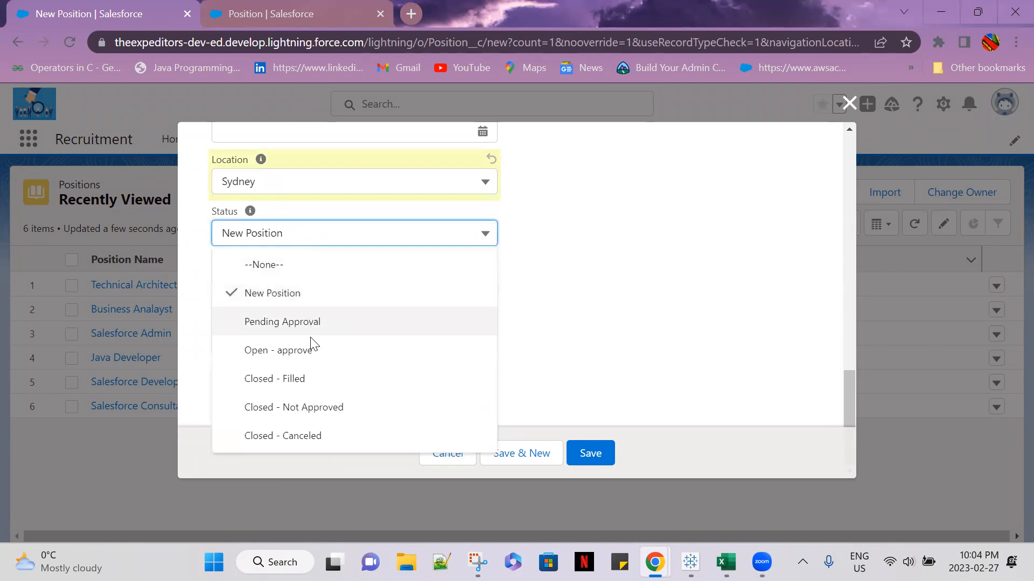
pyautogui.click(318, 382)
# Examine the values offered by the Type and Job Level picklists without choosing any
pyautogui.click(361, 293)
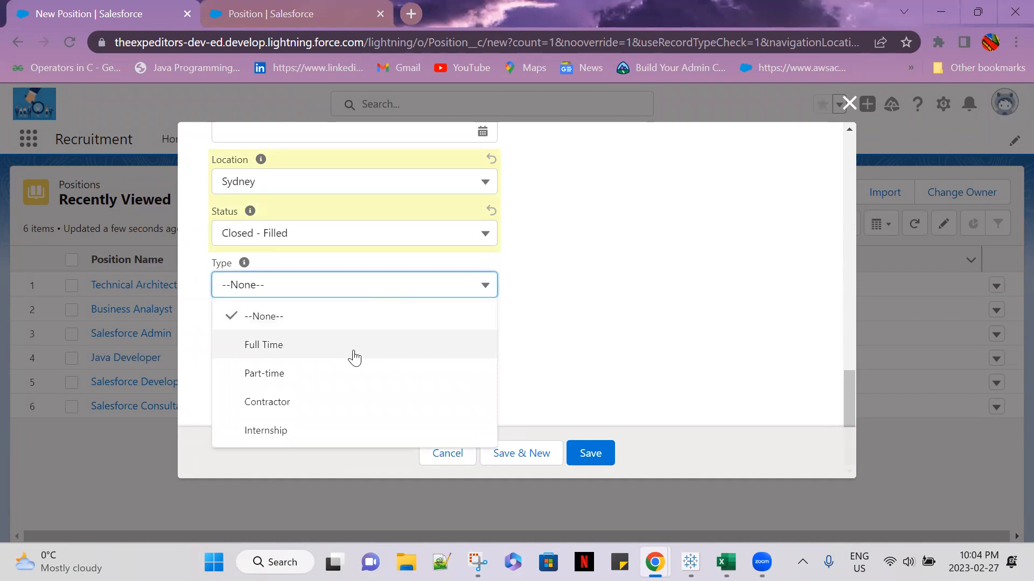
pyautogui.click(426, 320)
pyautogui.click(397, 345)
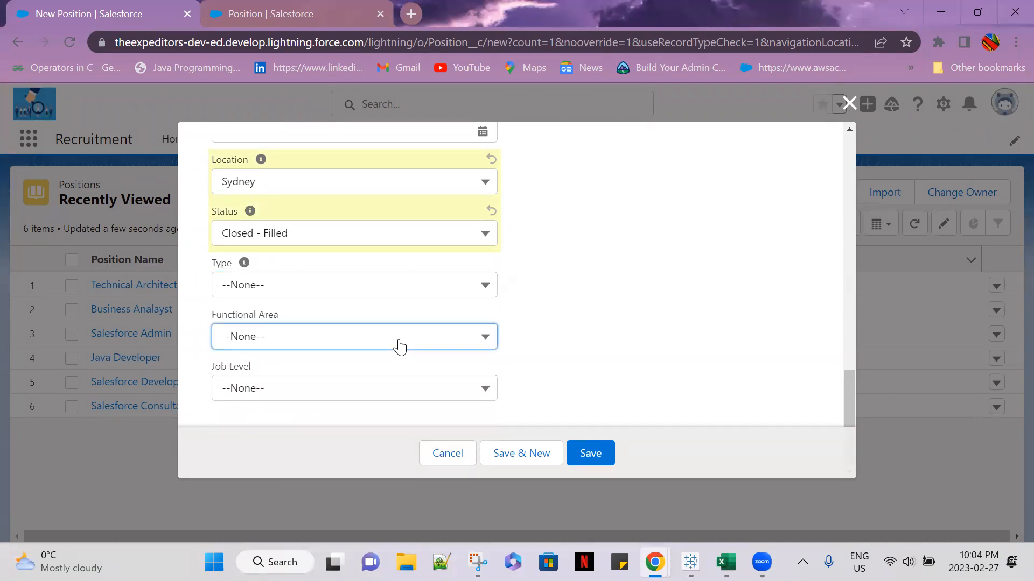
pyautogui.click(622, 327)
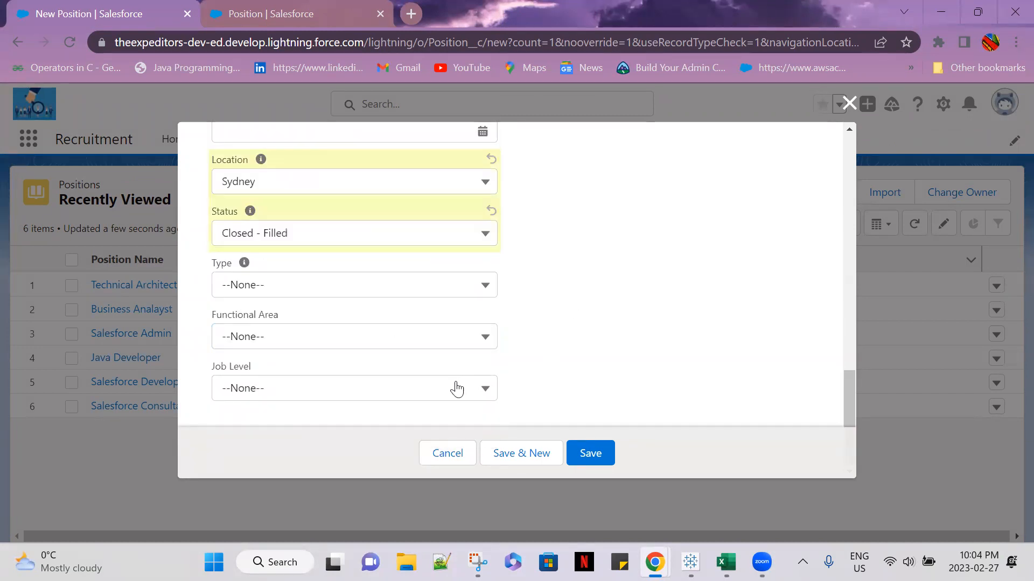
pyautogui.click(451, 387)
pyautogui.scroll(-9, 378, 226)
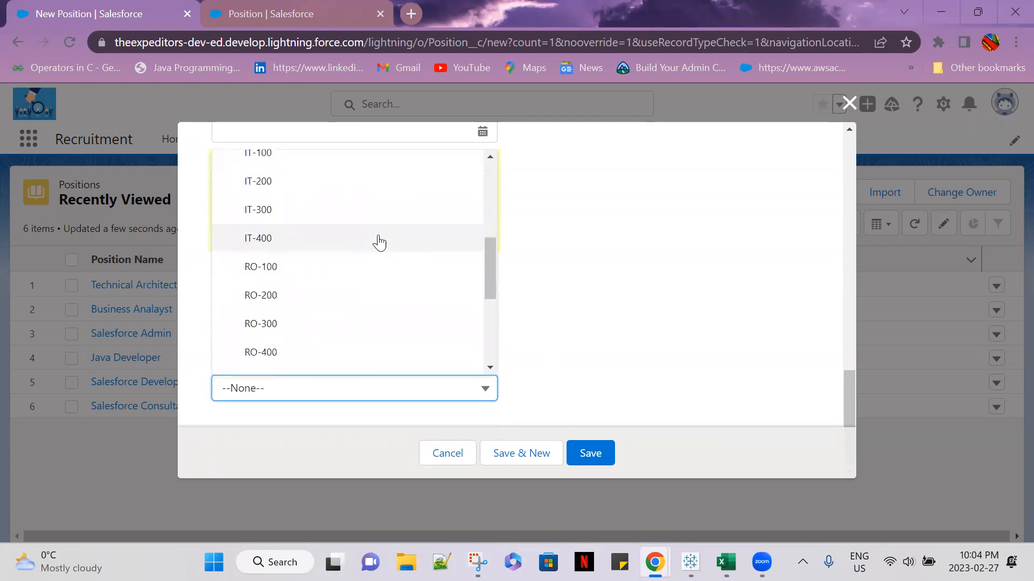
pyautogui.scroll(4, 390, 303)
pyautogui.scroll(5, 389, 303)
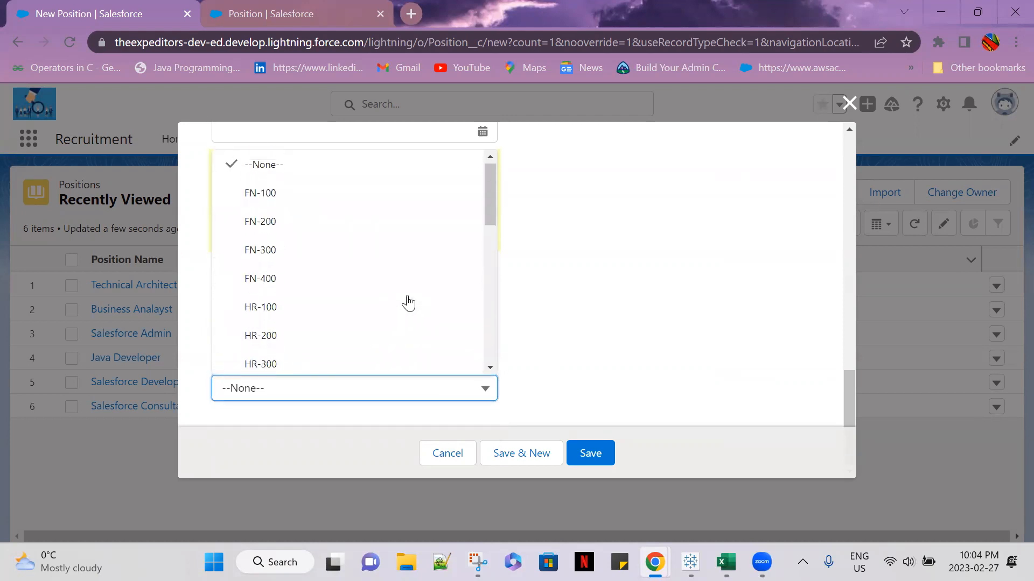
pyautogui.click(628, 323)
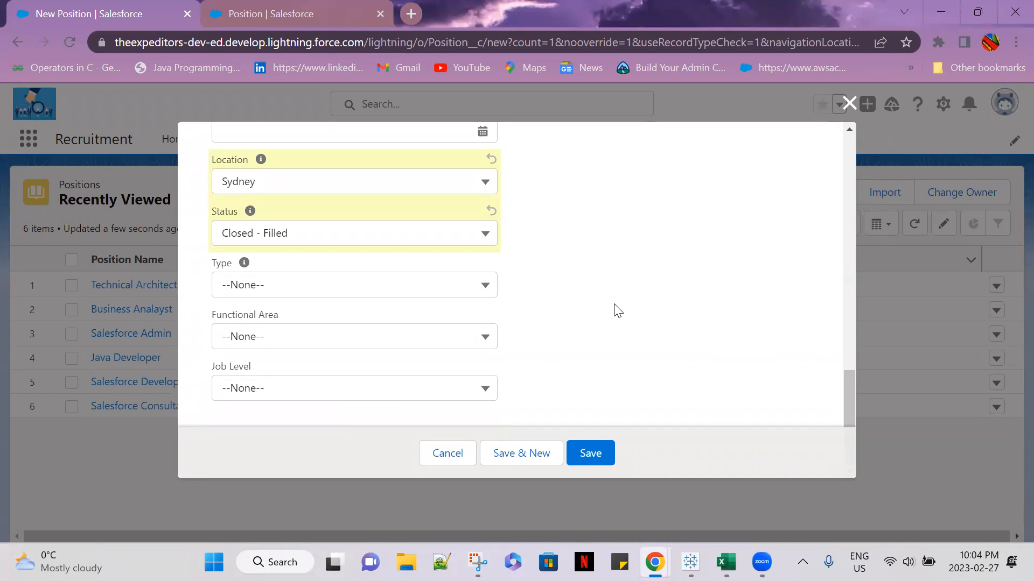
# Set the new position's Functional Area to Information Technology and its Job Level to IT-200
pyautogui.click(451, 337)
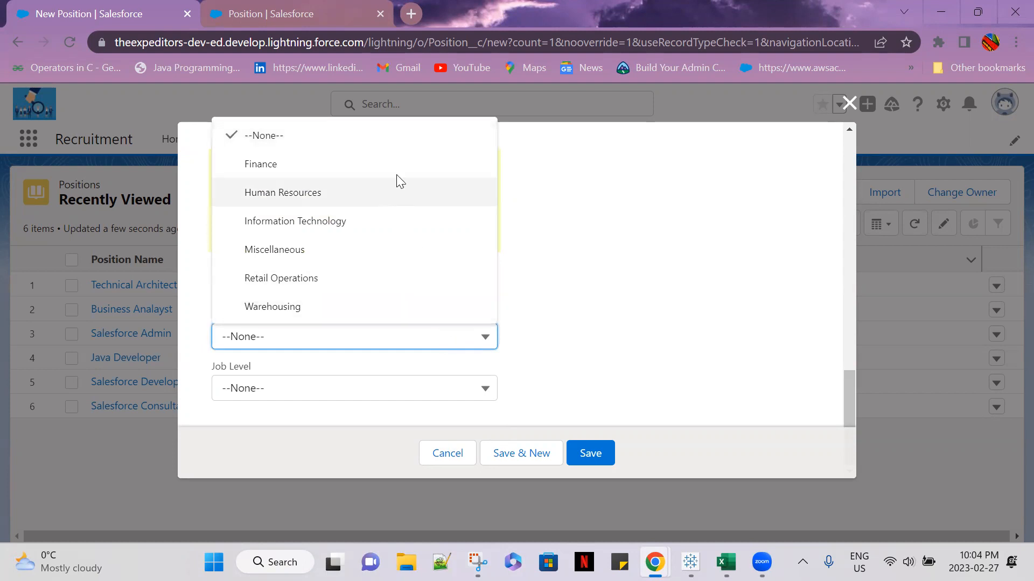
pyautogui.click(385, 220)
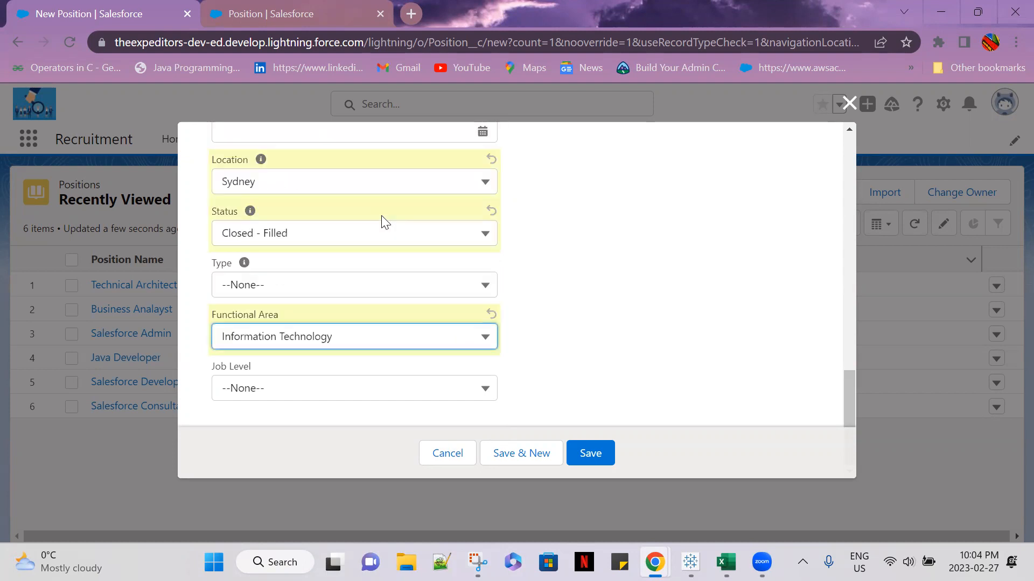
pyautogui.click(493, 393)
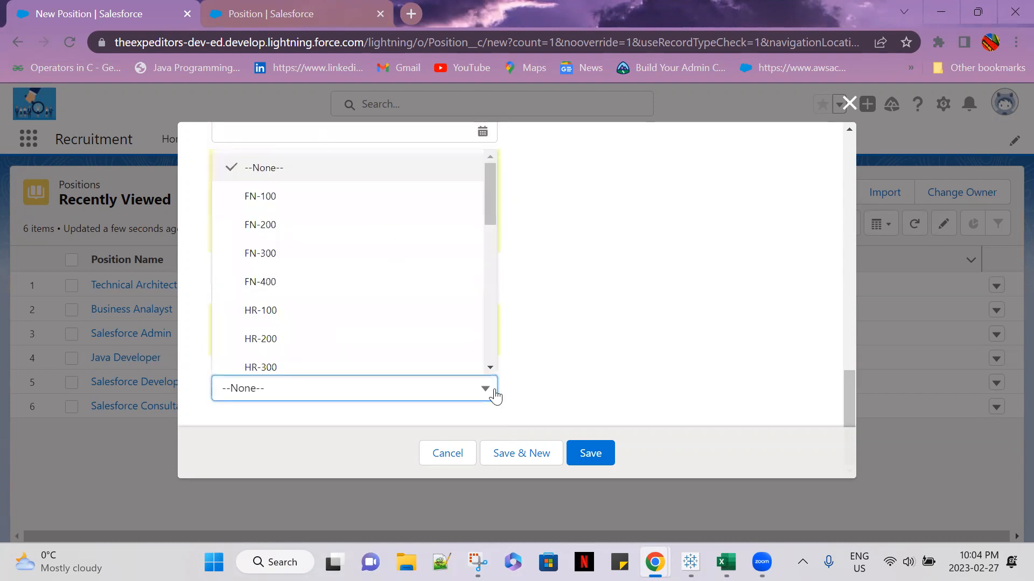
pyautogui.click(494, 393)
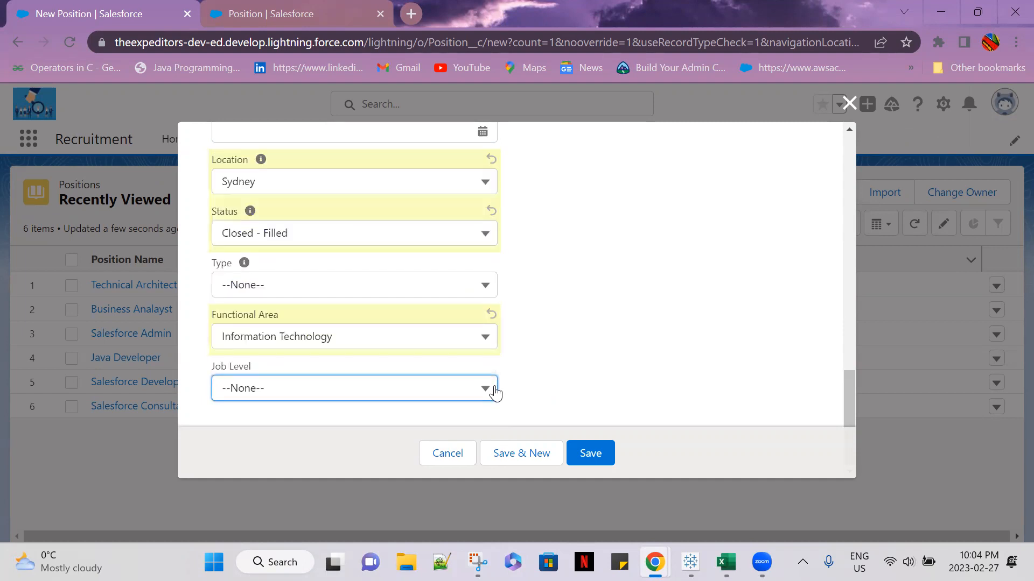
pyautogui.click(495, 394)
pyautogui.scroll(-3, 330, 287)
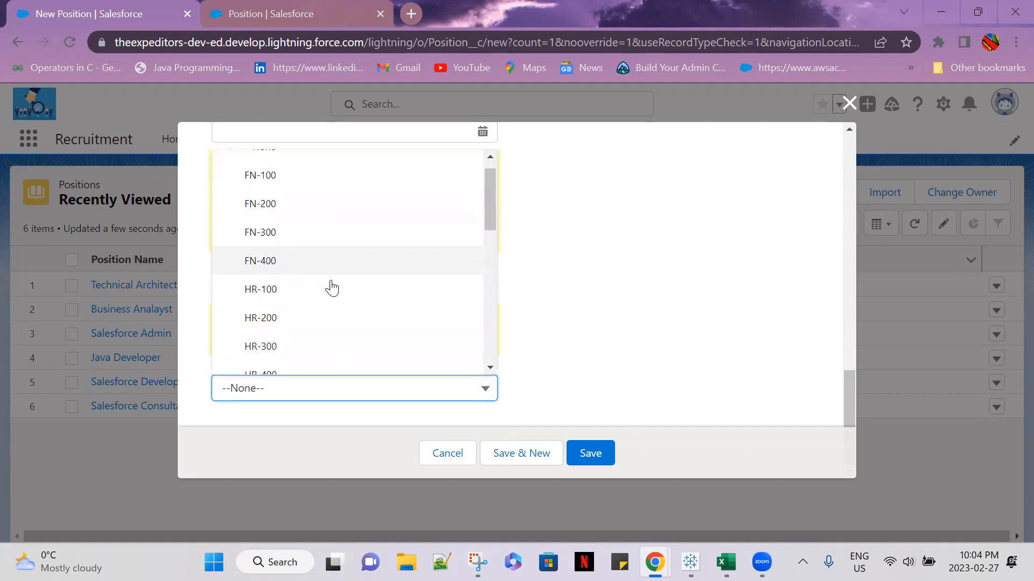
pyautogui.scroll(-1, 331, 288)
pyautogui.click(292, 293)
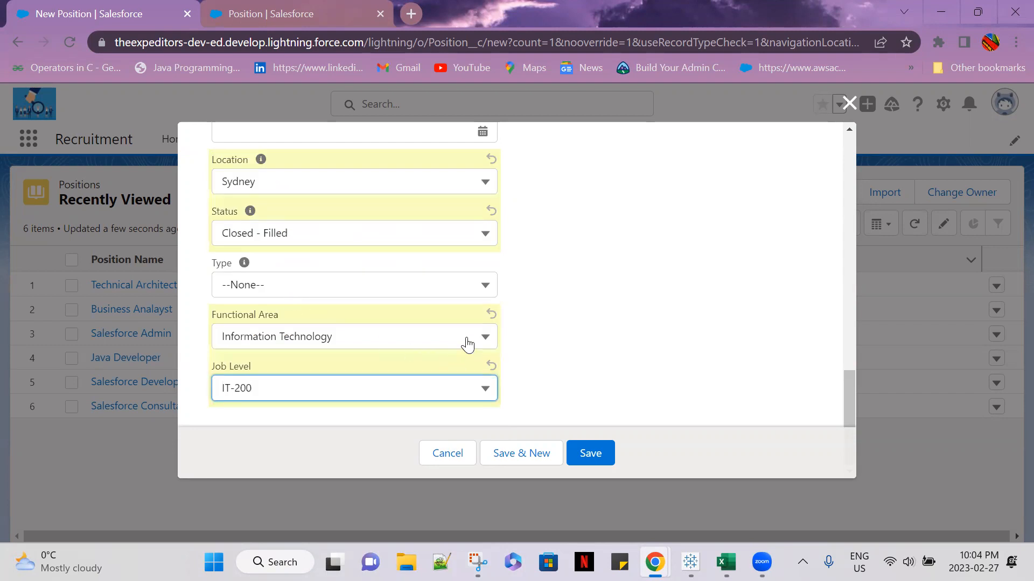
# Examine the full list of Job Level values to see whether it is limited by the chosen Functional Area
pyautogui.click(485, 386)
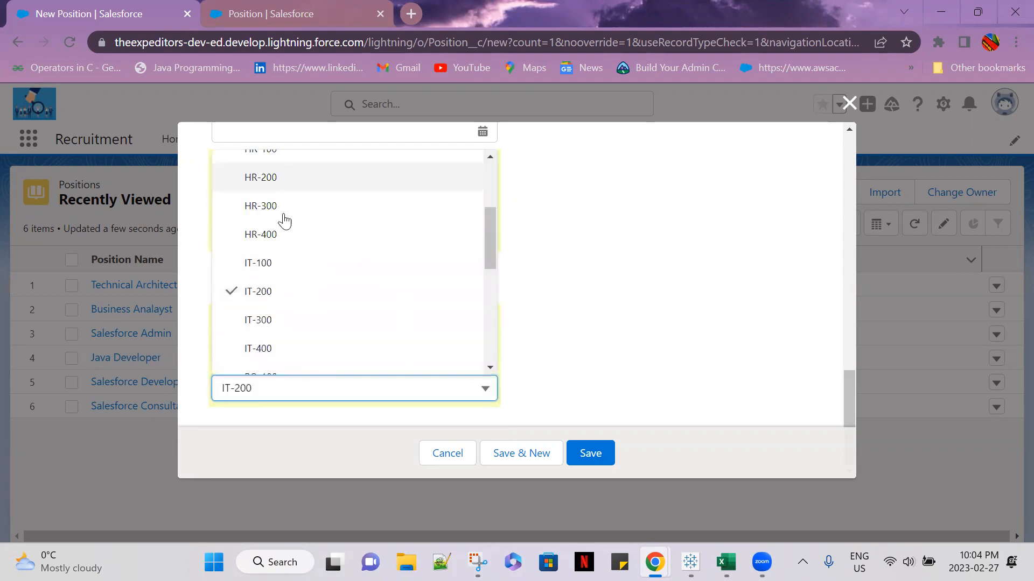
pyautogui.scroll(-1, 307, 281)
pyautogui.scroll(-2, 307, 280)
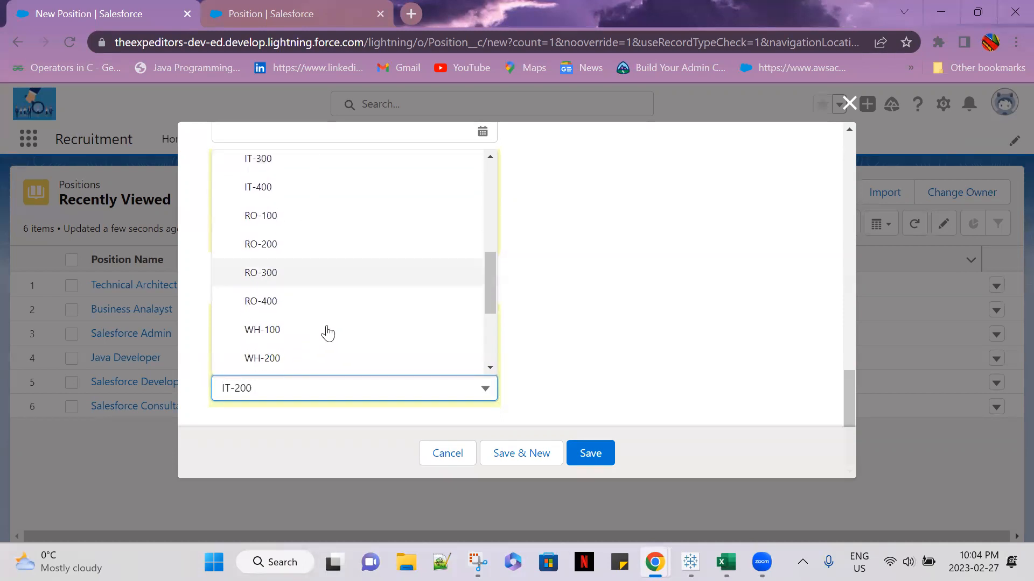
pyautogui.scroll(-2, 320, 291)
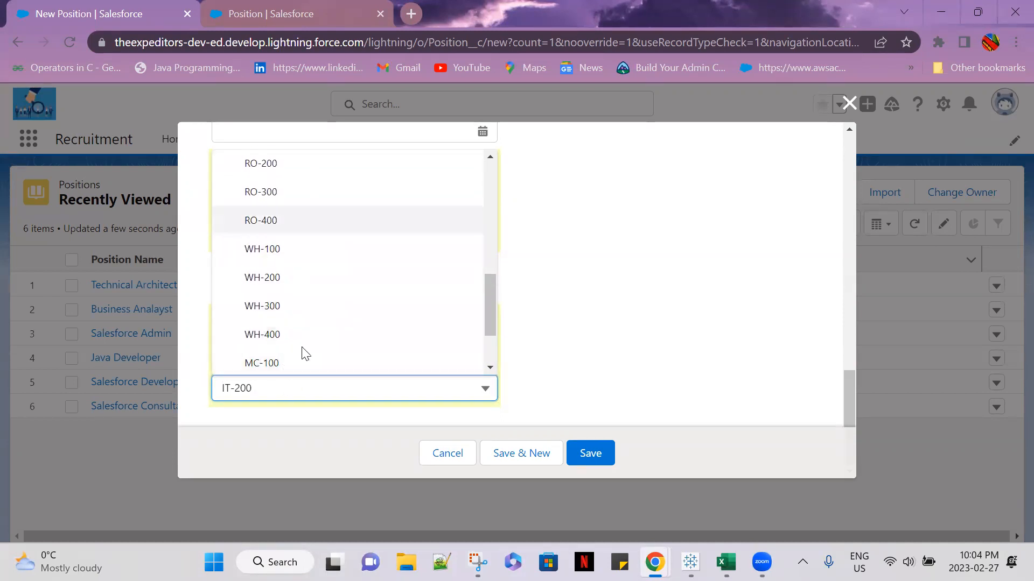
pyautogui.scroll(-2, 344, 358)
pyautogui.scroll(7, 346, 359)
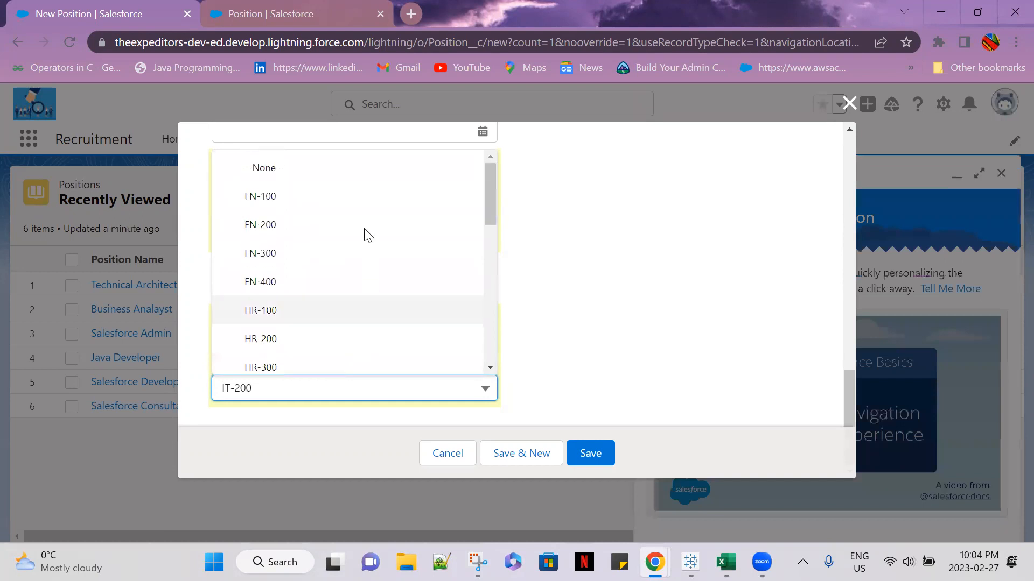
pyautogui.scroll(3, 514, 301)
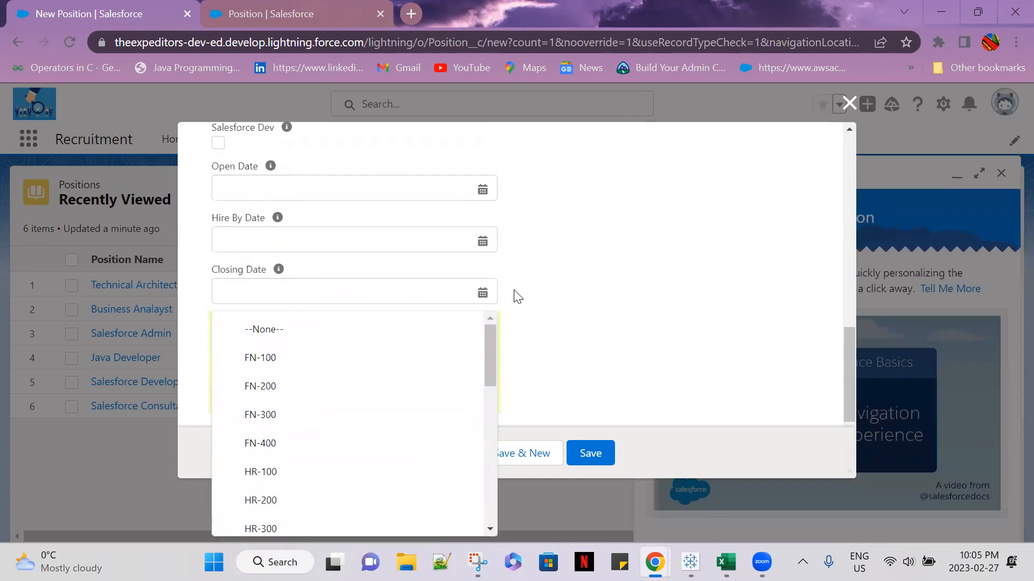
pyautogui.click(534, 348)
pyautogui.scroll(-3, 464, 350)
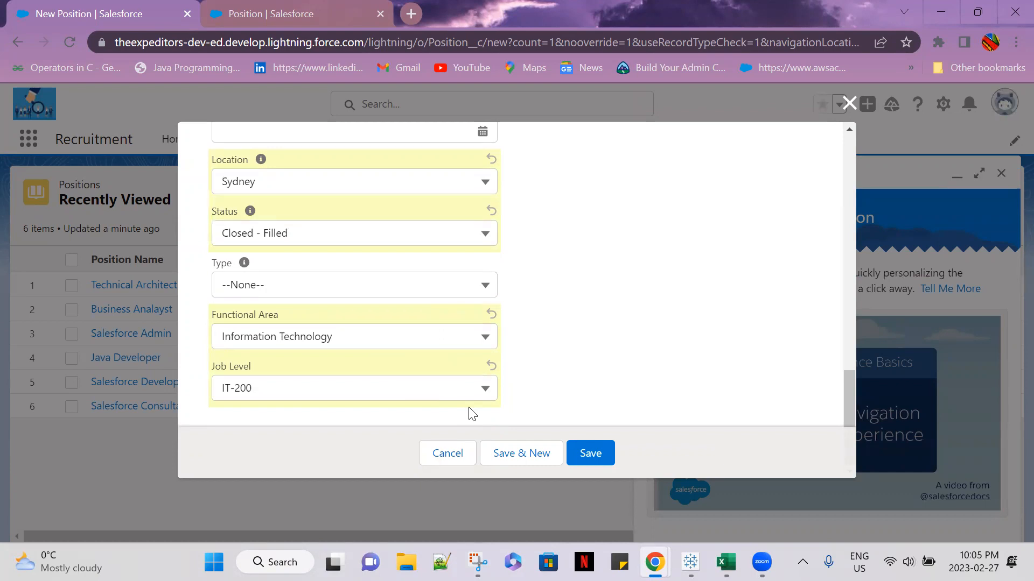
# Return to the Position object's setup, dismiss the Recycle Bin tip and show the object's fields and relationships
pyautogui.click(212, 16)
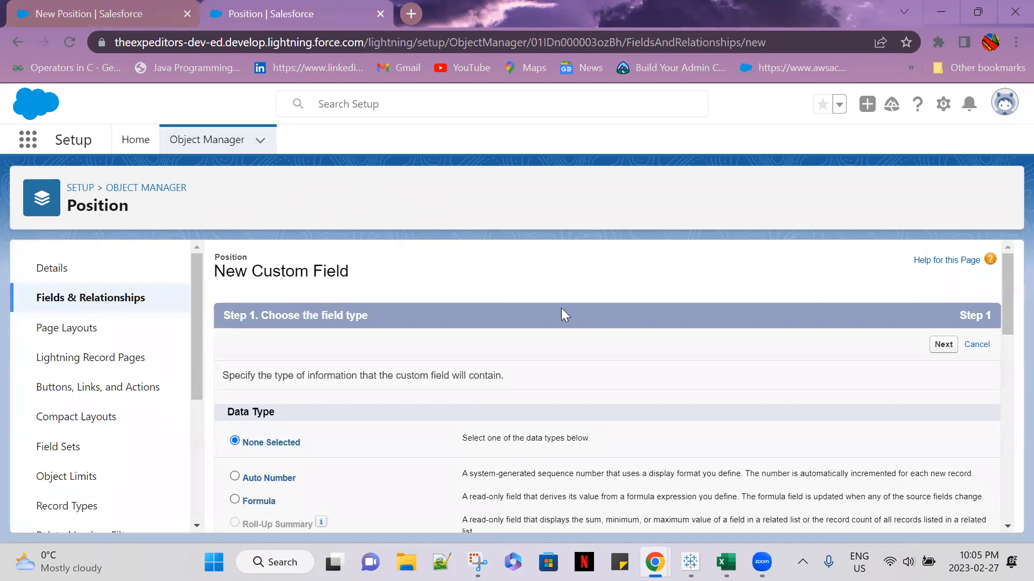
pyautogui.scroll(-1, 555, 318)
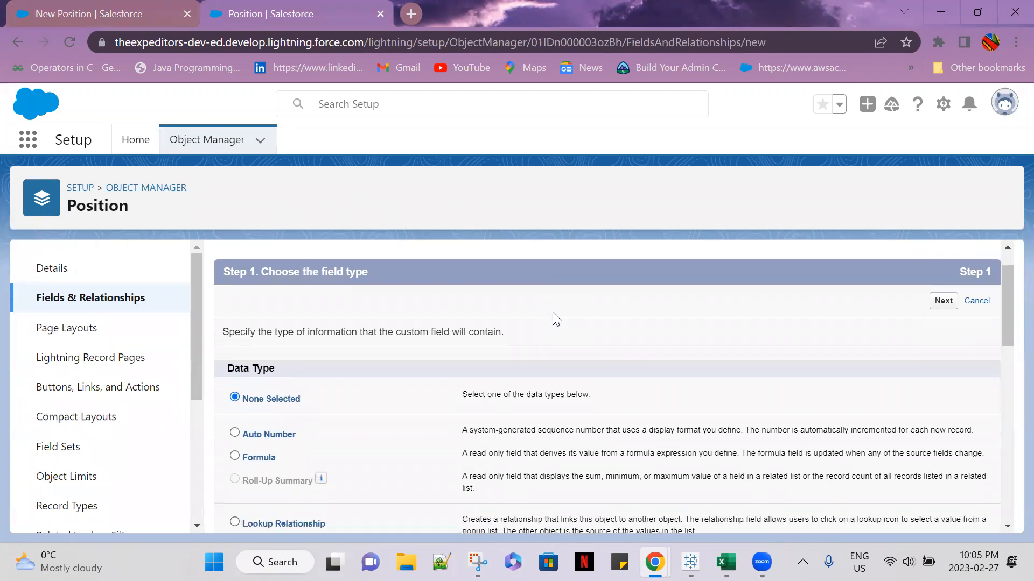
pyautogui.click(70, 270)
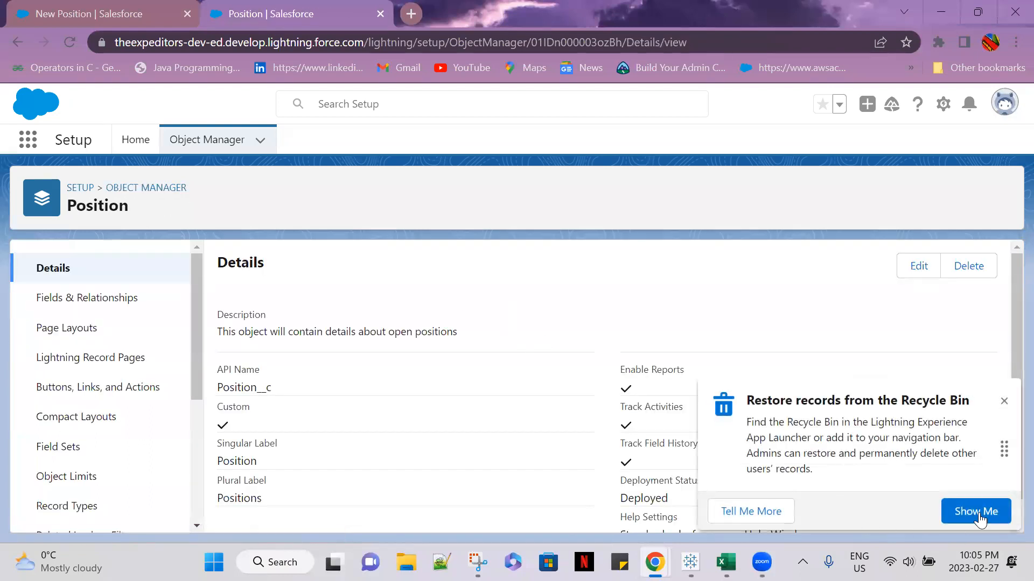
pyautogui.click(1002, 405)
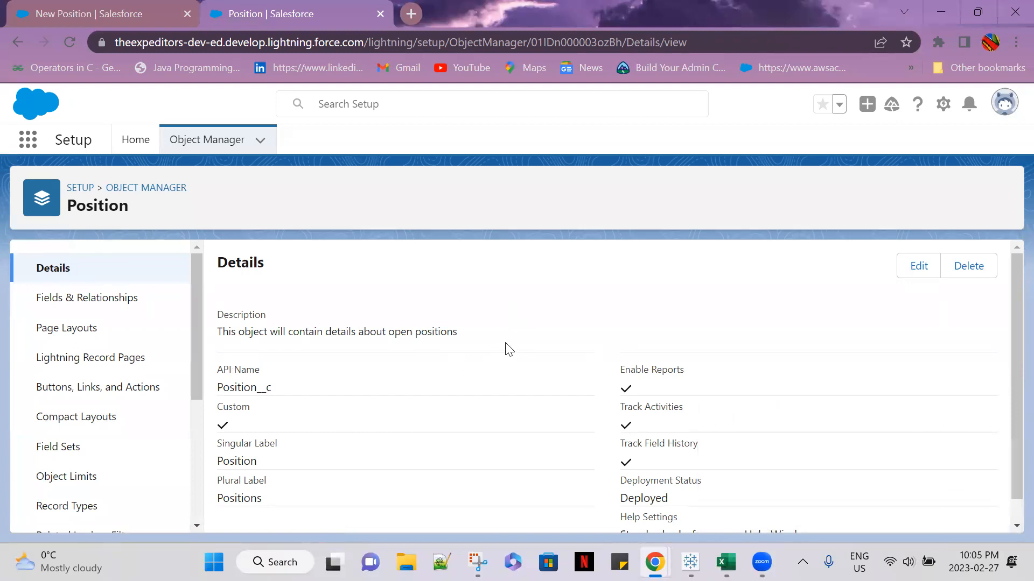
pyautogui.scroll(-1, 508, 350)
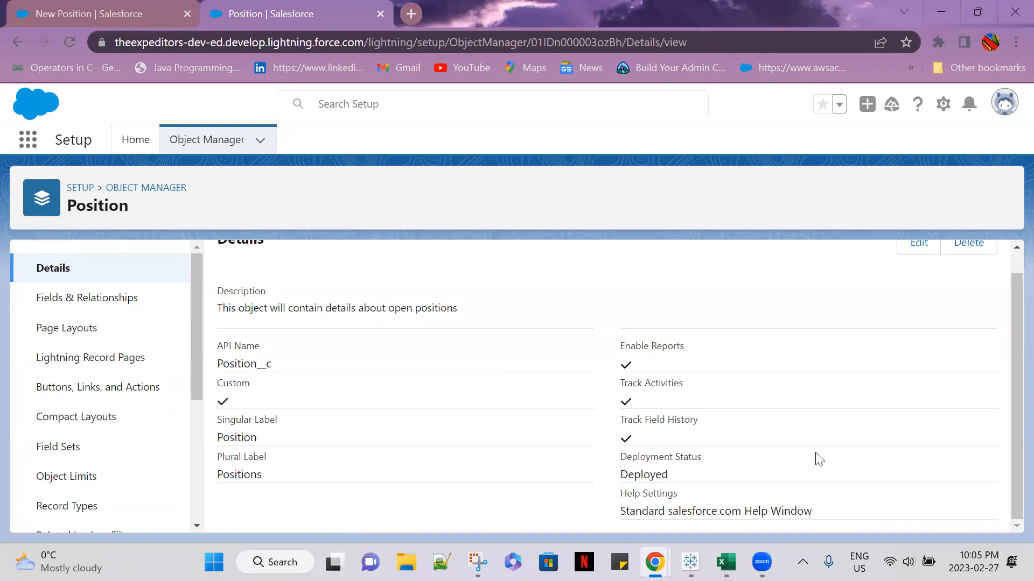
pyautogui.click(67, 300)
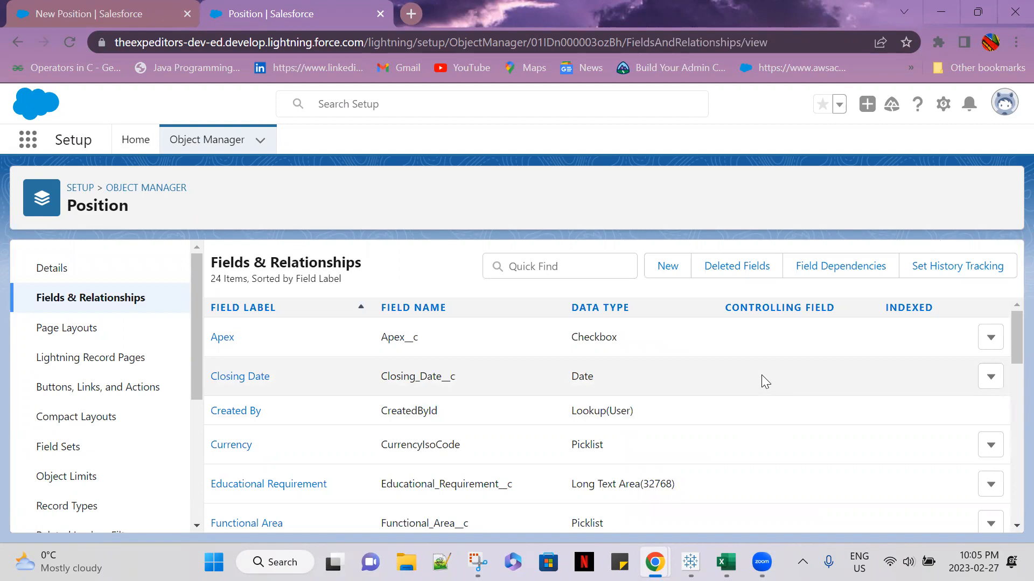
# Open the Position object's field dependencies and start a new dependency
pyautogui.scroll(-5, 761, 377)
pyautogui.scroll(-7, 761, 382)
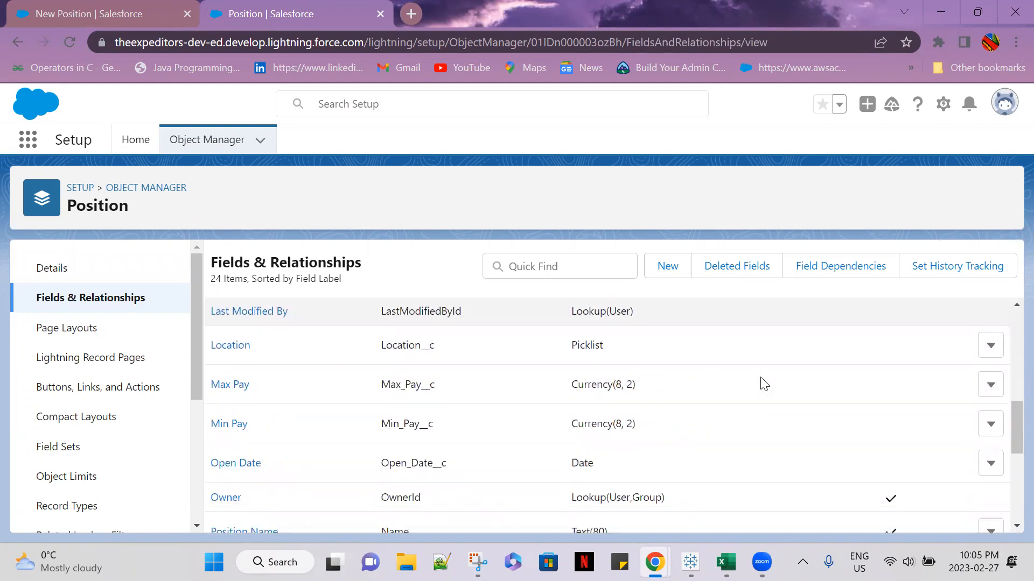
pyautogui.scroll(8, 761, 382)
pyautogui.scroll(5, 764, 382)
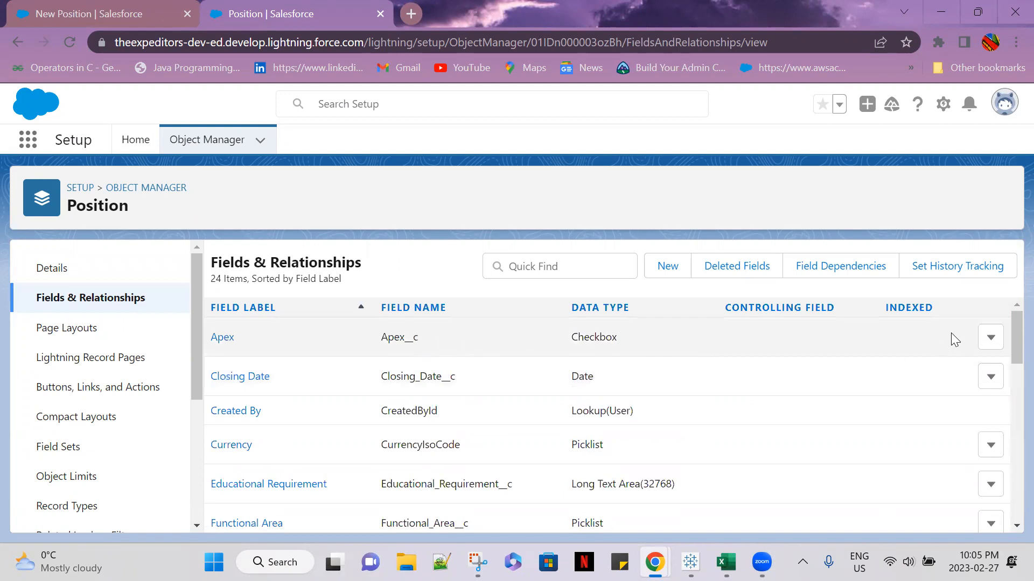
pyautogui.click(864, 274)
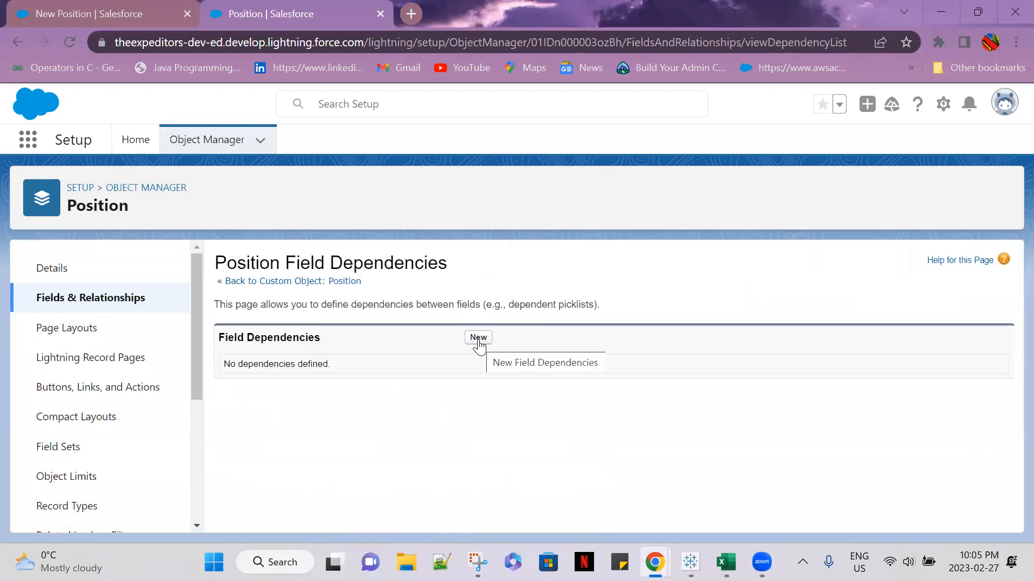
pyautogui.click(478, 339)
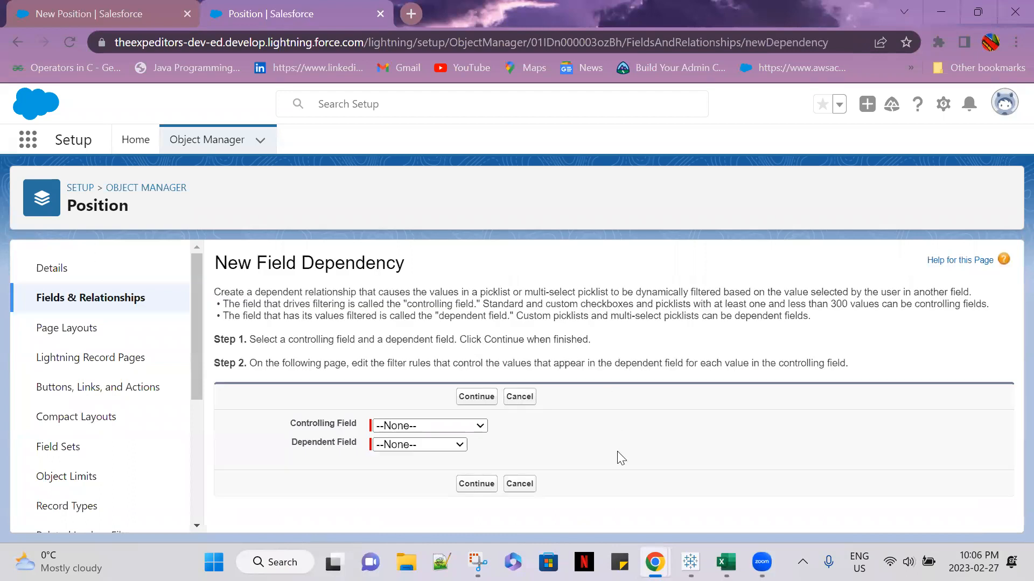
# Set Functional Area as the controlling field and Job Level as the dependent field, and continue to the dependency matrix
pyautogui.click(480, 426)
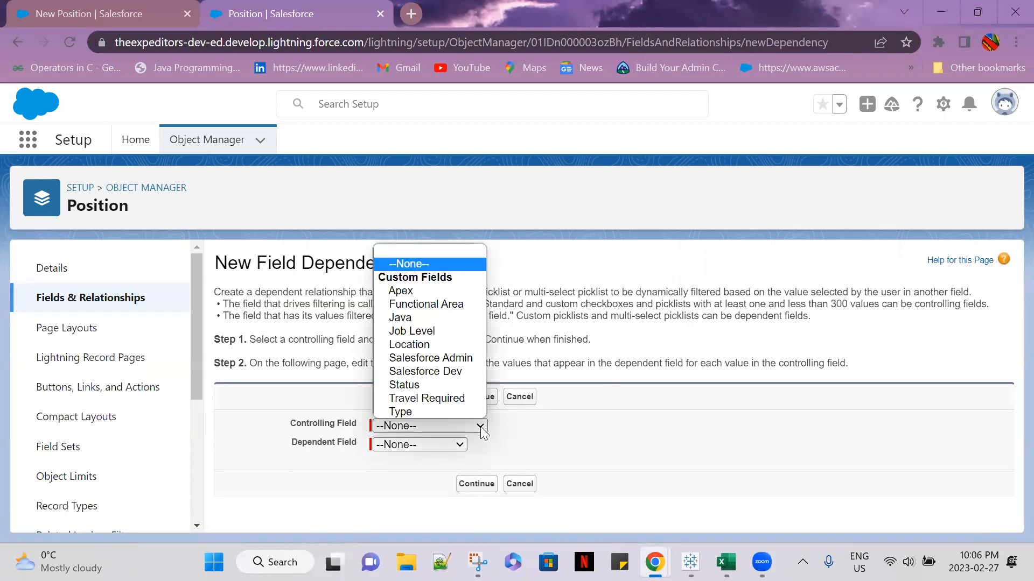
pyautogui.click(441, 304)
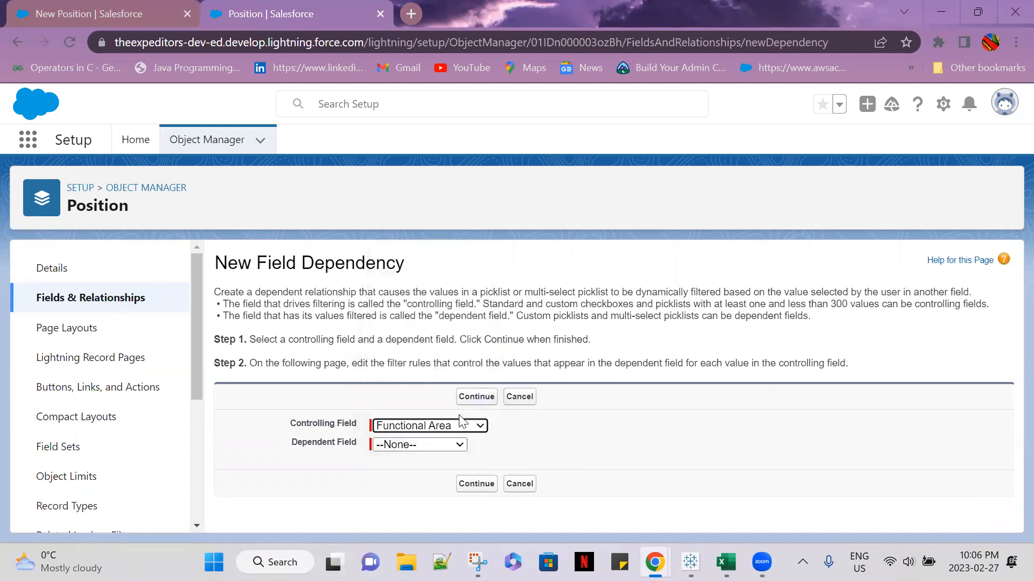
pyautogui.click(458, 447)
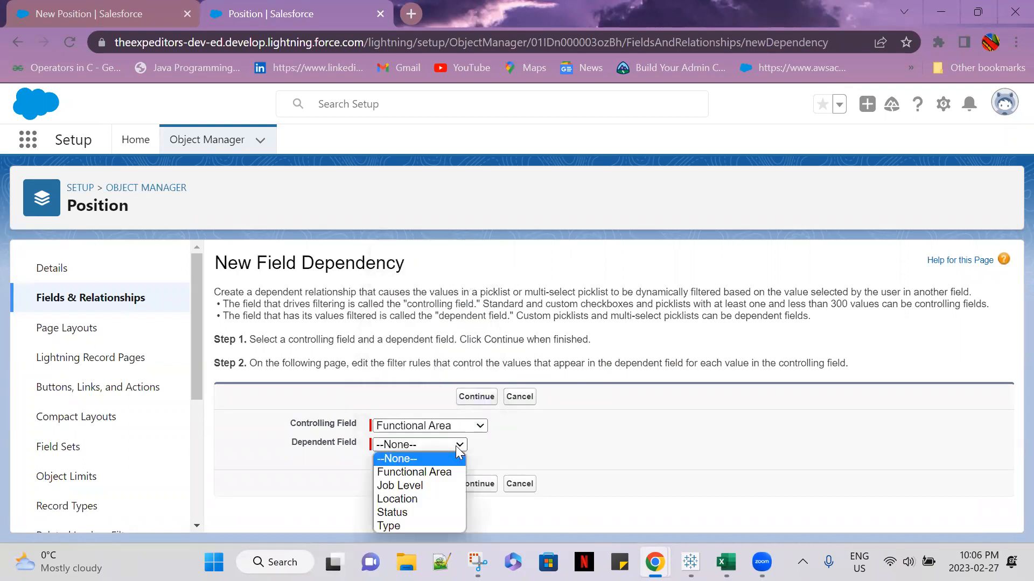
pyautogui.click(442, 483)
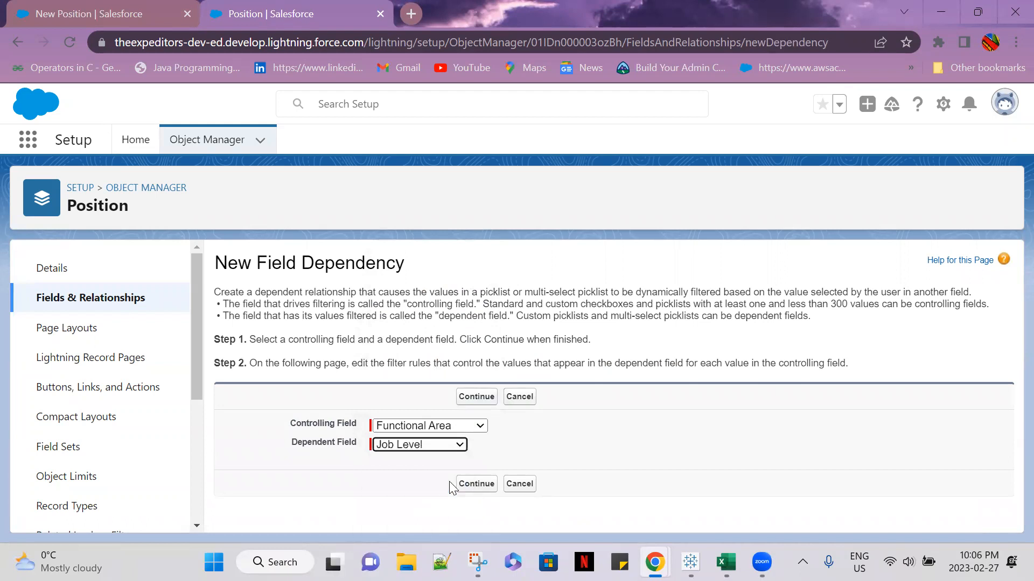
pyautogui.click(487, 487)
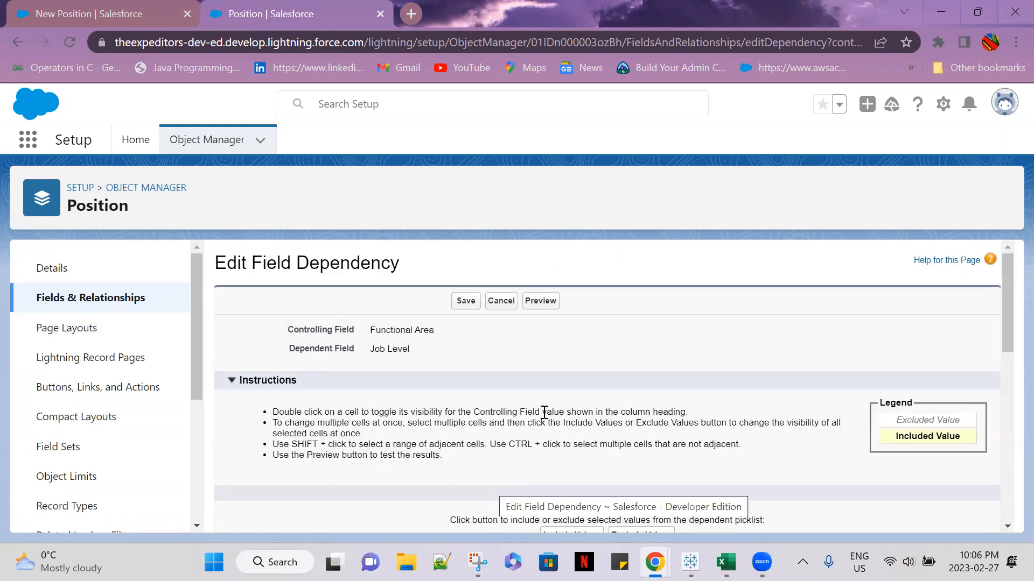
# Select the Job Level values FN-100, FN-200, FN-300 and FN-400 under Finance in the dependency matrix
pyautogui.scroll(-2, 924, 512)
pyautogui.scroll(-2, 924, 510)
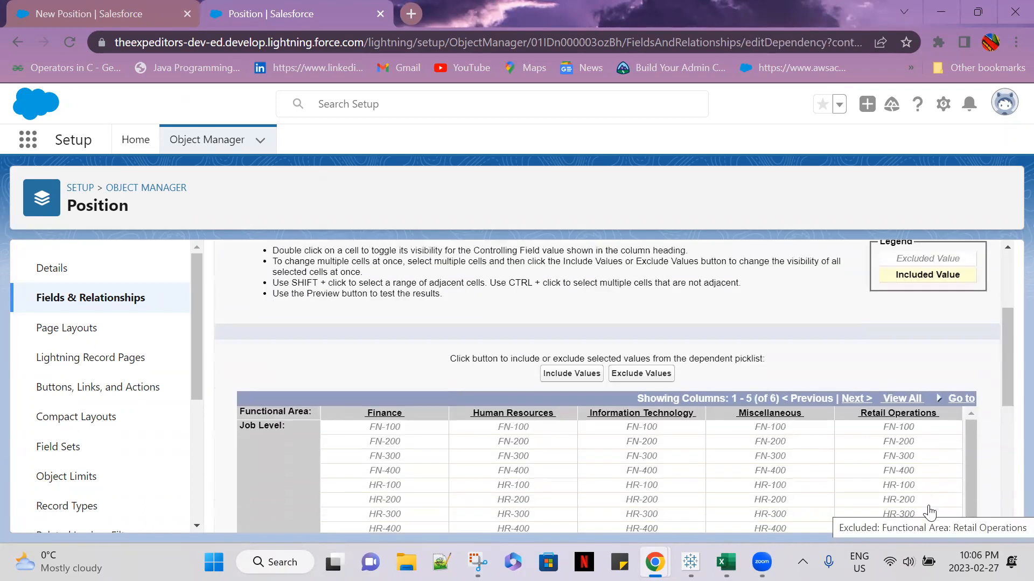
pyautogui.scroll(-1, 930, 512)
pyautogui.moveTo(1006, 361); pyautogui.dragTo(1008, 391)
pyautogui.scroll(1, 447, 414)
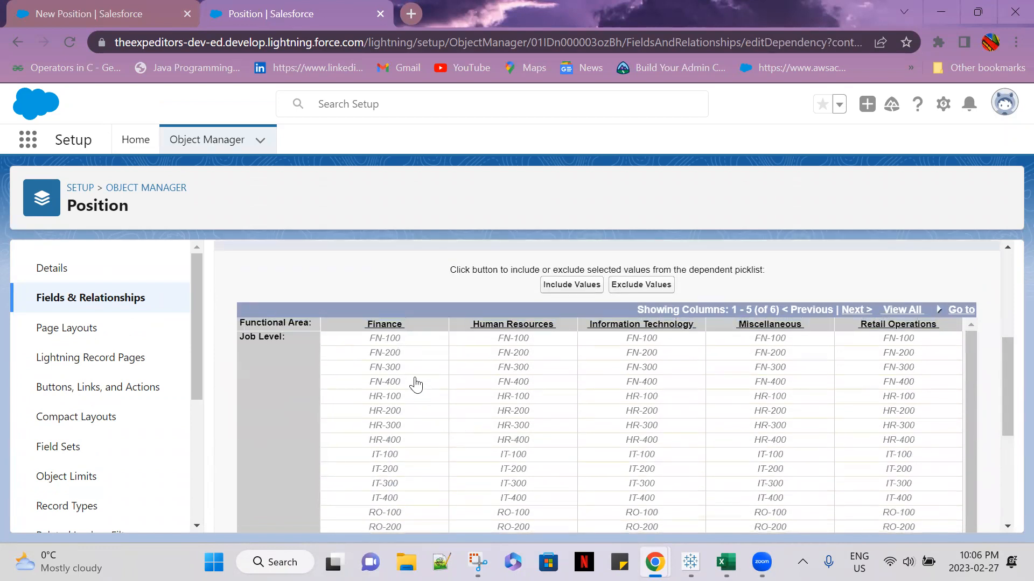
pyautogui.click(385, 340)
pyautogui.click(390, 349)
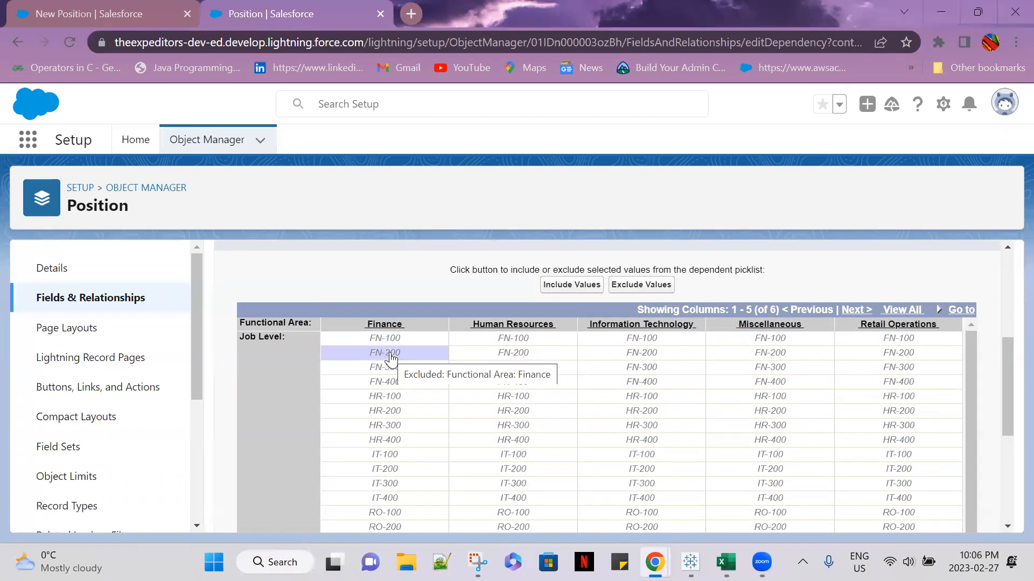
pyautogui.keyDown('ctrl'); pyautogui.click(388, 341); pyautogui.keyUp('ctrl')
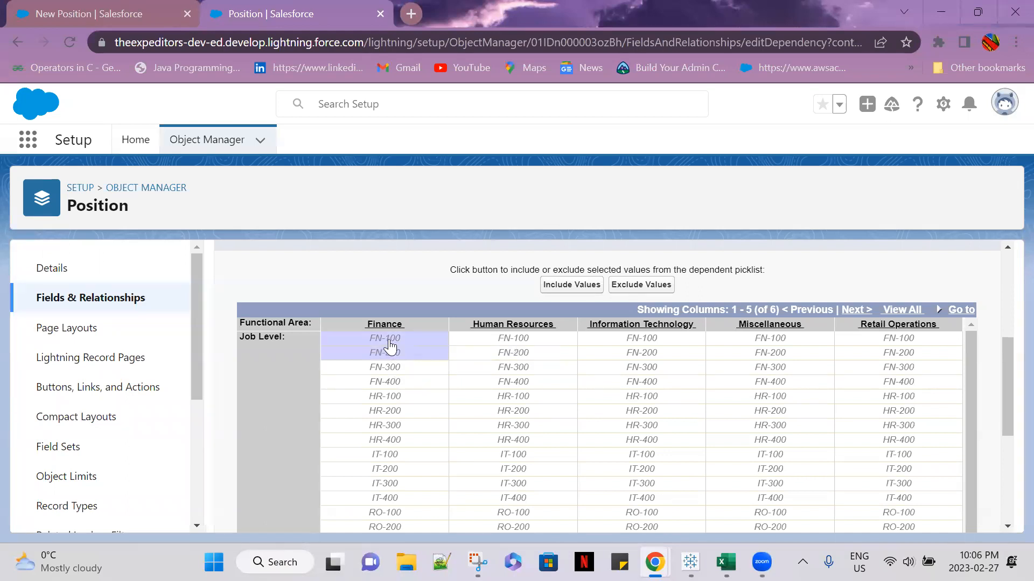
pyautogui.keyDown('ctrl'); pyautogui.click(397, 370); pyautogui.keyUp('ctrl')
pyautogui.keyDown('ctrl'); pyautogui.click(399, 383); pyautogui.keyUp('ctrl')
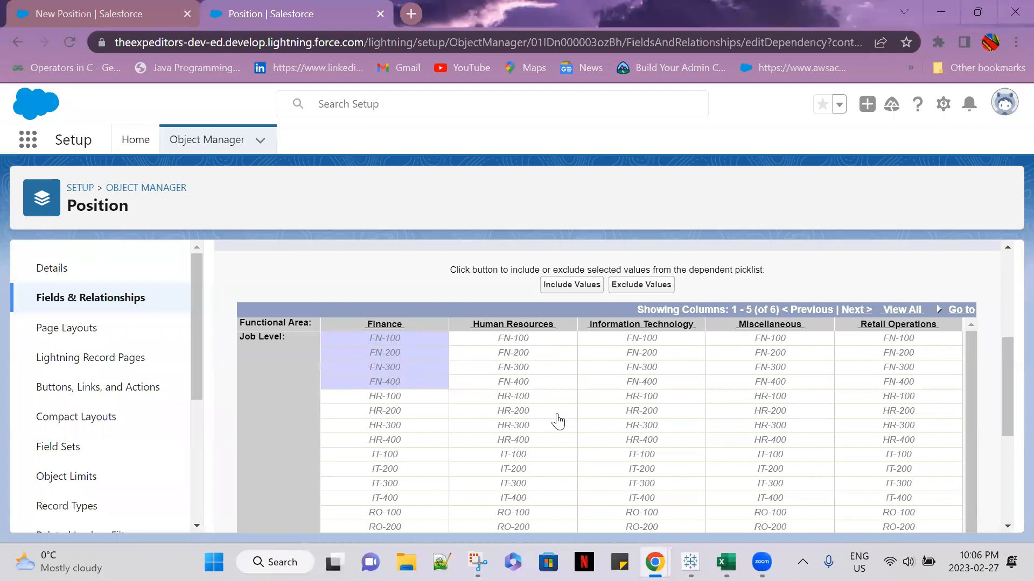
# Add the values HR-100 through HR-400 under Human Resources to the matrix selection
pyautogui.keyDown('ctrl'); pyautogui.click(533, 399); pyautogui.keyUp('ctrl')
pyautogui.keyDown('ctrl'); pyautogui.click(531, 412); pyautogui.keyUp('ctrl')
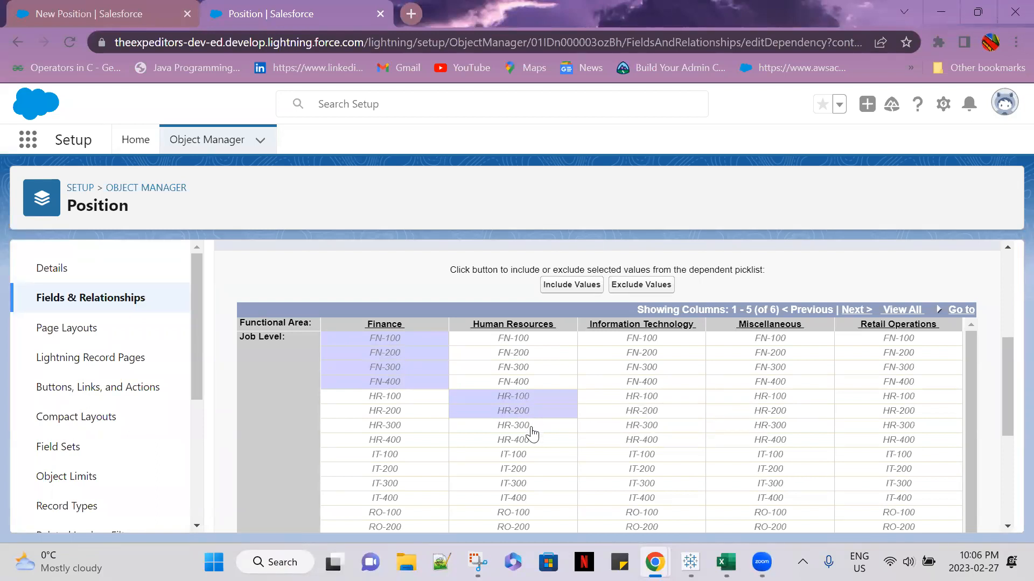
pyautogui.keyDown('ctrl'); pyautogui.click(531, 426); pyautogui.keyUp('ctrl')
pyautogui.keyDown('ctrl'); pyautogui.click(532, 441); pyautogui.keyUp('ctrl')
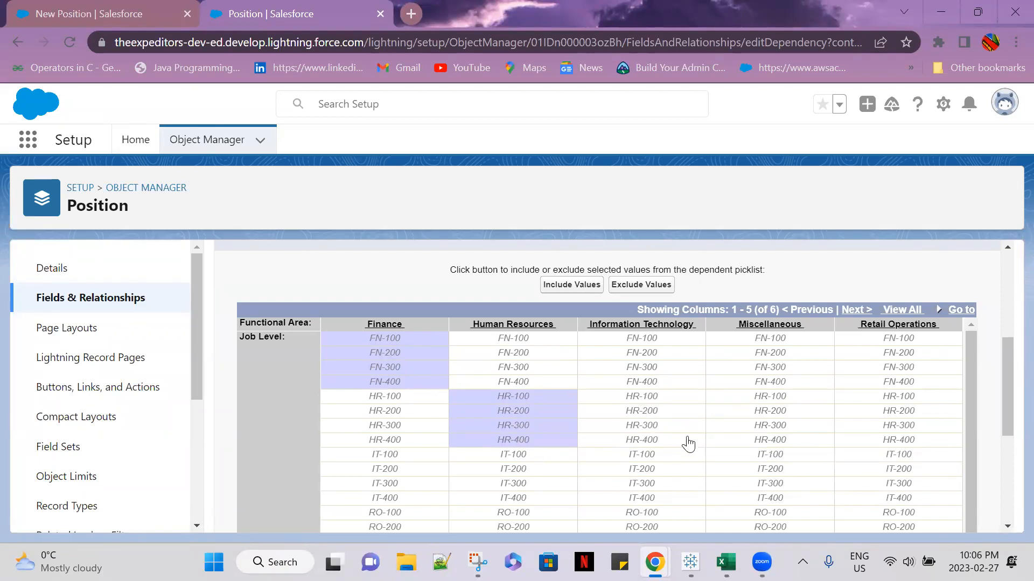
# Add the values IT-100 through IT-400 under Information Technology to the matrix selection
pyautogui.scroll(-2, 685, 441)
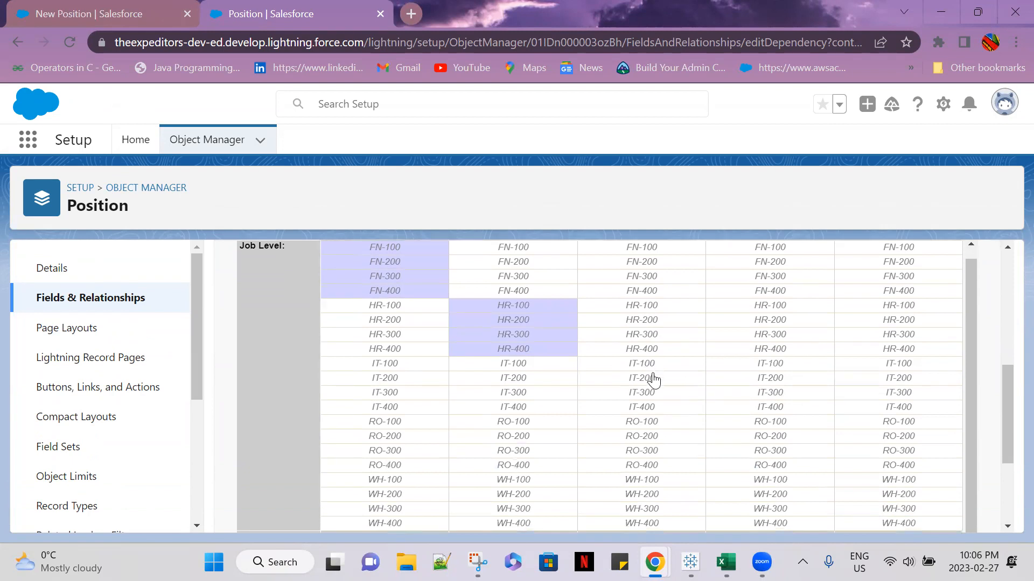
pyautogui.keyDown('ctrl'); pyautogui.click(651, 365); pyautogui.keyUp('ctrl')
pyautogui.keyDown('ctrl'); pyautogui.click(653, 379); pyautogui.keyUp('ctrl')
pyautogui.keyDown('ctrl'); pyautogui.click(654, 393); pyautogui.keyUp('ctrl')
pyautogui.keyDown('ctrl'); pyautogui.click(654, 408); pyautogui.keyUp('ctrl')
# Add the values MC-100 through MC-400 under Miscellaneous to the matrix selection
pyautogui.scroll(1, 852, 424)
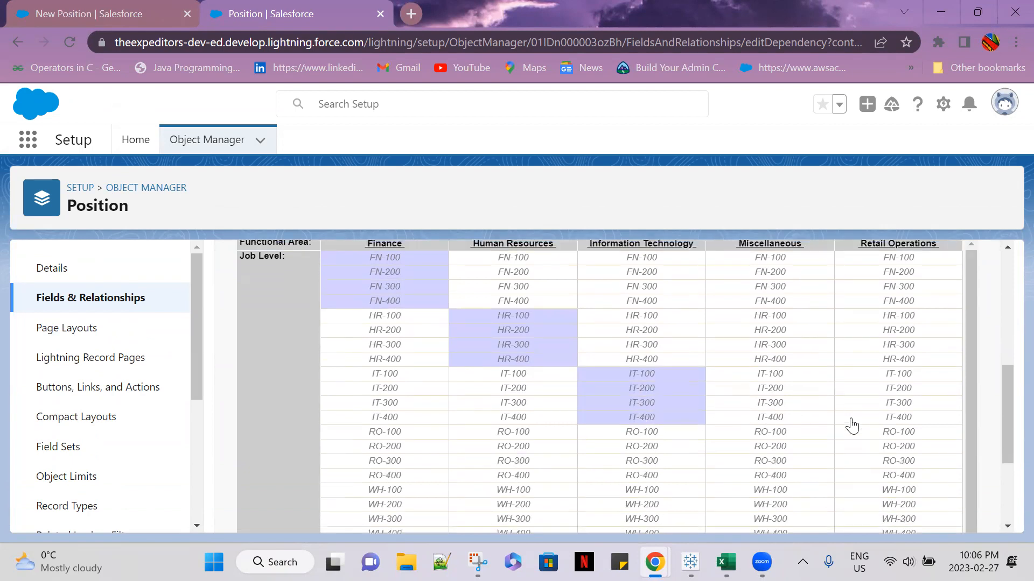
pyautogui.scroll(-2, 819, 411)
pyautogui.scroll(-2, 810, 424)
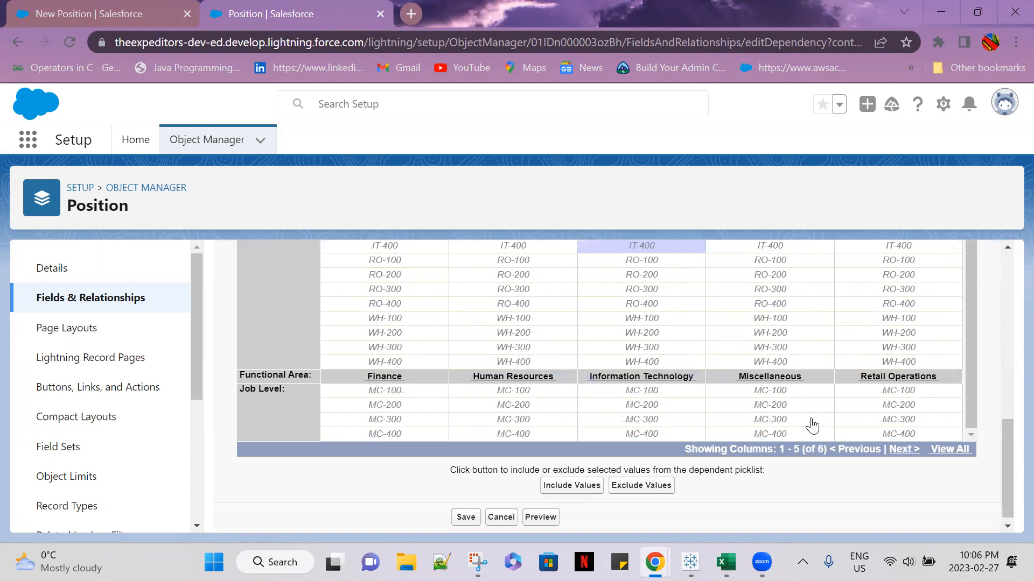
pyautogui.scroll(5, 835, 413)
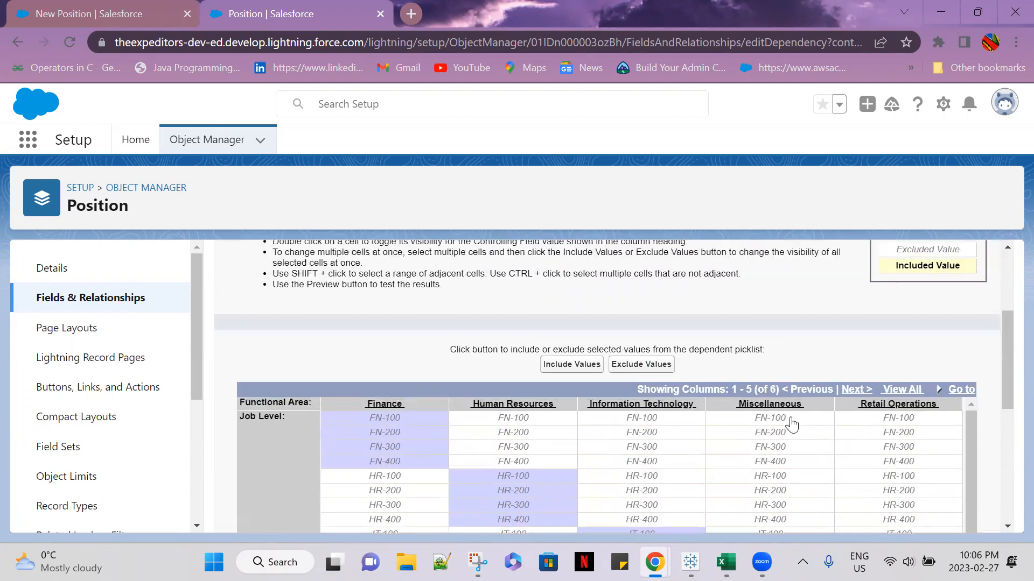
pyautogui.scroll(-1, 826, 434)
pyautogui.scroll(-3, 937, 469)
pyautogui.scroll(-4, 974, 440)
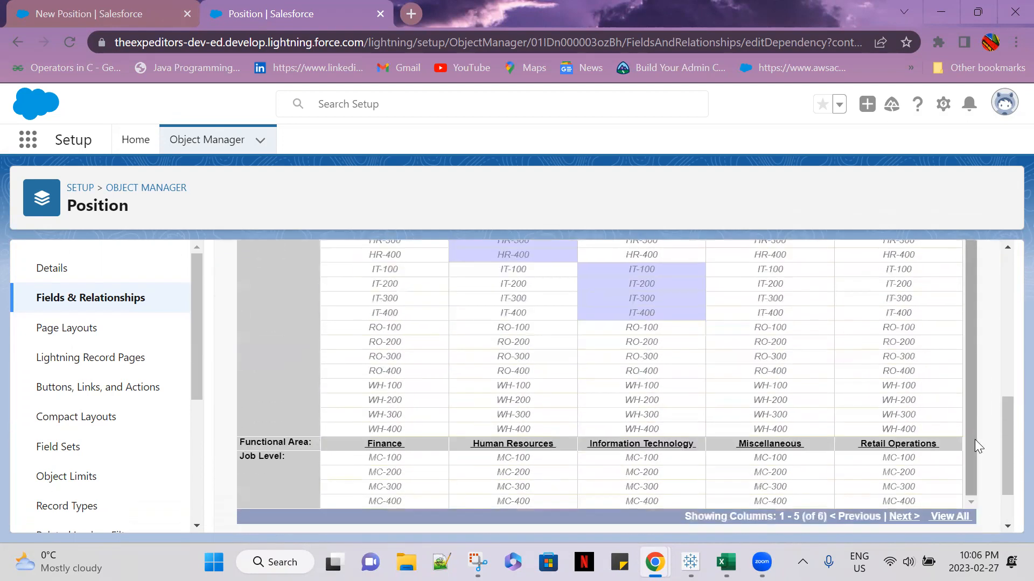
pyautogui.scroll(1, 970, 380)
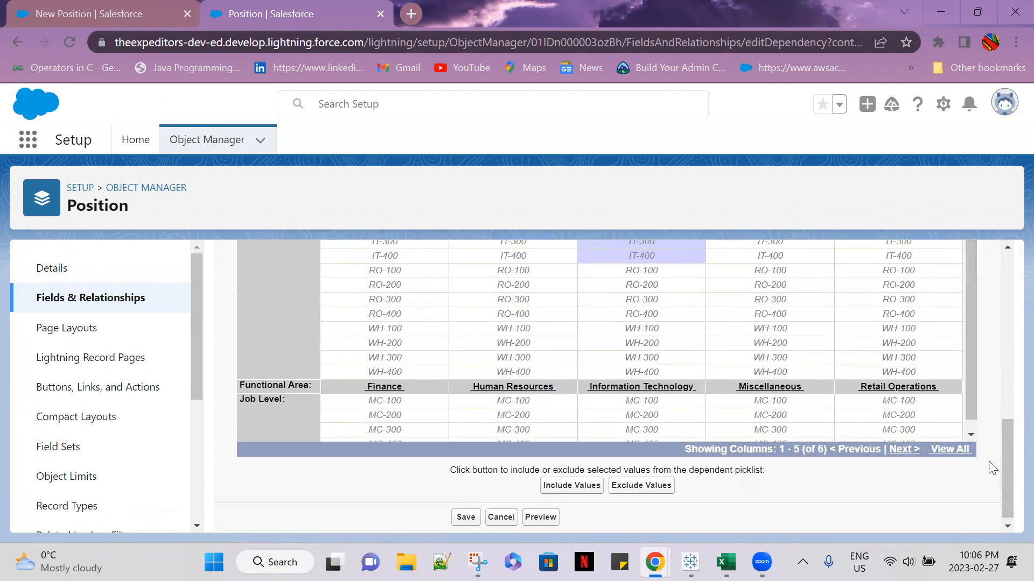
pyautogui.scroll(5, 1002, 432)
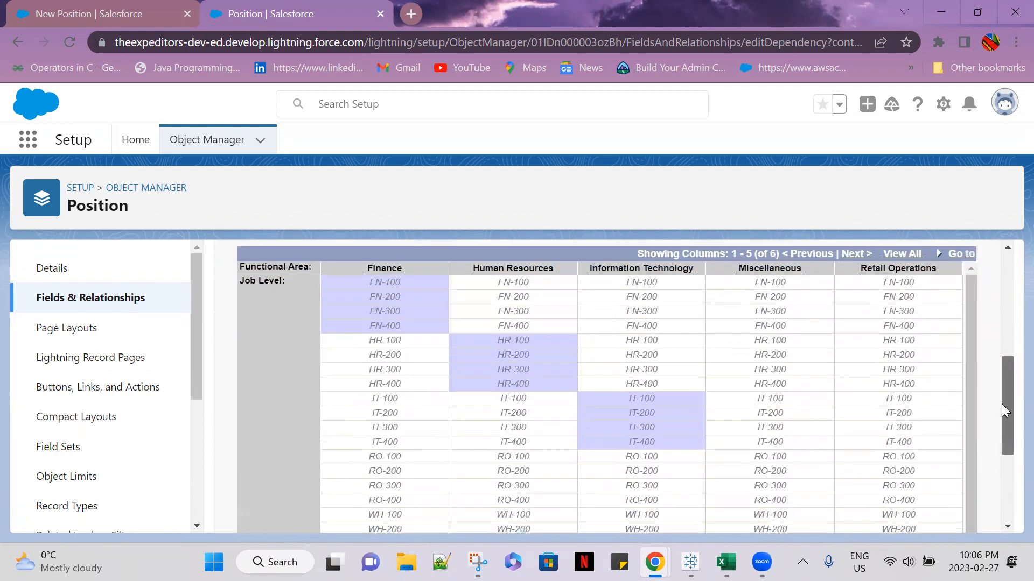
pyautogui.scroll(-1, 971, 385)
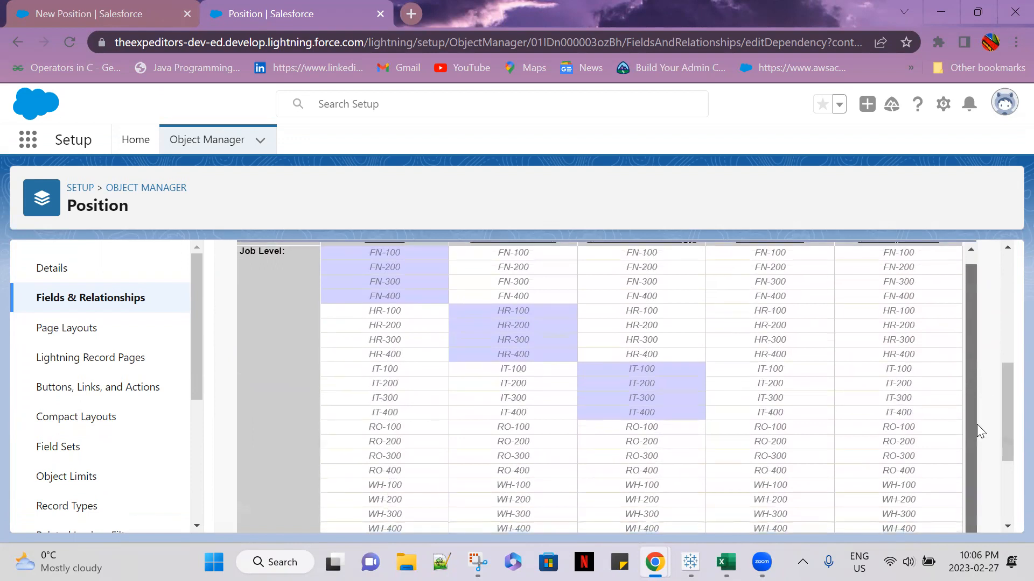
pyautogui.scroll(-2, 812, 448)
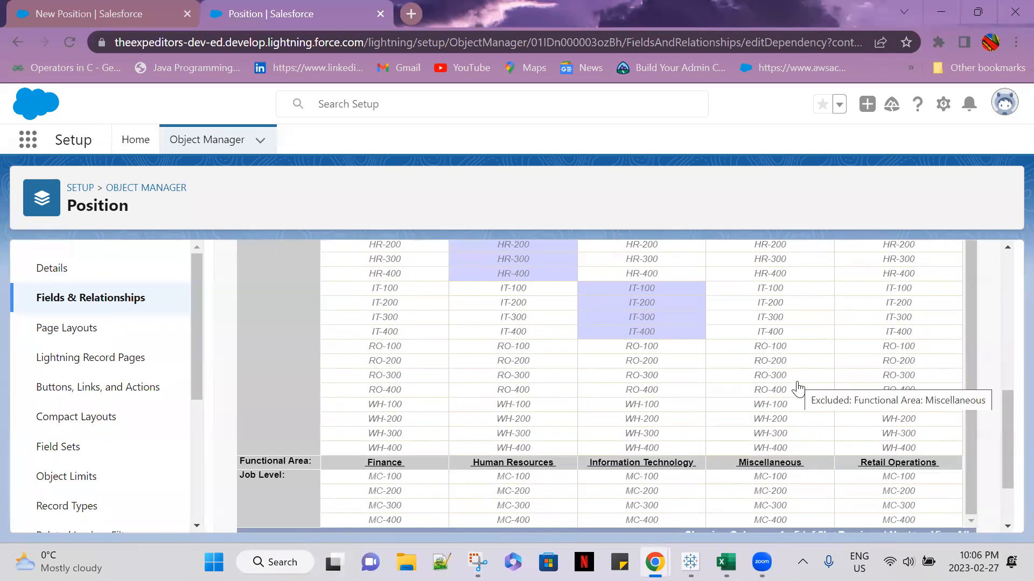
pyautogui.scroll(-2, 743, 489)
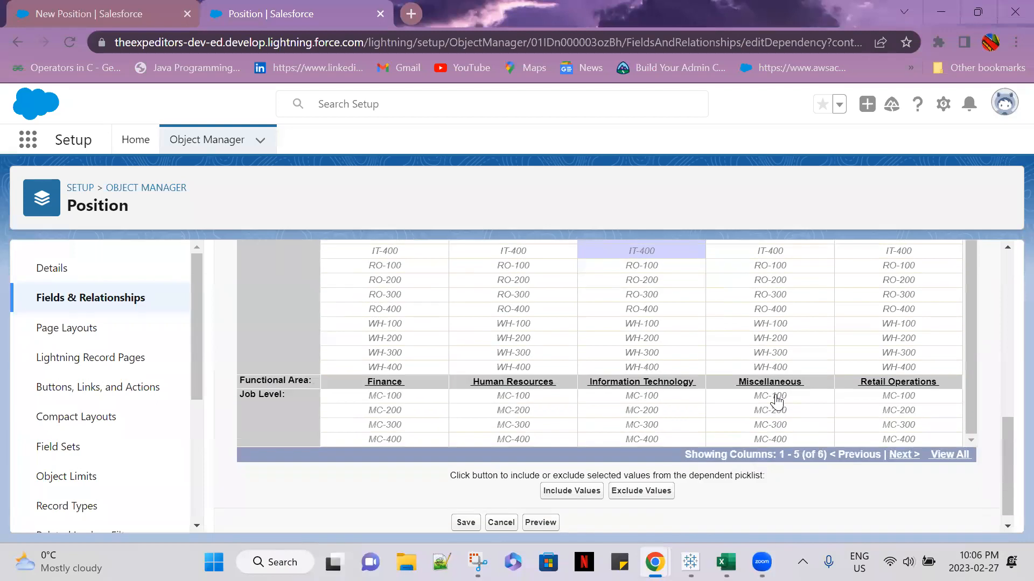
pyautogui.click(778, 399)
pyautogui.keyDown('shift'); pyautogui.click(781, 414); pyautogui.keyUp('shift')
pyautogui.keyDown('shift'); pyautogui.click(778, 425); pyautogui.keyUp('shift')
pyautogui.keyDown('shift'); pyautogui.click(777, 439); pyautogui.keyUp('shift')
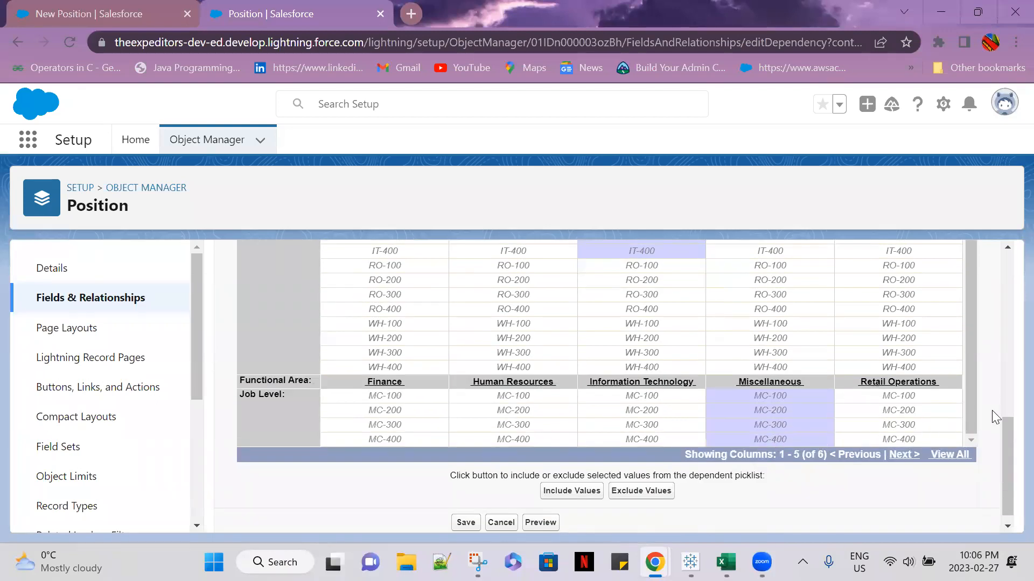
# Add the values RO-100 through RO-400 under Retail Operations to the matrix selection
pyautogui.moveTo(1000, 455); pyautogui.dragTo(975, 425)
pyautogui.click(908, 423)
pyautogui.click(907, 439)
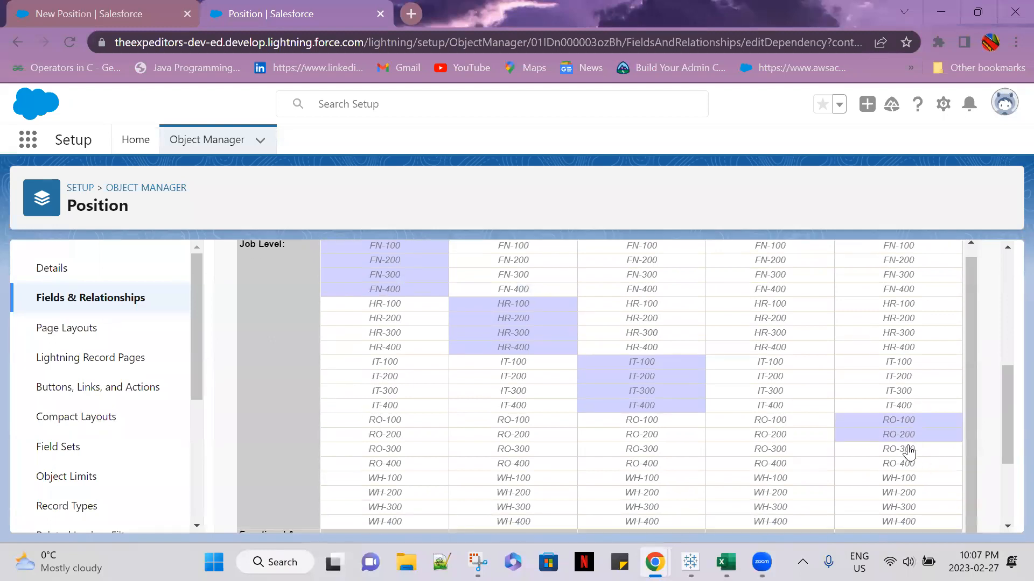
pyautogui.click(908, 451)
pyautogui.click(907, 464)
# Show the remaining Functional Area column and select the values WH-100 through WH-400 under Warehousing
pyautogui.moveTo(1007, 434); pyautogui.dragTo(1008, 496)
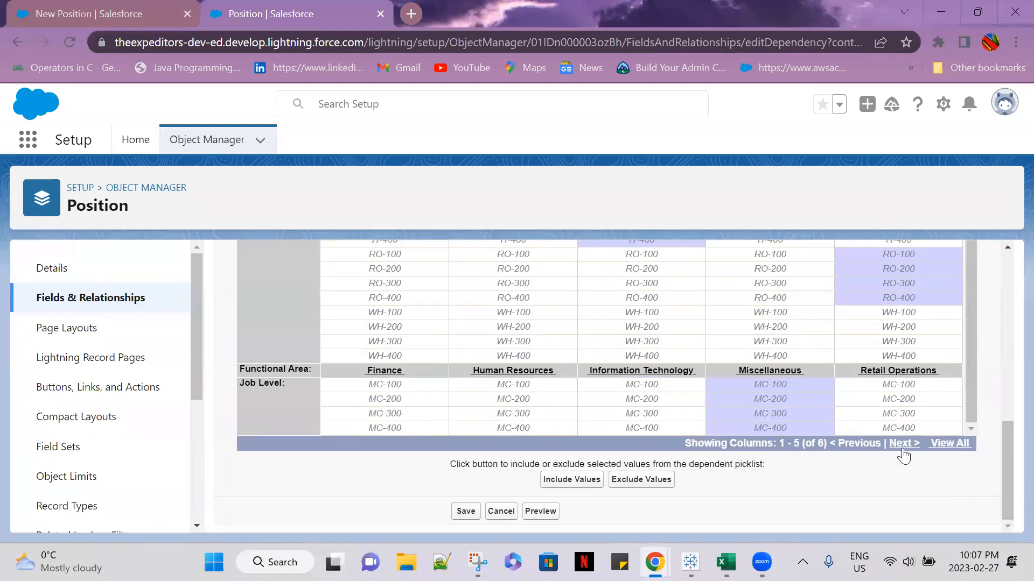
pyautogui.moveTo(1008, 457); pyautogui.dragTo(1008, 387)
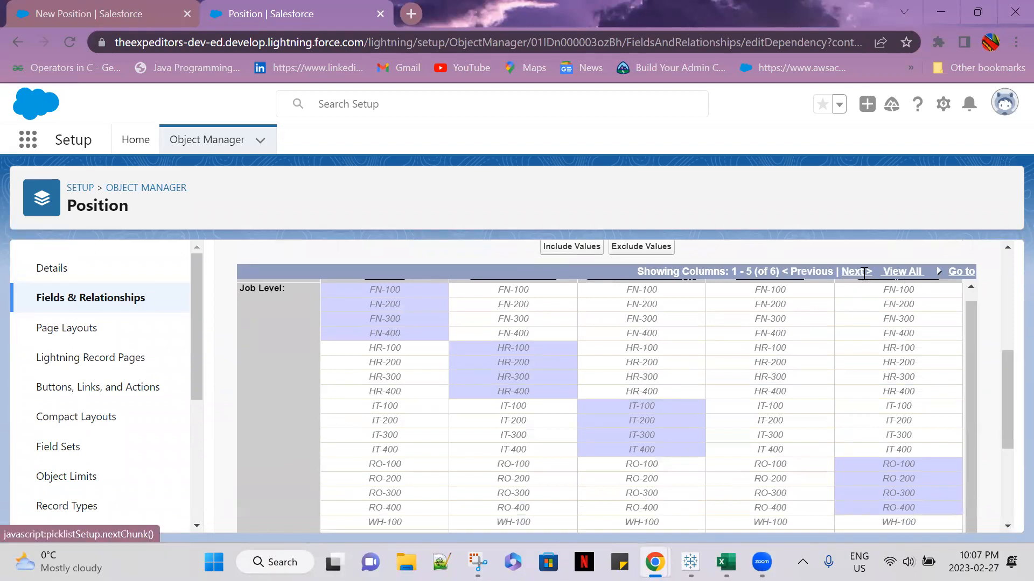
pyautogui.click(862, 272)
pyautogui.scroll(-3, 842, 381)
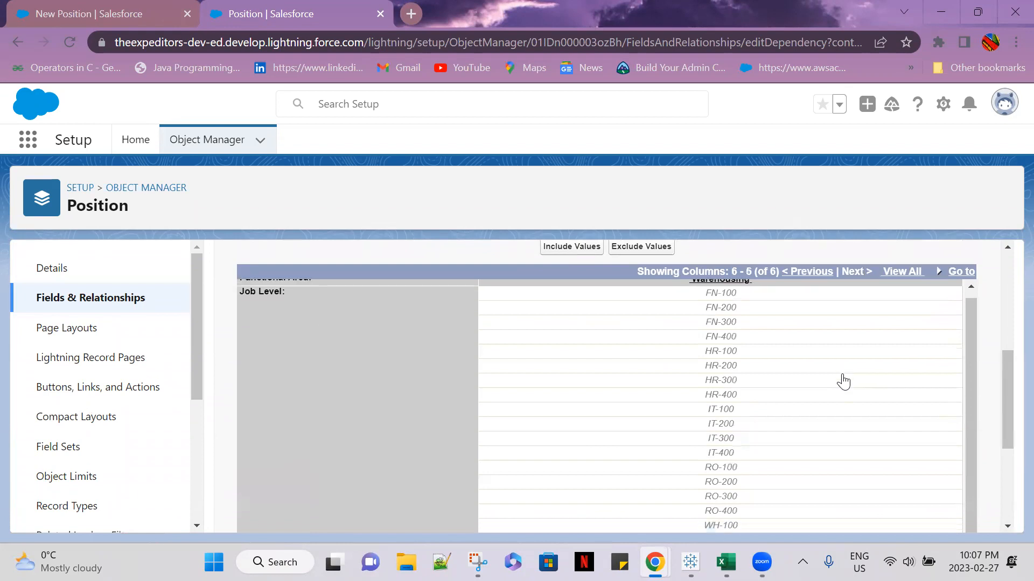
pyautogui.moveTo(743, 367); pyautogui.dragTo(816, 401)
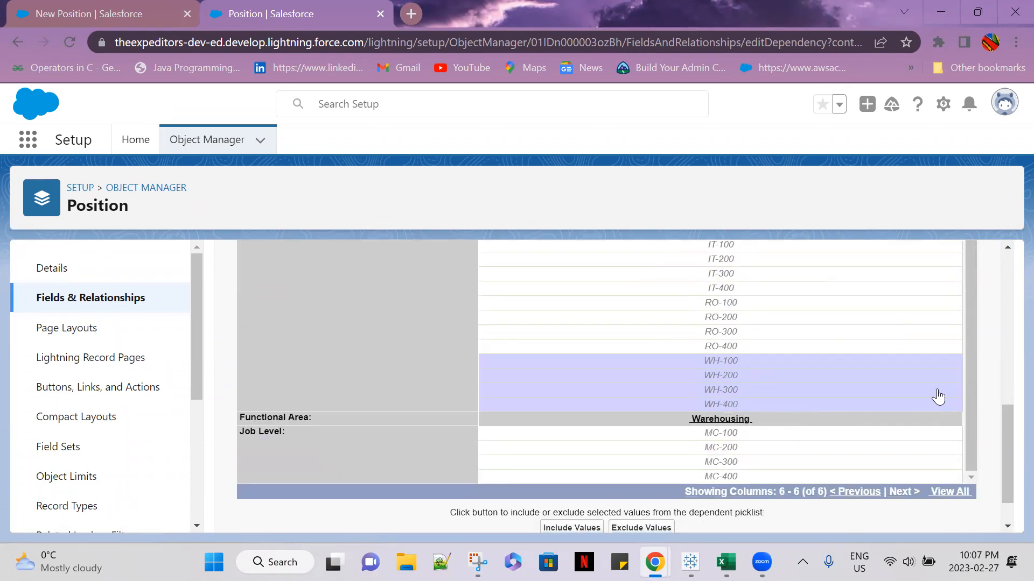
# Save the field dependency without including the selected Job Level values, and agree to save it anyway
pyautogui.scroll(1, 938, 396)
pyautogui.scroll(1, 985, 366)
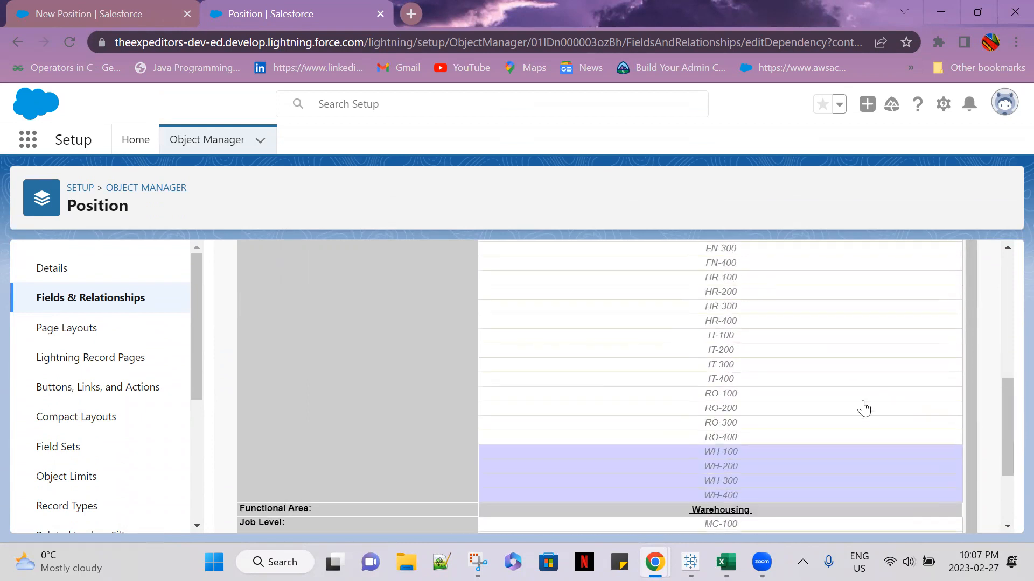
pyautogui.scroll(-2, 974, 450)
pyautogui.click(466, 512)
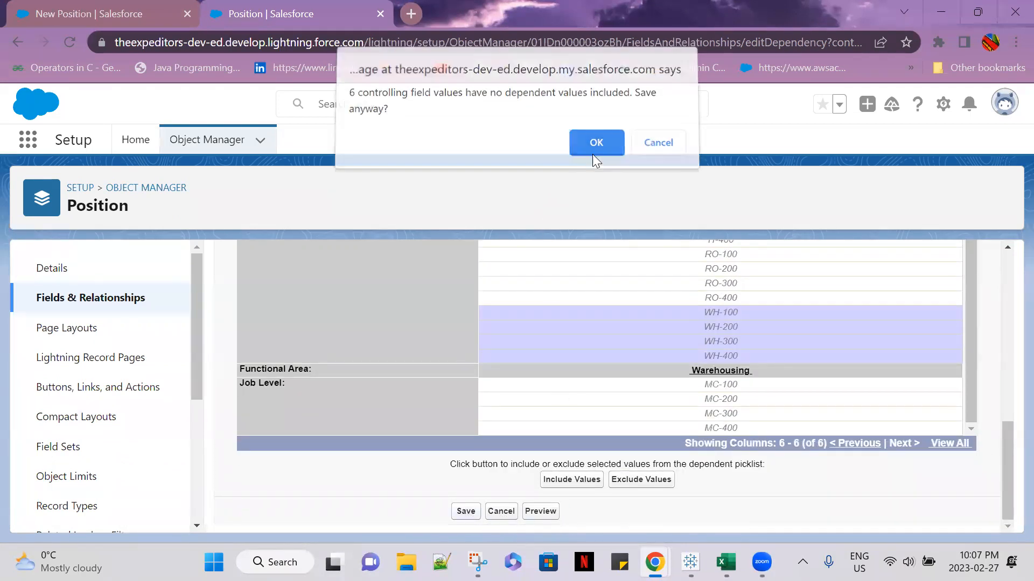
pyautogui.click(593, 154)
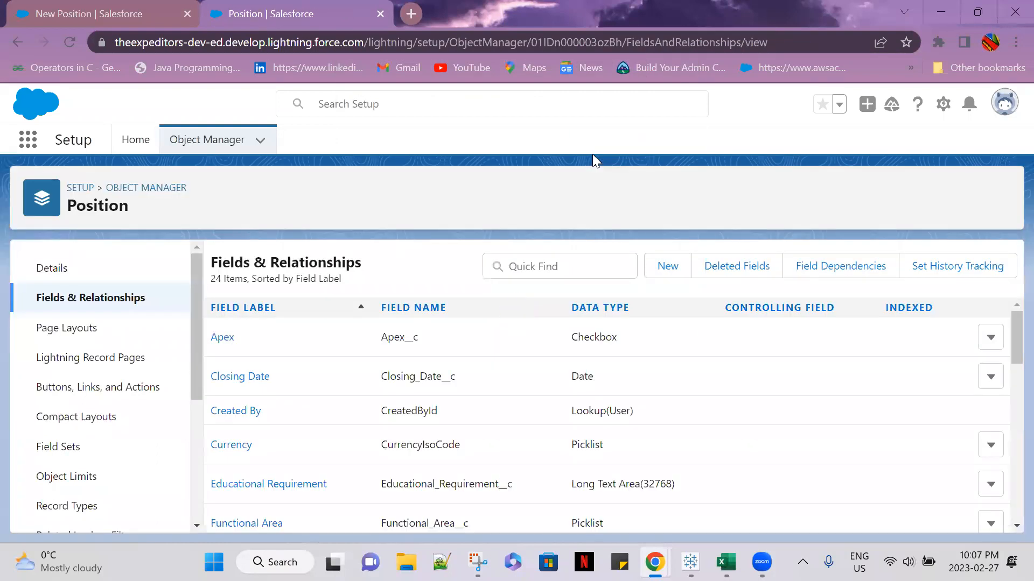
# Return to the New Position record form and reload it, discarding the unsaved entries
pyautogui.click(92, 3)
pyautogui.click(67, 44)
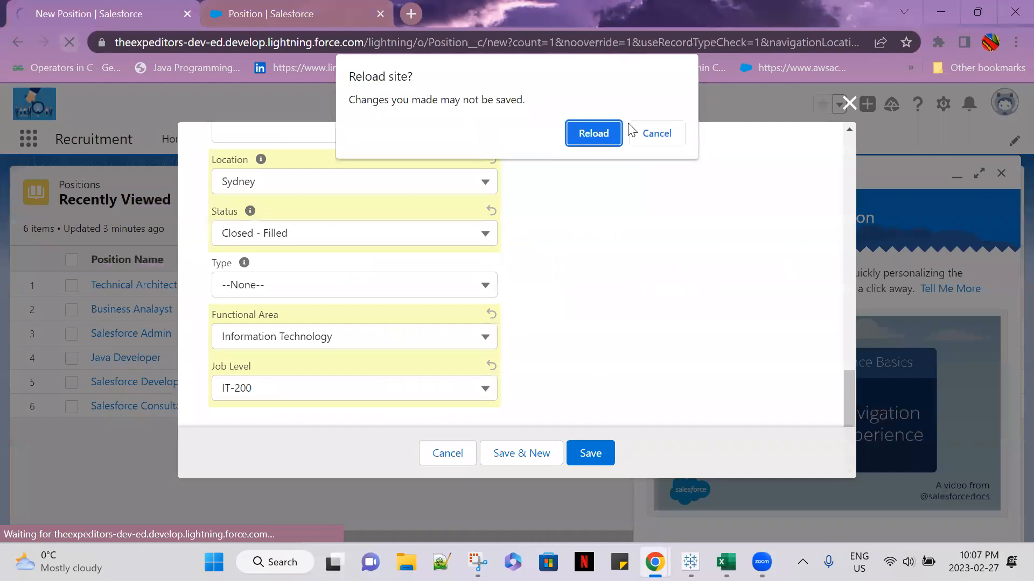
pyautogui.click(588, 134)
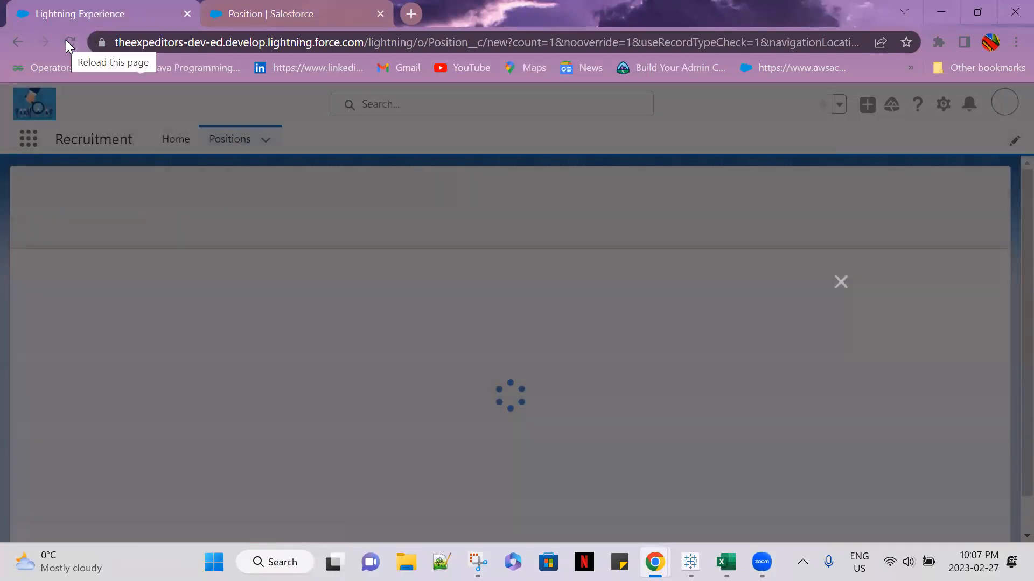
pyautogui.click(67, 42)
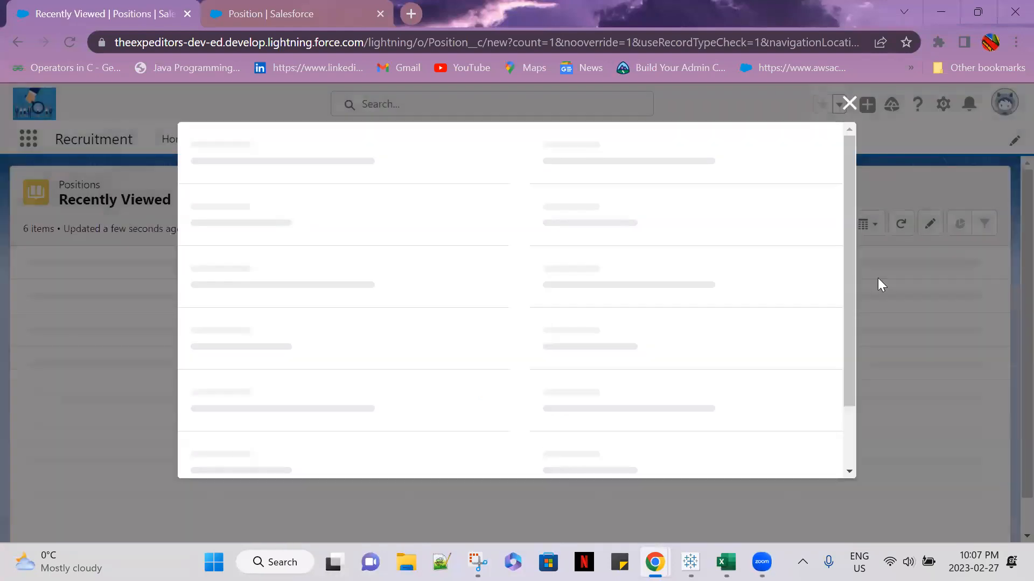
# Set the new position's Functional Area to Human Resources and try to open the Job Level choices
pyautogui.scroll(-15, 619, 298)
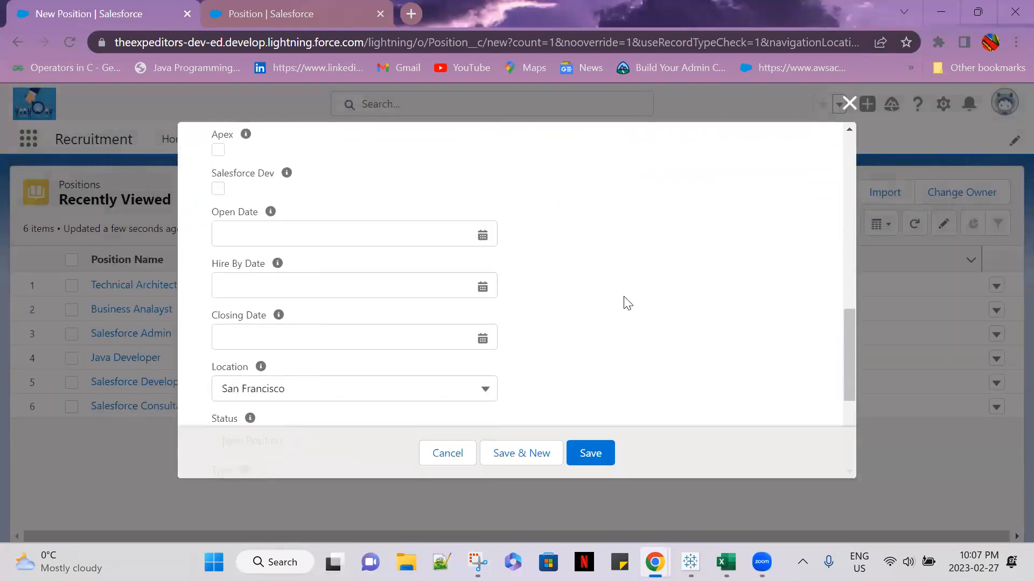
pyautogui.scroll(-1, 628, 300)
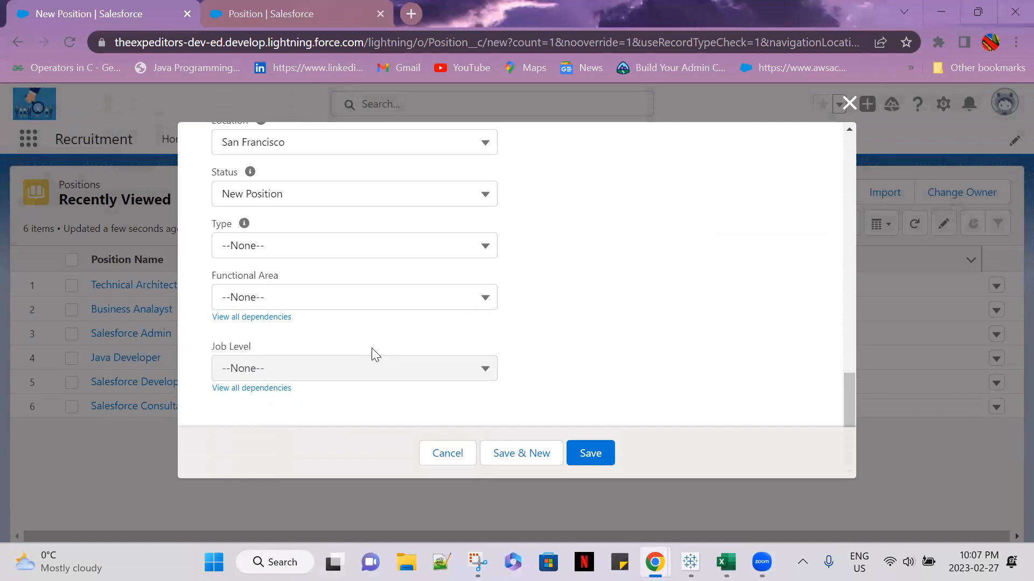
pyautogui.click(455, 310)
pyautogui.click(344, 392)
pyautogui.click(344, 373)
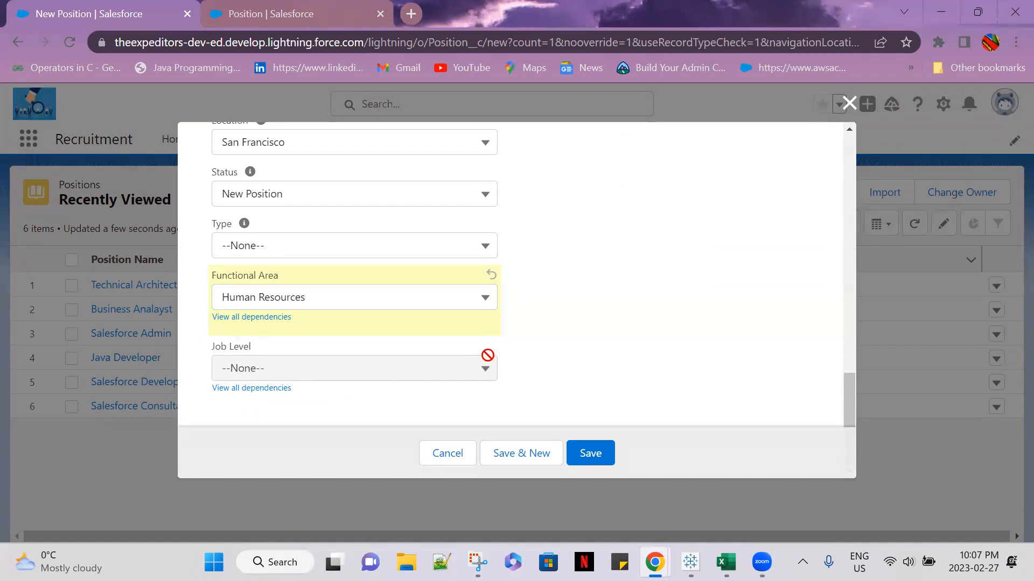
# Name the new position ADAGS
pyautogui.click(478, 304)
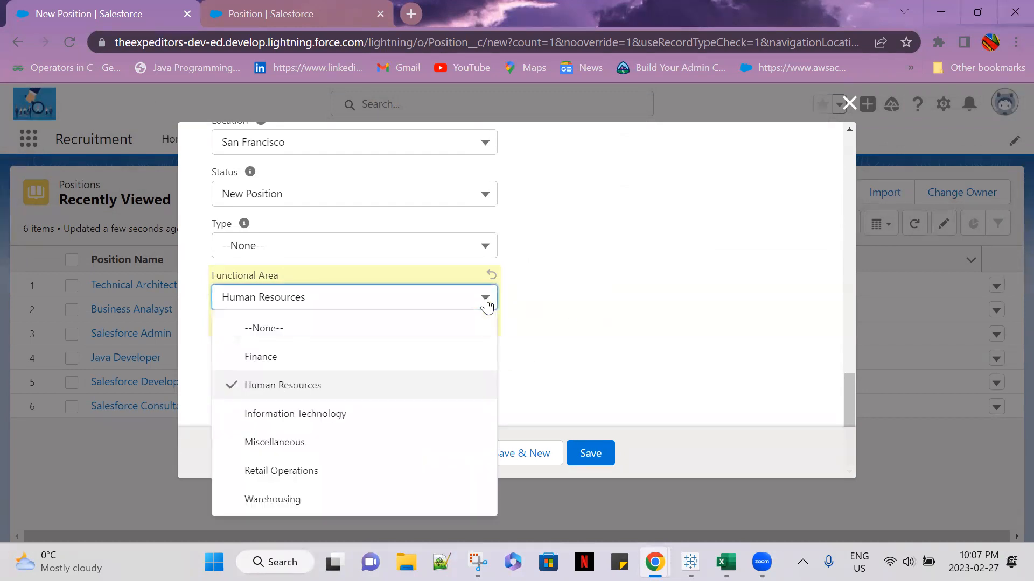
pyautogui.click(596, 345)
pyautogui.scroll(1, 514, 286)
pyautogui.scroll(10, 519, 282)
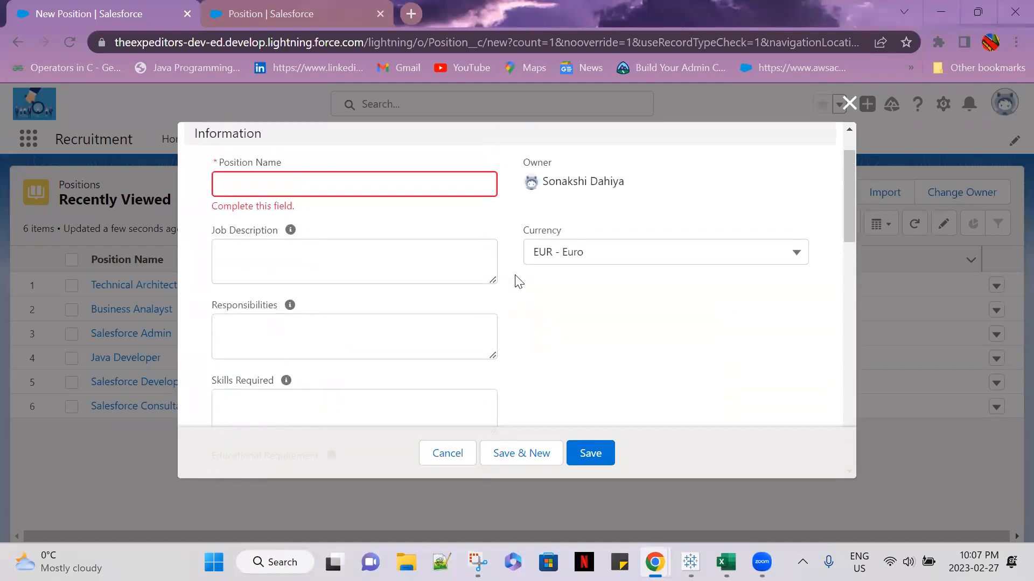
pyautogui.click(326, 210)
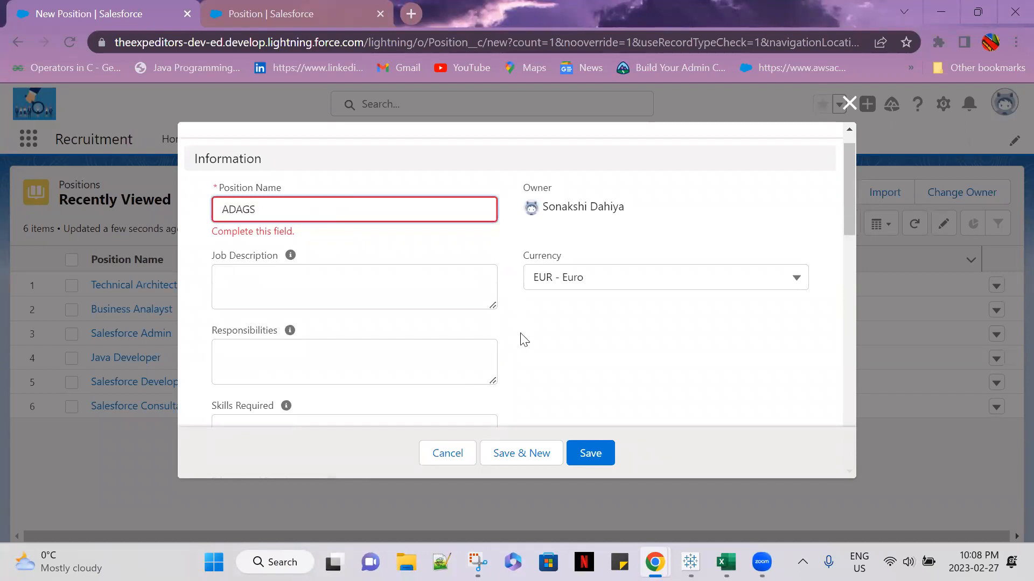
pyautogui.click(422, 343)
# Try Information Technology as the new position's Functional Area and reset the field to --None--
pyautogui.scroll(-10, 586, 382)
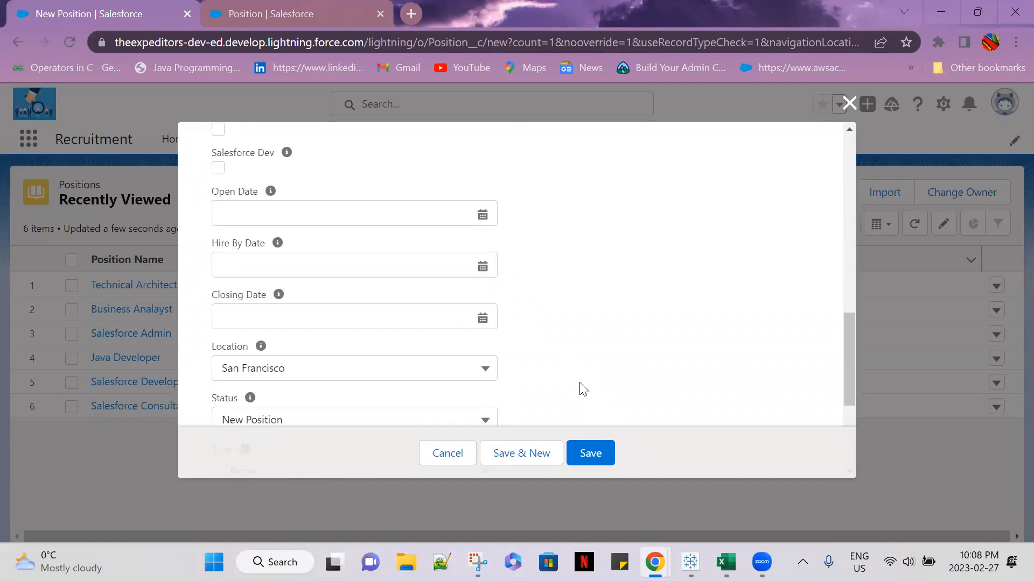
pyautogui.scroll(-5, 584, 388)
pyautogui.click(381, 299)
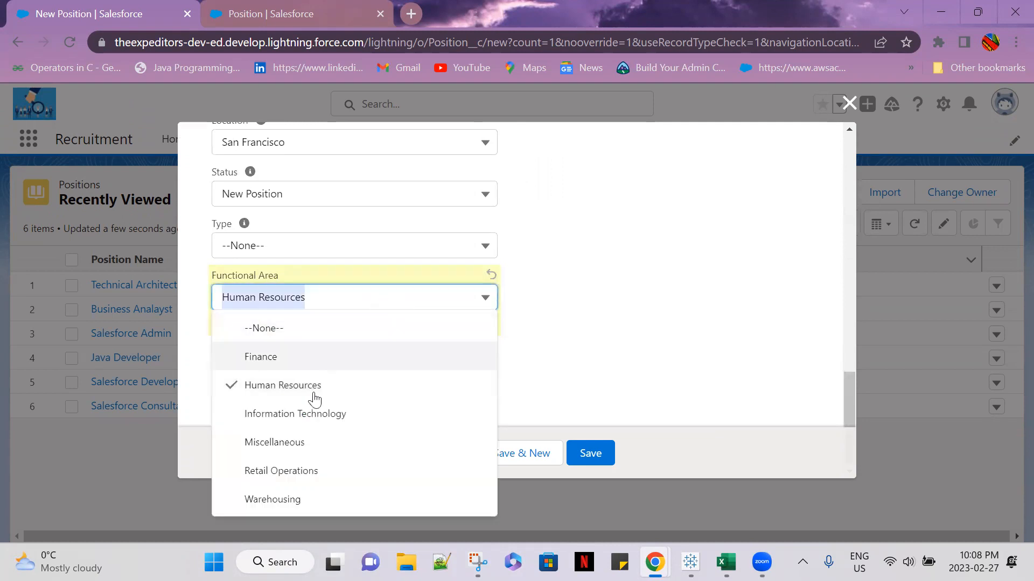
pyautogui.click(297, 415)
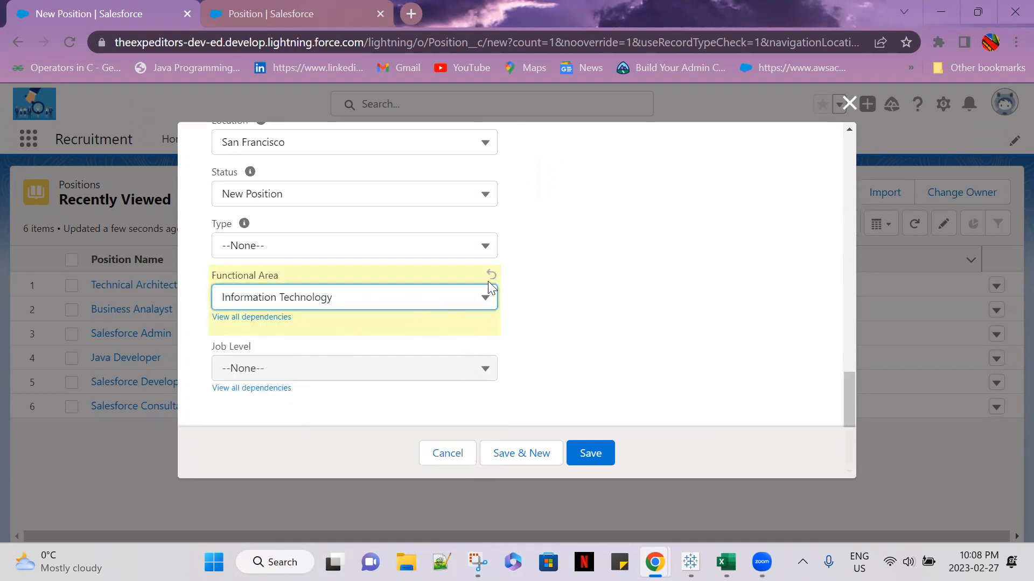
pyautogui.click(485, 298)
pyautogui.click(300, 326)
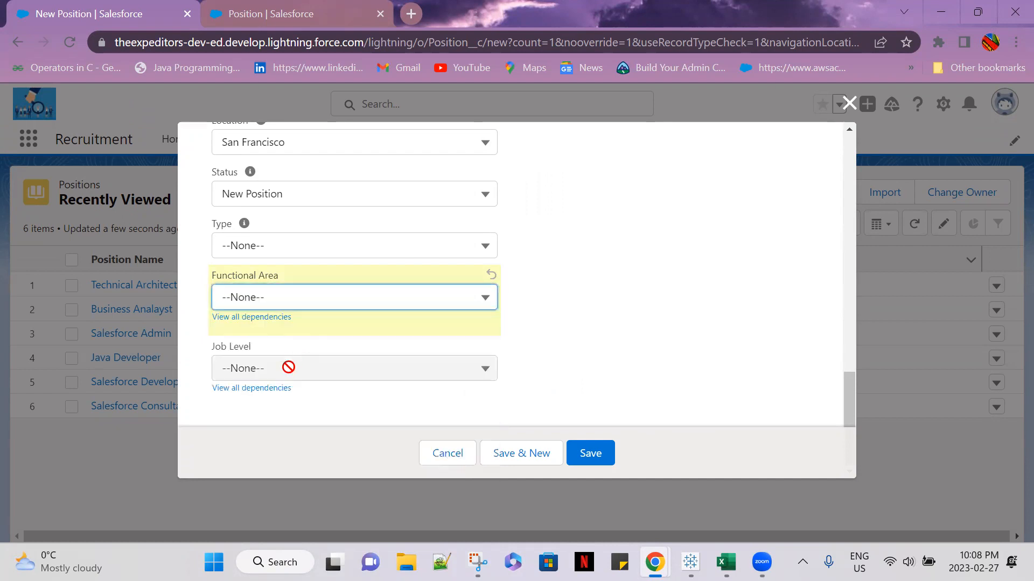
# Try Human Resources as the Functional Area in the Job Level dependencies editor, and discard the new position form without applying it
pyautogui.click(274, 385)
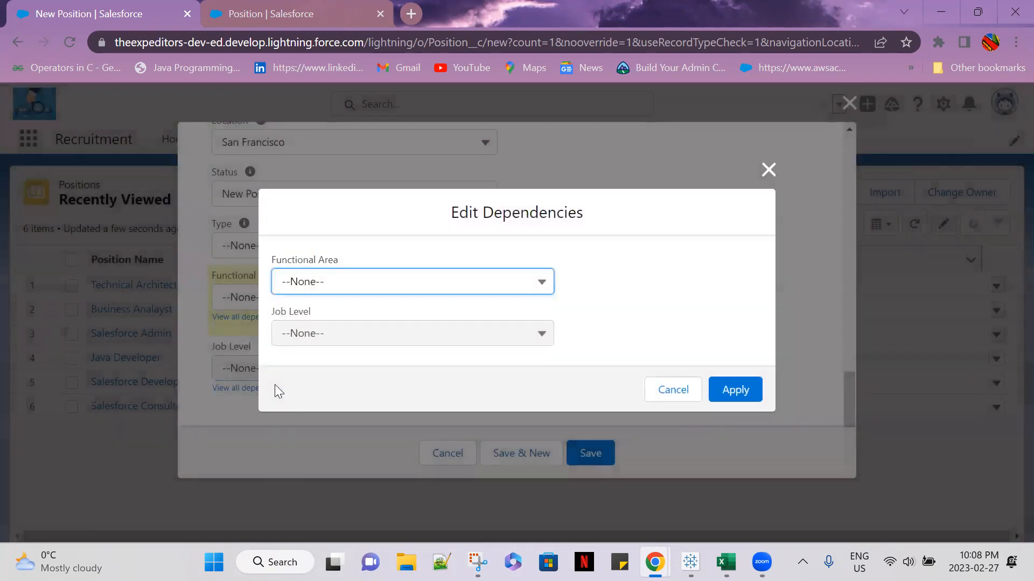
pyautogui.click(405, 283)
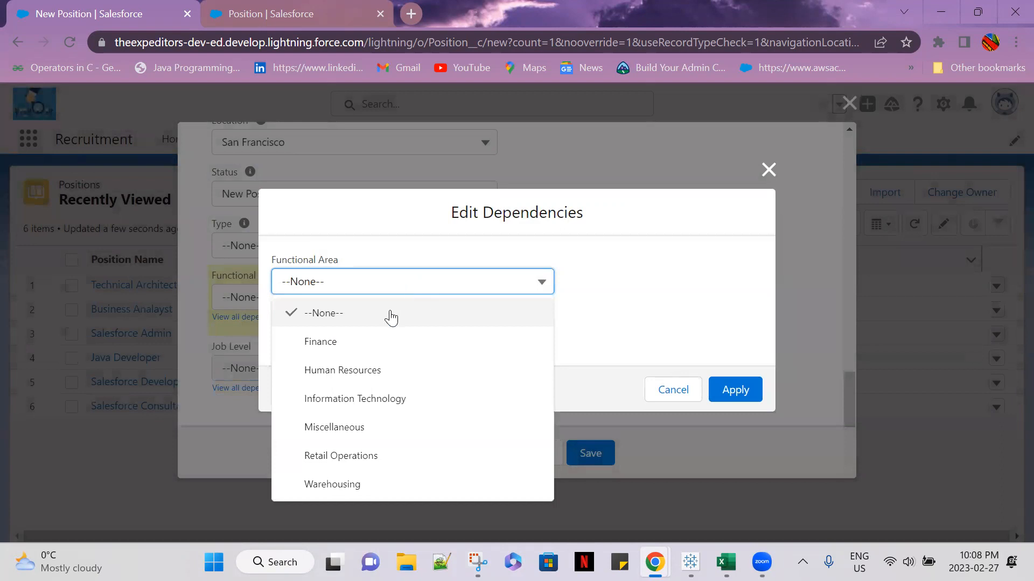
pyautogui.click(386, 364)
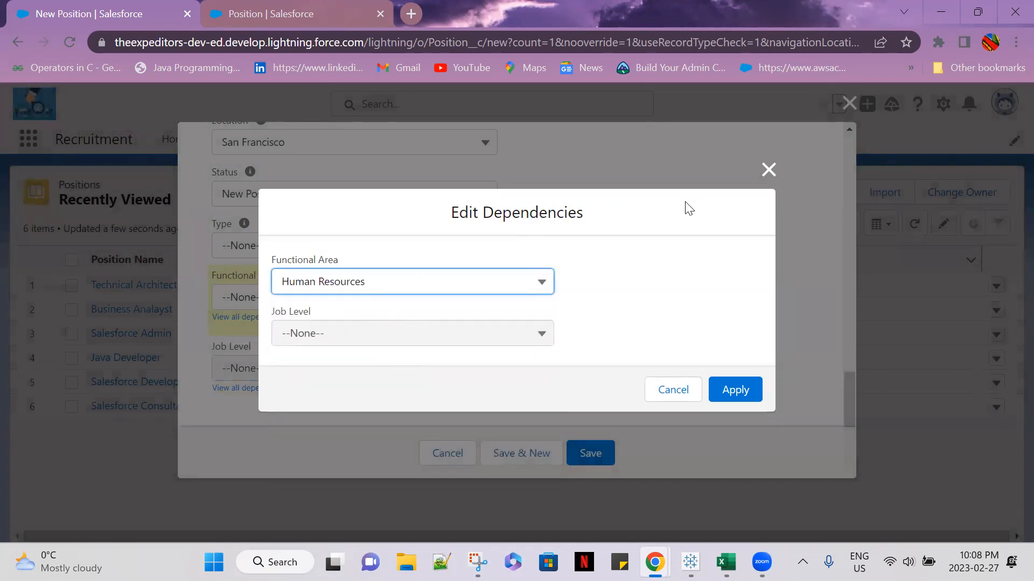
pyautogui.click(769, 170)
pyautogui.press('Escape')
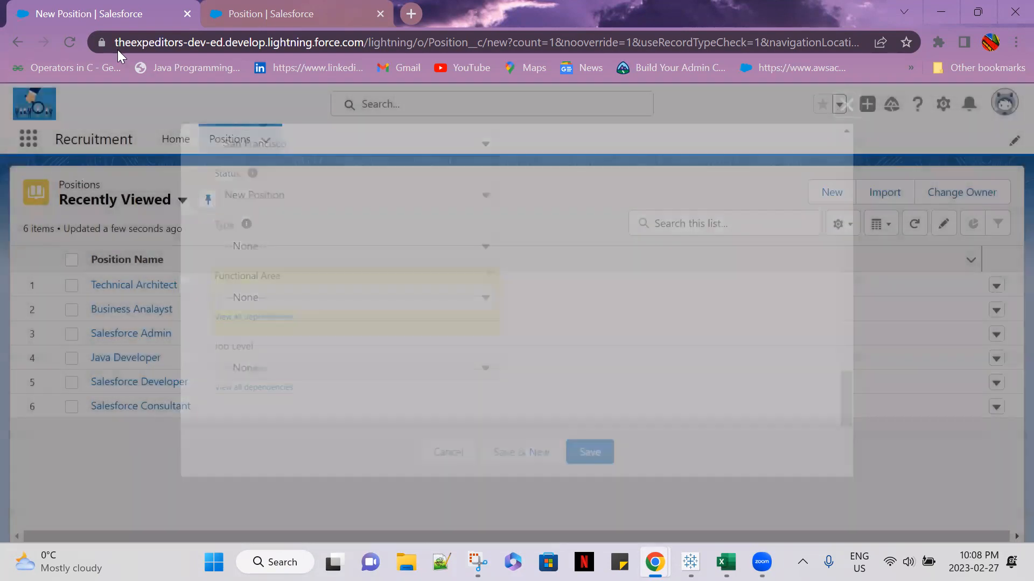
# Reload the Positions list and start a new position record to check its Functional Area and Job Level fields
pyautogui.click(77, 44)
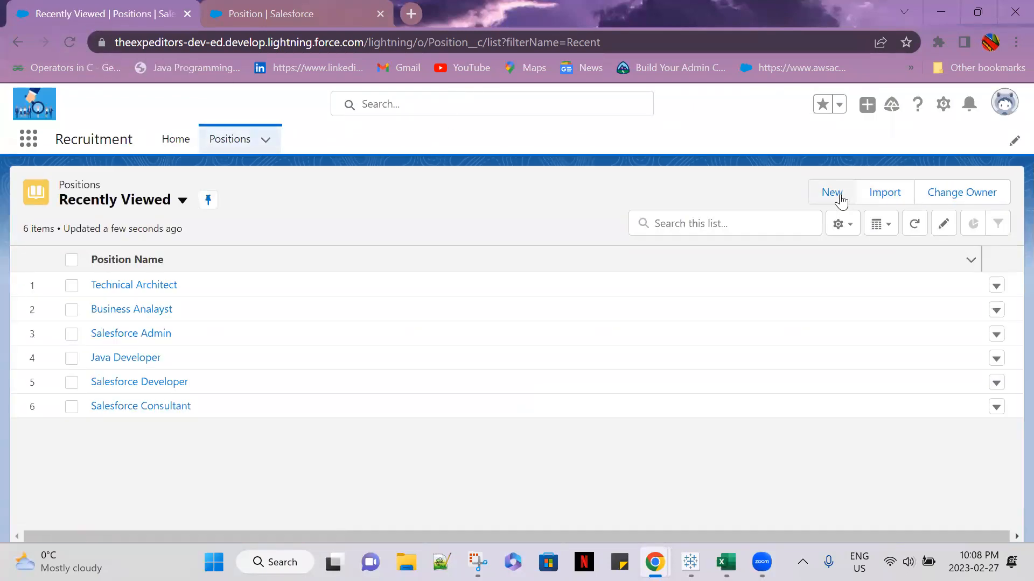
pyautogui.click(831, 193)
pyautogui.scroll(-5, 349, 263)
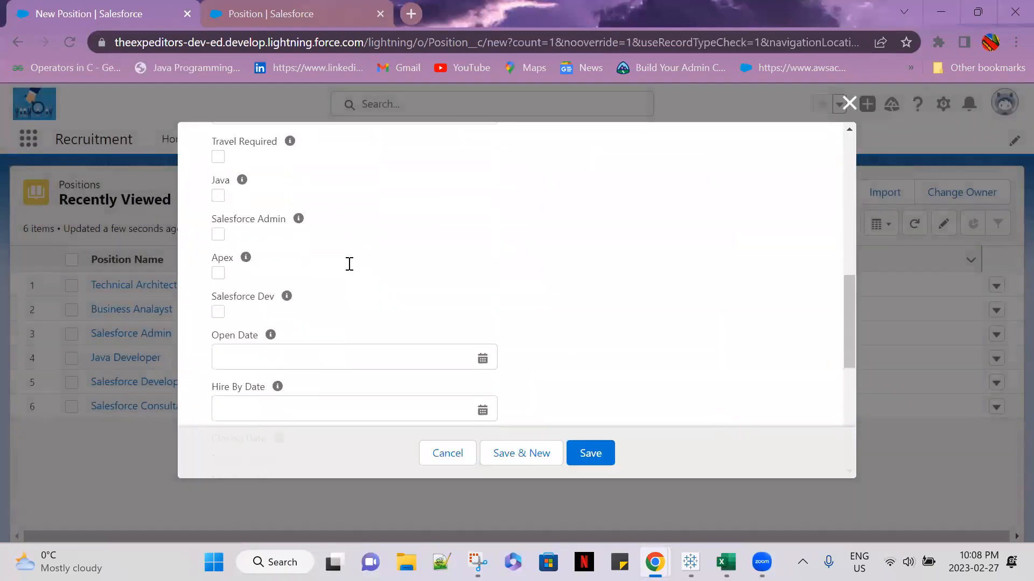
pyautogui.scroll(-5, 353, 280)
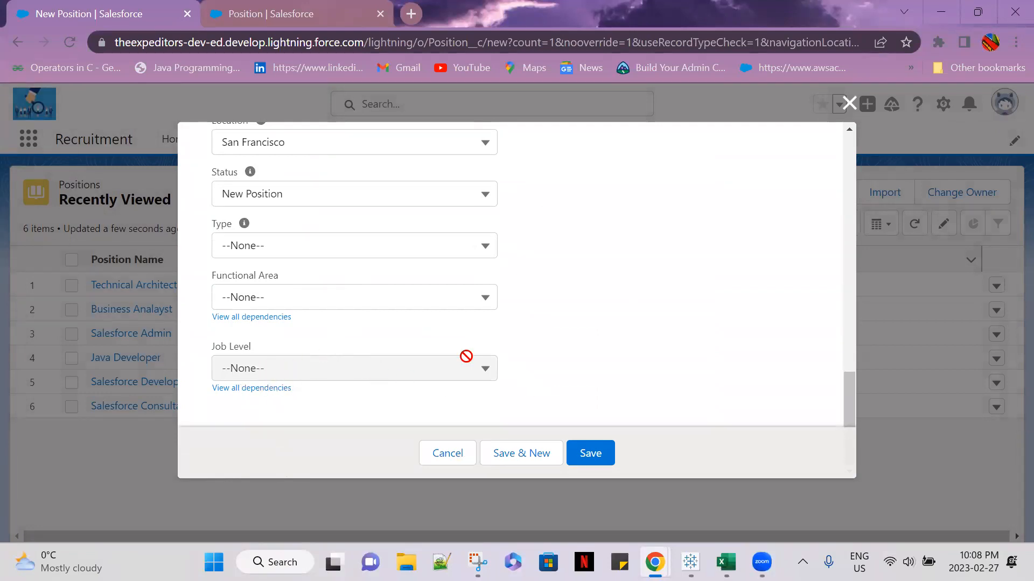
# Return to the Position object's setup and open the Functional Area to Job Level dependency for editing
pyautogui.click(319, 26)
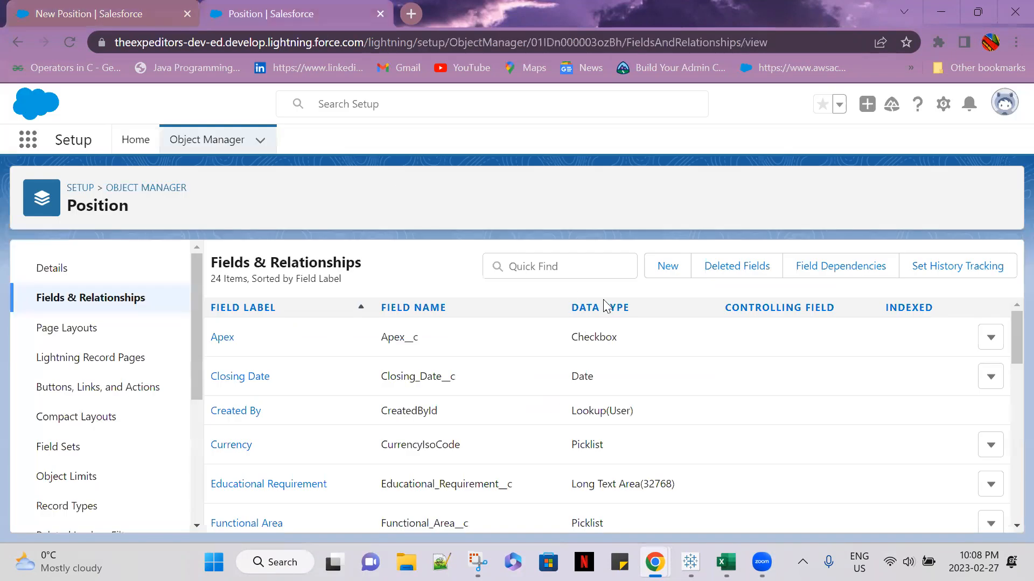
pyautogui.scroll(-2, 345, 360)
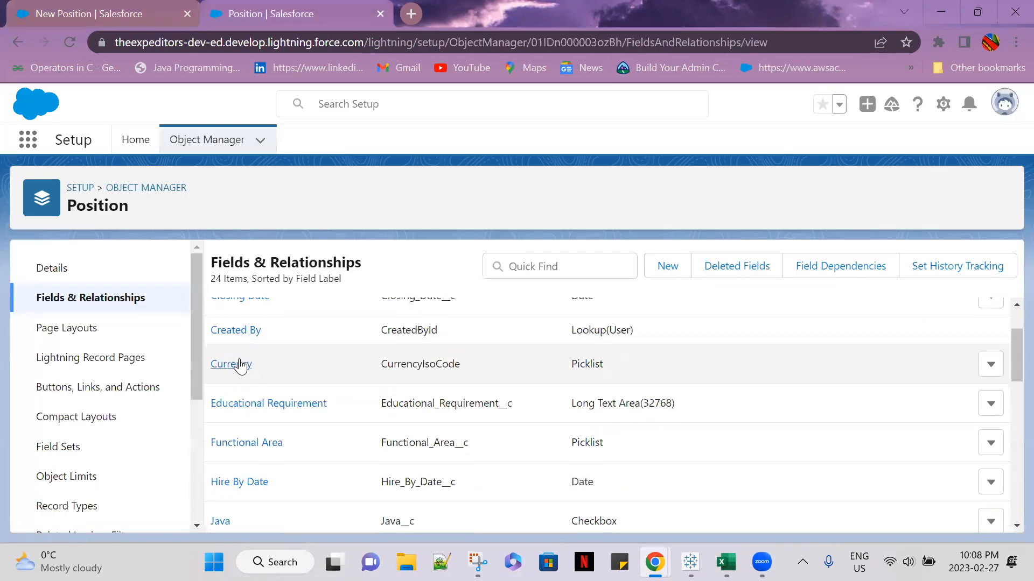
pyautogui.click(864, 273)
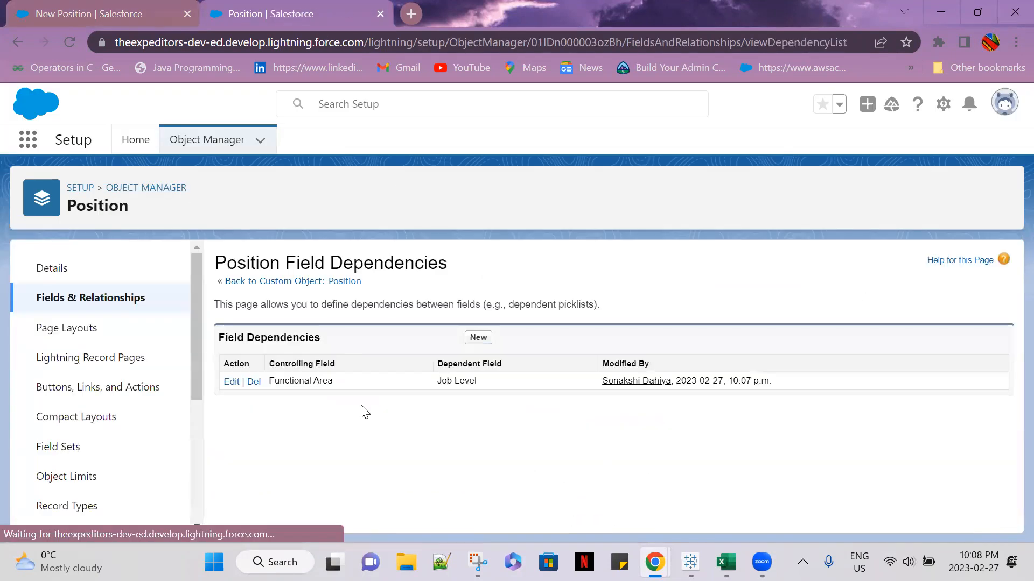
pyautogui.click(231, 382)
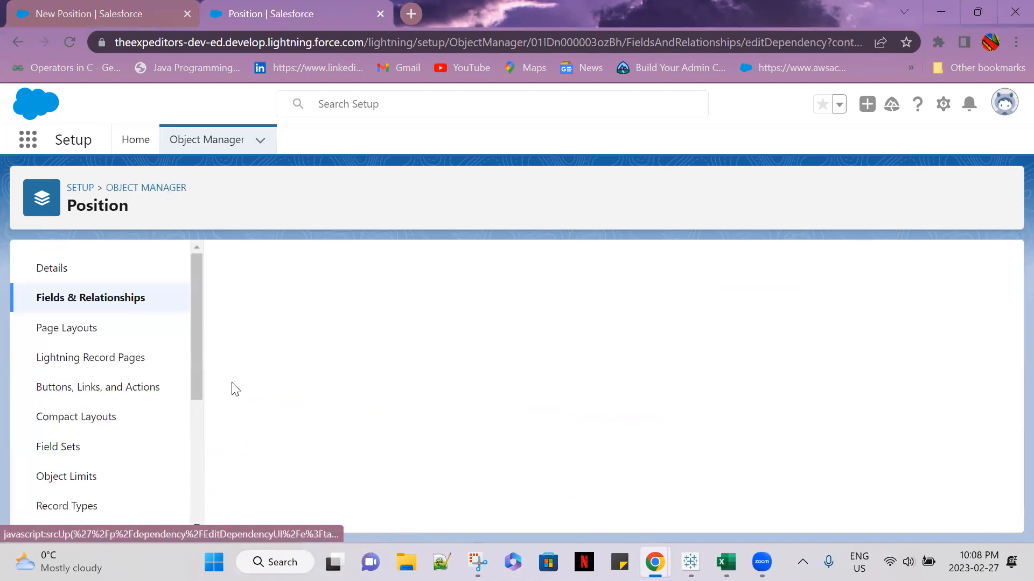
# Include the Job Level values FN-100 through FN-400 under the Finance functional area
pyautogui.scroll(-3, 726, 414)
pyautogui.scroll(-10, 726, 413)
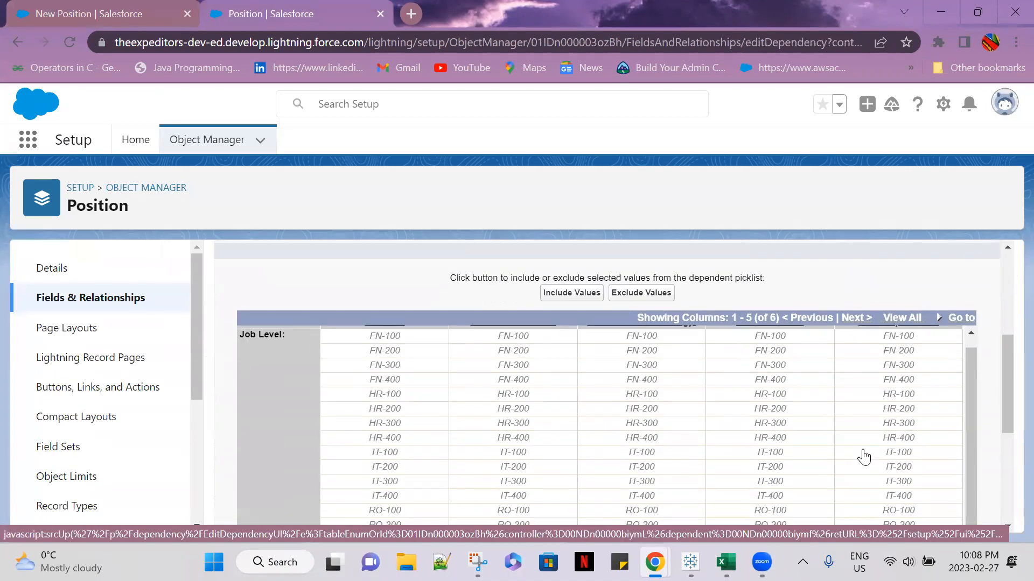
pyautogui.scroll(5, 991, 422)
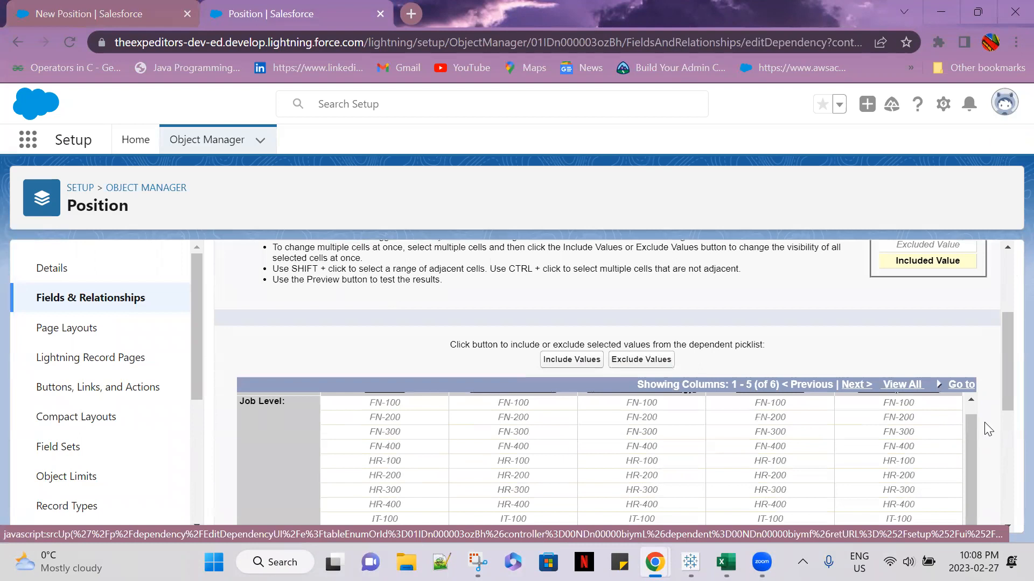
pyautogui.scroll(-4, 985, 420)
pyautogui.scroll(1, 973, 404)
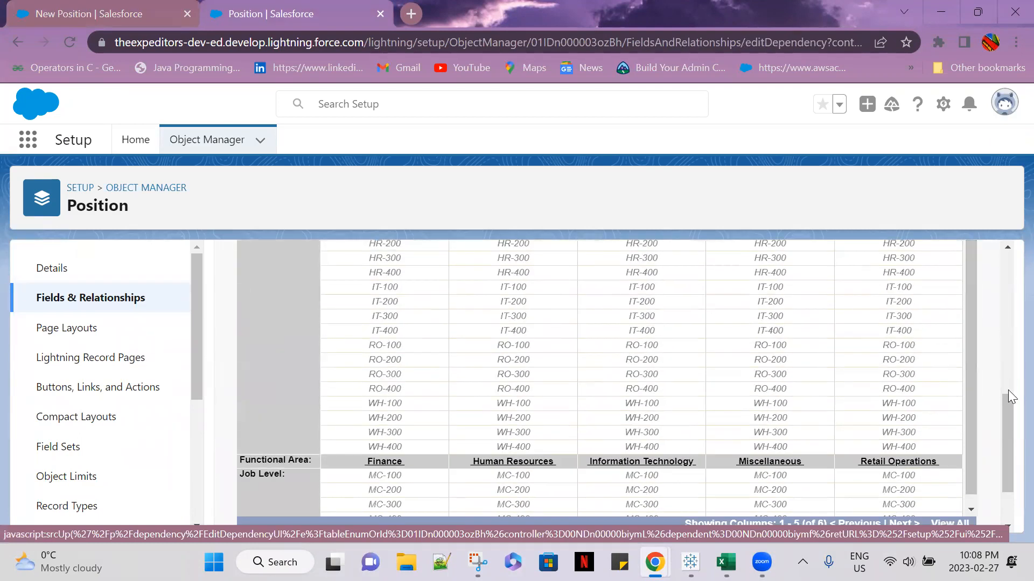
pyautogui.scroll(5, 1001, 420)
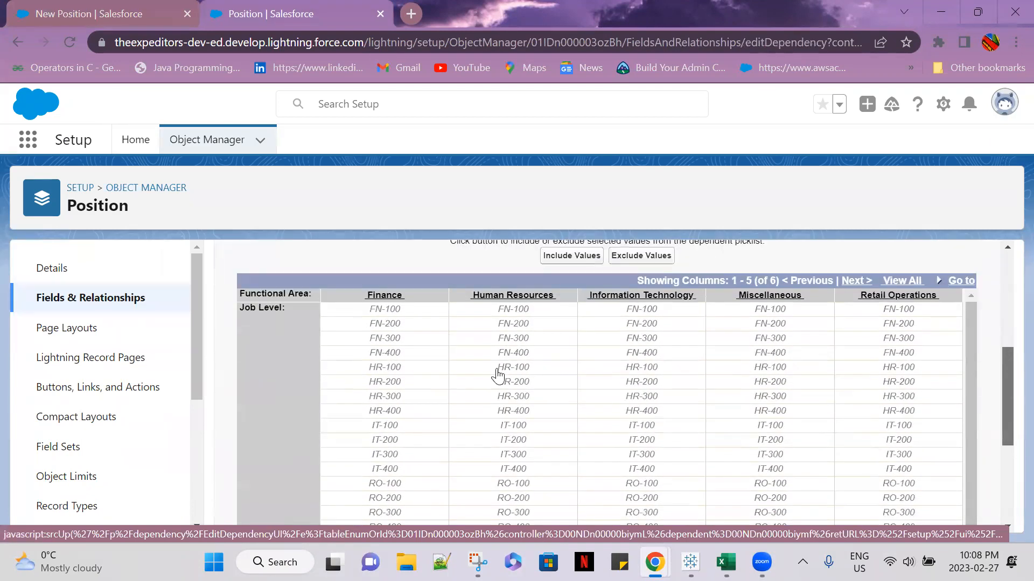
pyautogui.doubleClick(412, 307)
pyautogui.doubleClick(409, 322)
pyautogui.doubleClick(410, 337)
pyautogui.doubleClick(416, 353)
# Include the Job Level values HR-100 through HR-400 under Human Resources
pyautogui.scroll(-1, 526, 357)
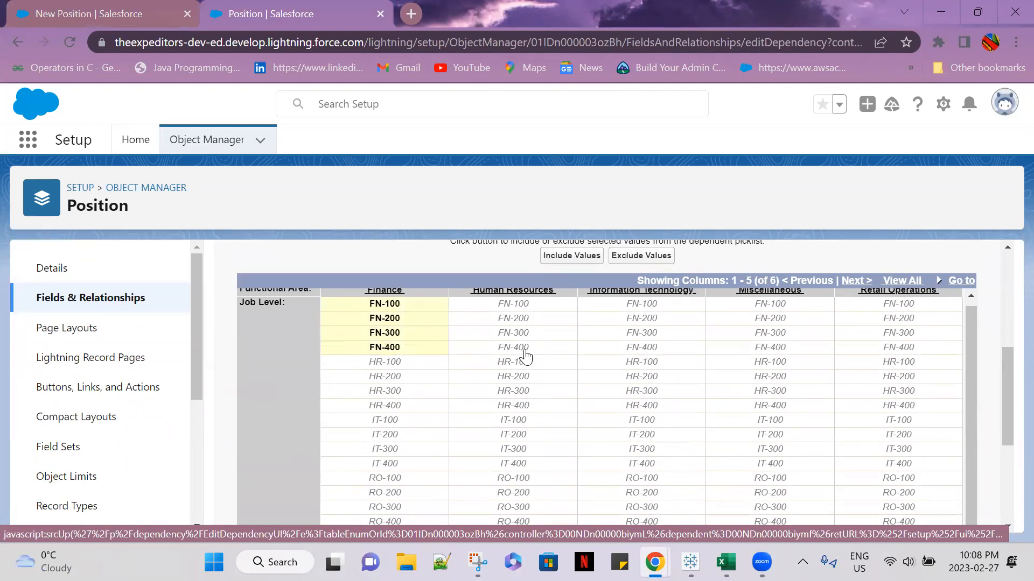
pyautogui.doubleClick(528, 359)
pyautogui.doubleClick(529, 372)
pyautogui.doubleClick(529, 386)
pyautogui.doubleClick(529, 401)
# Include the Job Level values IT-100 through IT-400 under Information Technology
pyautogui.scroll(-2, 685, 396)
pyautogui.scroll(2, 685, 397)
pyautogui.scroll(2, 970, 393)
pyautogui.scroll(-2, 970, 392)
pyautogui.doubleClick(645, 406)
pyautogui.doubleClick(647, 405)
pyautogui.doubleClick(655, 420)
pyautogui.click(659, 439)
pyautogui.doubleClick(657, 431)
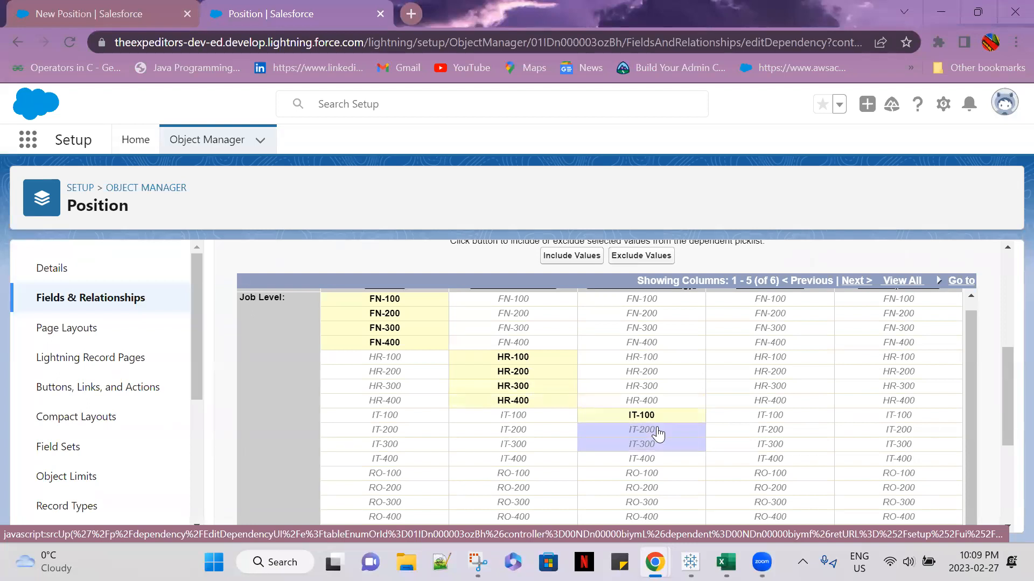
pyautogui.doubleClick(660, 441)
pyautogui.doubleClick(663, 462)
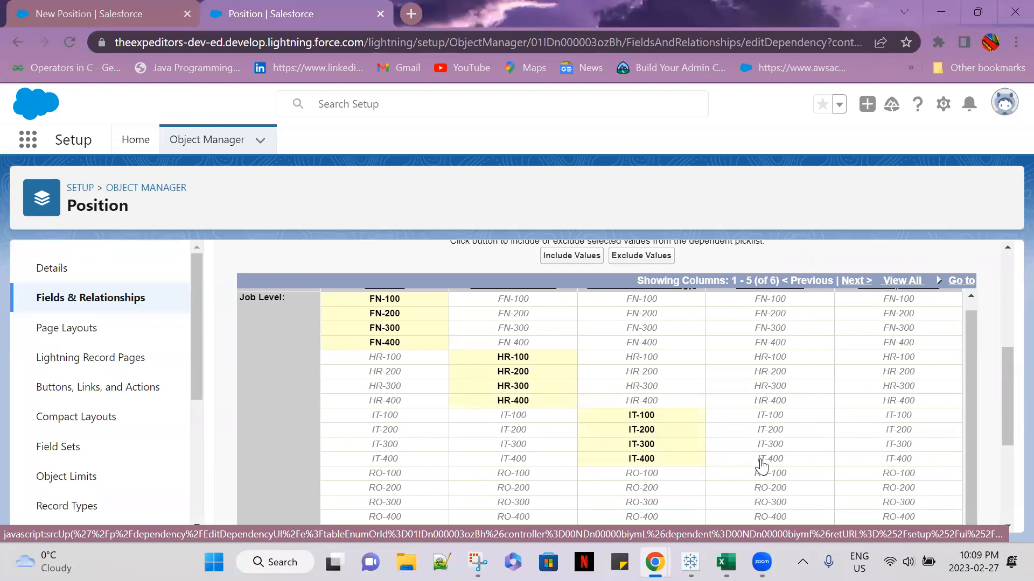
# Include the Job Level values MC-100 through MC-400 under Miscellaneous
pyautogui.scroll(1, 888, 439)
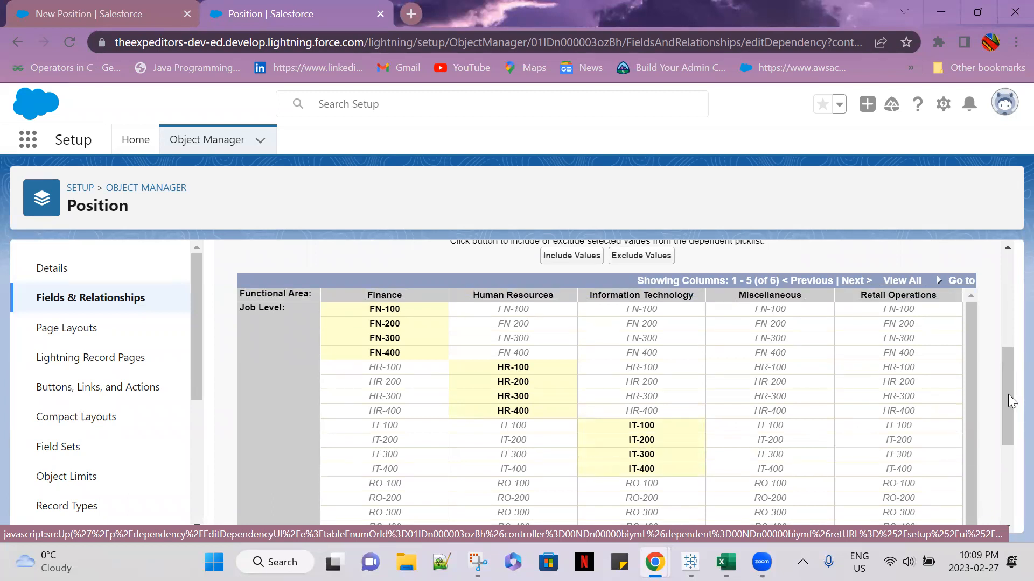
pyautogui.moveTo(1006, 399); pyautogui.dragTo(1008, 467)
pyautogui.click(808, 441)
pyautogui.doubleClick(806, 448)
pyautogui.doubleClick(807, 464)
pyautogui.doubleClick(812, 473)
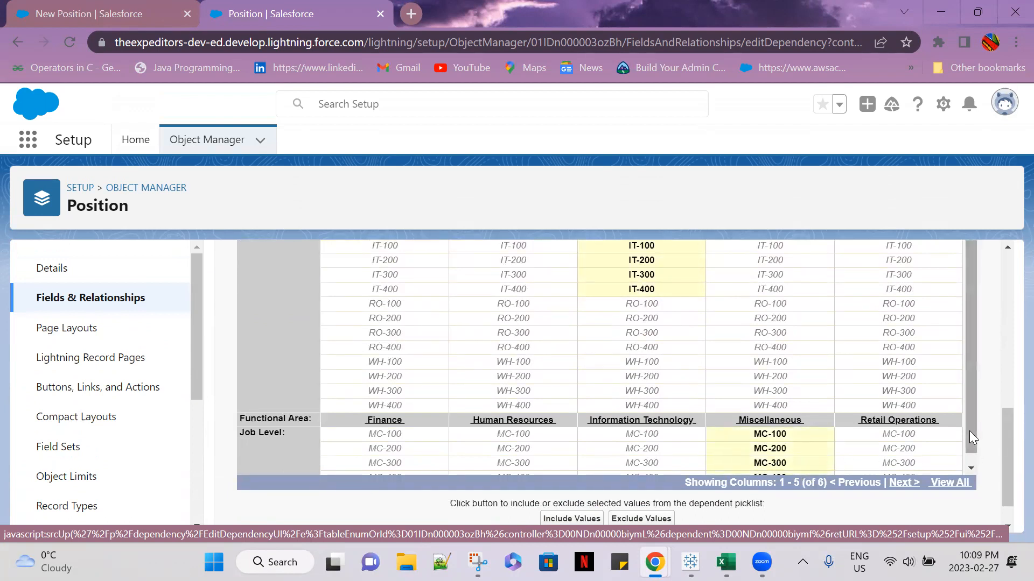
# Include the Job Level values RO-100 through RO-400 under Retail Operations
pyautogui.click(910, 307)
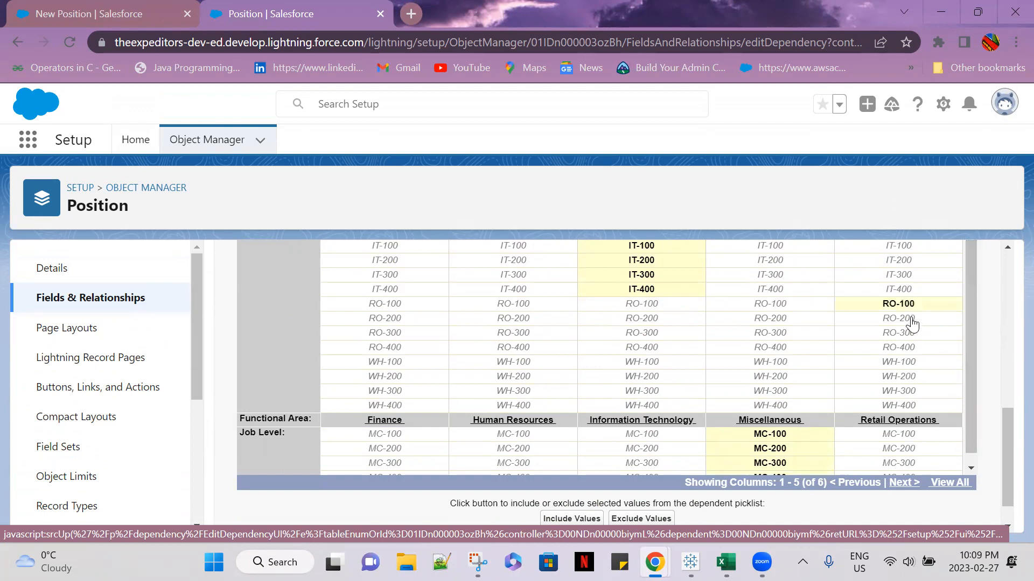
pyautogui.doubleClick(913, 319)
pyautogui.doubleClick(913, 334)
pyautogui.doubleClick(913, 349)
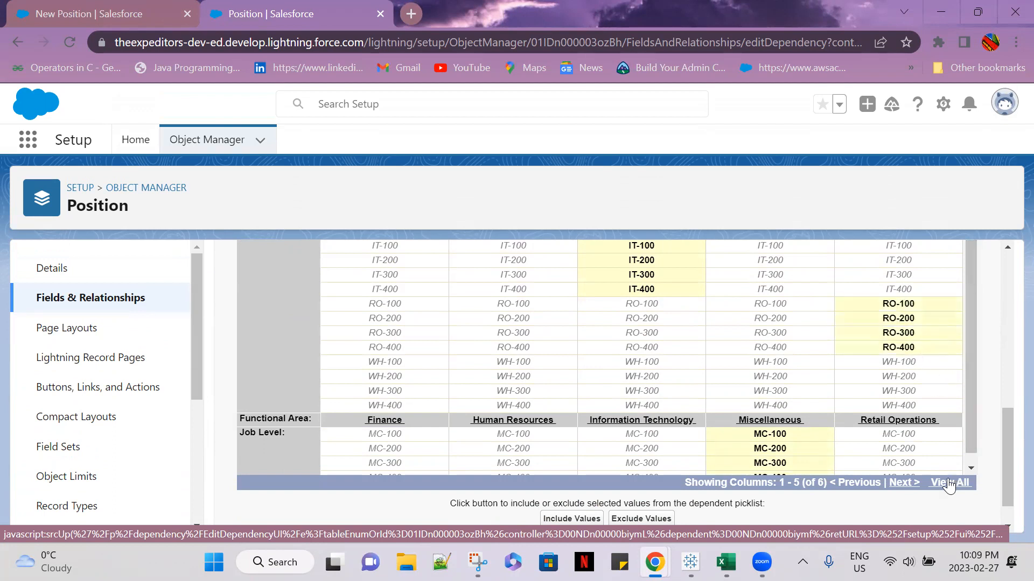
# Show the remaining Functional Area column and include the Job Level values WH-100 through WH-400 under Warehousing
pyautogui.click(909, 483)
pyautogui.scroll(2, 829, 432)
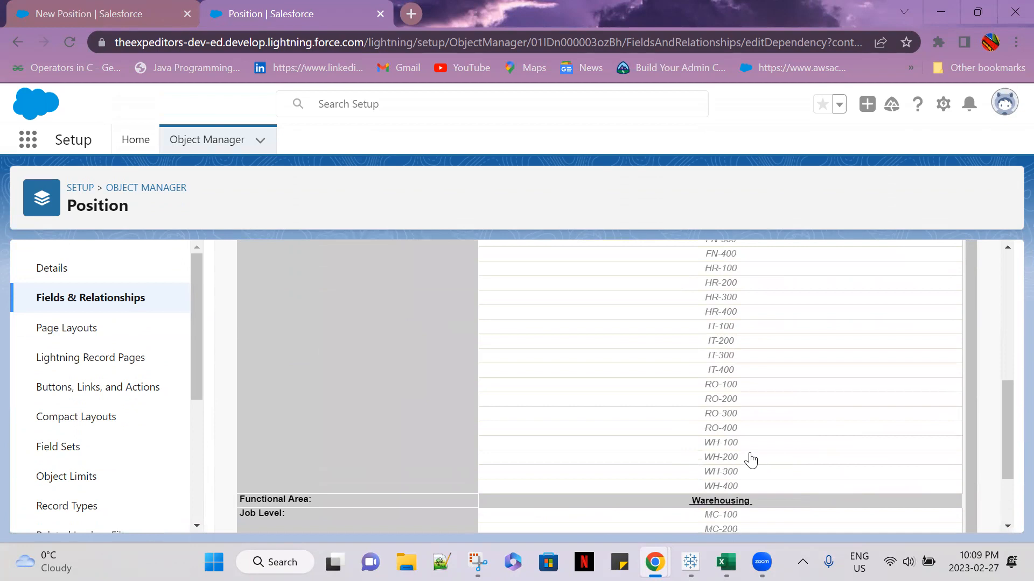
pyautogui.doubleClick(724, 444)
pyautogui.doubleClick(726, 458)
pyautogui.doubleClick(734, 472)
pyautogui.doubleClick(736, 488)
# Save the edited Functional Area to Job Level dependency
pyautogui.scroll(-1, 955, 470)
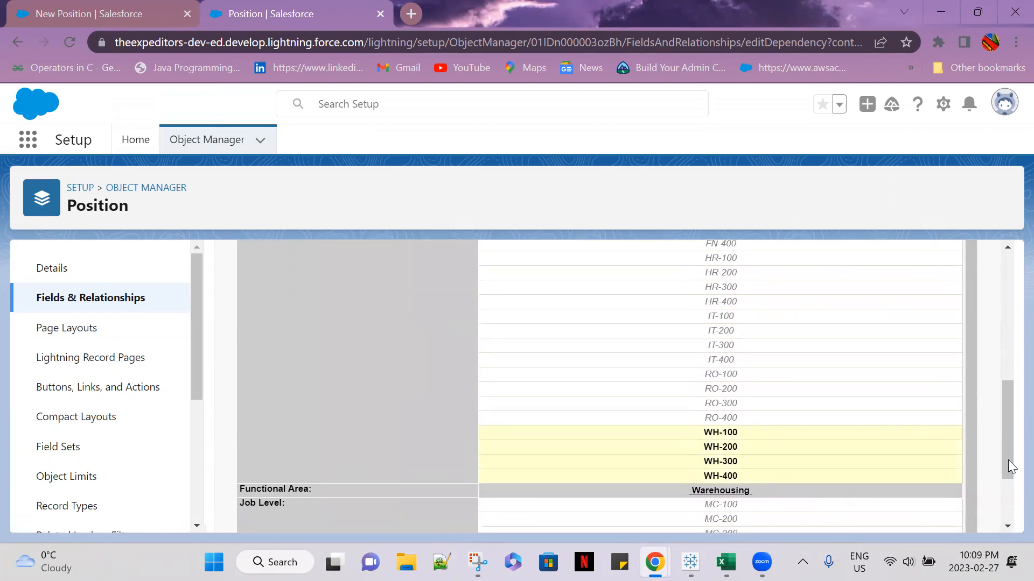
pyautogui.scroll(-3, 1002, 468)
pyautogui.click(476, 514)
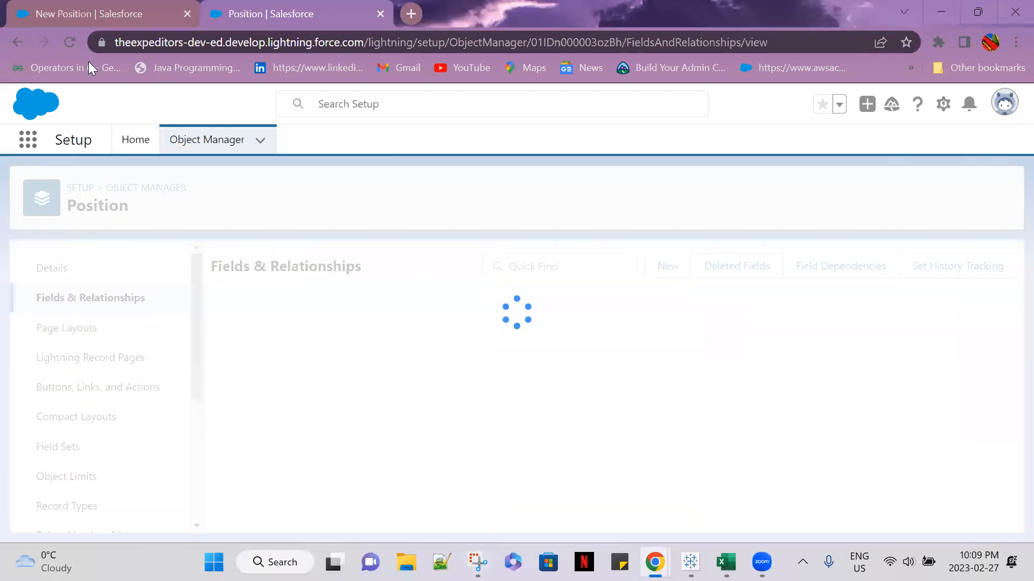
# Return to the new position form, close it and reload the Positions list
pyautogui.click(88, 19)
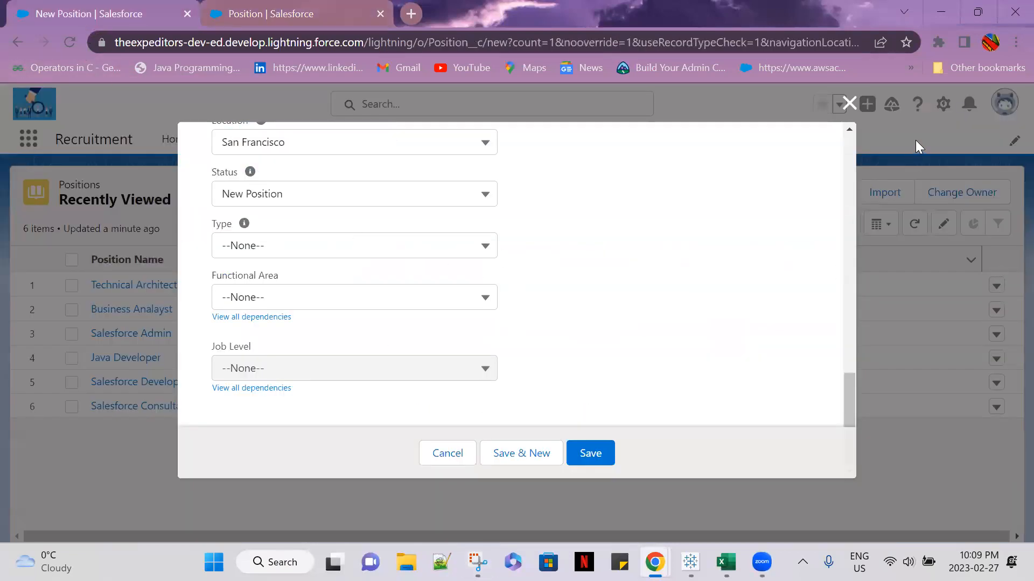
pyautogui.click(848, 104)
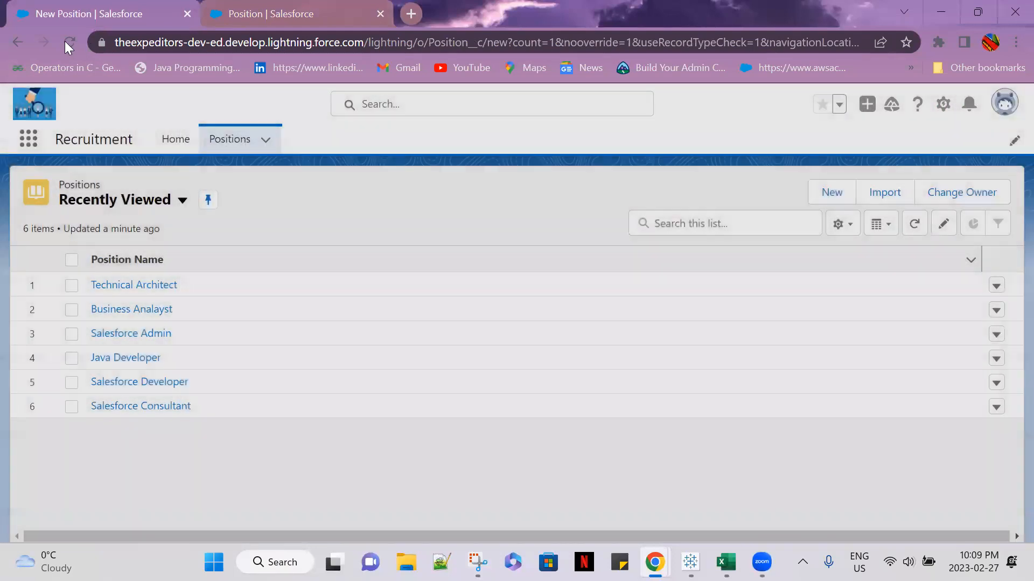
pyautogui.click(66, 42)
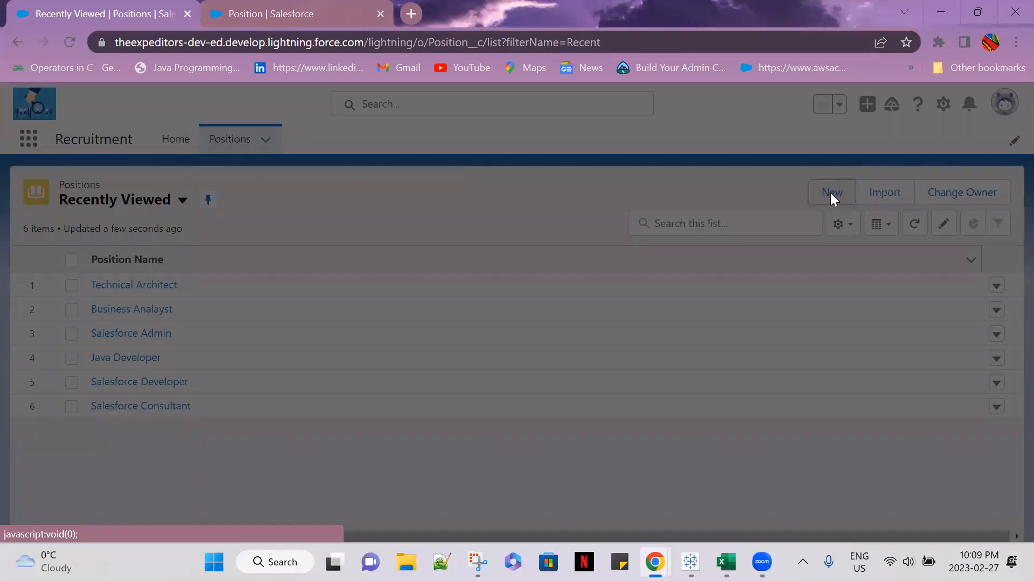
# Start a new position record, set Functional Area to Human Resources and list its available Job Level values
pyautogui.click(831, 195)
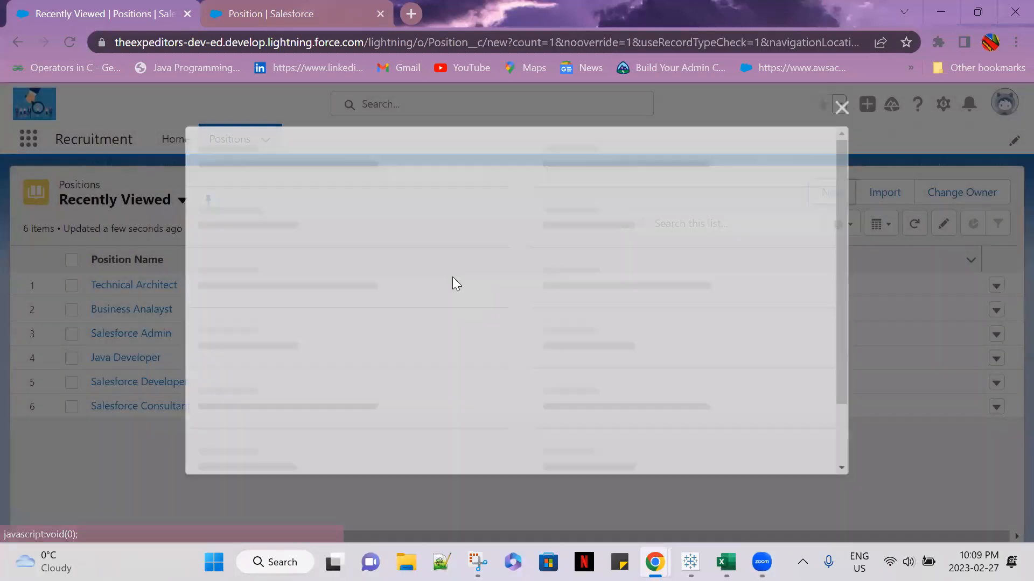
pyautogui.scroll(-10, 347, 350)
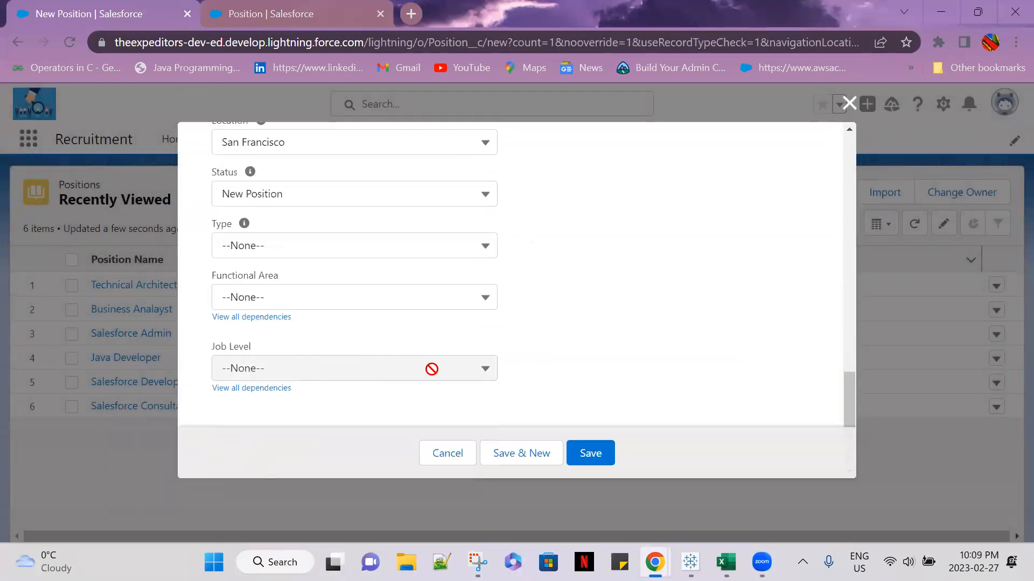
pyautogui.click(482, 304)
pyautogui.click(328, 385)
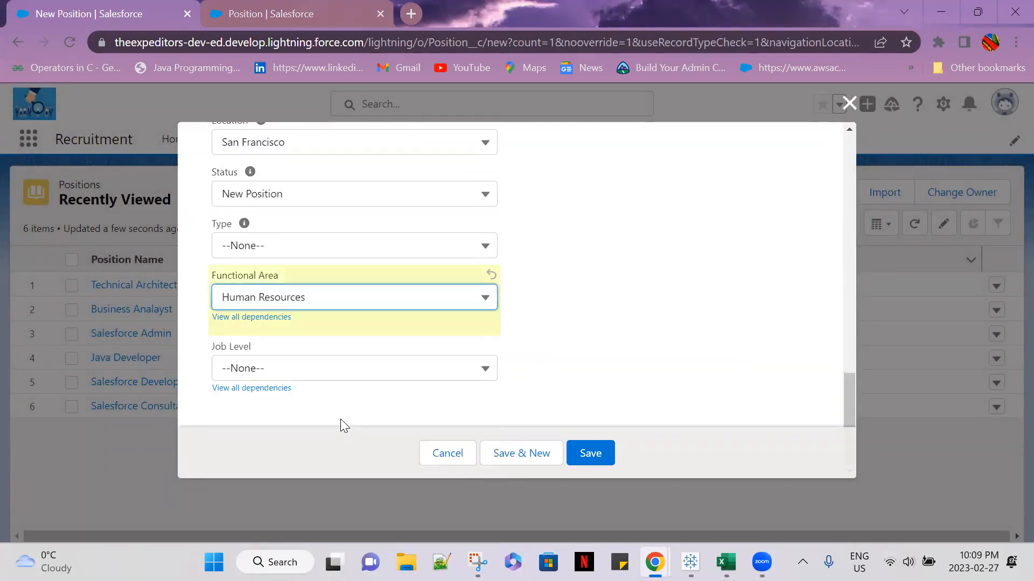
pyautogui.click(332, 375)
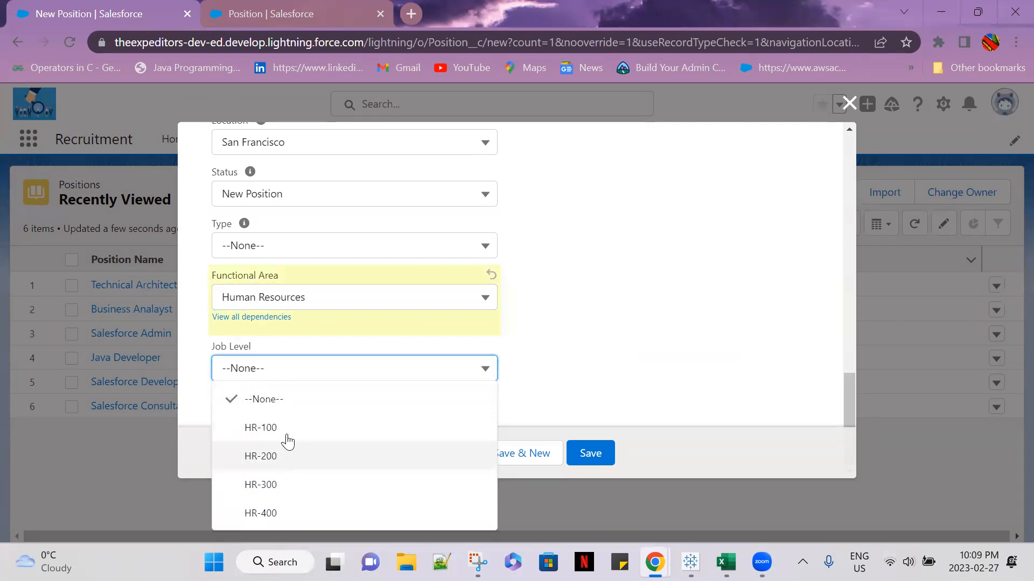
# Change Functional Area to Information Technology and to Retail Operations, checking the Job Level choices offered for each
pyautogui.click(408, 298)
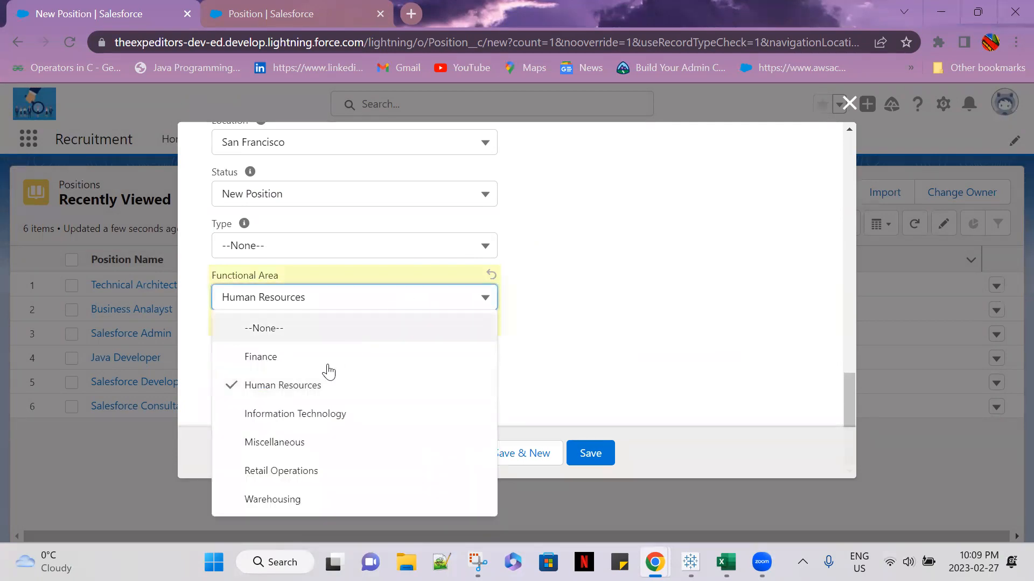
pyautogui.click(305, 423)
pyautogui.click(328, 370)
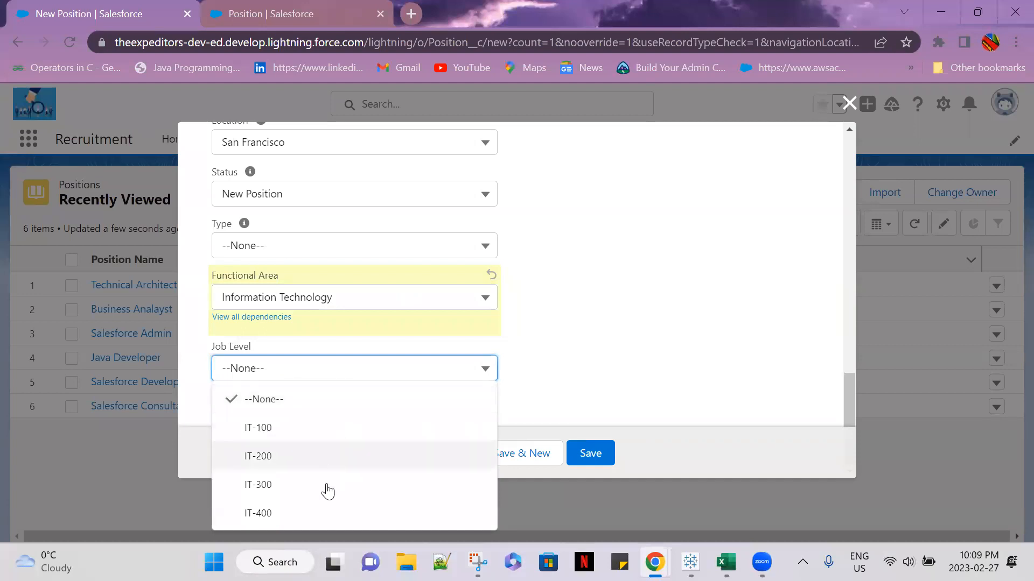
pyautogui.click(369, 298)
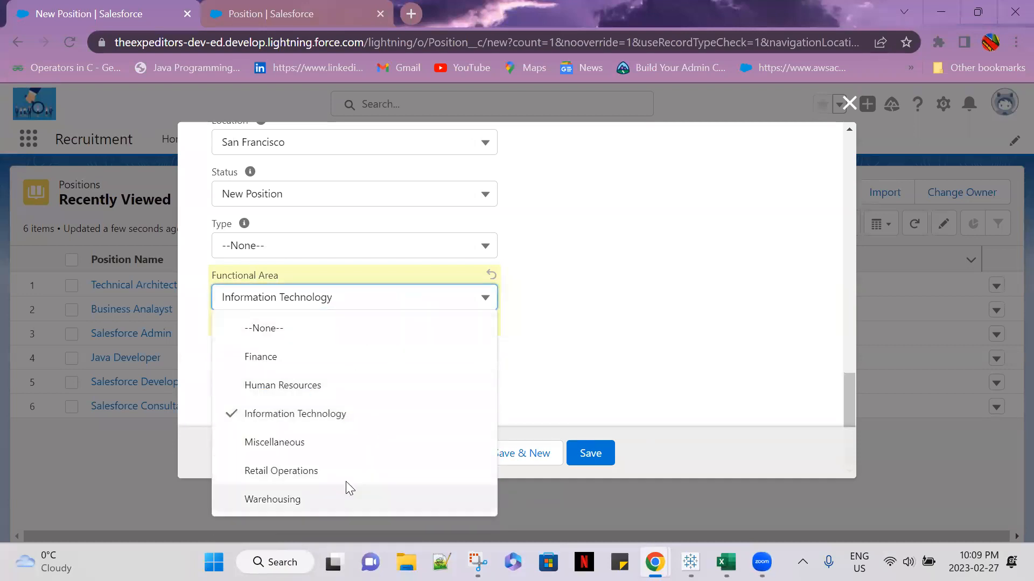
pyautogui.click(366, 466)
pyautogui.click(372, 367)
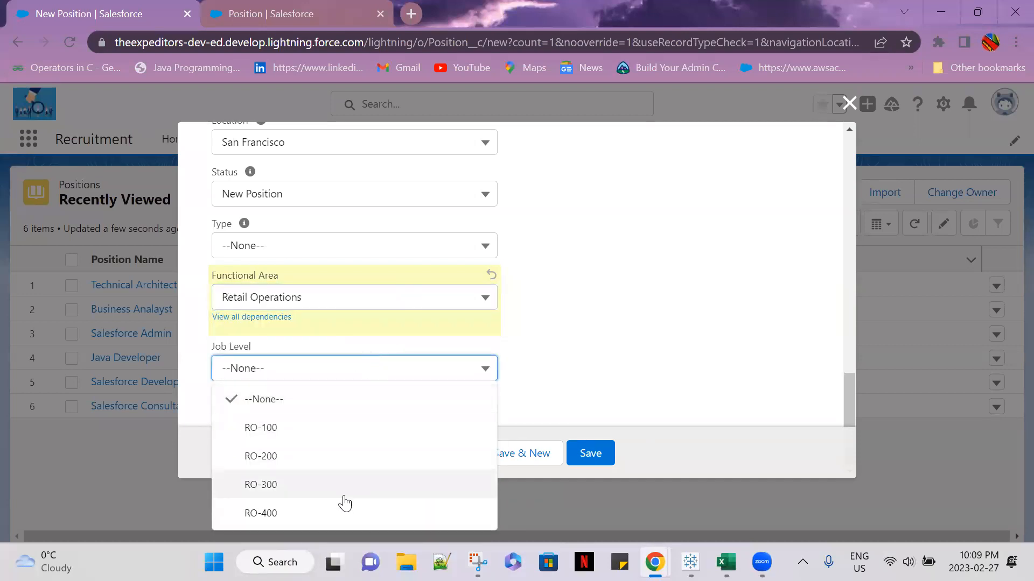
# Set Functional Area to Warehousing, check its Job Level choices and close the new position form without saving
pyautogui.click(412, 312)
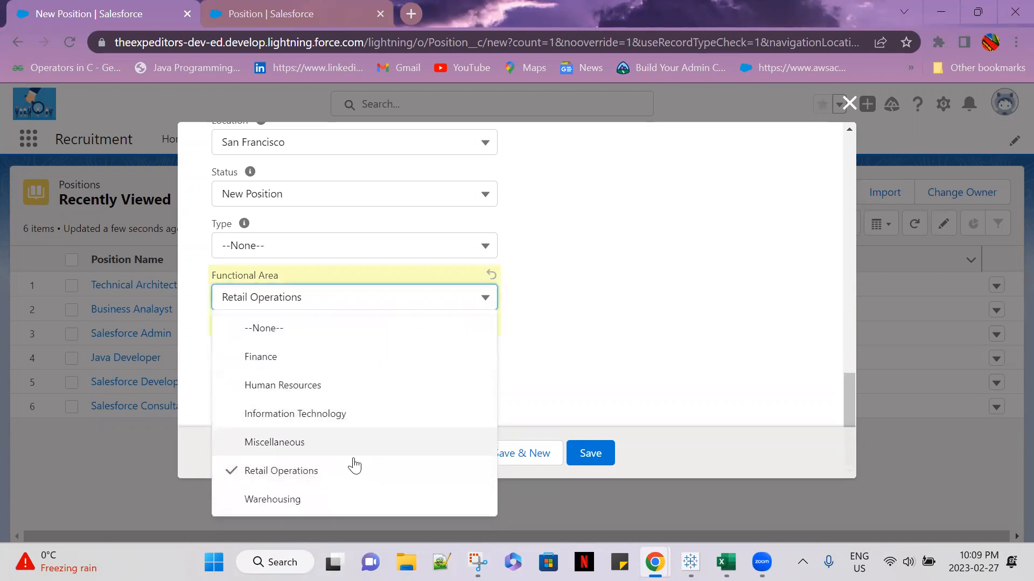
pyautogui.click(344, 498)
pyautogui.click(376, 379)
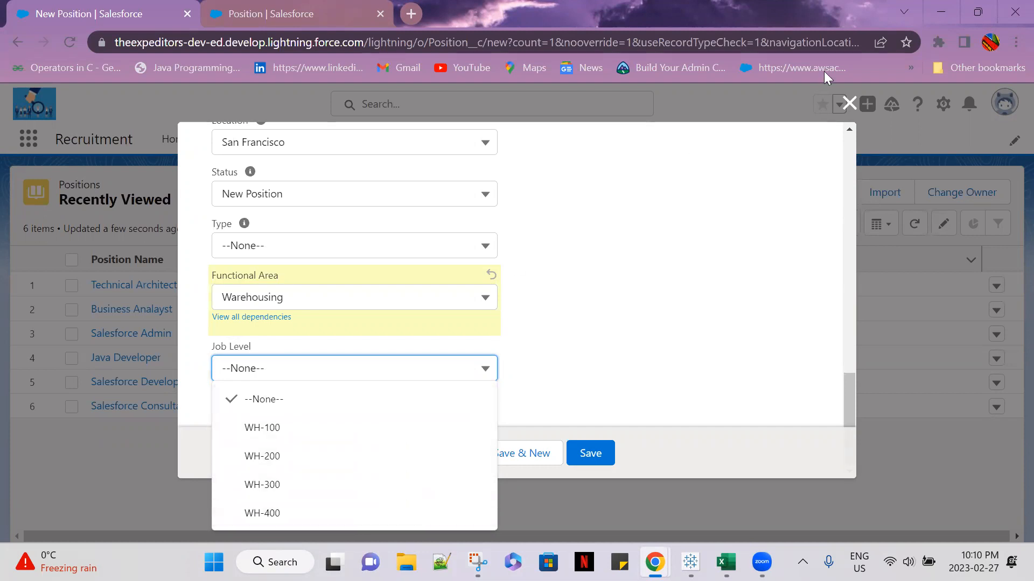
pyautogui.click(848, 107)
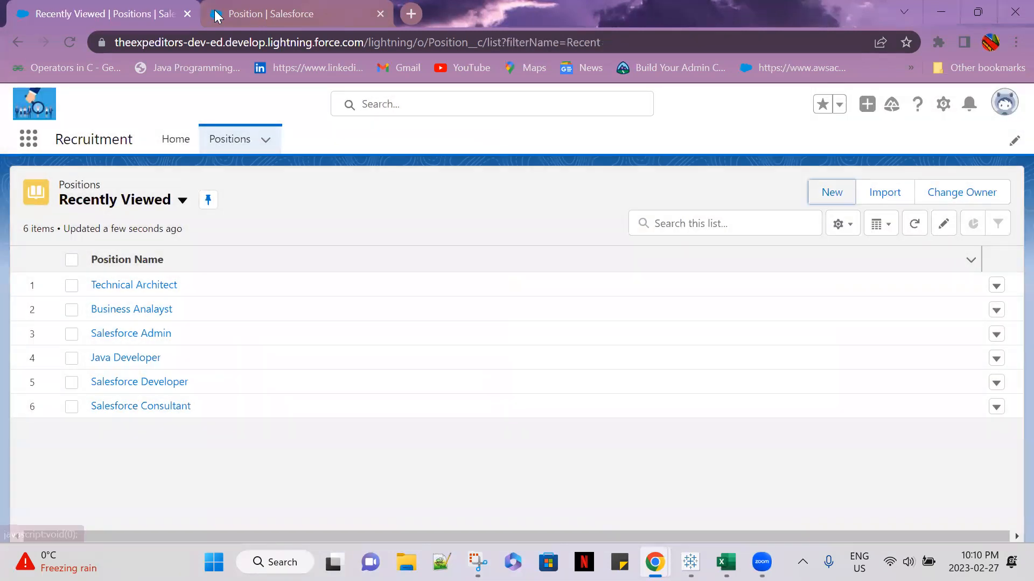
# Return to the Position object's setup page and show its field dependencies
pyautogui.click(214, 14)
pyautogui.scroll(-2, 607, 380)
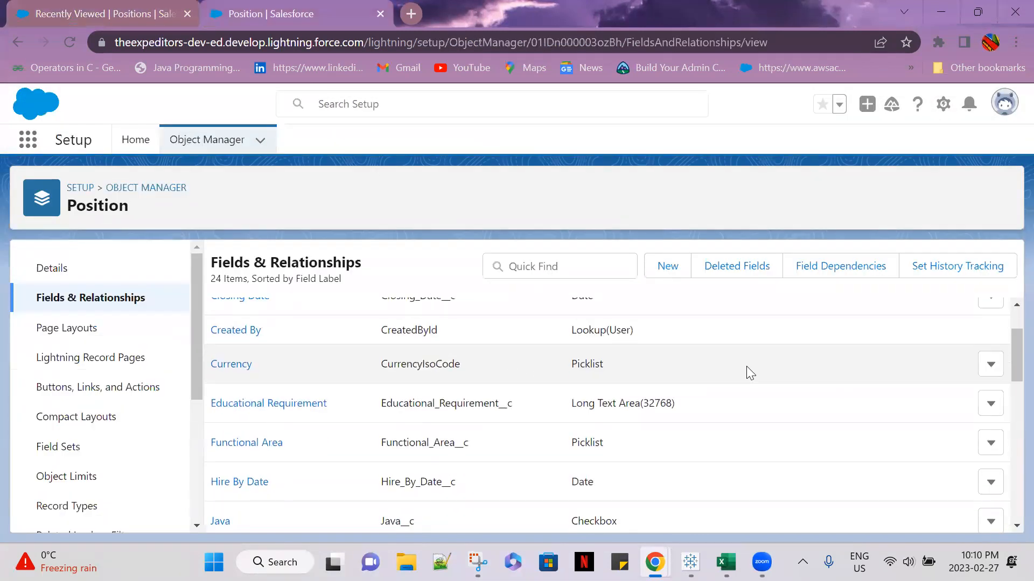
pyautogui.click(825, 269)
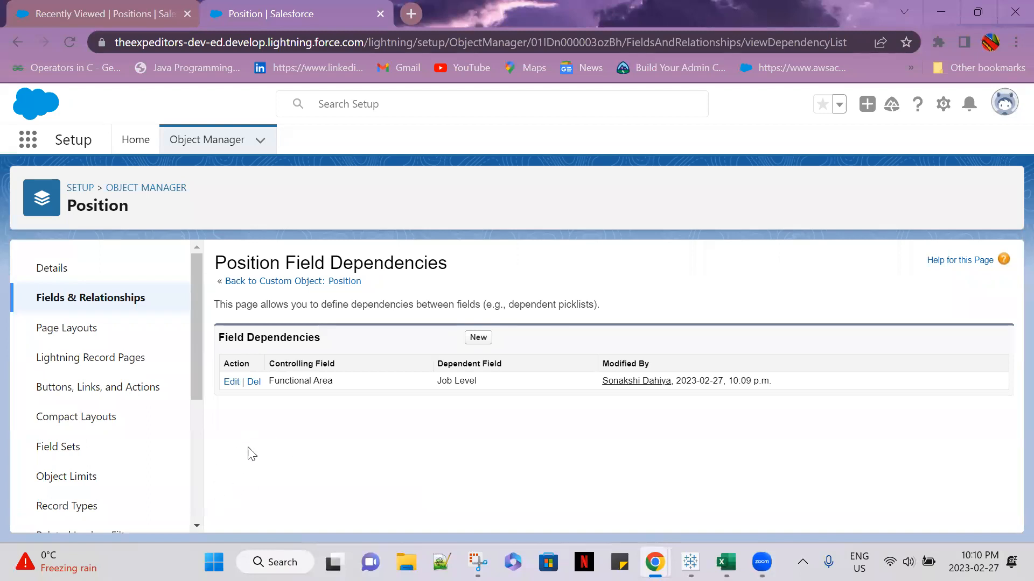
# Open another new position form from the Positions list, review its fields down to Job Level and close it unsaved
pyautogui.click(106, 15)
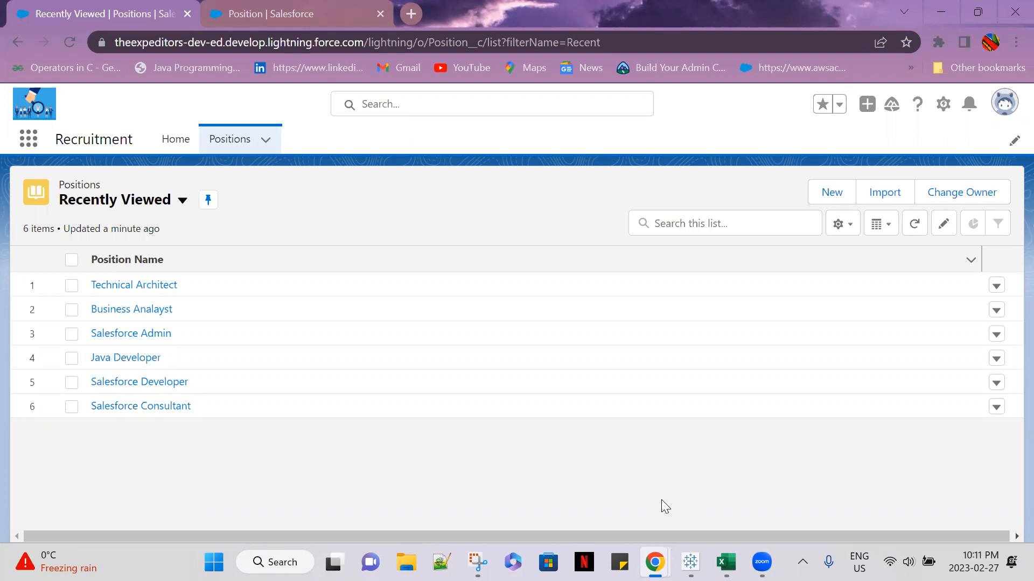
pyautogui.click(829, 194)
pyautogui.scroll(-10, 441, 320)
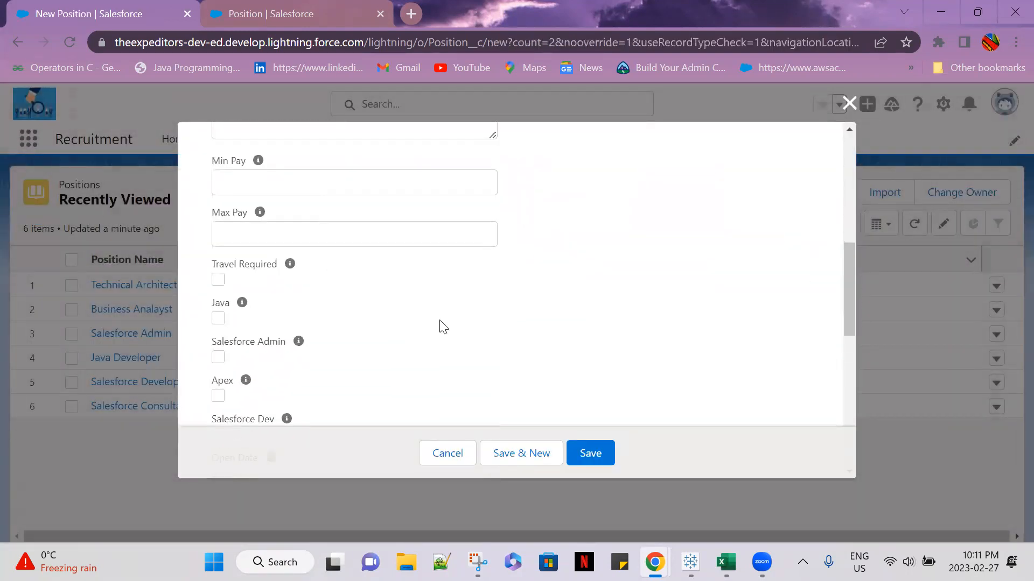
pyautogui.scroll(-6, 441, 320)
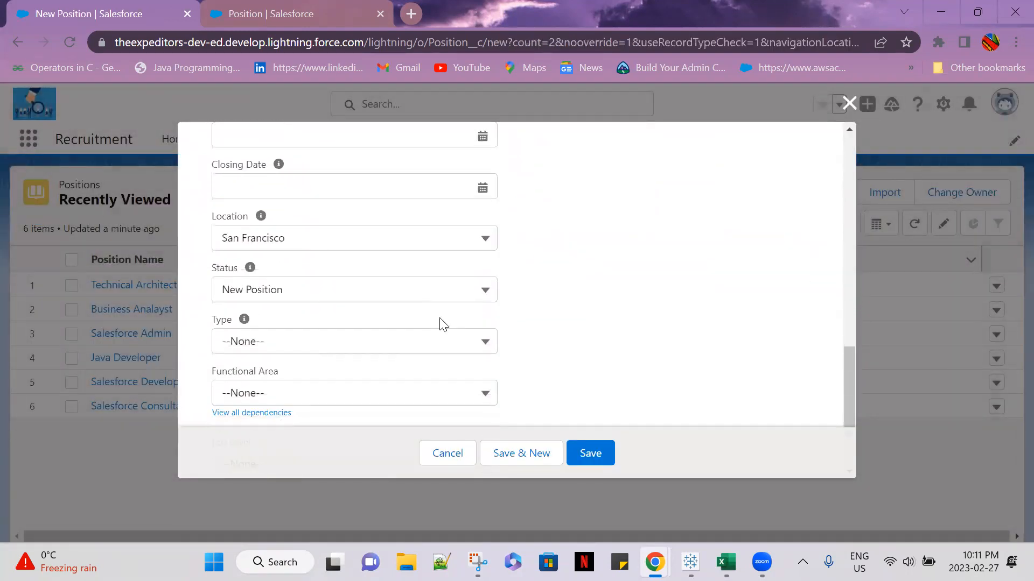
pyautogui.scroll(-1, 440, 318)
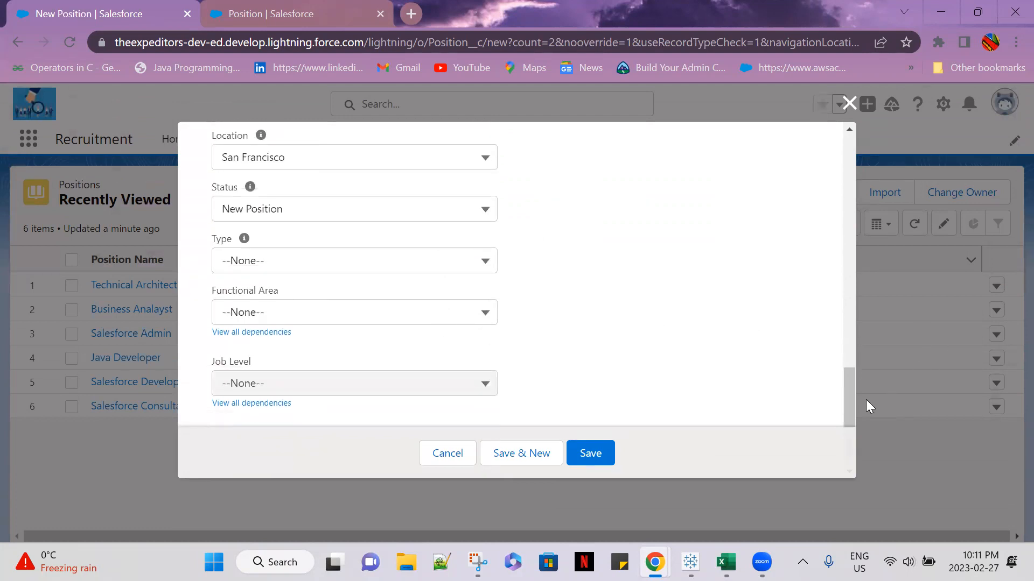
pyautogui.scroll(1, 851, 395)
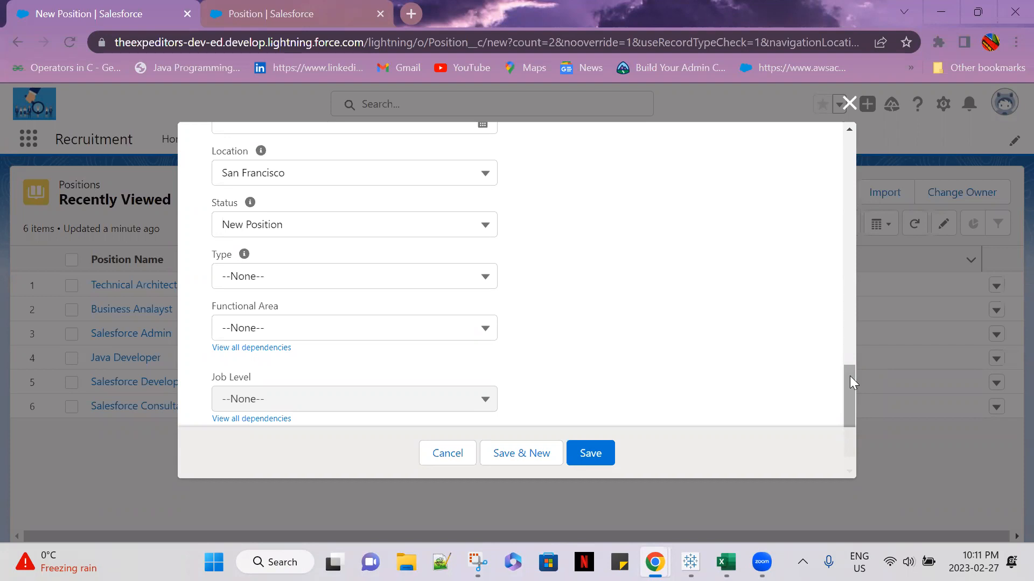
pyautogui.moveTo(850, 377); pyautogui.dragTo(850, 350)
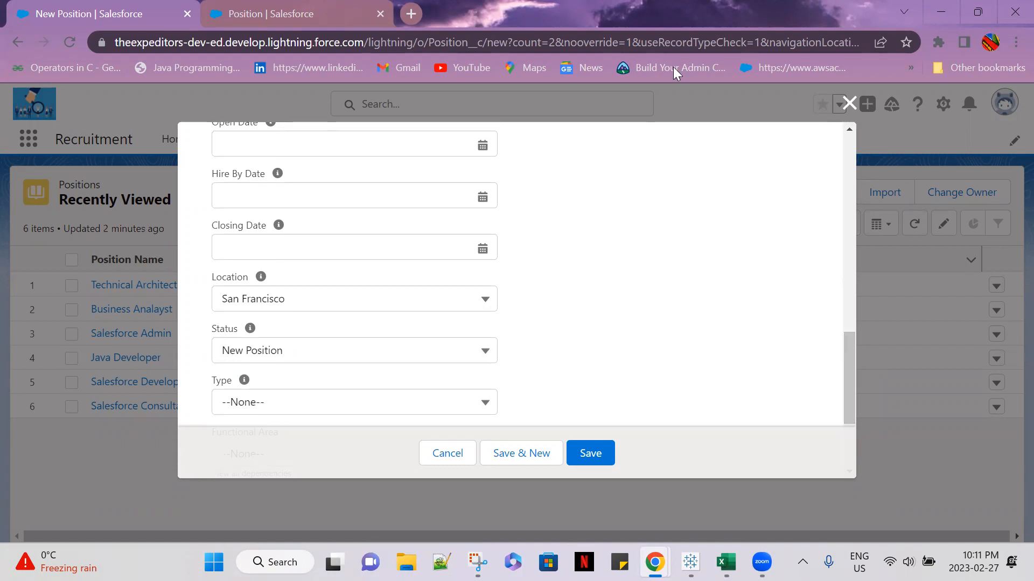
pyautogui.click(849, 103)
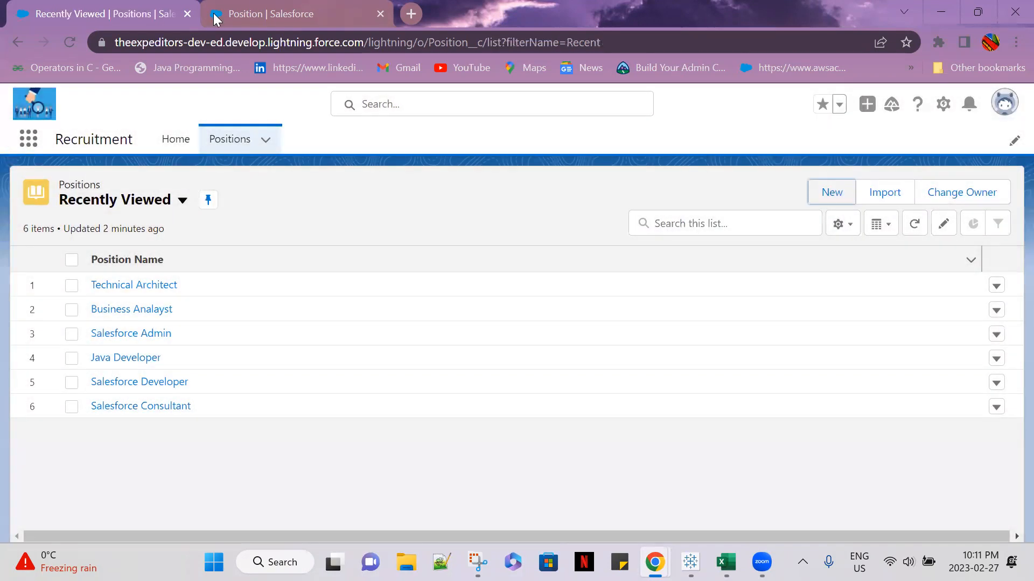
# Return to the Position object's setup, view its Details and open its Fields & Relationships list
pyautogui.hotkey('ctrl', 'Tab')
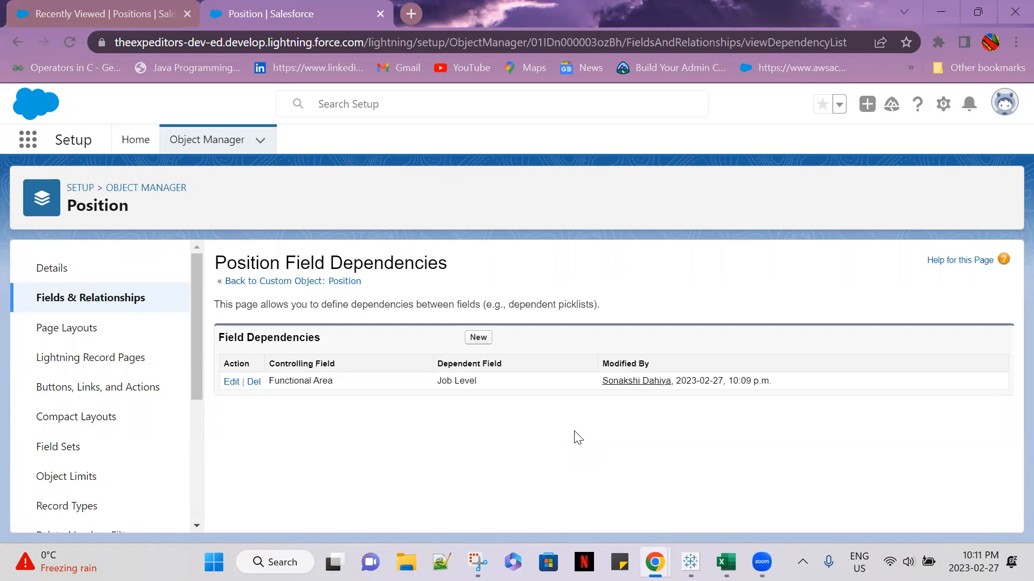
pyautogui.click(59, 277)
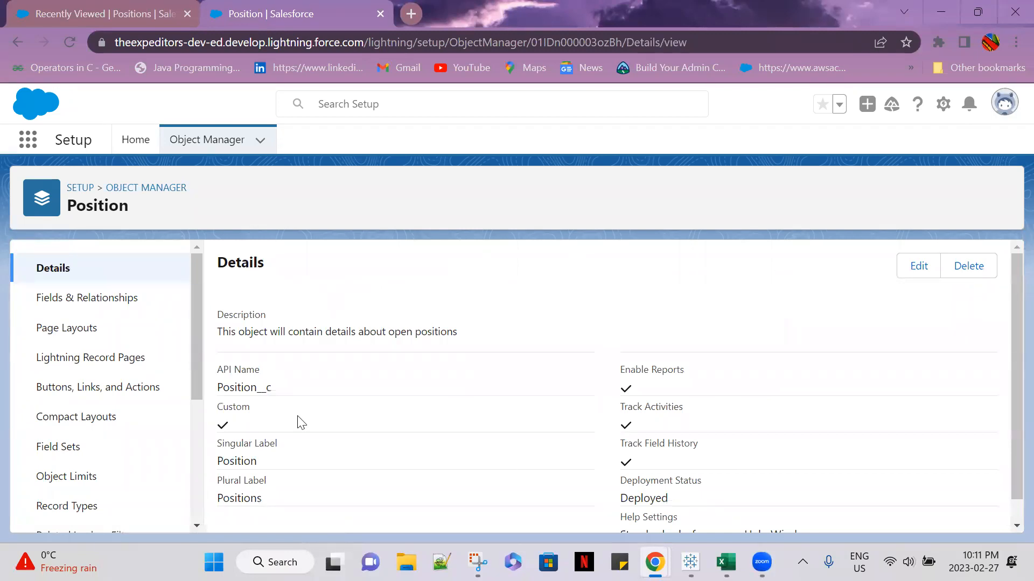
pyautogui.click(94, 297)
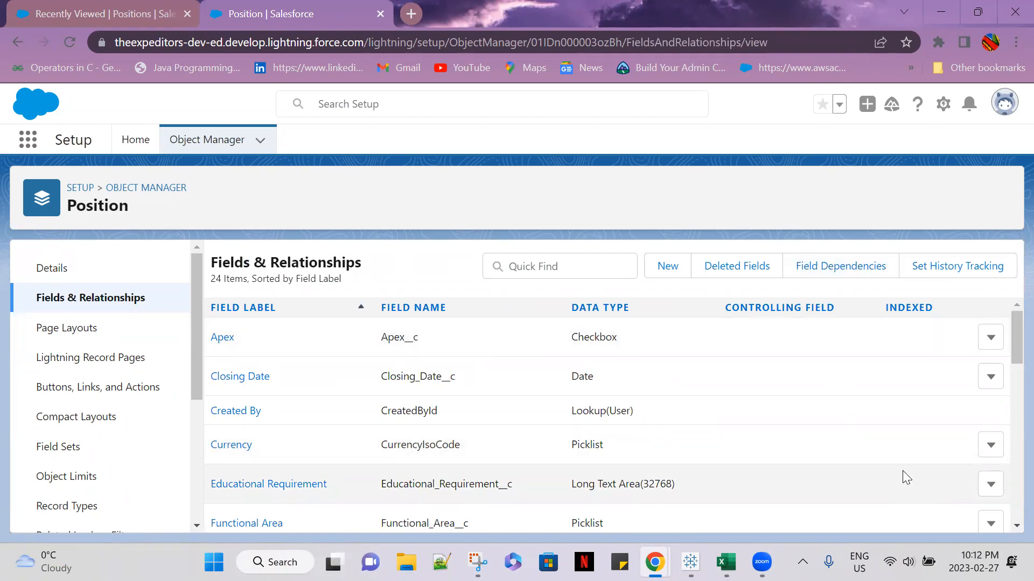
# Start a new custom field on the Position object with the Formula data type and continue to the output type
pyautogui.click(668, 268)
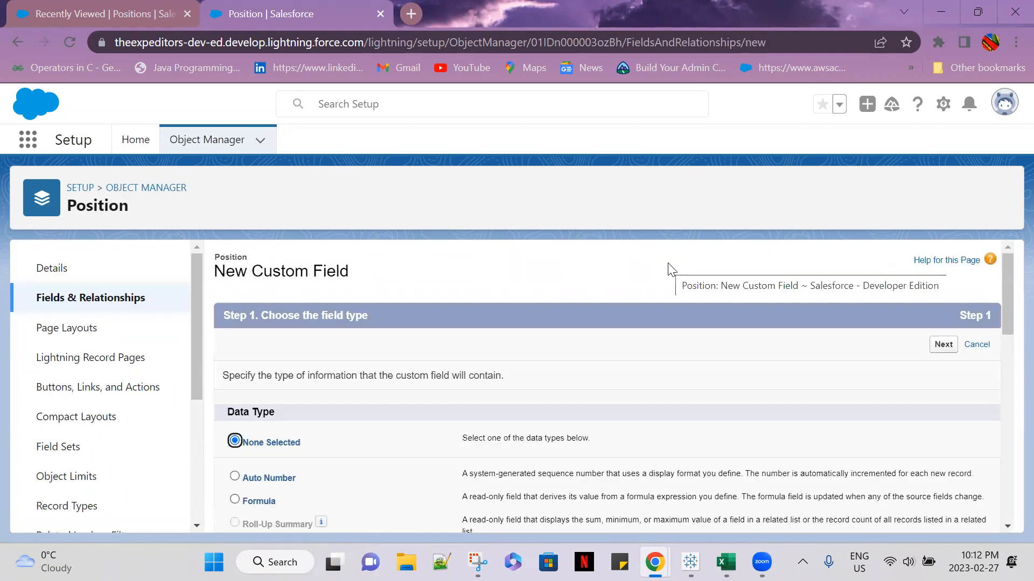
pyautogui.scroll(-4, 436, 426)
pyautogui.scroll(-5, 440, 430)
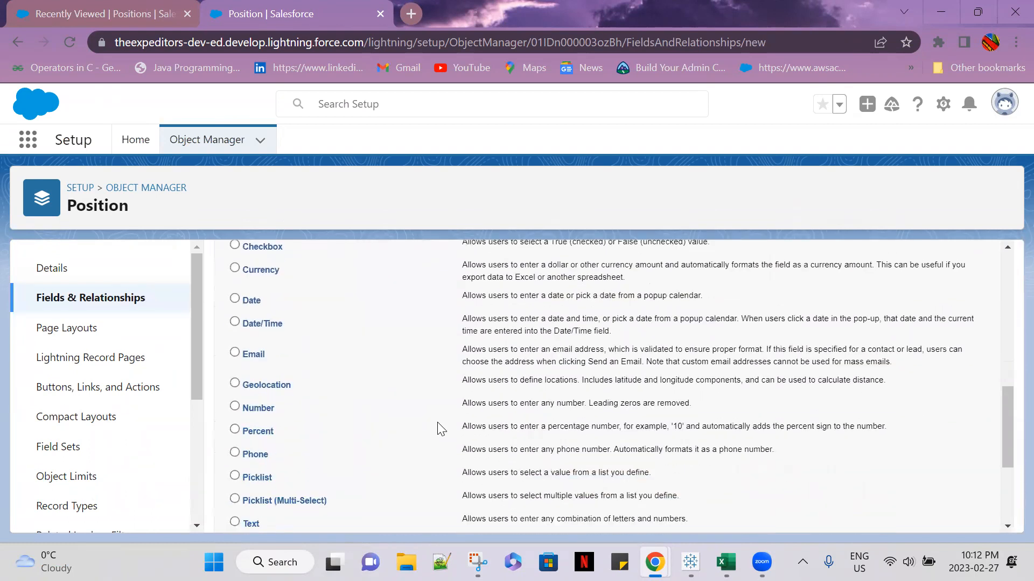
pyautogui.scroll(3, 440, 429)
pyautogui.scroll(-2, 440, 428)
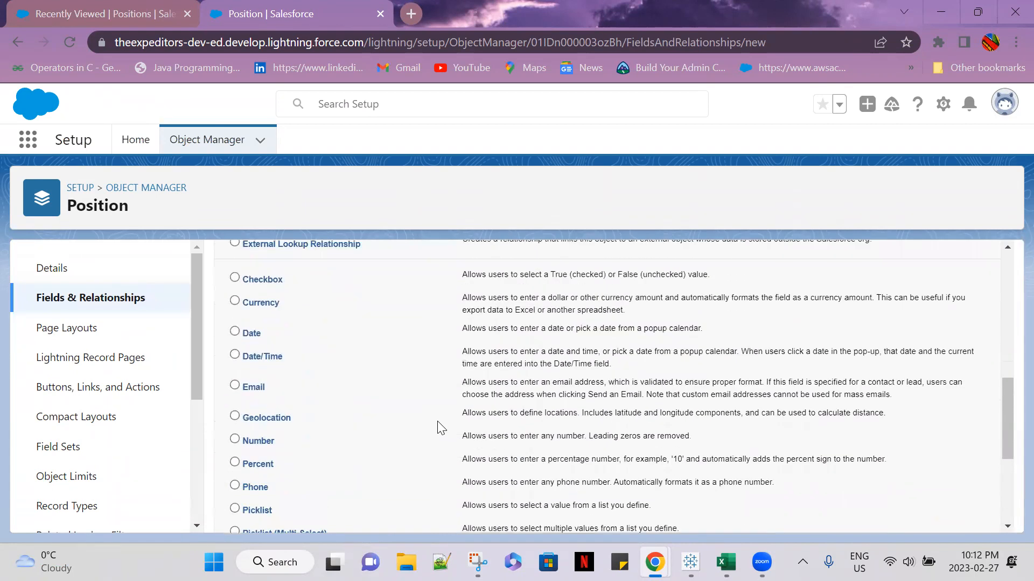
pyautogui.scroll(8, 377, 429)
pyautogui.scroll(-2, 296, 398)
pyautogui.click(237, 339)
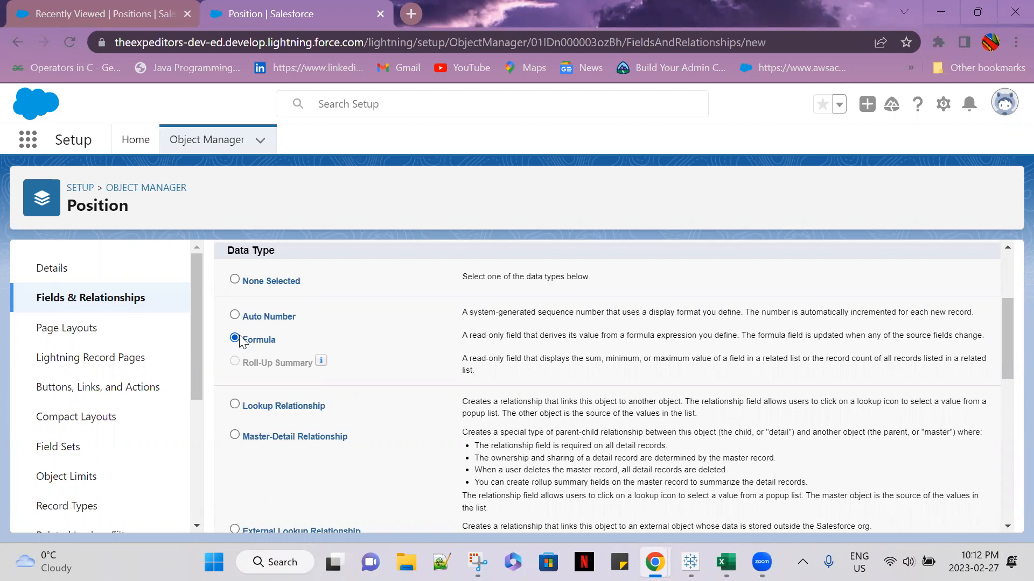
pyautogui.scroll(-10, 944, 434)
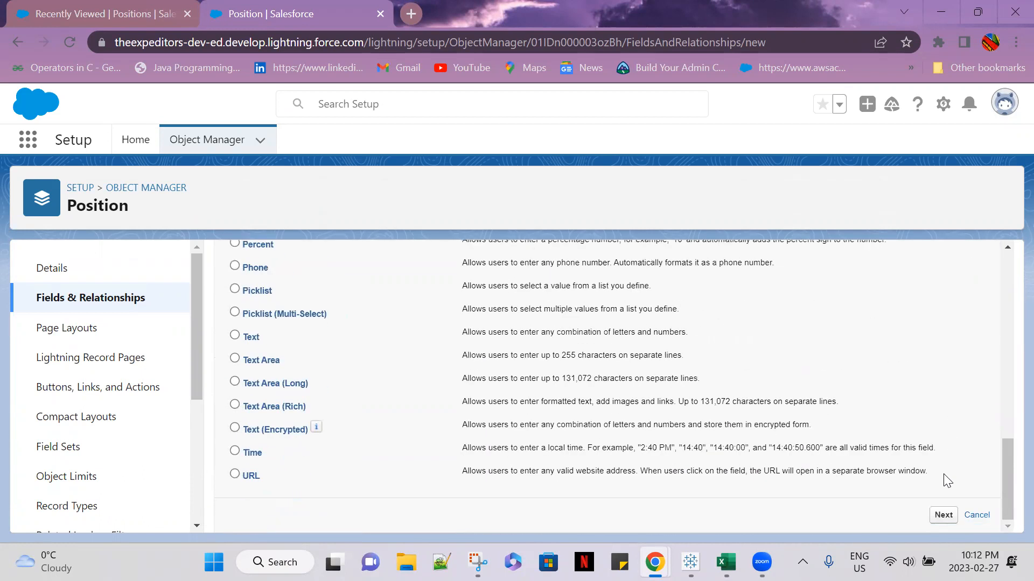
pyautogui.click(943, 515)
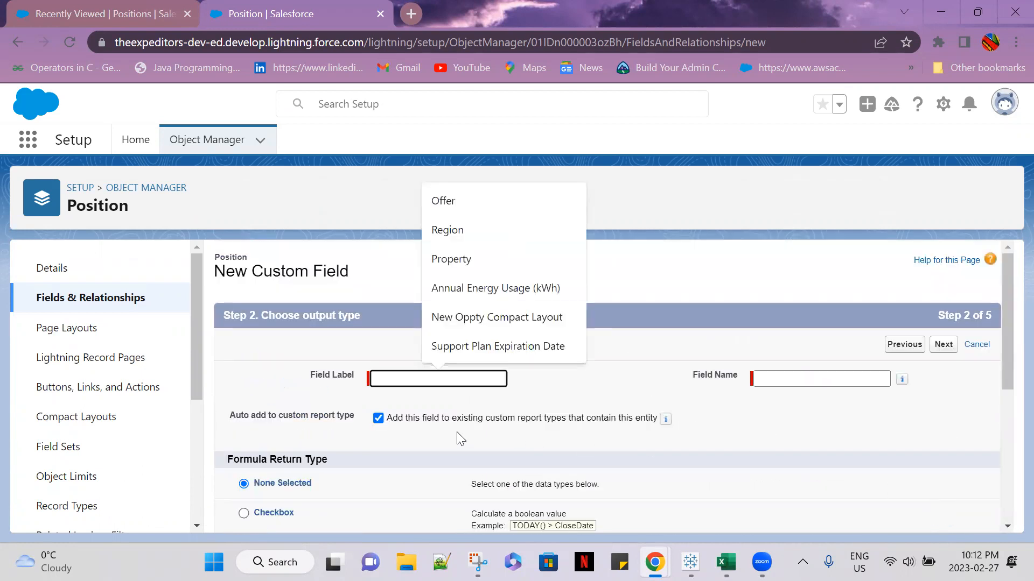
# Label the new formula field "Days Opened" and let its field name fill in as Days_Opened
pyautogui.click(392, 298)
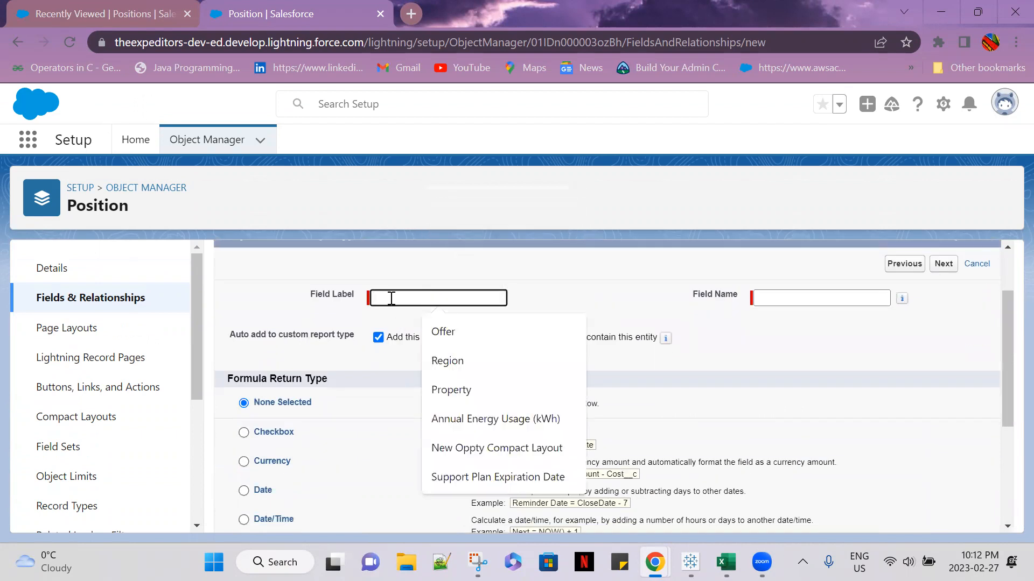
pyautogui.write('Da')
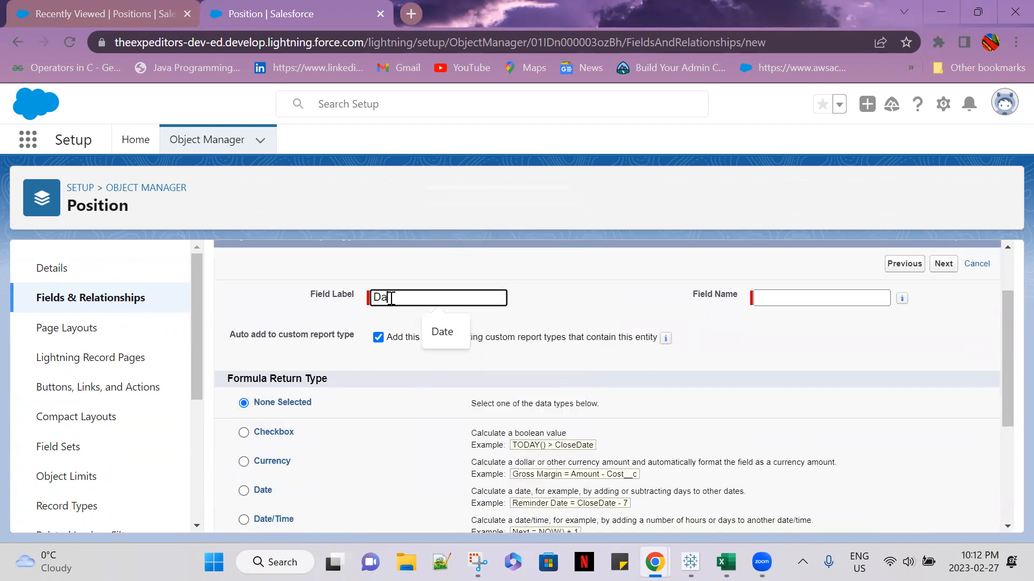
pyautogui.write('ys Open')
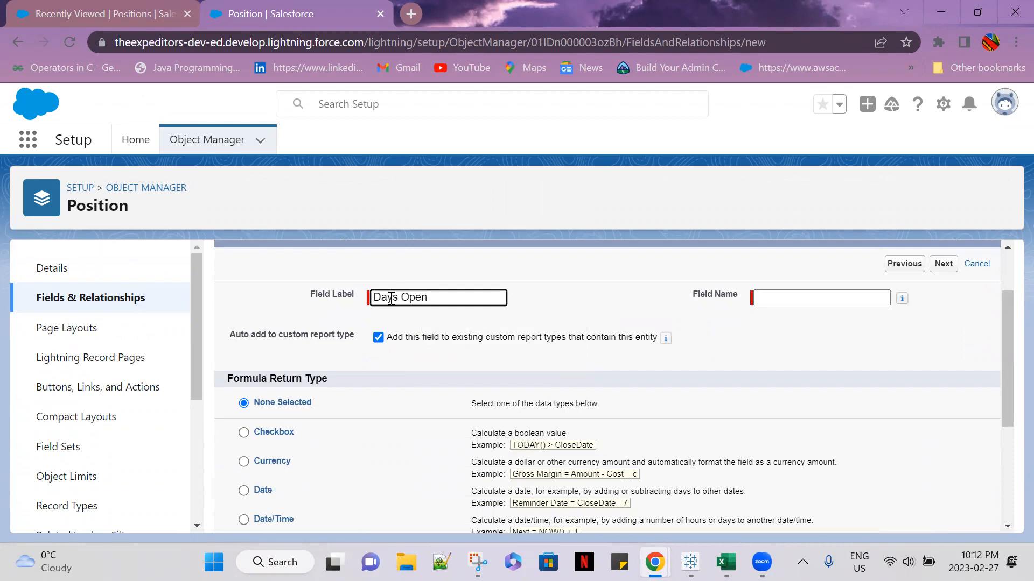
pyautogui.write('ned')
pyautogui.click(429, 296)
pyautogui.press('BackSpace')
pyautogui.click(577, 300)
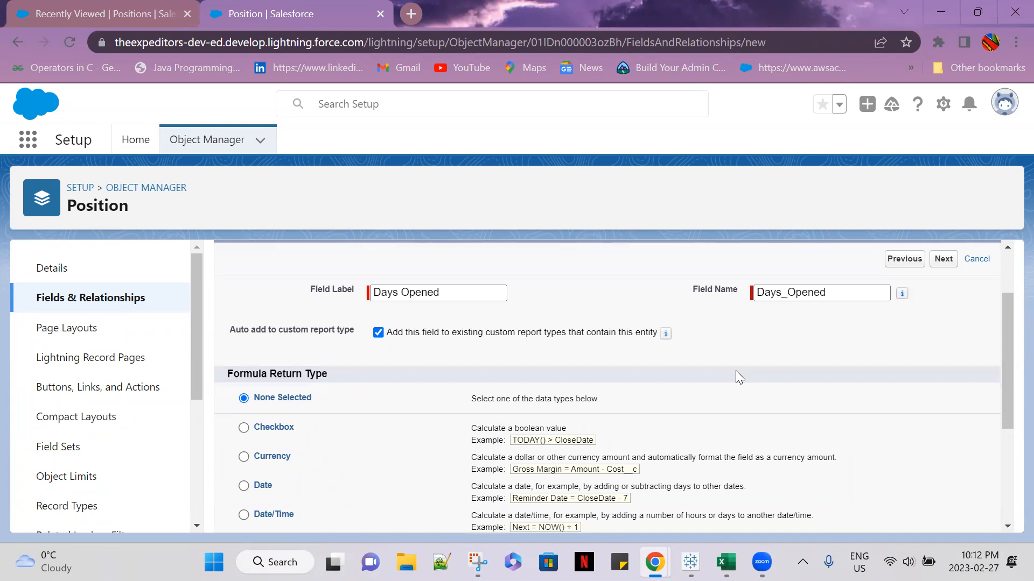
# Set the formula return type of the Days Opened field to Number
pyautogui.scroll(-1, 738, 376)
pyautogui.scroll(-1, 296, 397)
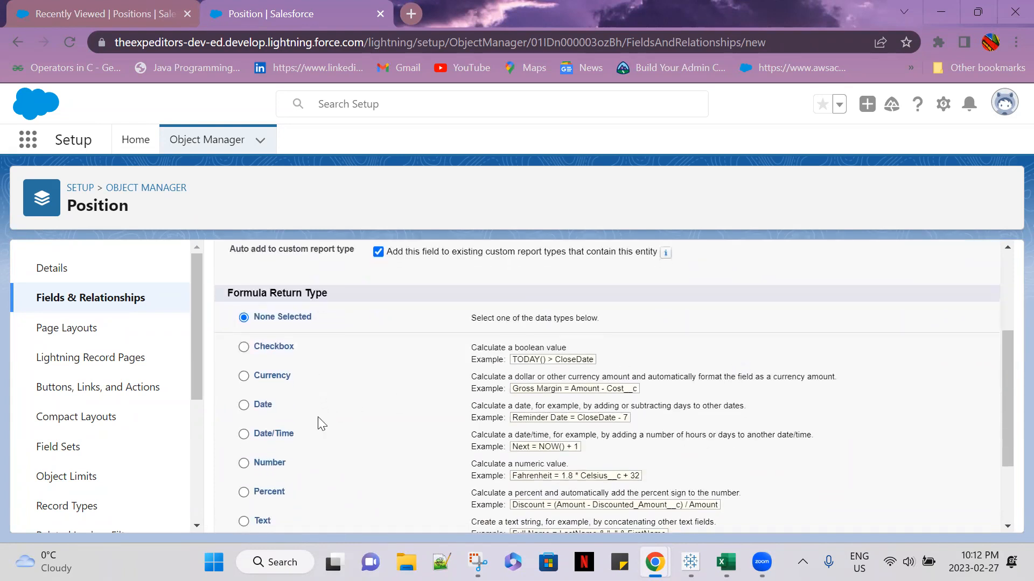
pyautogui.click(244, 388)
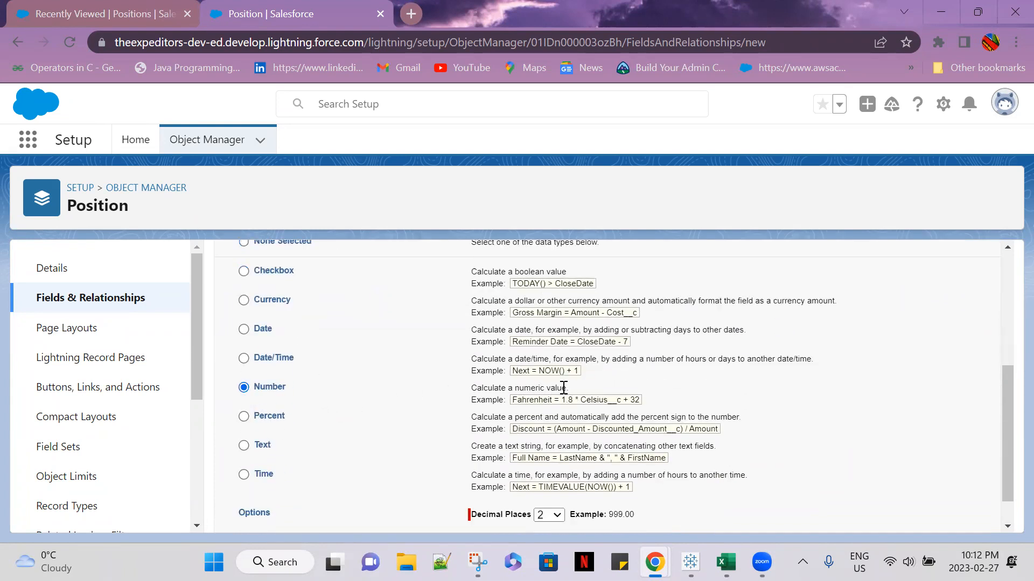
# Set the Days Opened field's decimal places to 0 and continue to the formula entry step
pyautogui.scroll(-1, 705, 444)
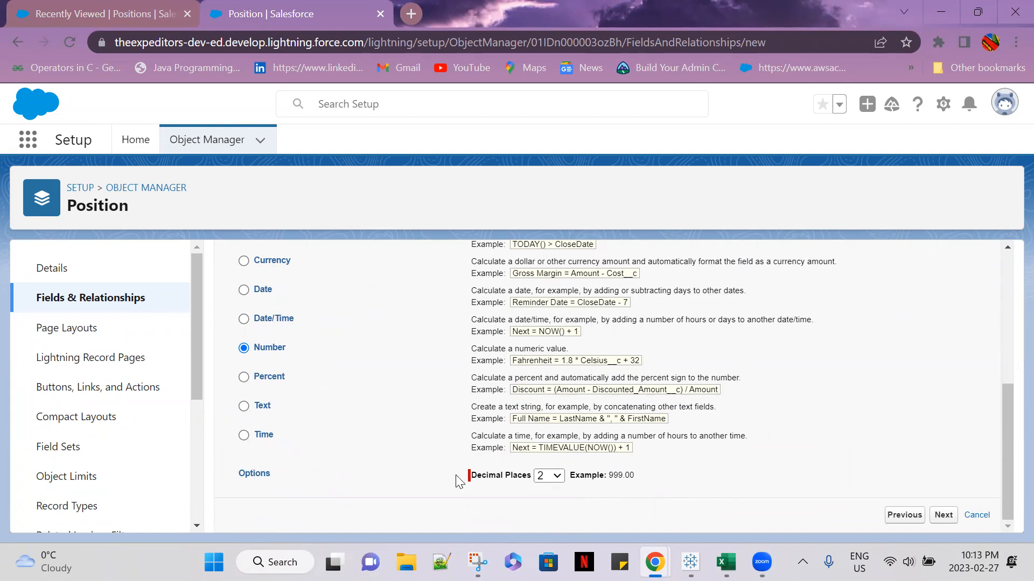
pyautogui.click(552, 478)
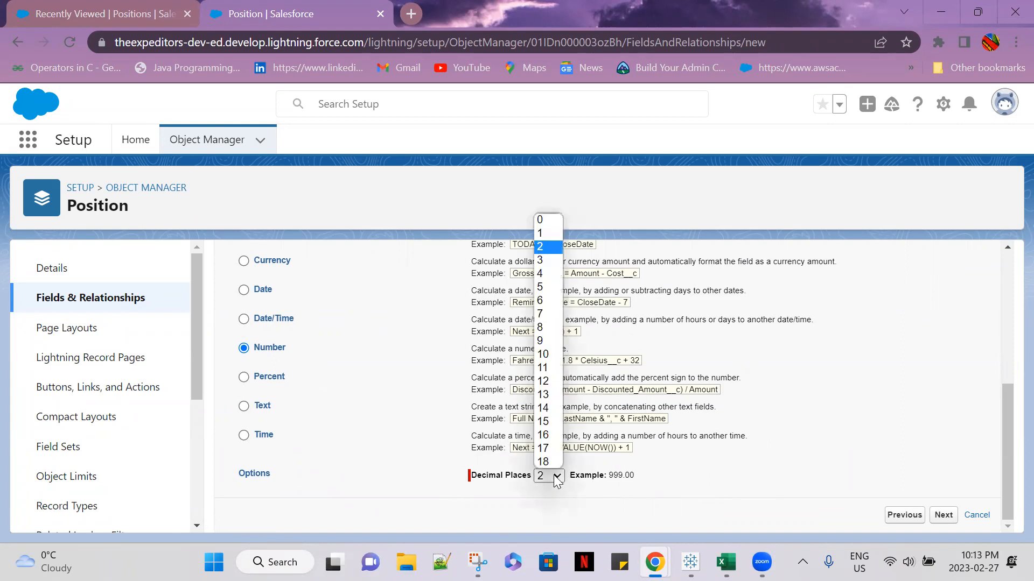
pyautogui.click(545, 220)
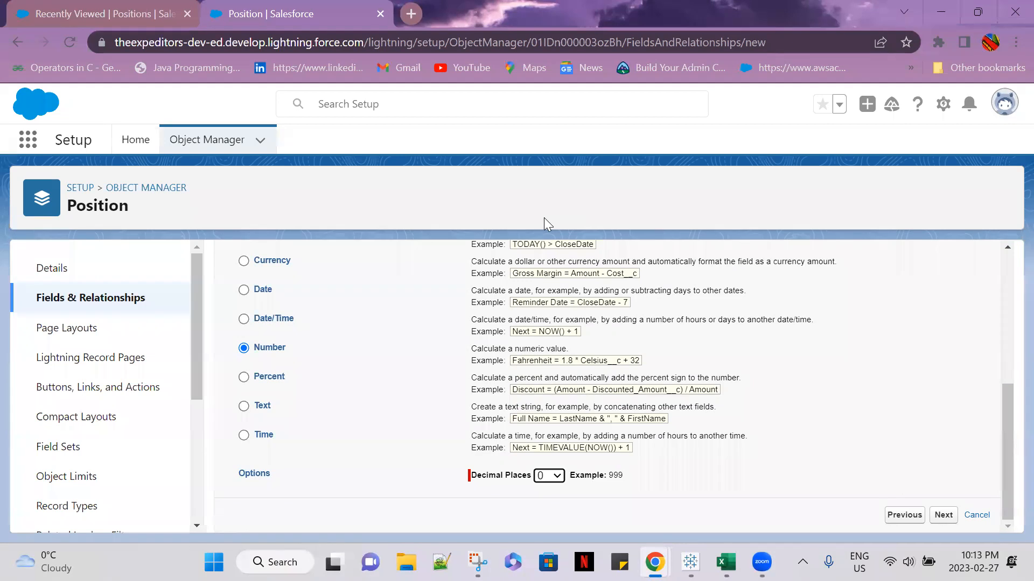
pyautogui.click(943, 515)
pyautogui.scroll(-3, 818, 414)
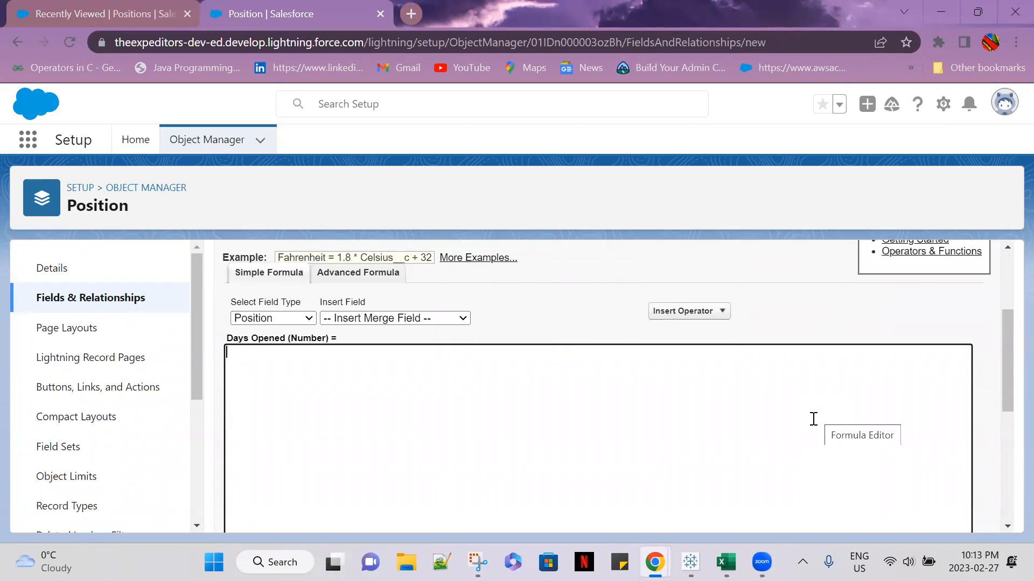
pyautogui.scroll(2, 815, 446)
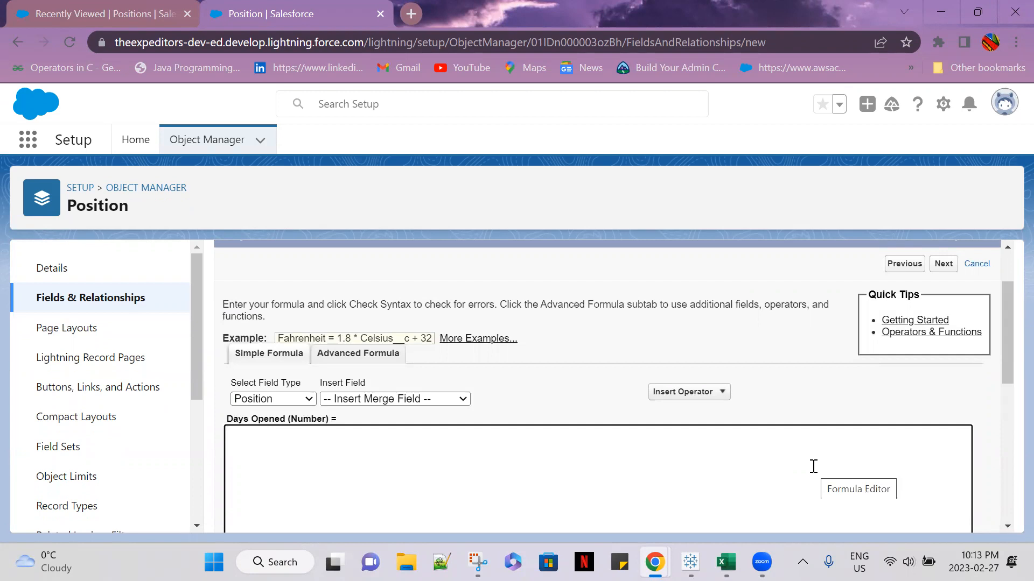
# Open a new Position record form in the Recruitment app and examine its Open Date, Hire By Date and Closing Date fields
pyautogui.click(814, 466)
pyautogui.hotkey('ctrl', 'shift', 'Tab')
pyautogui.click(819, 199)
pyautogui.scroll(-8, 356, 304)
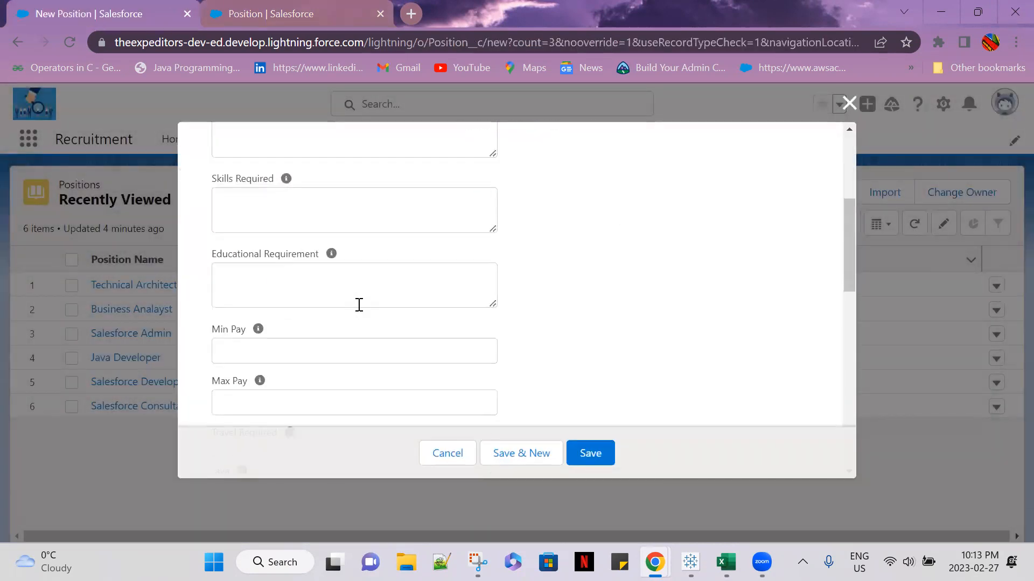
pyautogui.scroll(-3, 360, 310)
pyautogui.scroll(-2, 357, 310)
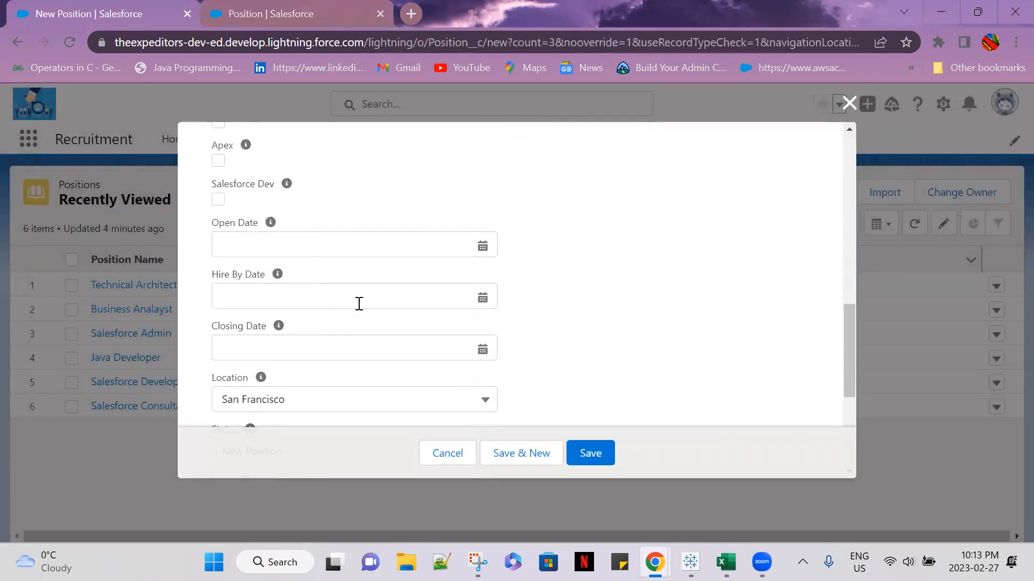
pyautogui.moveTo(213, 223); pyautogui.dragTo(254, 240)
pyautogui.moveTo(212, 275); pyautogui.dragTo(276, 281)
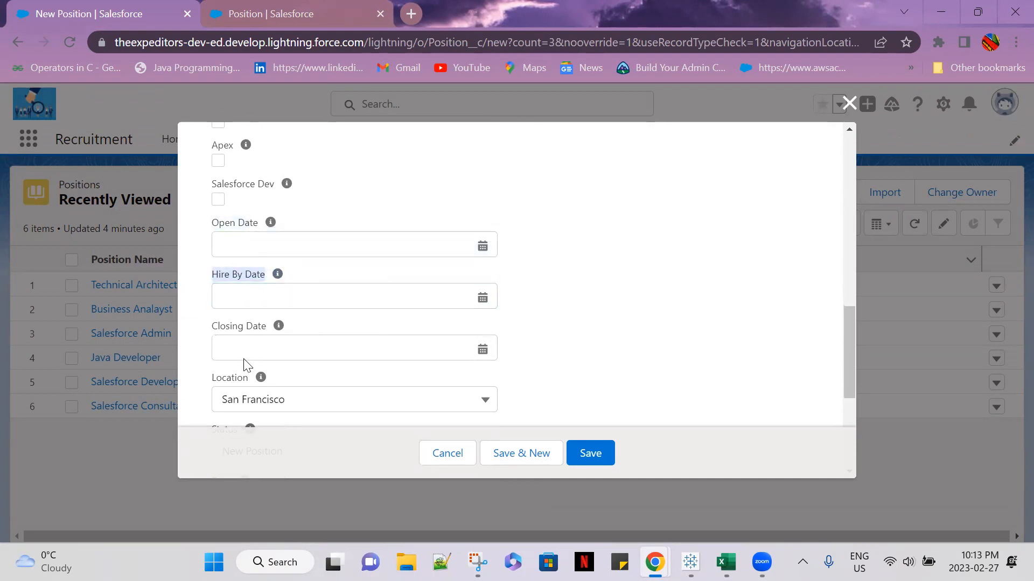
pyautogui.click(575, 350)
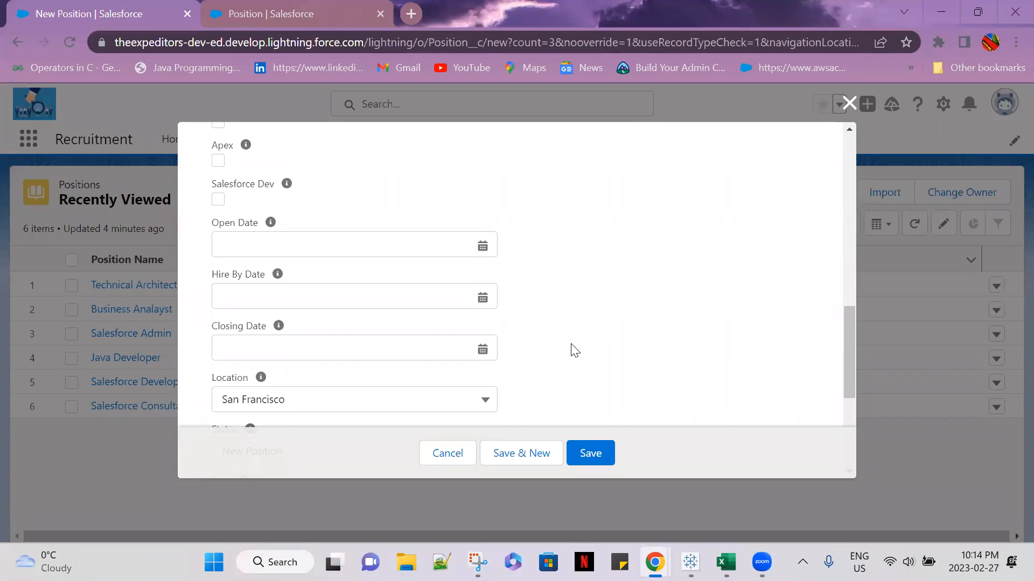
pyautogui.scroll(2, 511, 243)
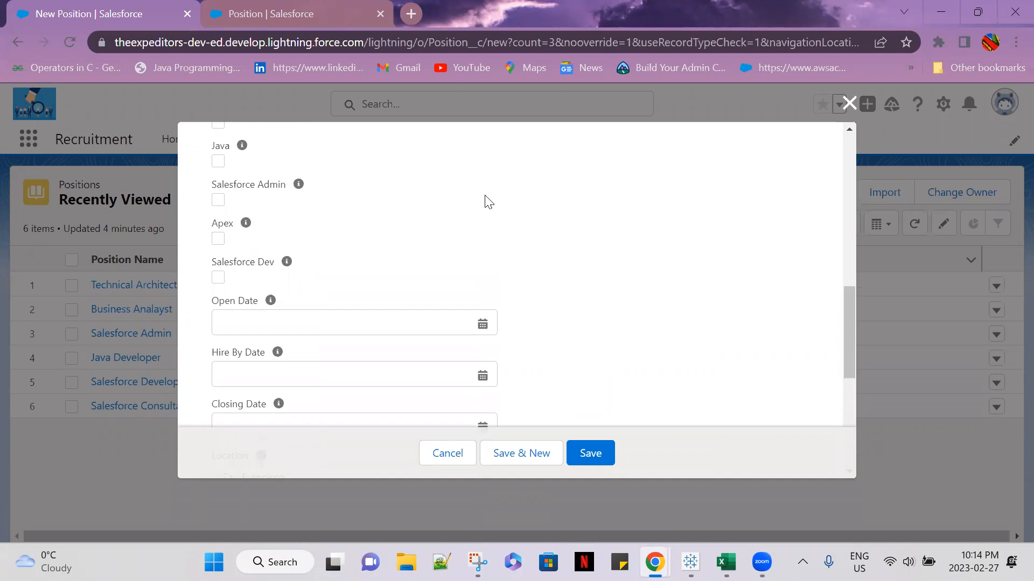
# Return to the Days Opened formula setup and examine the simple formula editor's field type choices, keeping Position selected
pyautogui.click(271, 14)
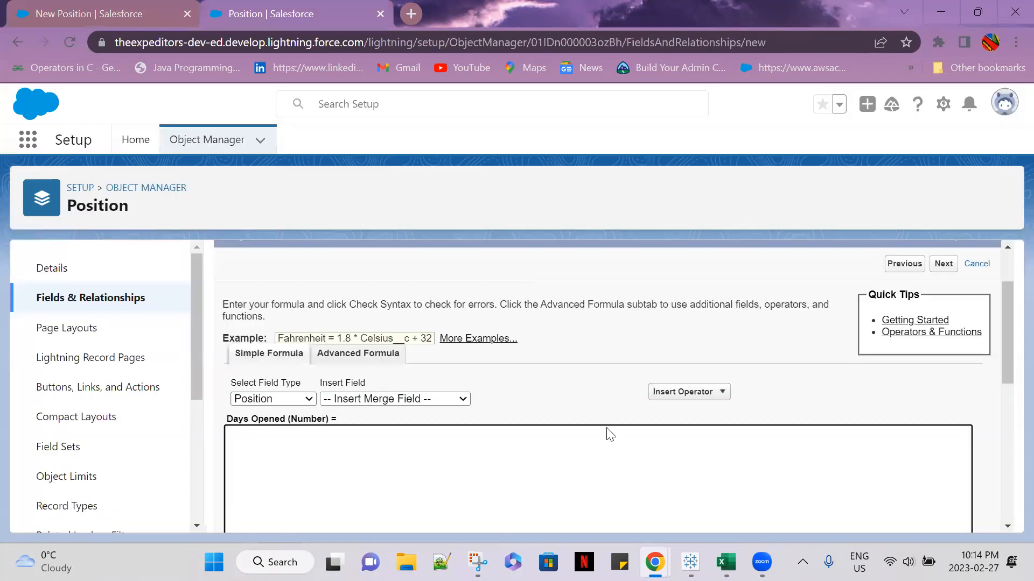
pyautogui.scroll(-1, 403, 360)
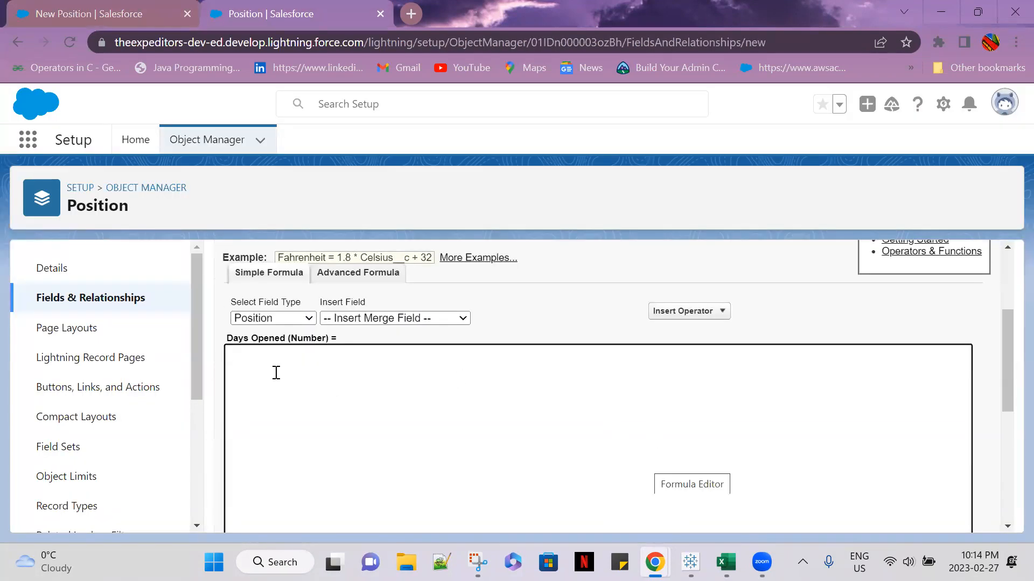
pyautogui.click(362, 321)
pyautogui.click(298, 380)
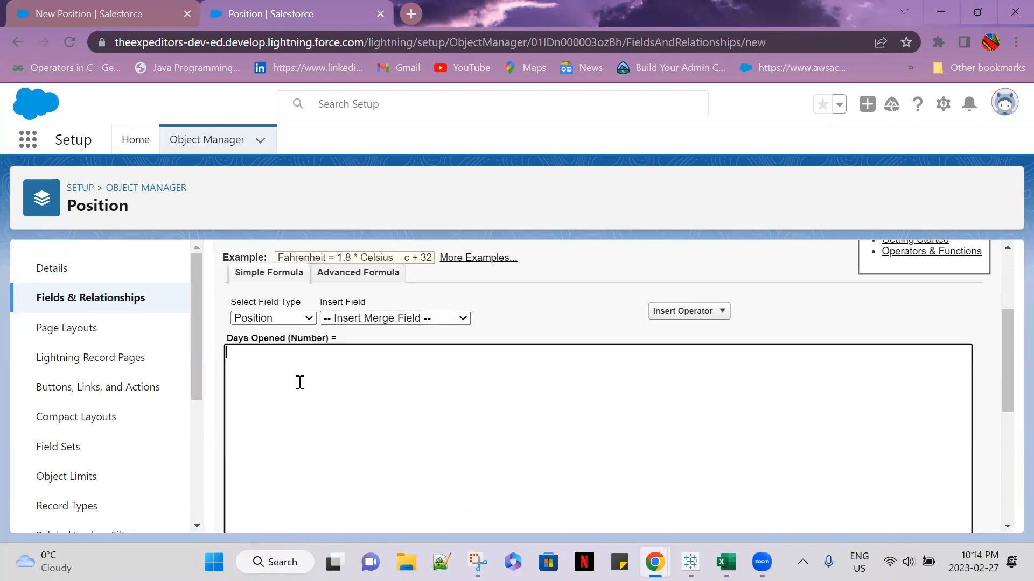
pyautogui.click(292, 322)
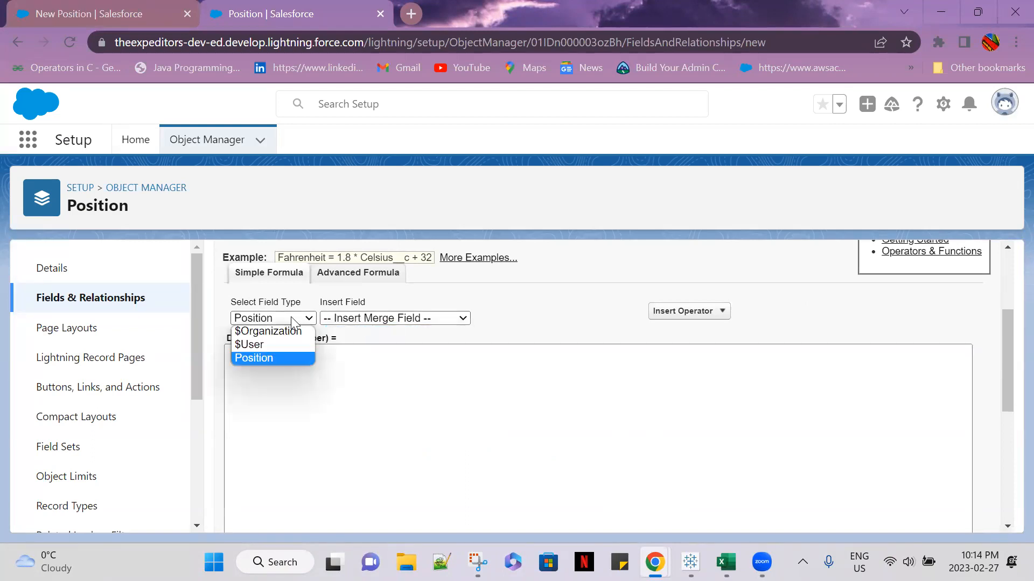
pyautogui.click(278, 358)
pyautogui.click(278, 395)
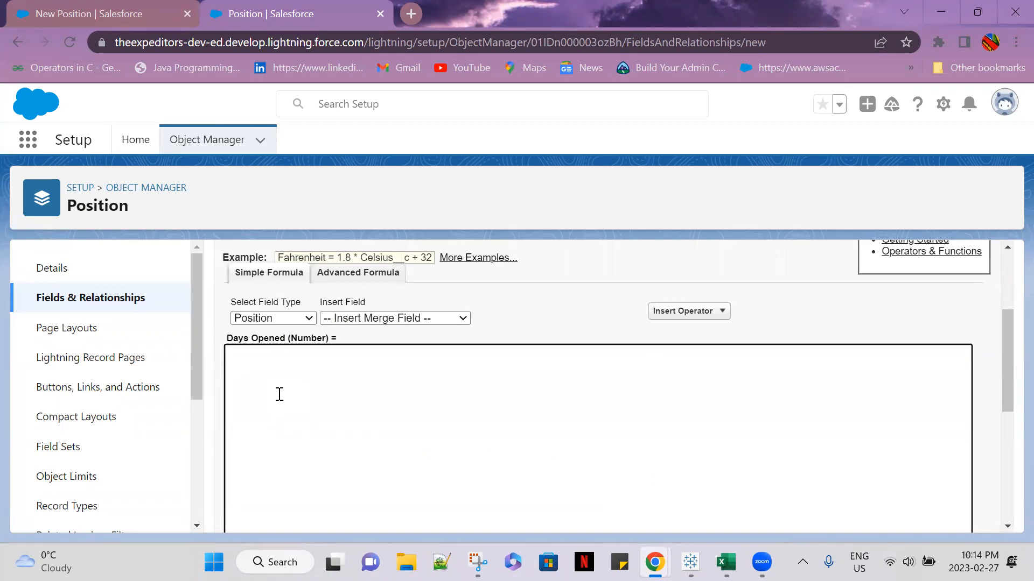
pyautogui.scroll(-5, 1000, 379)
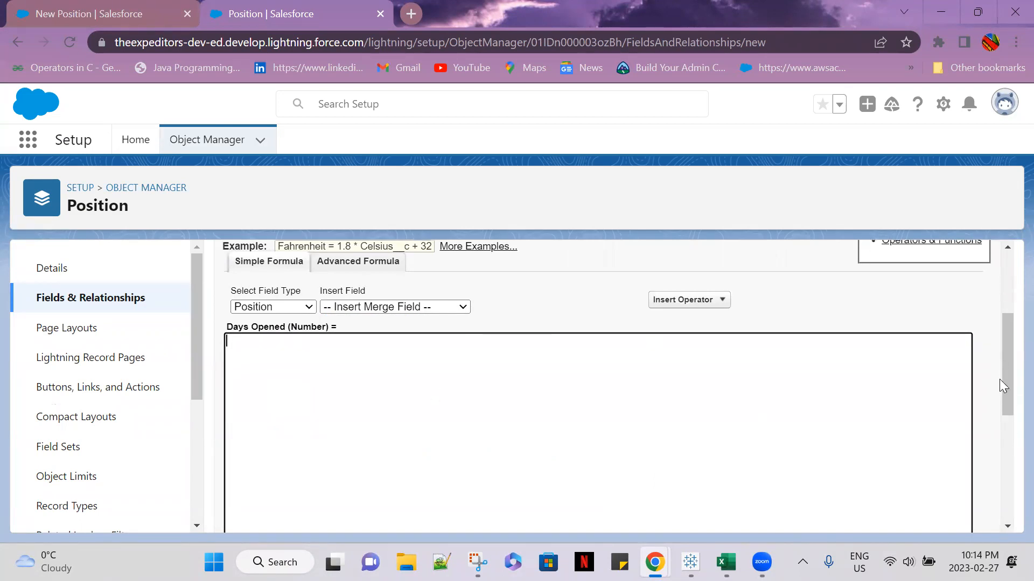
pyautogui.scroll(5, 1000, 379)
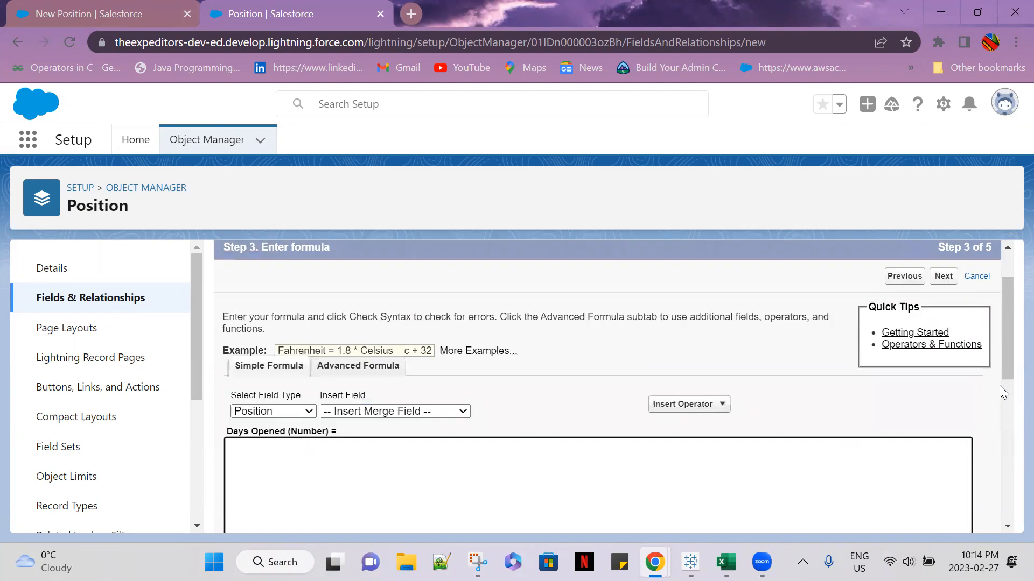
pyautogui.scroll(-2, 1000, 385)
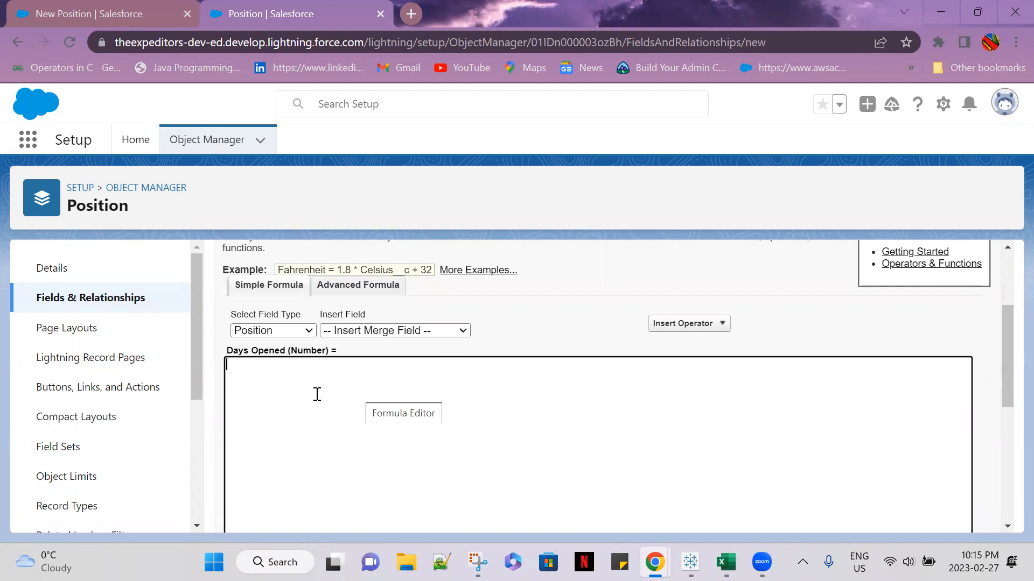
# Switch the Days Opened formula to the advanced editor and review its function categories and available operators
pyautogui.click(363, 293)
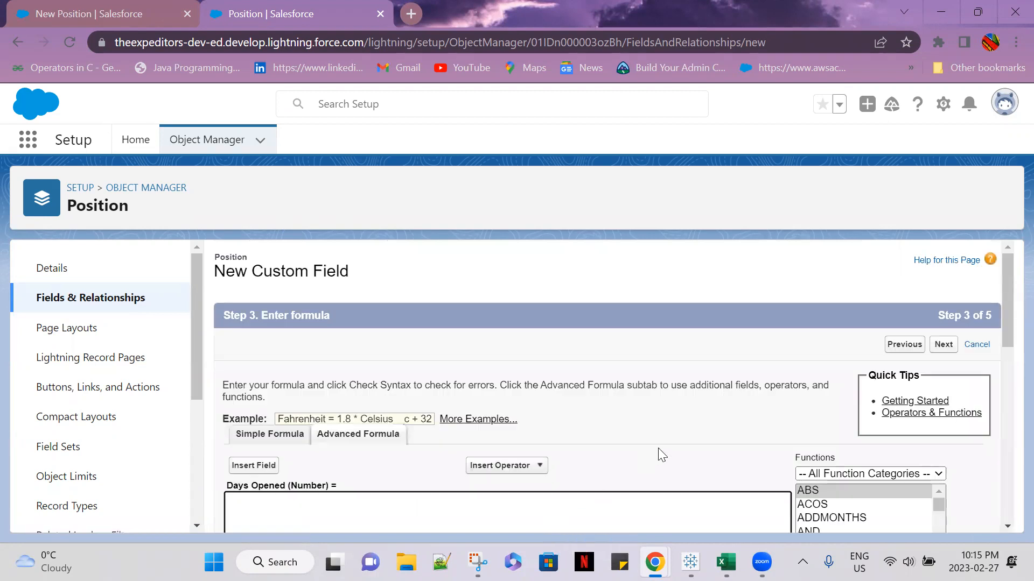
pyautogui.scroll(-2, 657, 451)
pyautogui.scroll(-1, 659, 451)
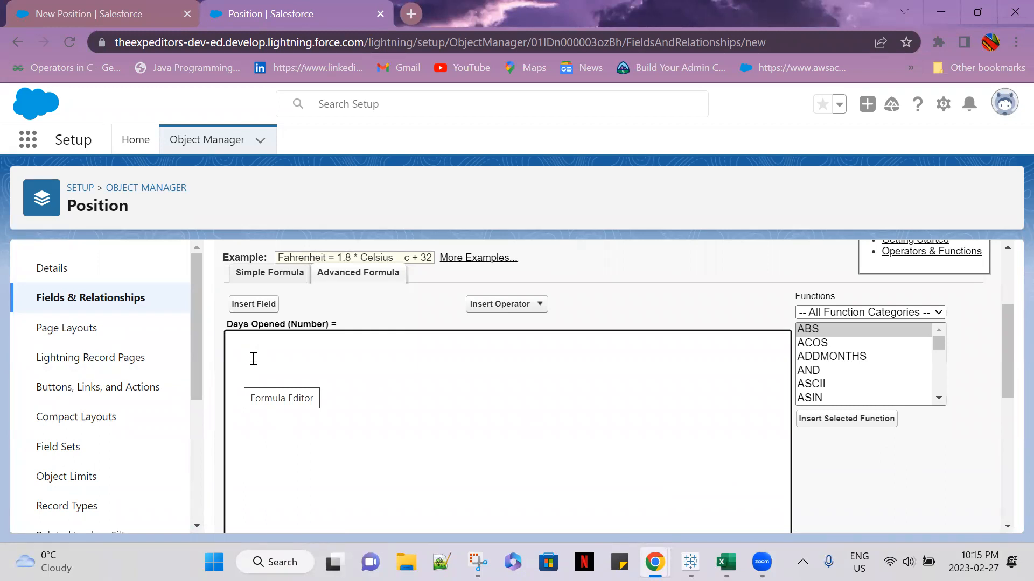
pyautogui.click(898, 314)
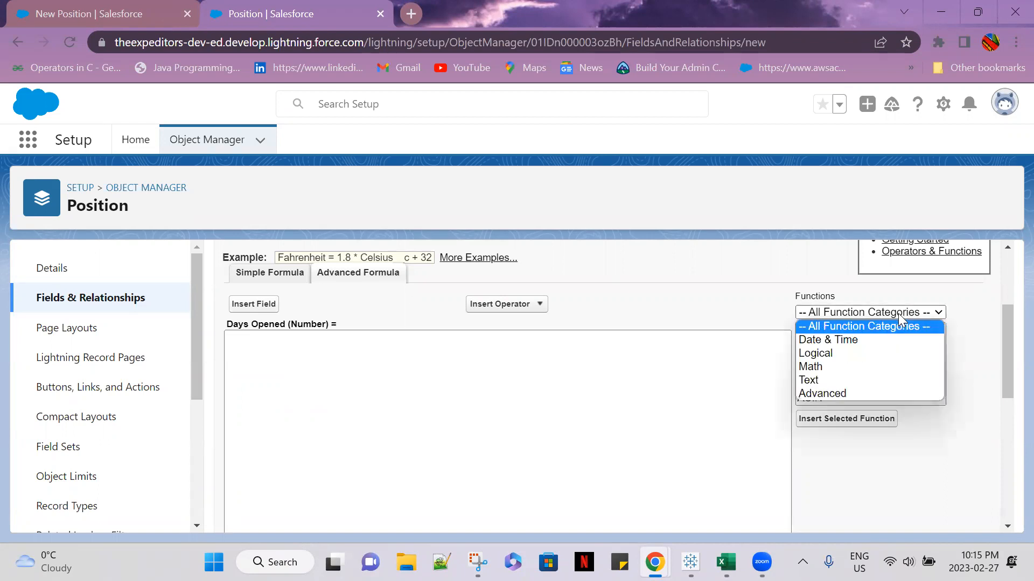
pyautogui.click(711, 401)
pyautogui.click(538, 305)
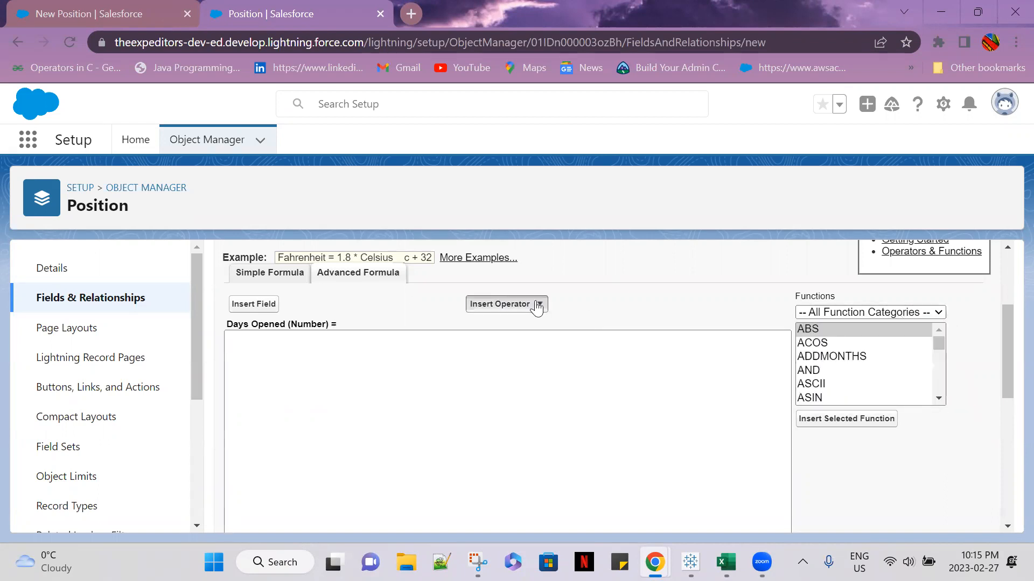
pyautogui.click(697, 373)
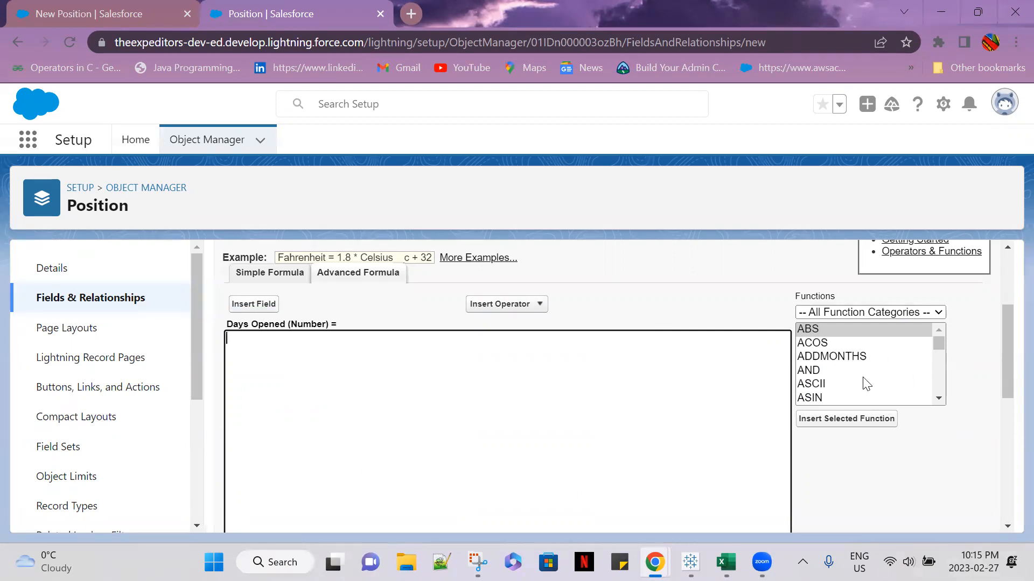
# Find the IF function in the function list and insert it into the Days Opened formula
pyautogui.moveTo(939, 344); pyautogui.dragTo(940, 341)
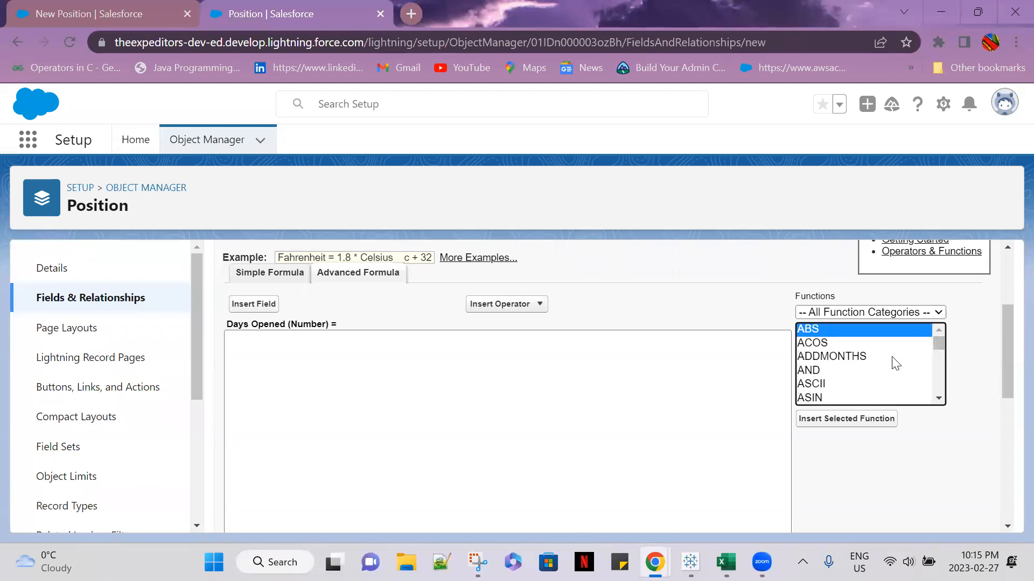
pyautogui.press('i')
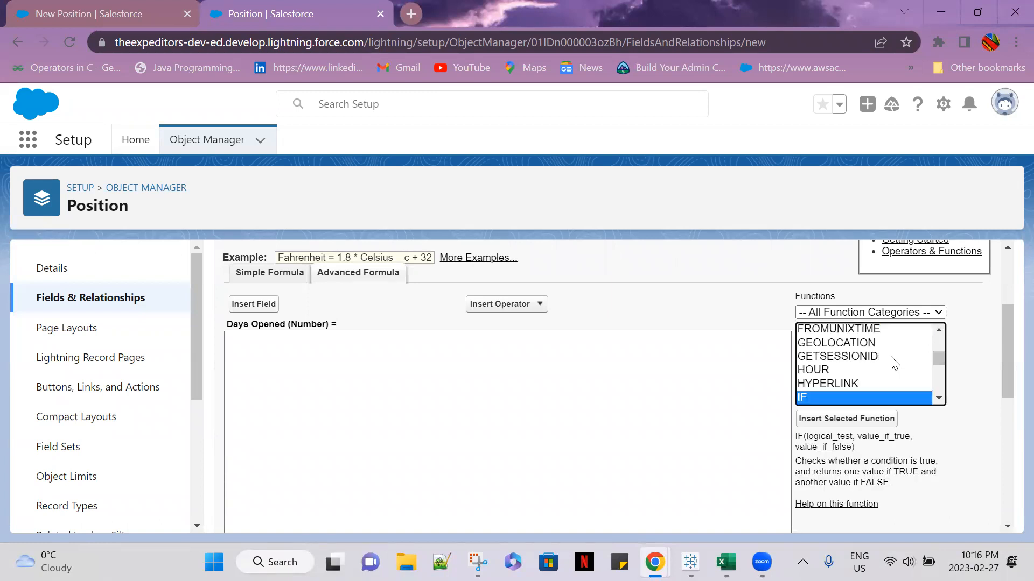
pyautogui.click(845, 396)
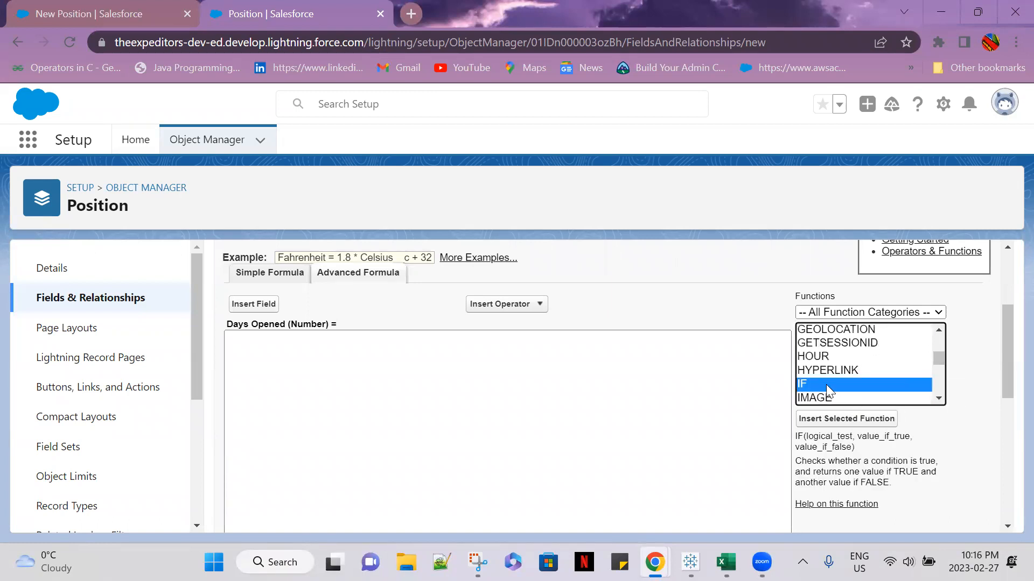
pyautogui.doubleClick(825, 384)
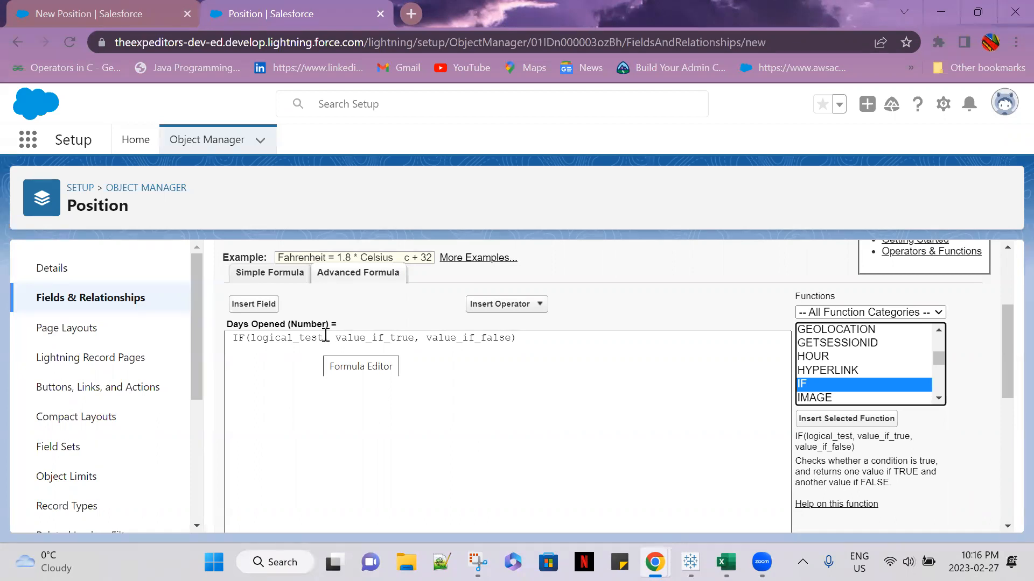
# Replace the IF function's logical_test placeholder with the ISBLANK function
pyautogui.moveTo(323, 338); pyautogui.dragTo(250, 338)
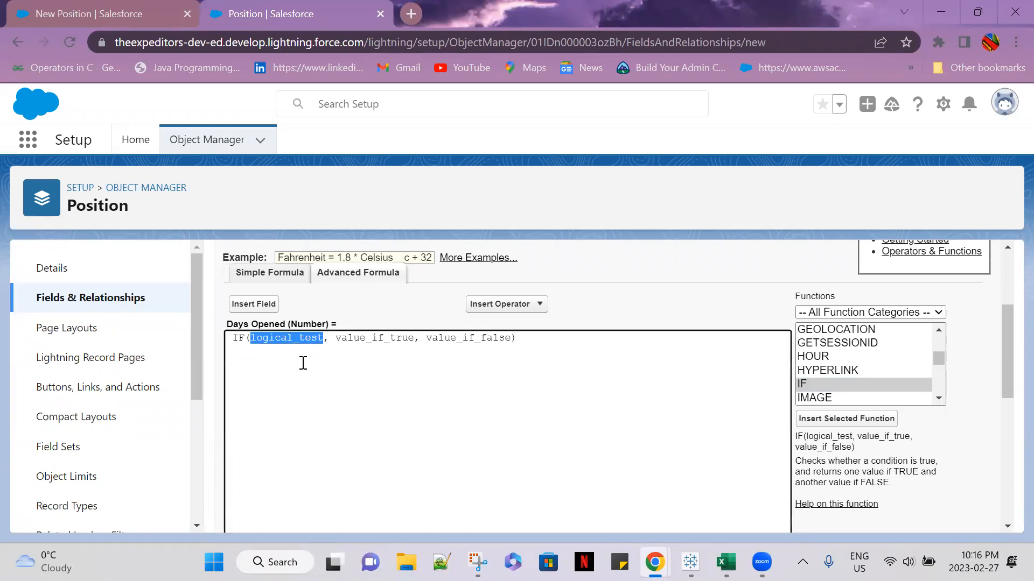
pyautogui.press('BackSpace')
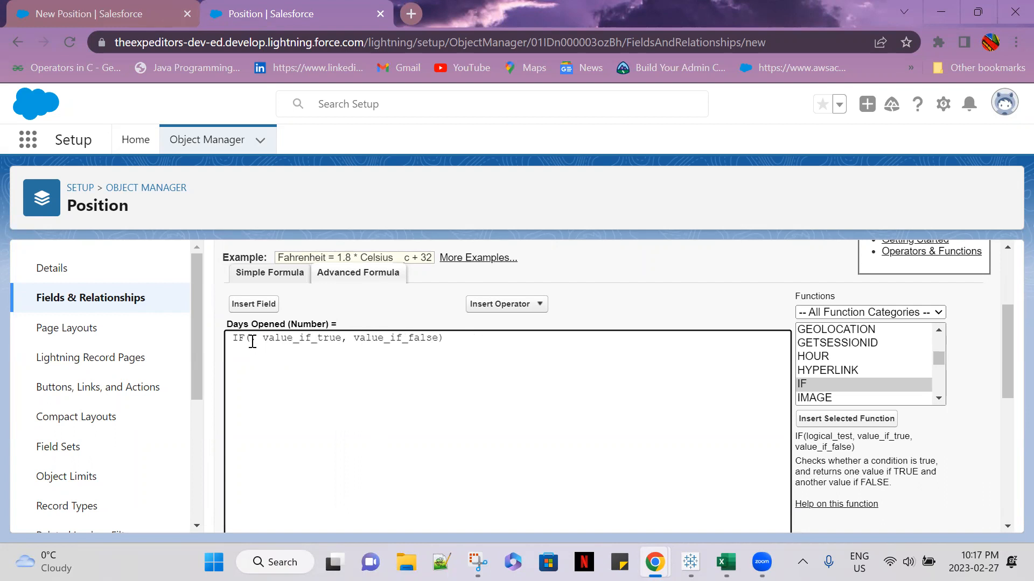
pyautogui.moveTo(939, 358); pyautogui.dragTo(940, 363)
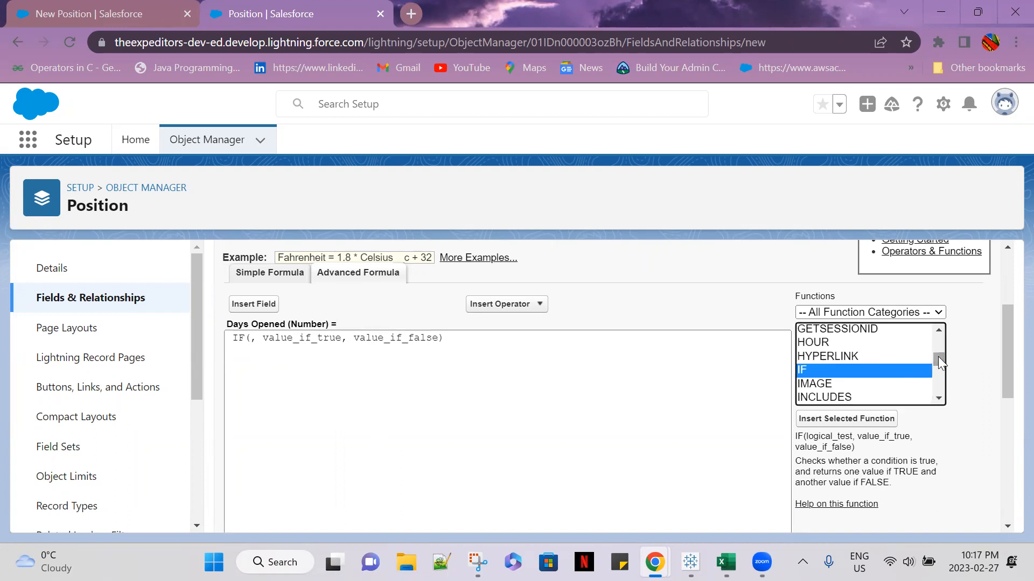
pyautogui.press('Down')
pyautogui.press('Down')
pyautogui.press('Down')
pyautogui.press('Down')
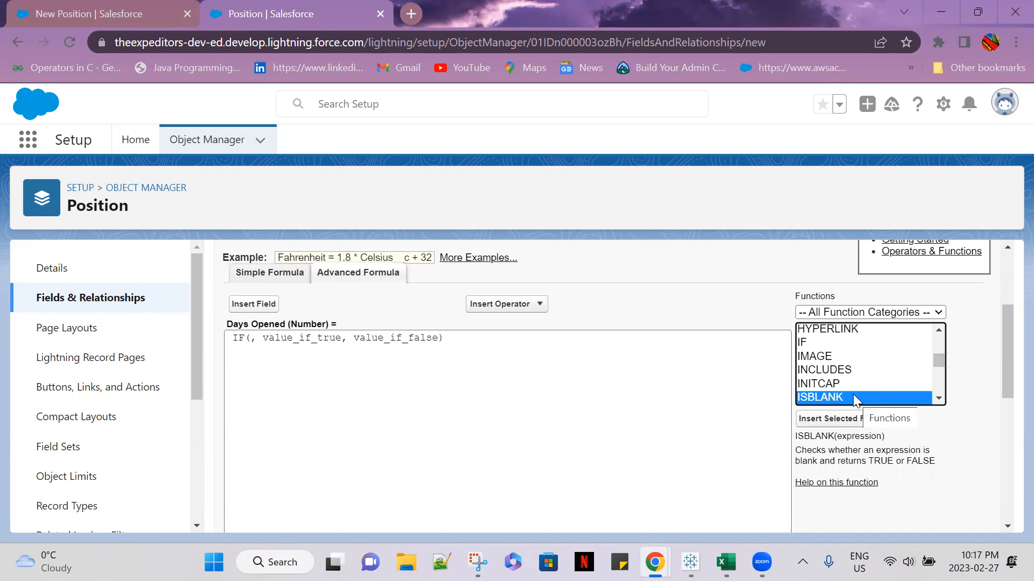
pyautogui.doubleClick(827, 396)
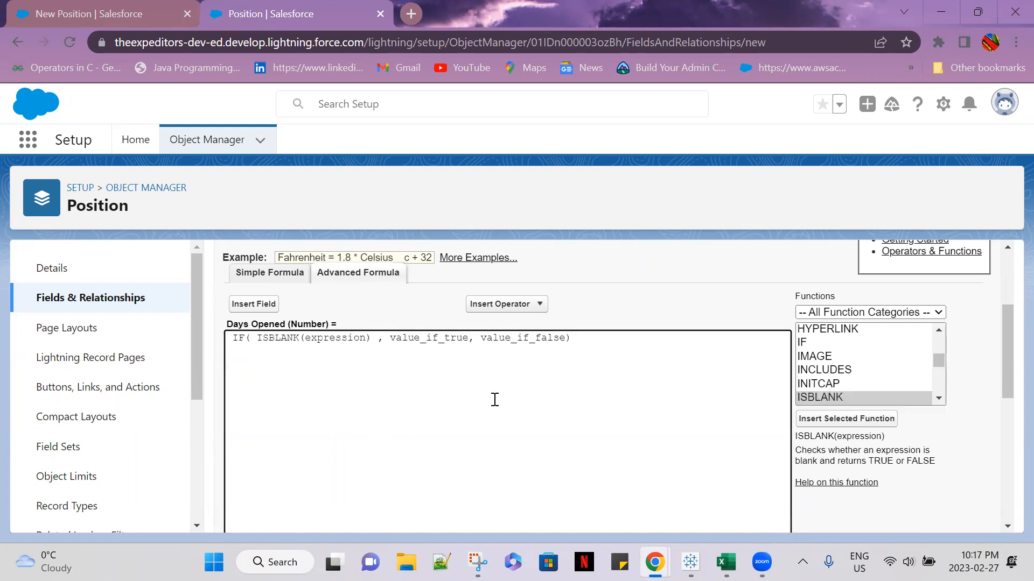
# Replace the expression placeholder inside ISBLANK with the Position object's Closing Date field
pyautogui.click(366, 338)
pyautogui.press('BackSpace')
pyautogui.press('BackSpace')
pyautogui.press('BackSpace')
pyautogui.press('BackSpace')
pyautogui.press('BackSpace')
pyautogui.press('BackSpace')
pyautogui.press('BackSpace')
pyautogui.press('BackSpace')
pyautogui.press('BackSpace')
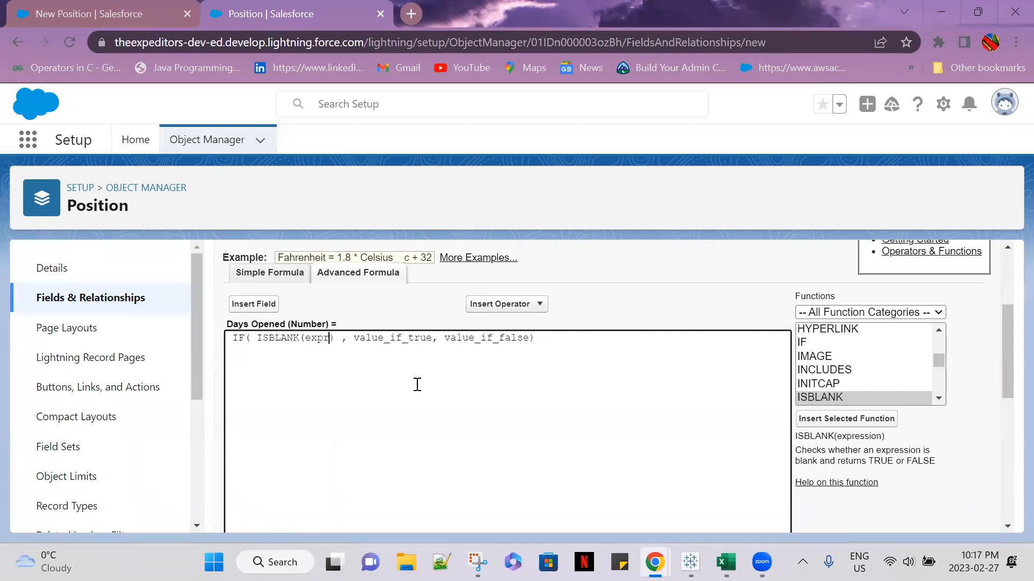
pyautogui.press('BackSpace')
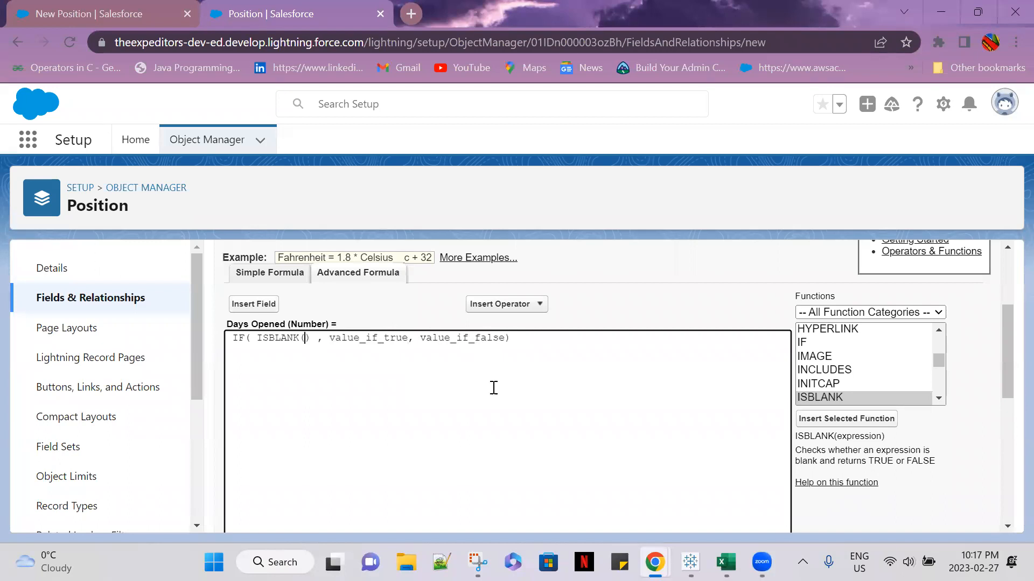
pyautogui.click(259, 304)
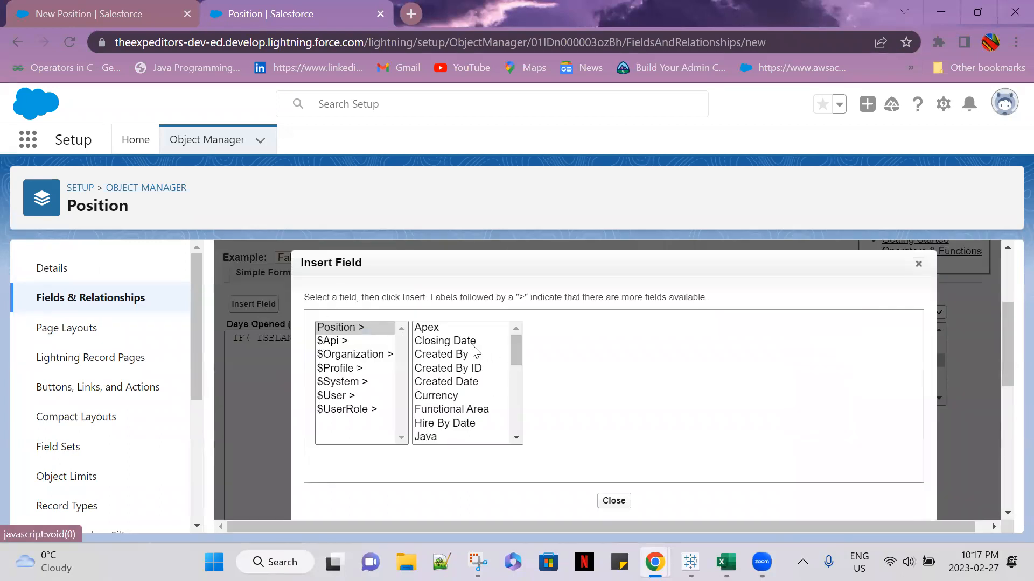
pyautogui.click(468, 345)
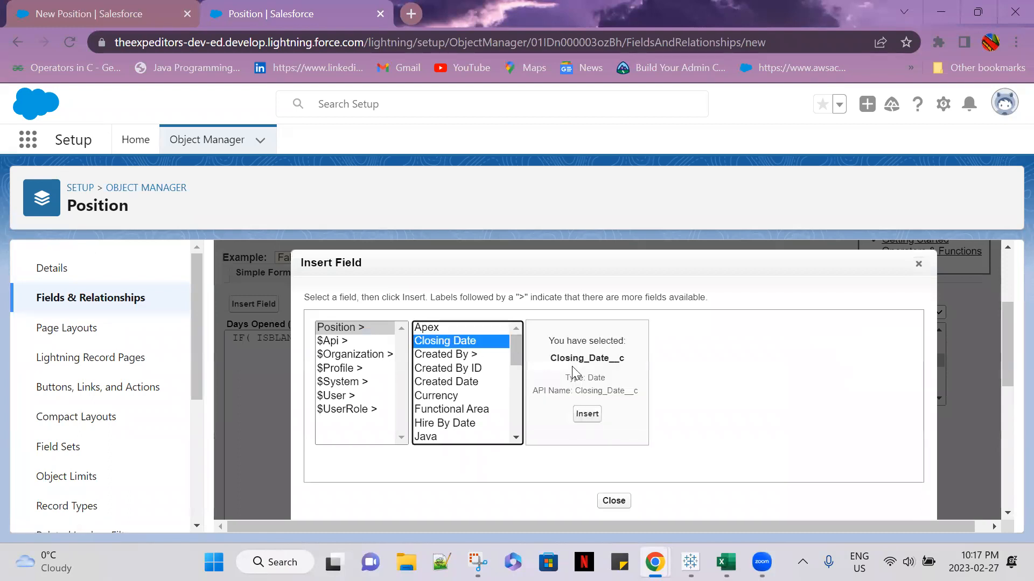
pyautogui.click(587, 414)
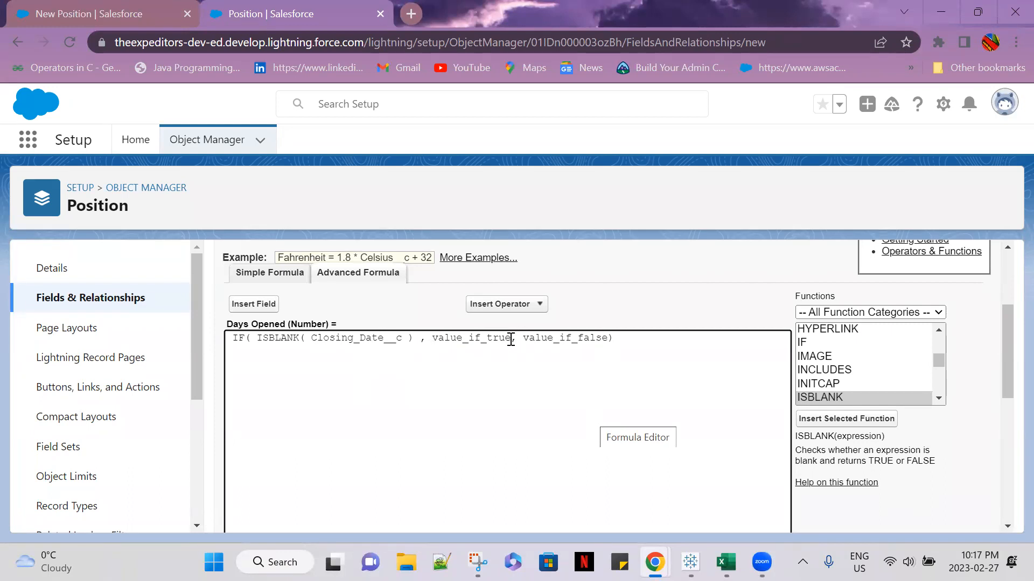
# Replace the IF function's value_if_true placeholder with the TODAY function and remove the extra space before it
pyautogui.moveTo(511, 339); pyautogui.dragTo(433, 339)
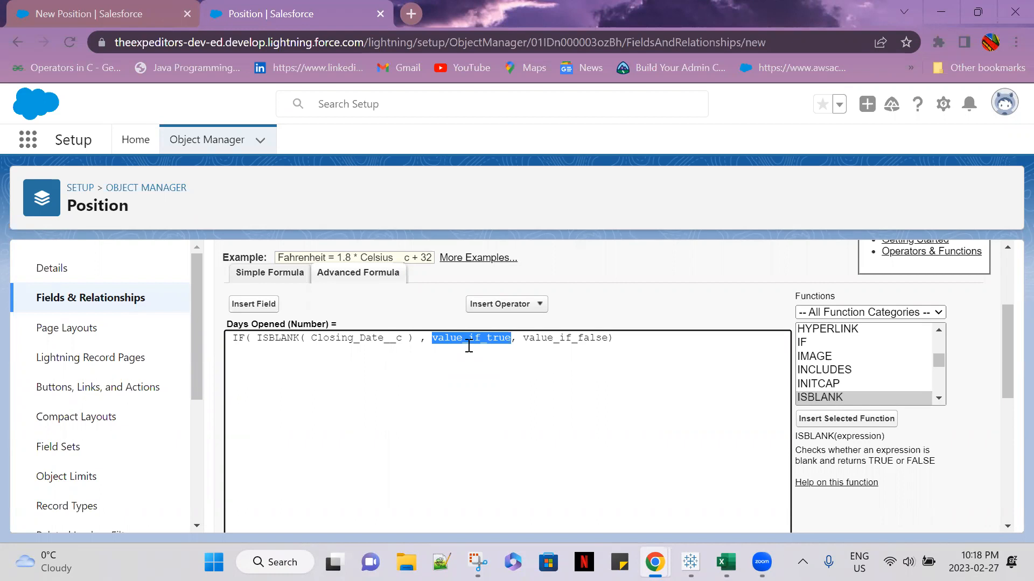
pyautogui.press('BackSpace')
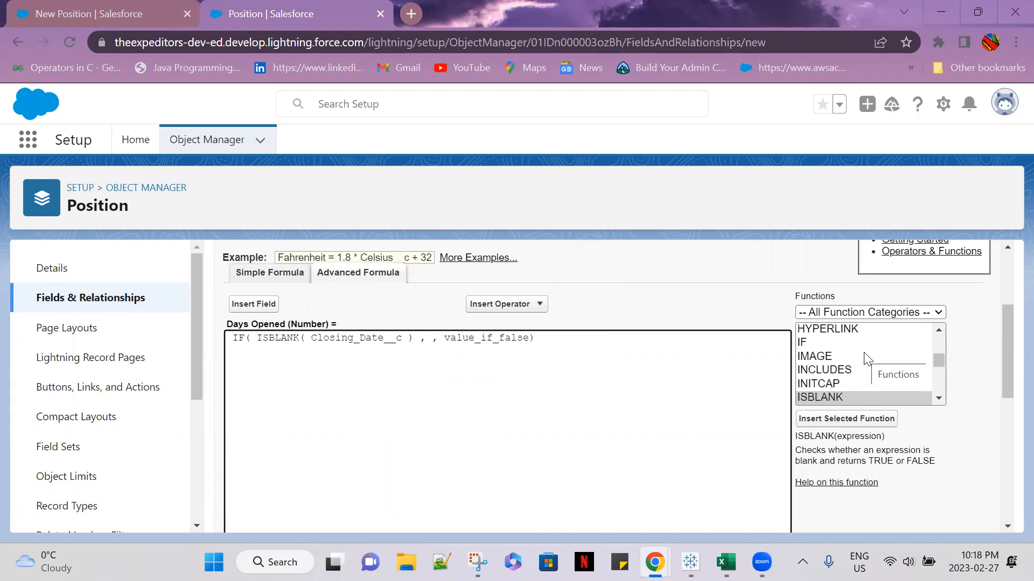
pyautogui.write('to')
pyautogui.press('BackSpace')
pyautogui.press('BackSpace')
pyautogui.click(833, 401)
pyautogui.press('t')
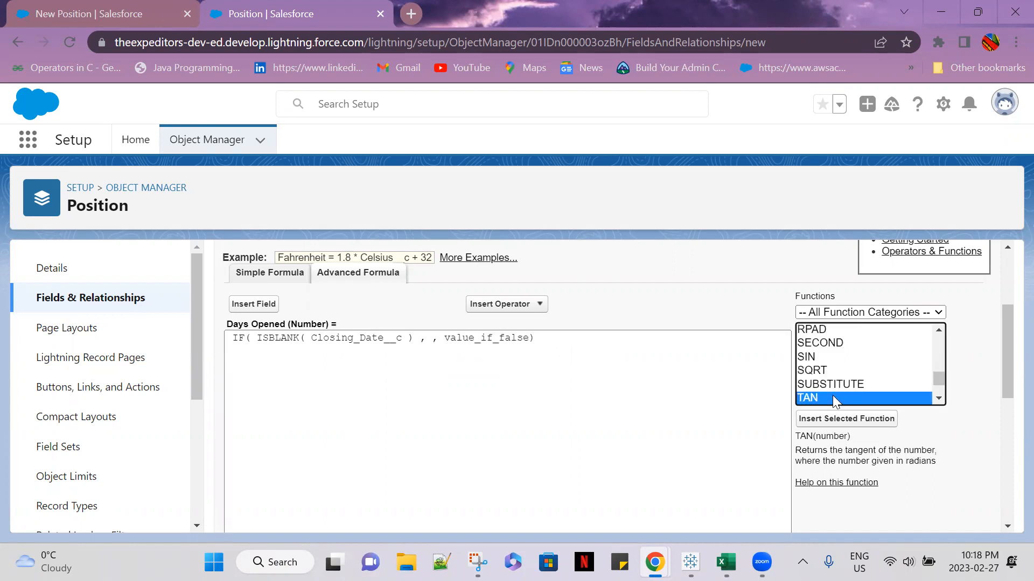
pyautogui.press('o')
pyautogui.doubleClick(832, 397)
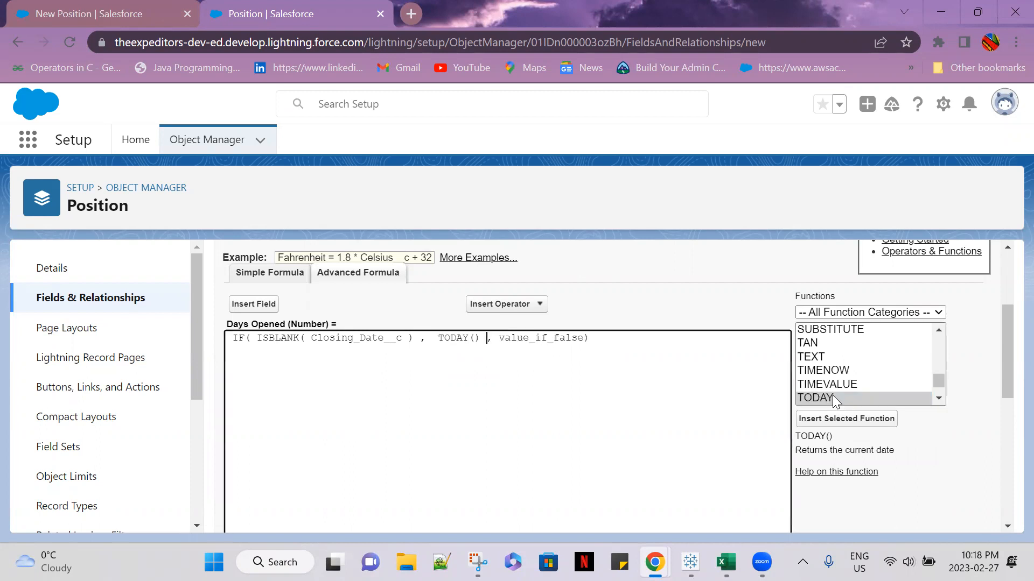
pyautogui.click(441, 339)
pyautogui.press('BackSpace')
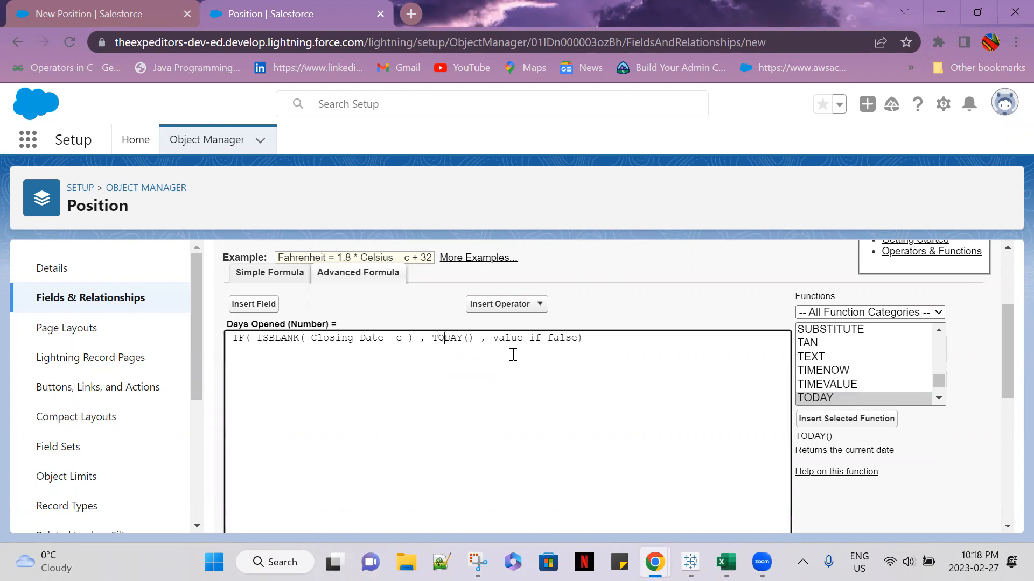
# Subtract the Position object's Open Date field from TODAY() in the formula's true result
pyautogui.write('-')
pyautogui.click(275, 308)
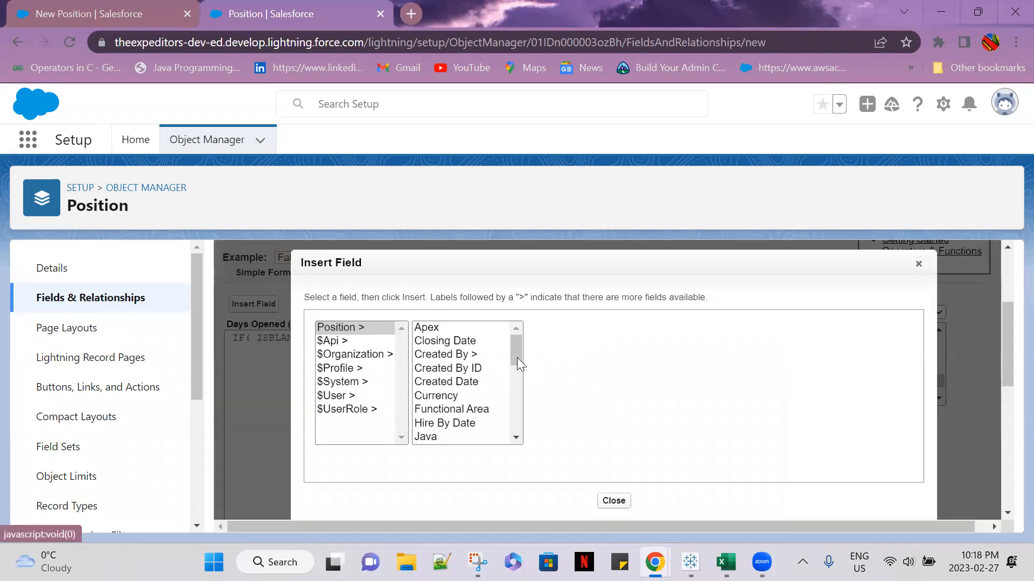
pyautogui.moveTo(517, 357); pyautogui.dragTo(518, 407)
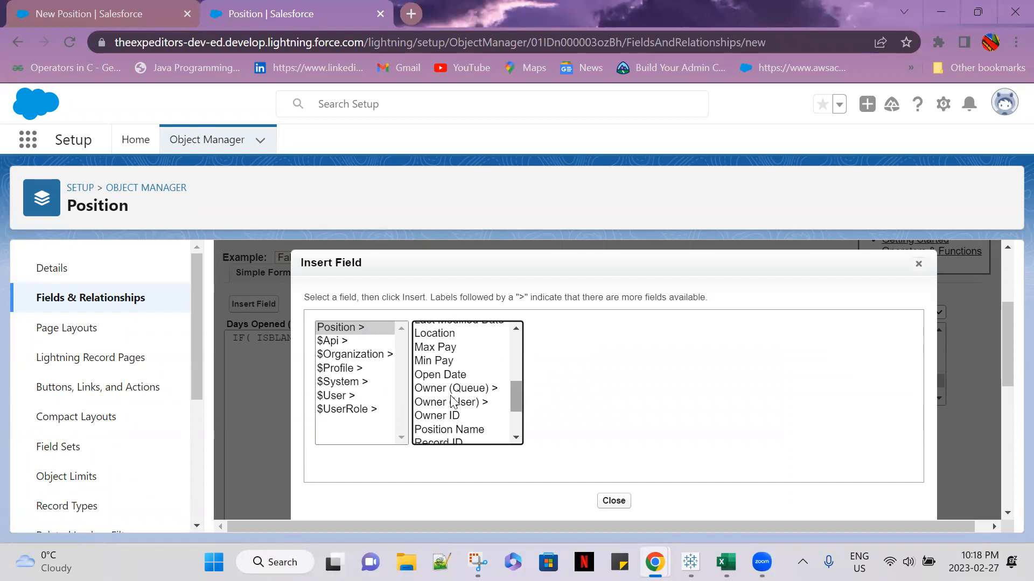
pyautogui.click(440, 375)
pyautogui.click(574, 413)
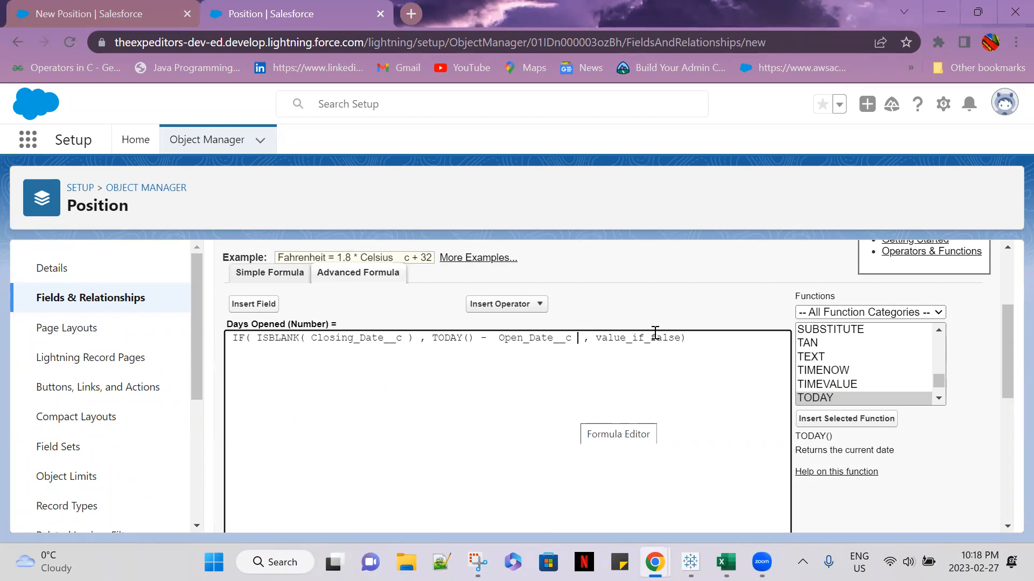
# Replace the value_if_false placeholder with the Position object's Closing Date field followed by a minus sign
pyautogui.moveTo(682, 340); pyautogui.dragTo(595, 339)
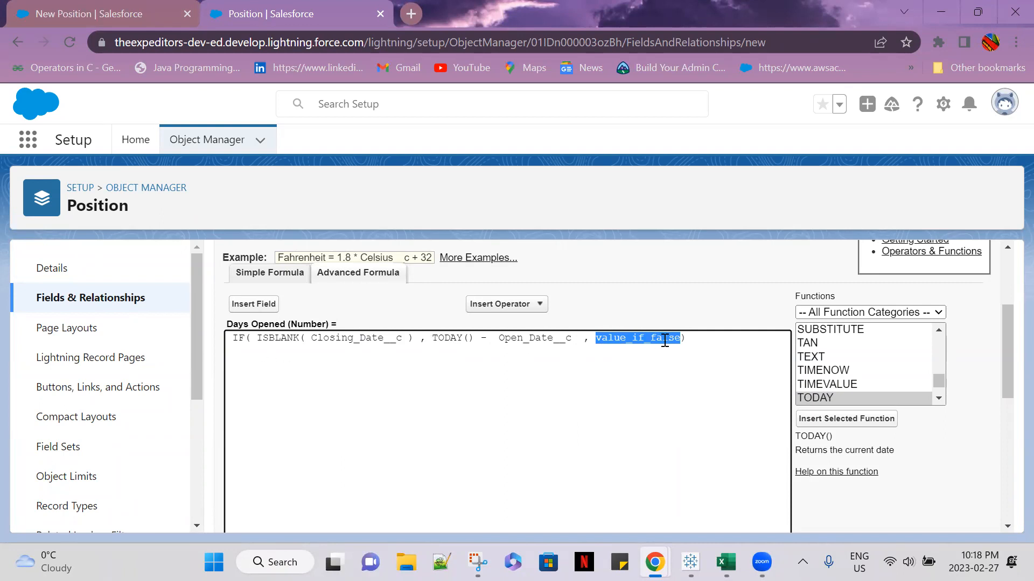
pyautogui.press('BackSpace')
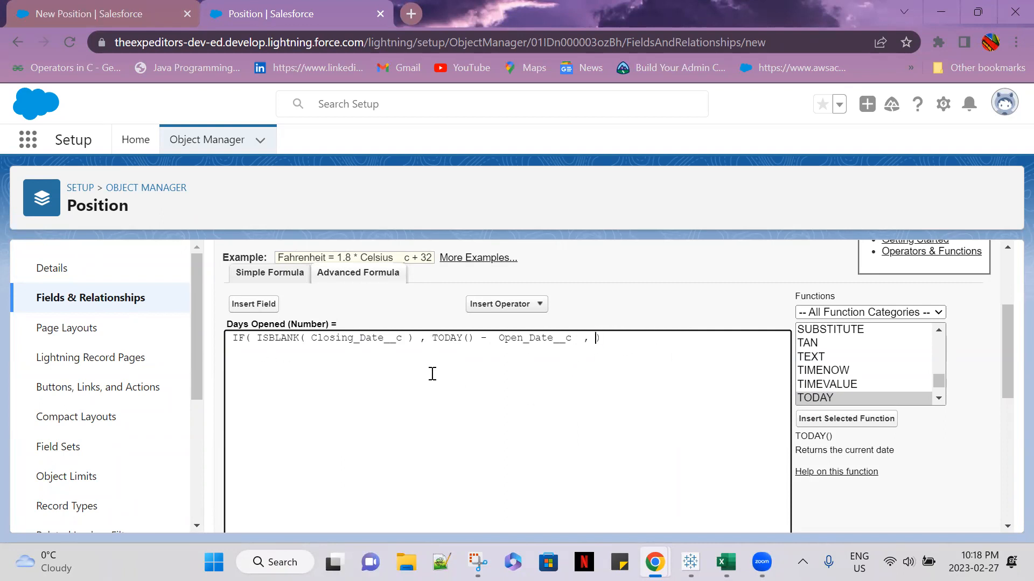
pyautogui.click(253, 305)
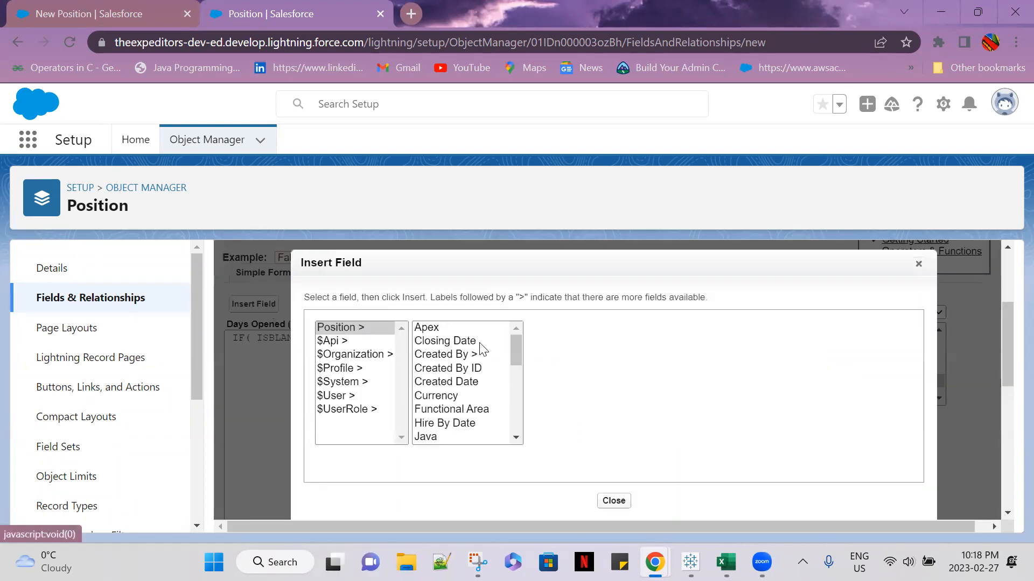
pyautogui.click(463, 341)
pyautogui.click(587, 414)
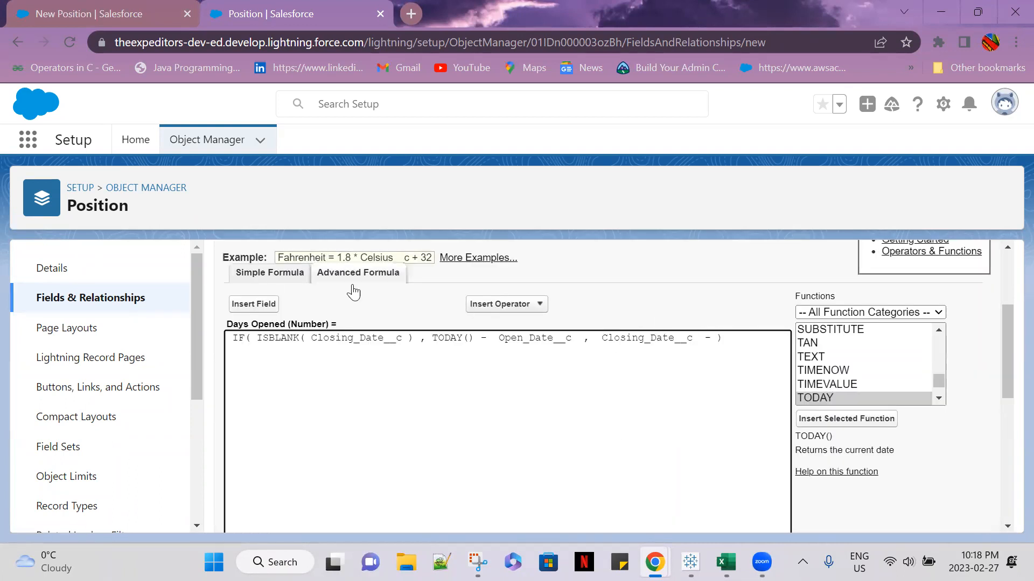
# Insert the Open Date field after the minus sign to complete the formula's false result
pyautogui.click(257, 306)
pyautogui.scroll(-5, 504, 388)
pyautogui.moveTo(519, 415); pyautogui.dragTo(507, 397)
pyautogui.click(439, 355)
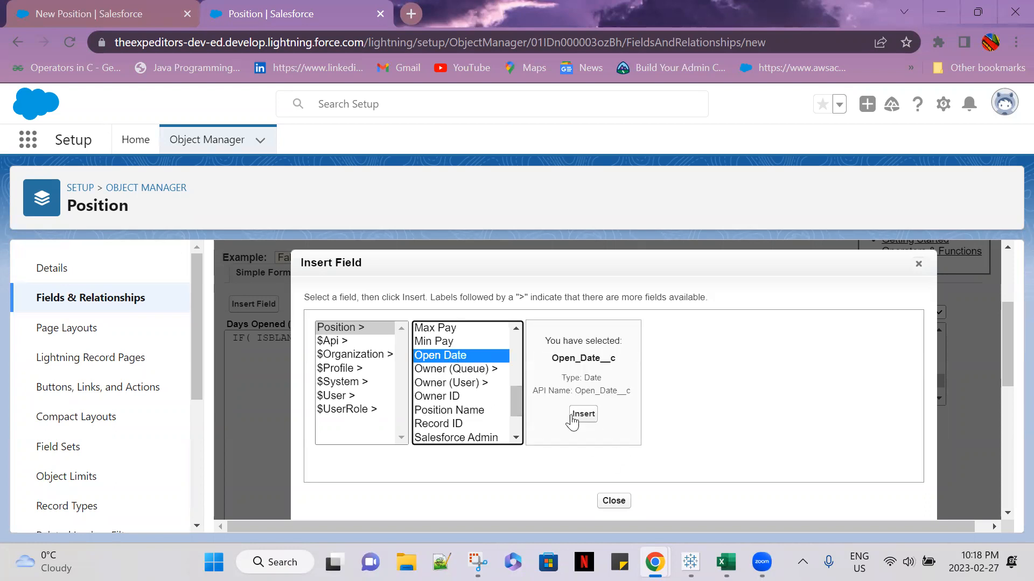
pyautogui.click(582, 414)
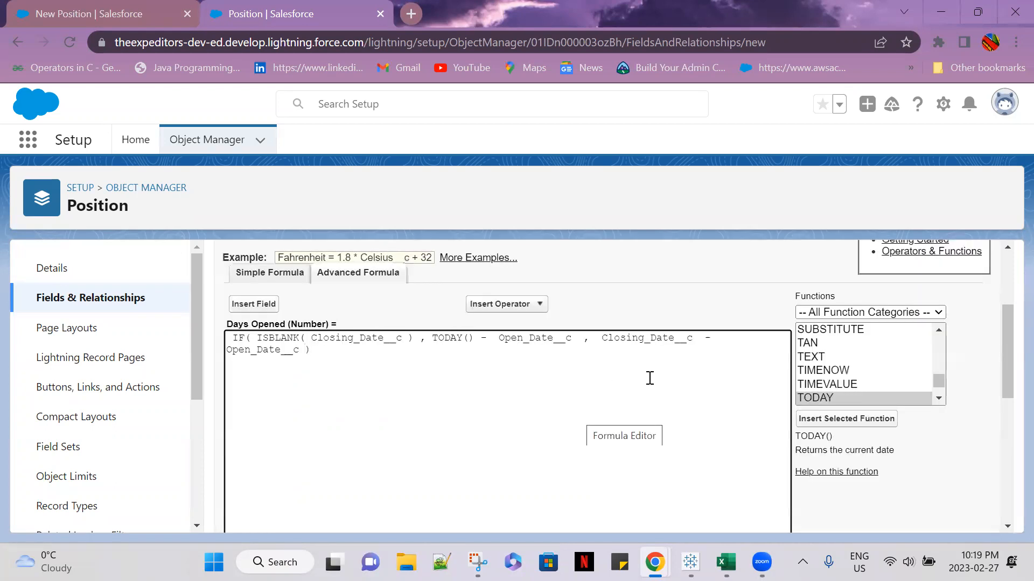
# Check the syntax of the Days Opened formula and review the result alongside the formula text
pyautogui.click(440, 406)
pyautogui.scroll(-6, 533, 397)
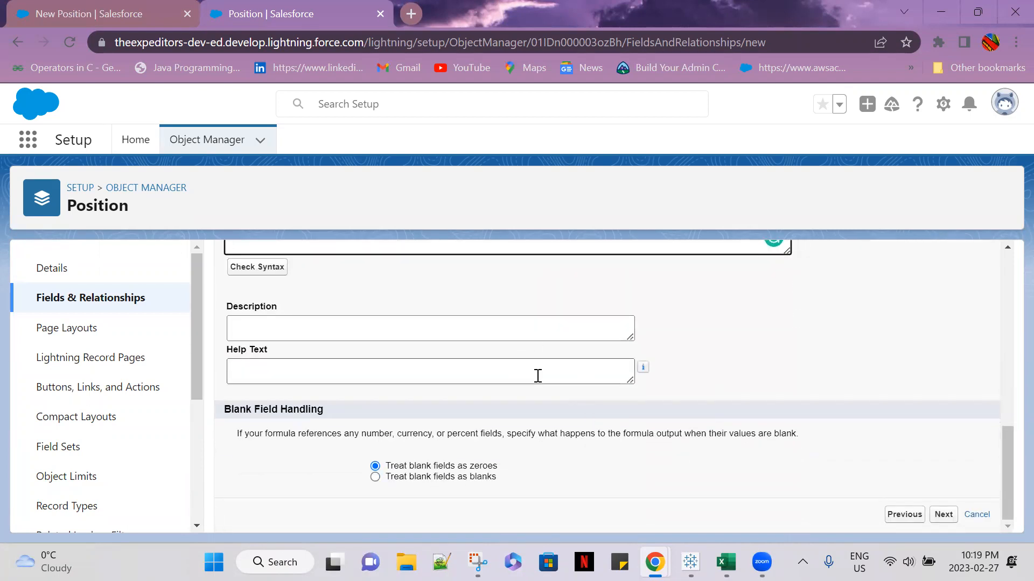
pyautogui.click(336, 330)
pyautogui.scroll(7, 529, 374)
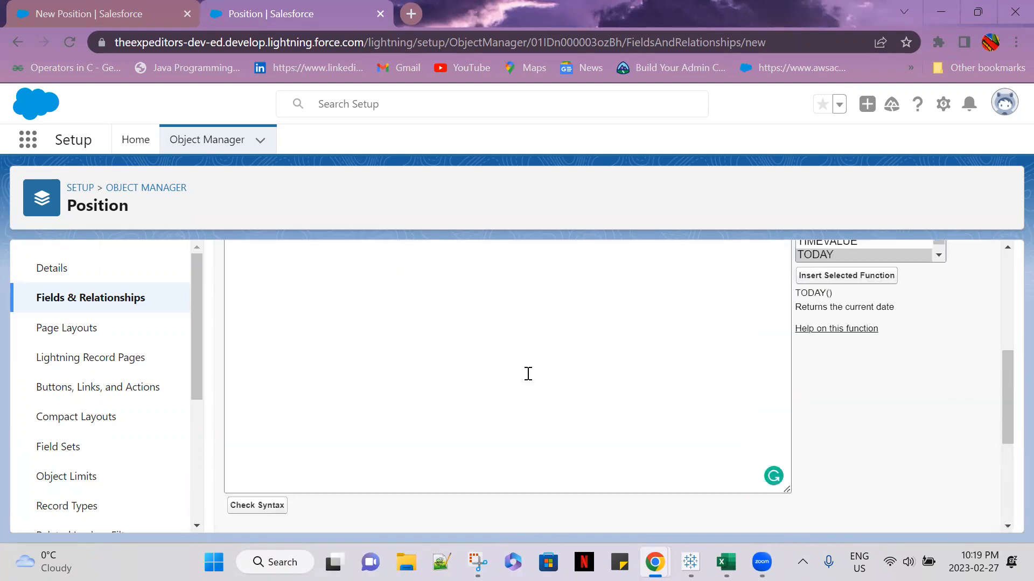
pyautogui.scroll(-4, 330, 487)
pyautogui.click(254, 428)
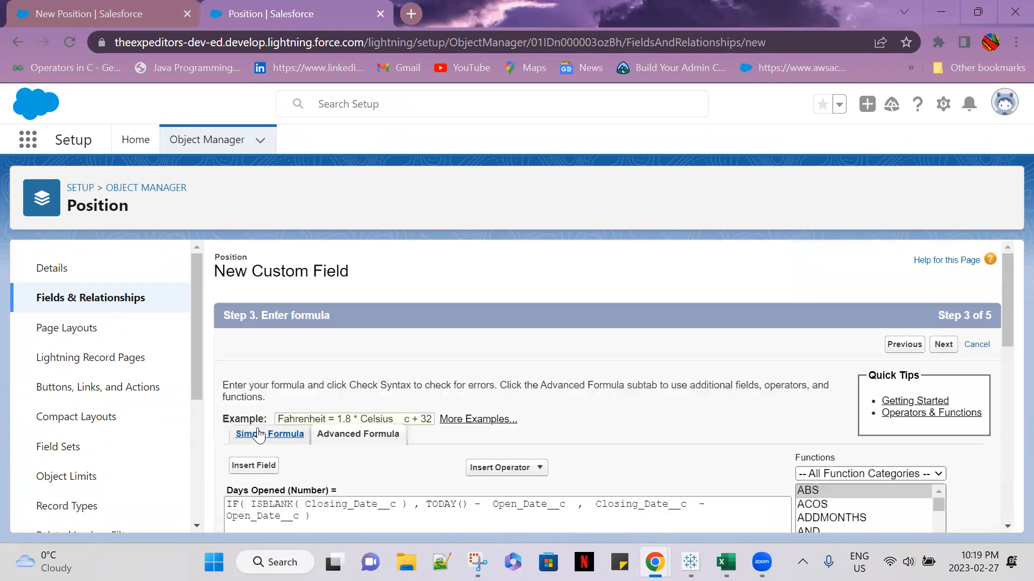
pyautogui.scroll(-6, 609, 447)
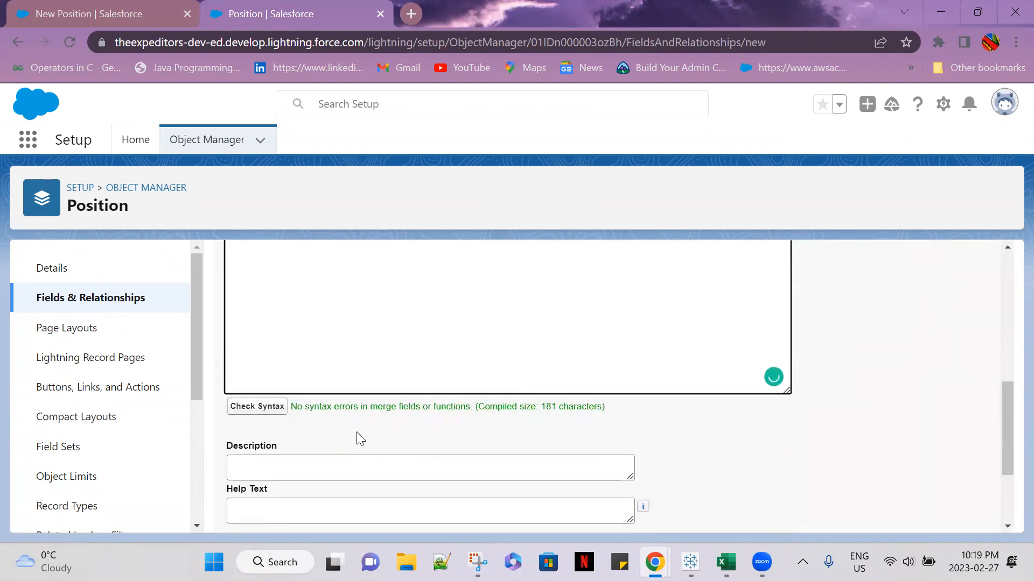
pyautogui.scroll(2, 777, 439)
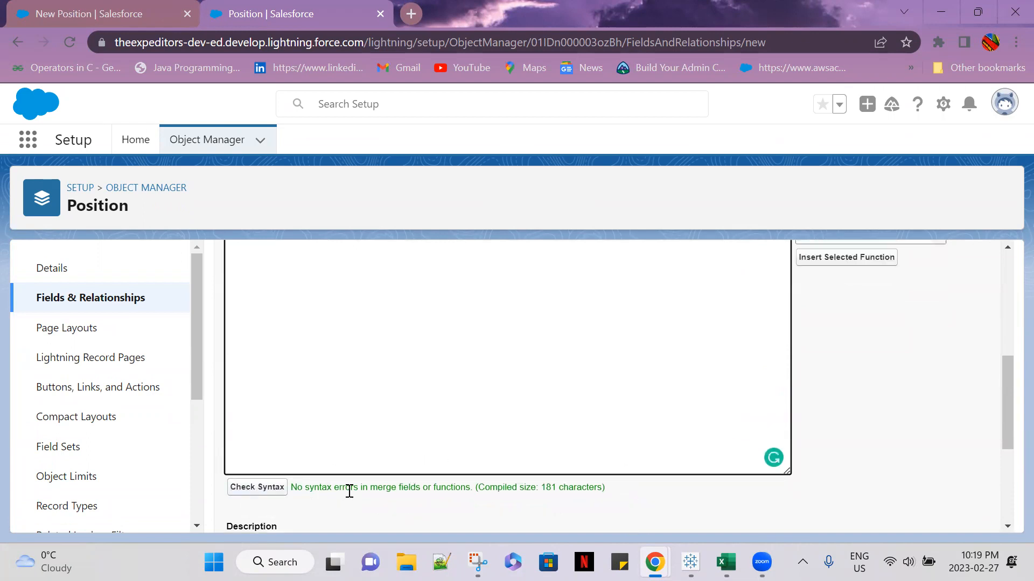
pyautogui.scroll(3, 679, 503)
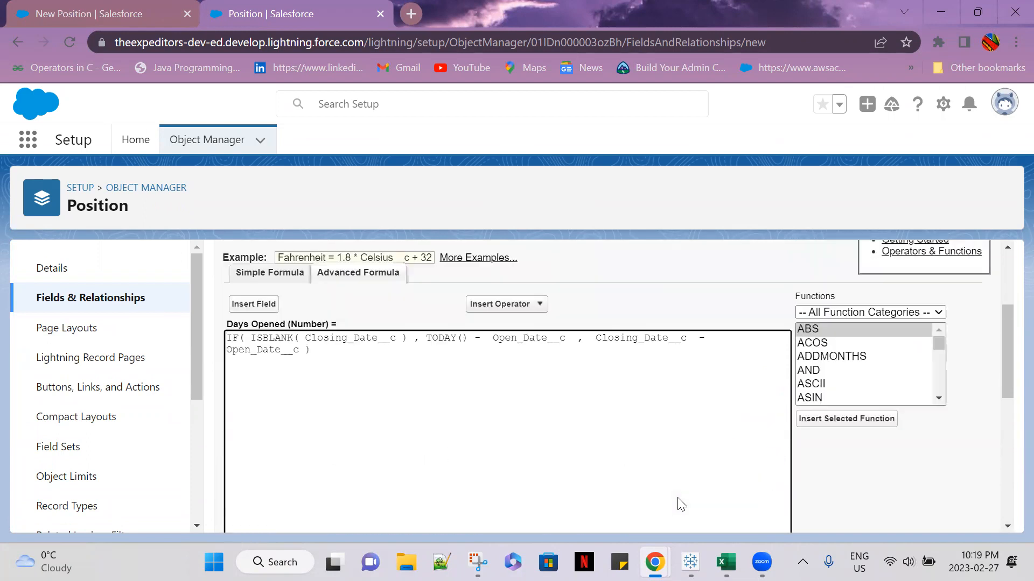
# Enter "Checking number of days the position is open" as the formula field's description
pyautogui.scroll(-5, 678, 503)
pyautogui.click(365, 476)
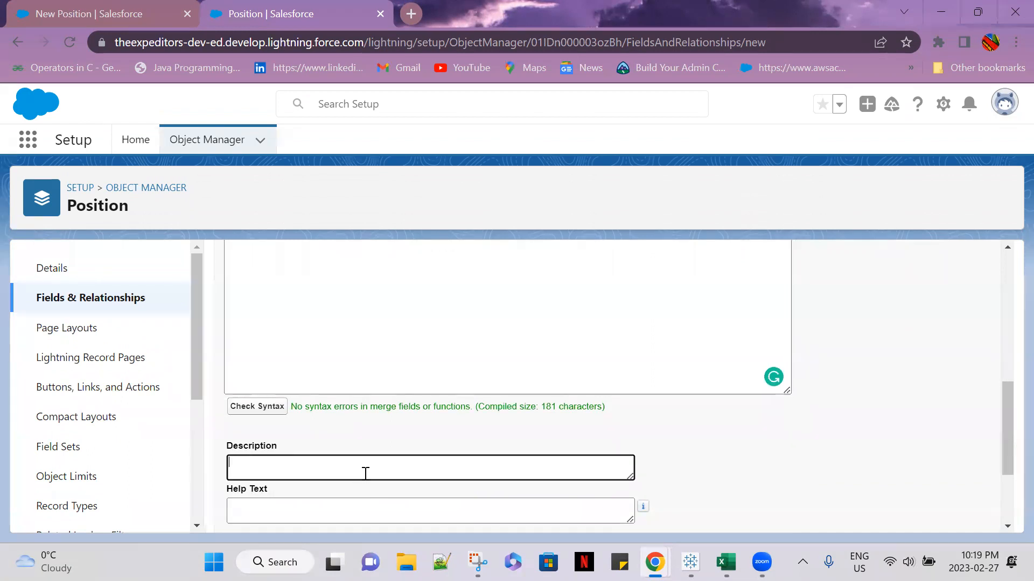
pyautogui.write('Checking')
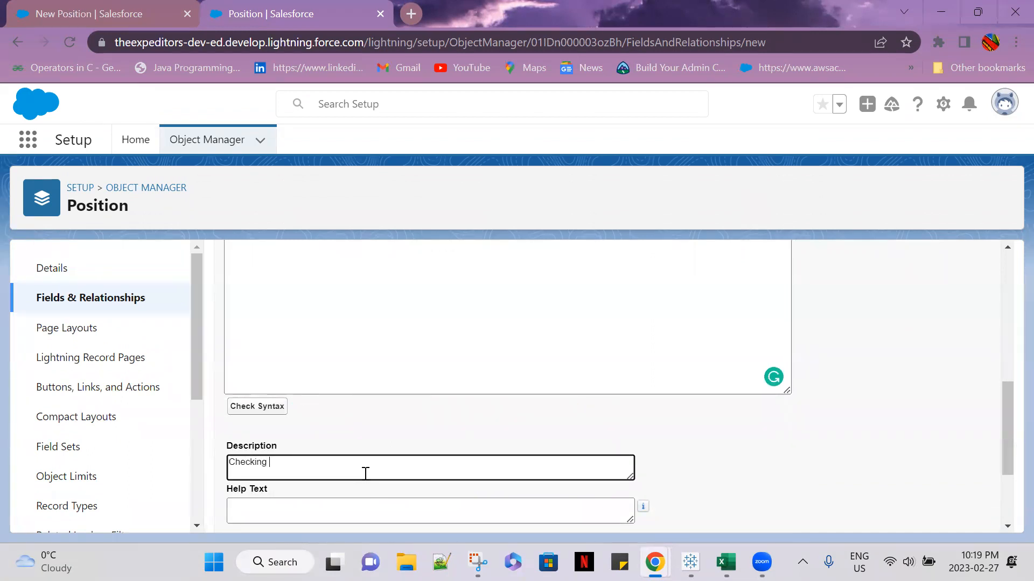
pyautogui.write(' number of days the position is open')
# Accept the default blank handling, field-level security and page layouts for Days Opened, and save the field
pyautogui.scroll(-2, 370, 472)
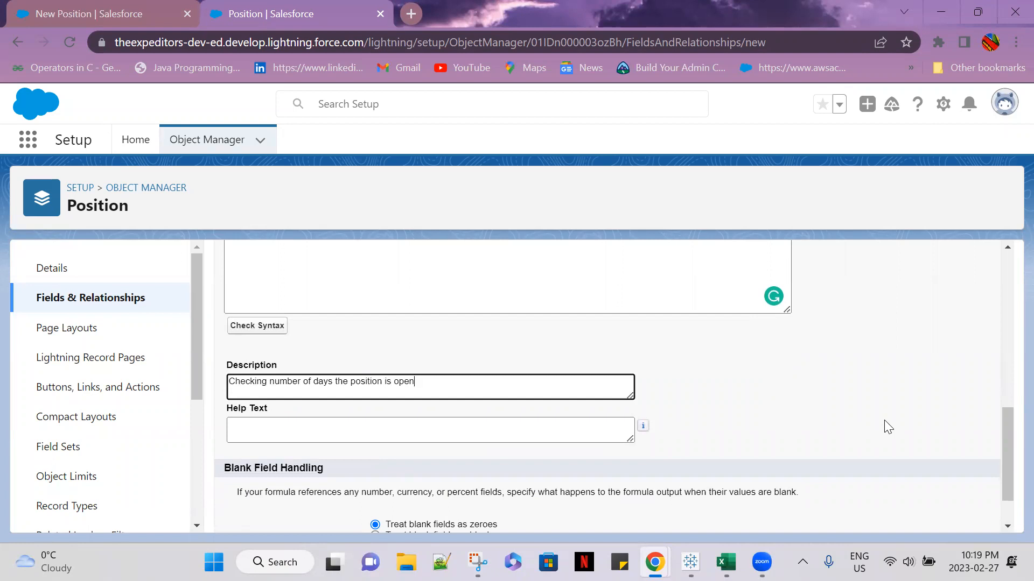
pyautogui.scroll(-1, 889, 427)
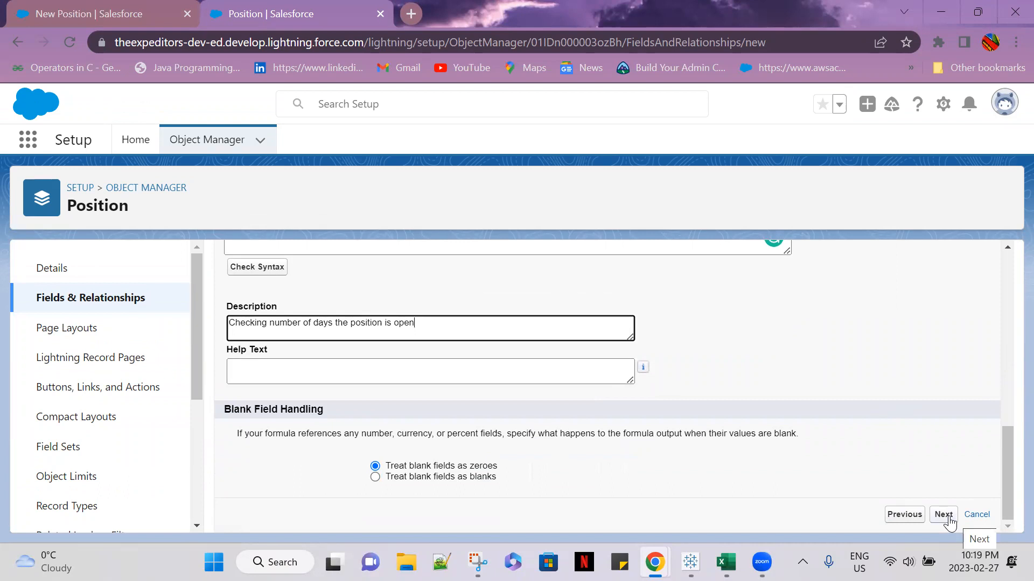
pyautogui.click(950, 521)
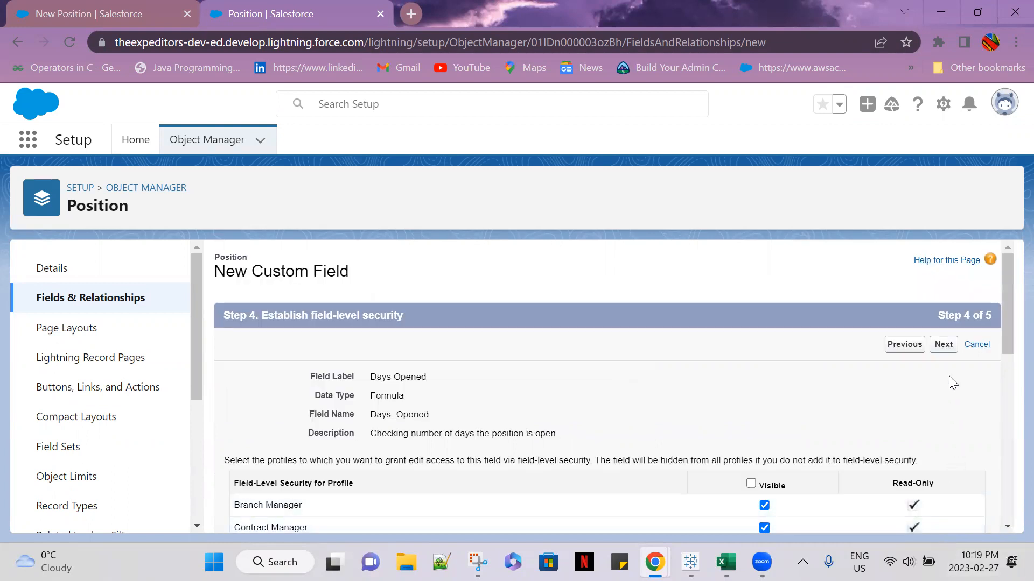
pyautogui.click(944, 344)
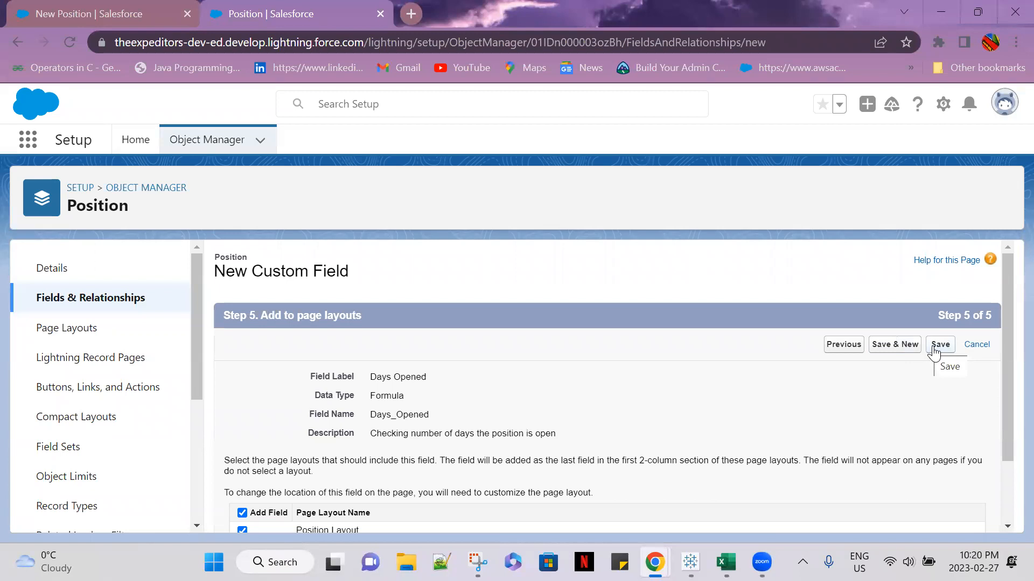
pyautogui.click(934, 347)
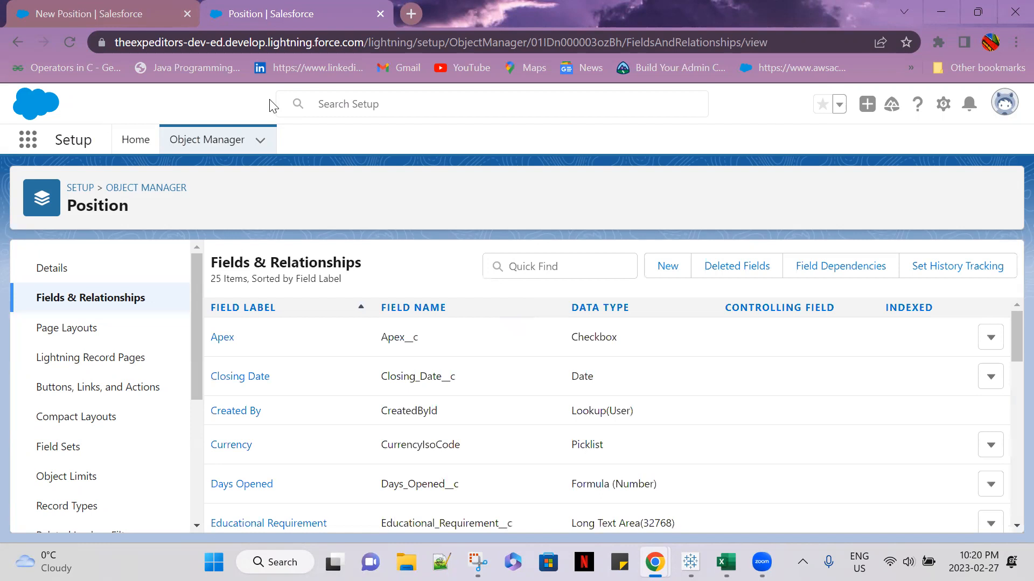
# Return to the Recruitment app's Positions list, close the unsaved new position form and reload the page
pyautogui.click(116, 10)
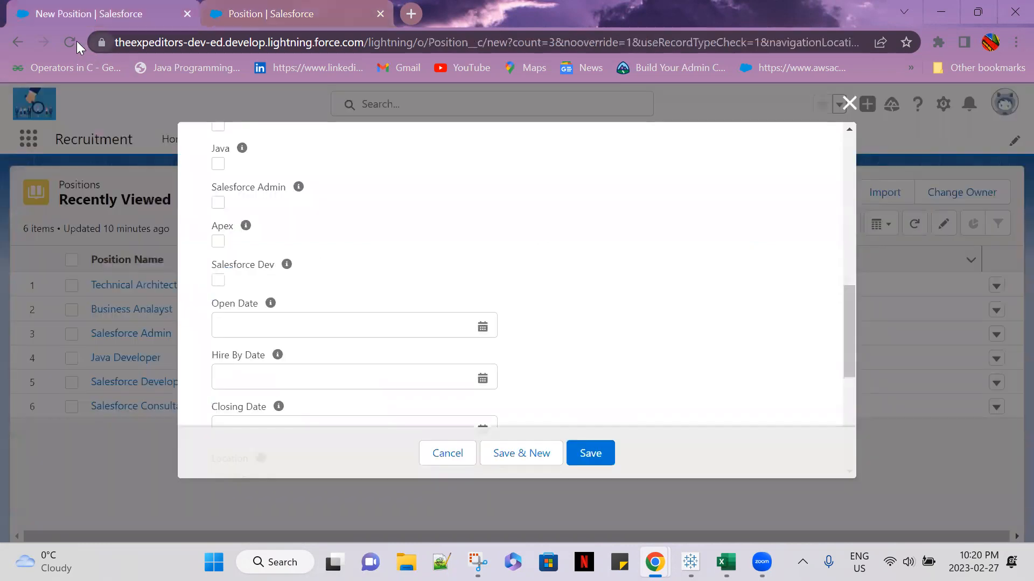
pyautogui.click(847, 103)
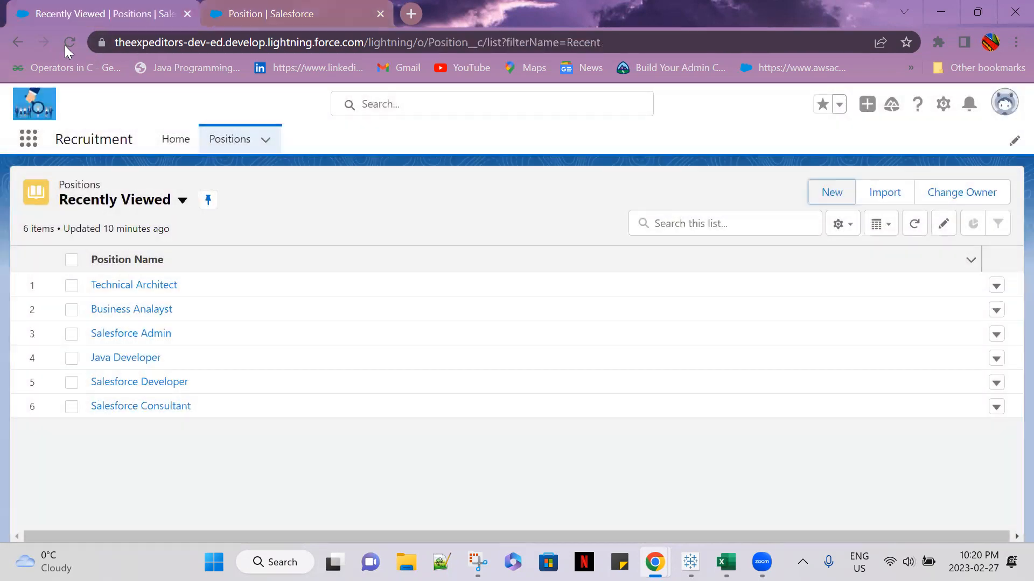
pyautogui.click(66, 44)
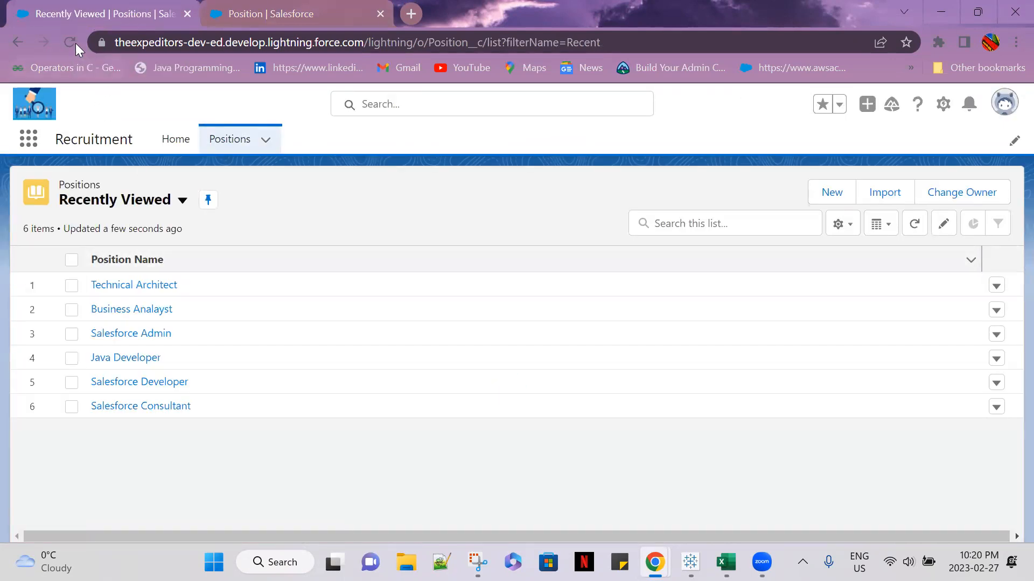
# Reload the Positions list, open the Salesforce Consultant record and check its Days Opened value
pyautogui.click(75, 43)
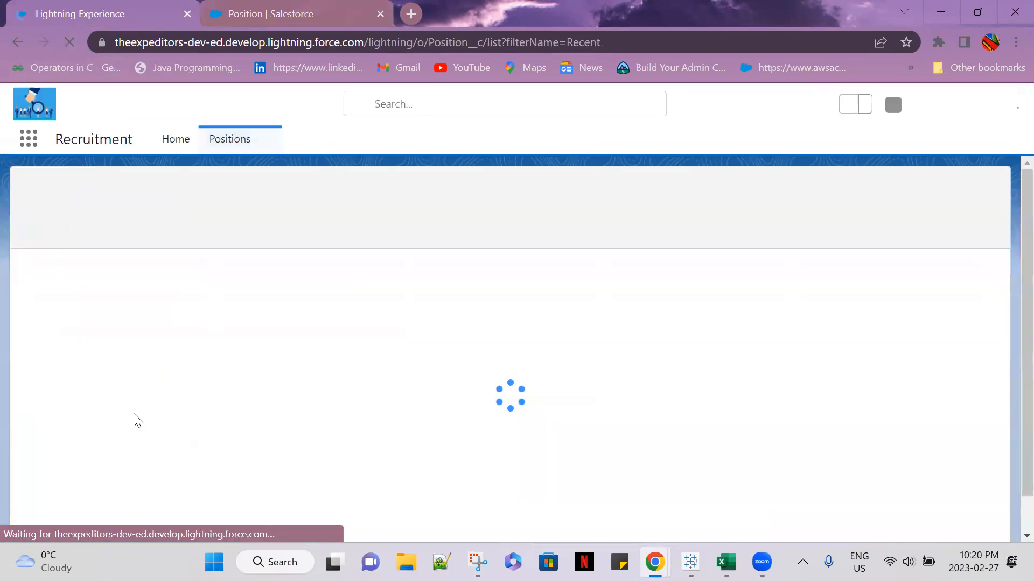
pyautogui.click(149, 407)
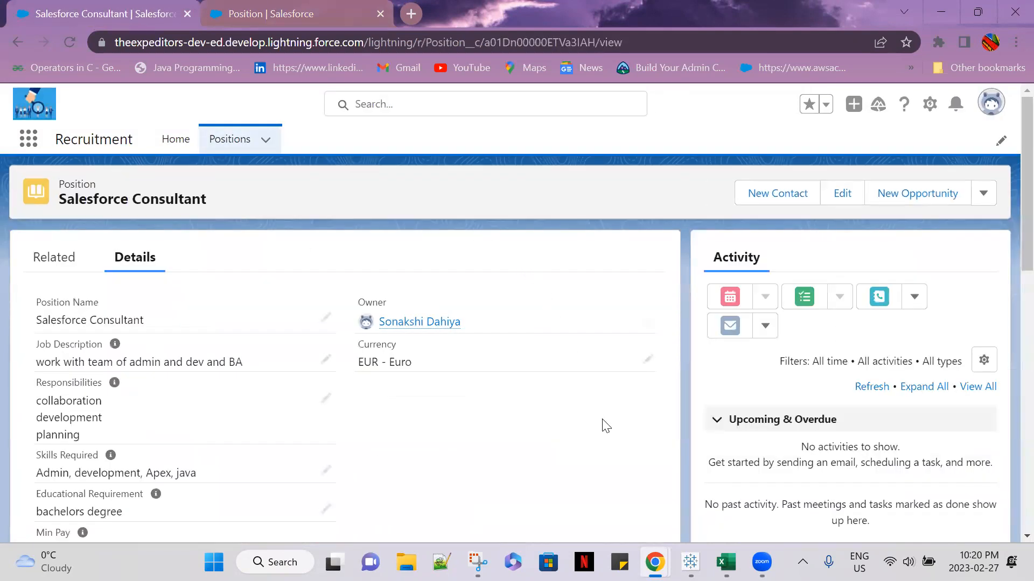
pyautogui.scroll(-4, 605, 439)
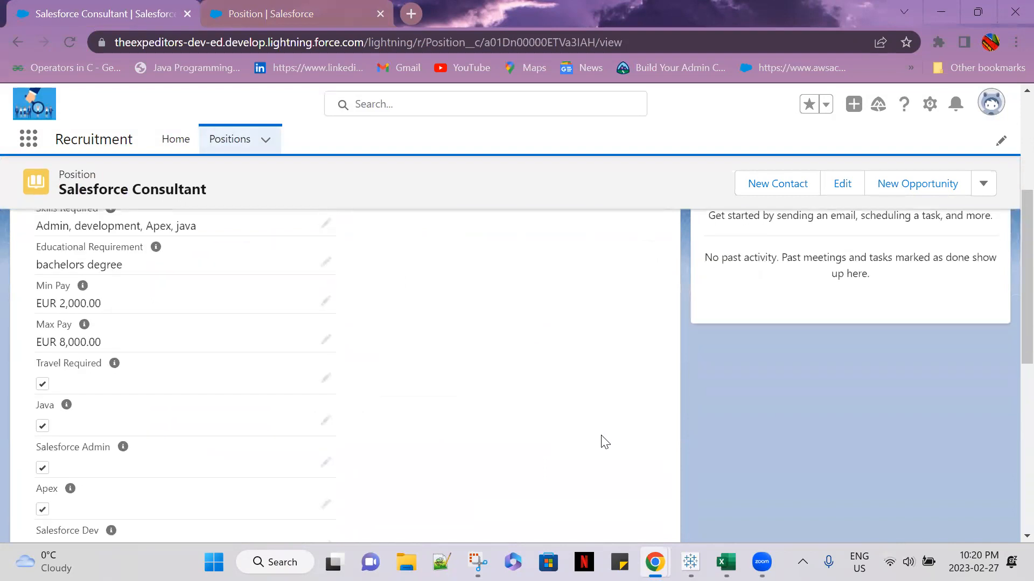
pyautogui.scroll(-4, 605, 441)
pyautogui.scroll(-4, 605, 442)
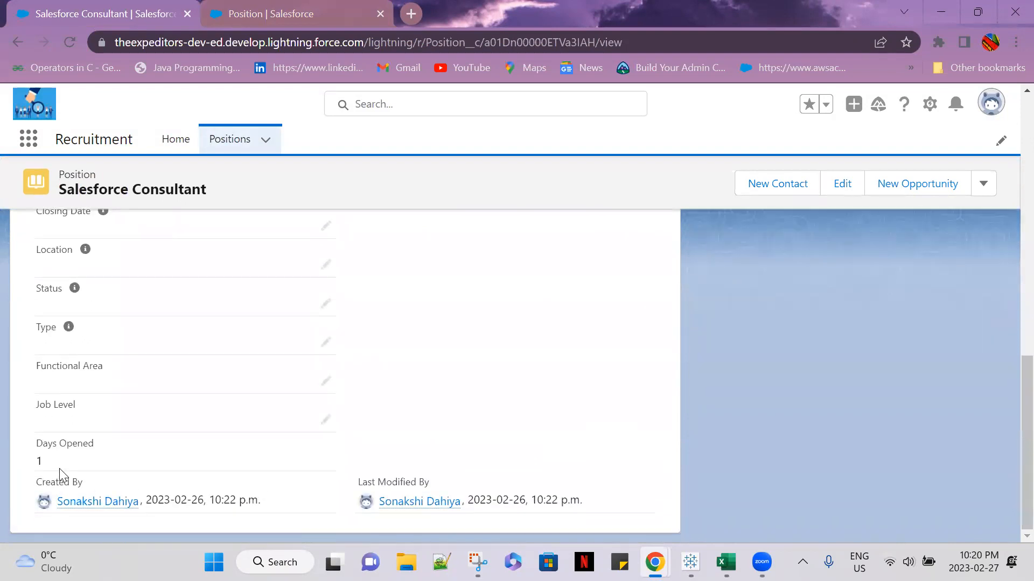
pyautogui.moveTo(59, 467); pyautogui.dragTo(5, 455)
pyautogui.click(350, 454)
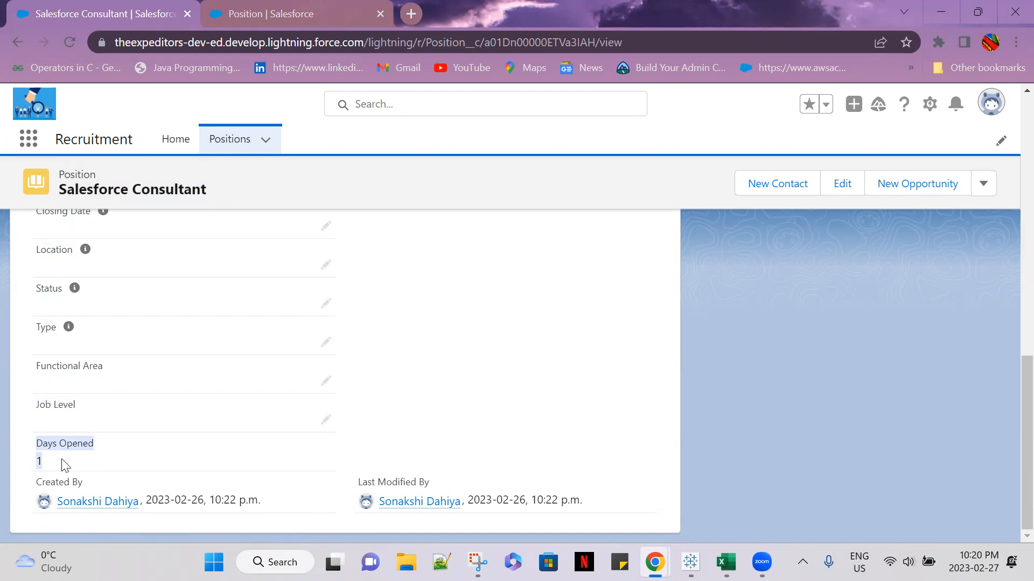
pyautogui.click(130, 468)
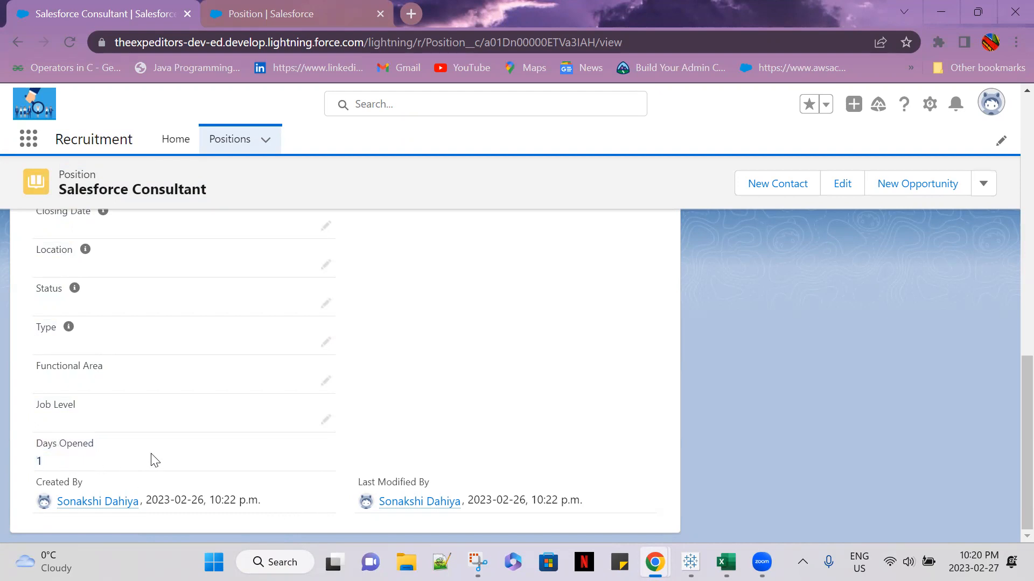
# Check the Open Date and Closing Date that feed the Salesforce Consultant record's Days Opened formula
pyautogui.scroll(3, 152, 457)
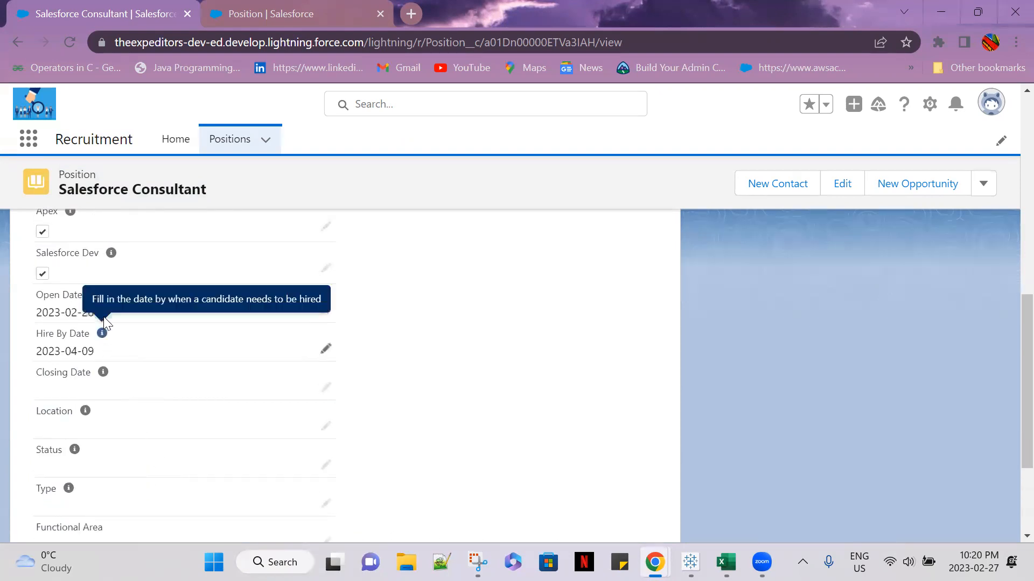
pyautogui.moveTo(97, 314); pyautogui.dragTo(18, 312)
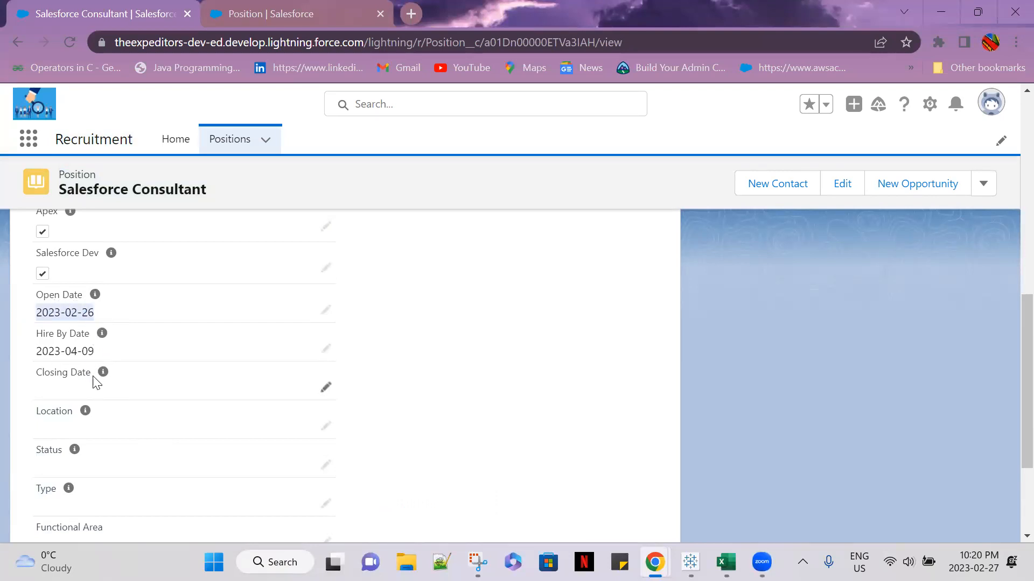
pyautogui.click(89, 395)
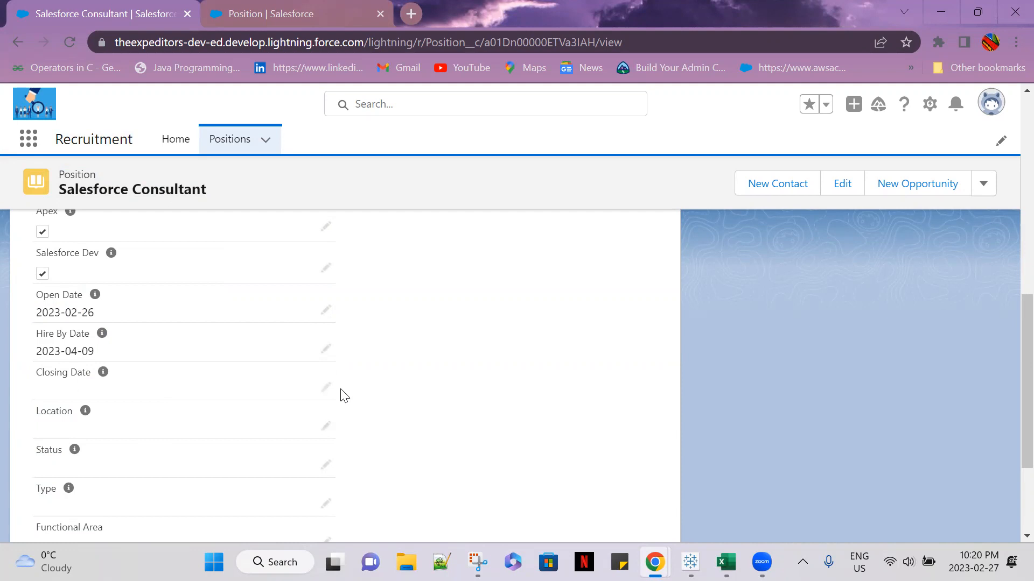
# Set the Salesforce Consultant position's Open Date to 2023-01-01 and save the record
pyautogui.click(325, 388)
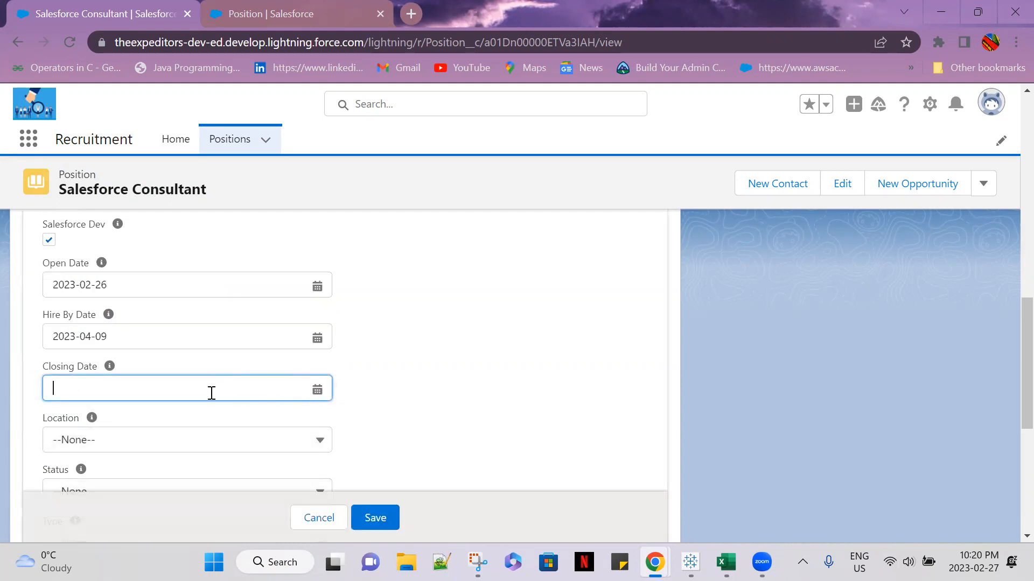
pyautogui.click(316, 389)
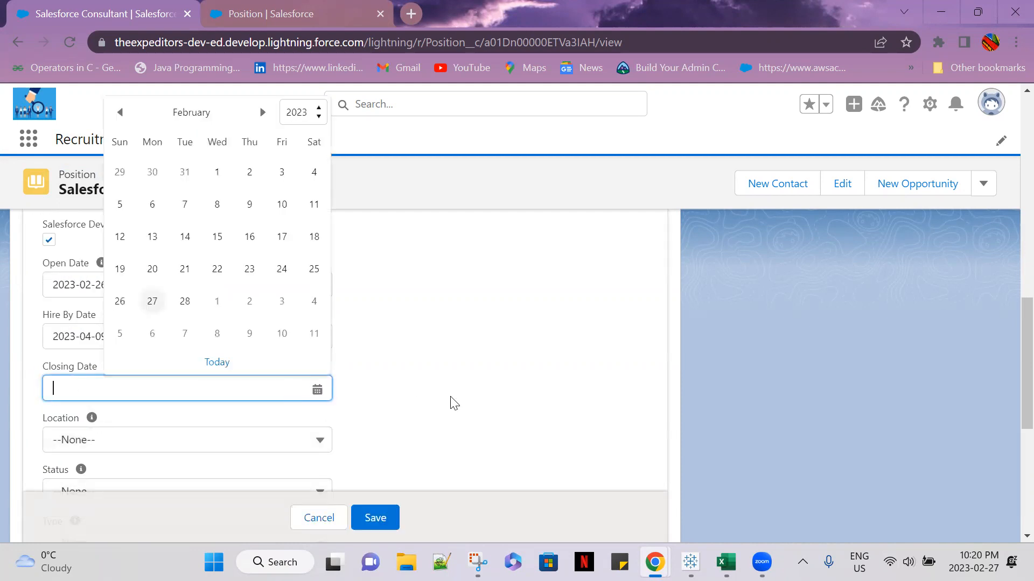
pyautogui.click(453, 402)
pyautogui.click(318, 286)
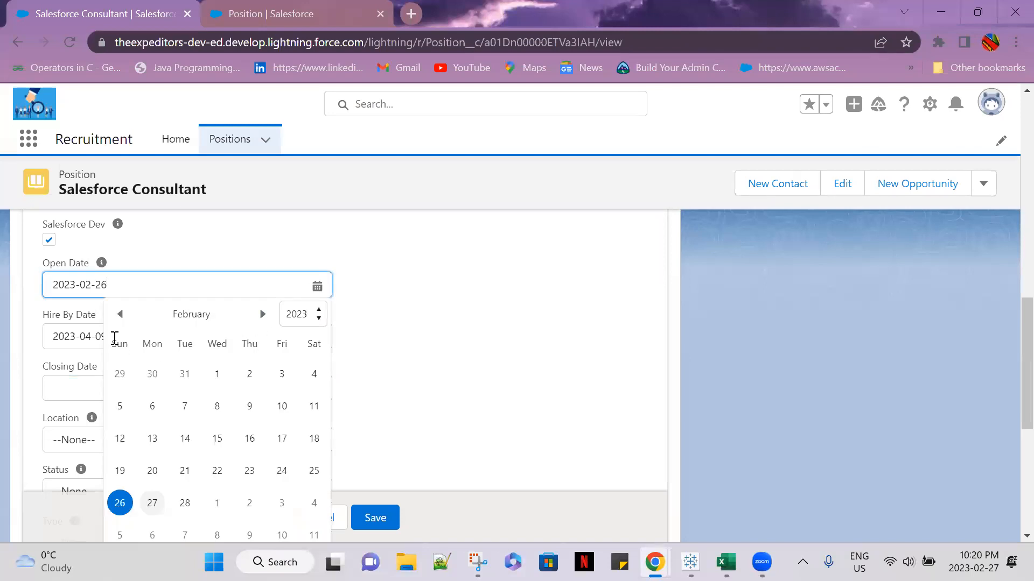
pyautogui.click(119, 314)
pyautogui.click(127, 374)
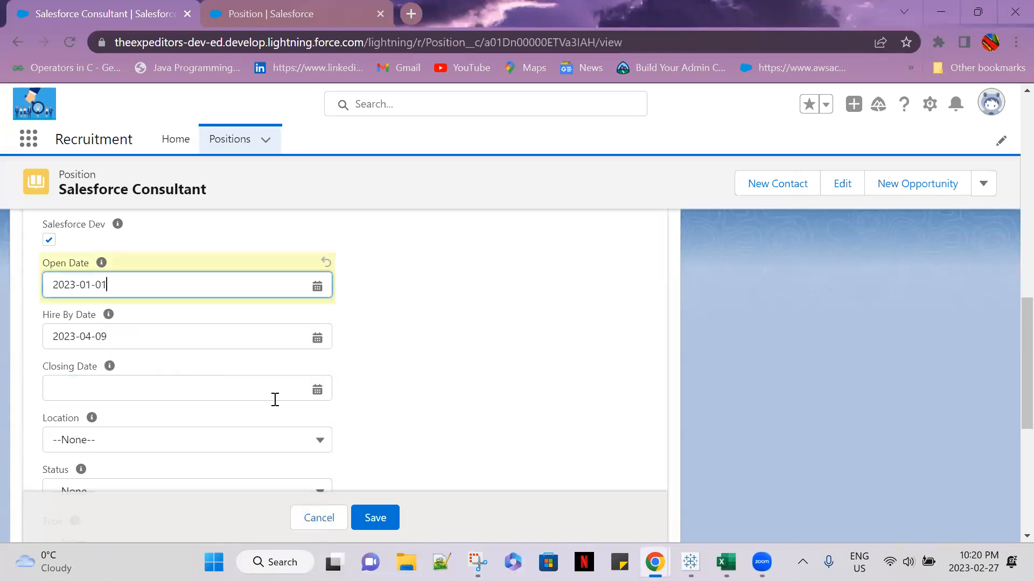
pyautogui.scroll(-2, 421, 435)
pyautogui.click(381, 525)
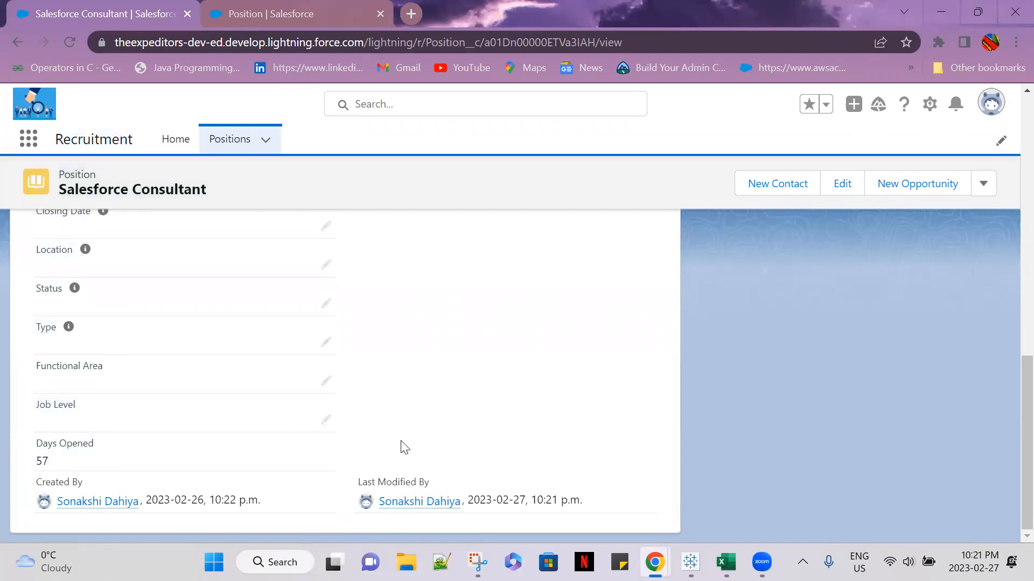
# Review the saved Open Date, set the Salesforce Consultant position's Closing Date to 2023-02-06 and save the record
pyautogui.scroll(1, 403, 446)
pyautogui.scroll(2, 405, 448)
pyautogui.moveTo(102, 398); pyautogui.dragTo(14, 392)
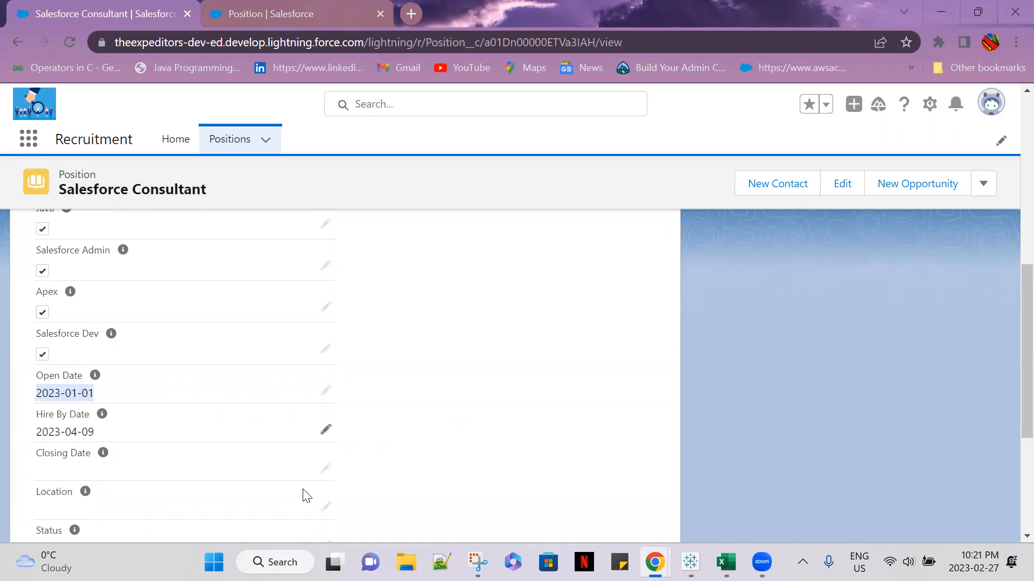
pyautogui.click(324, 482)
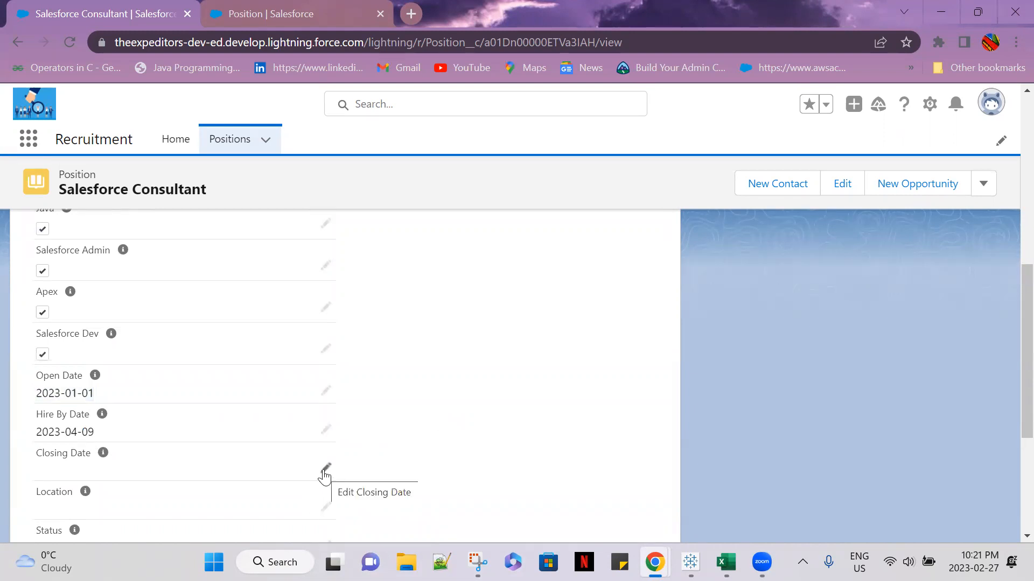
pyautogui.click(325, 469)
pyautogui.click(317, 471)
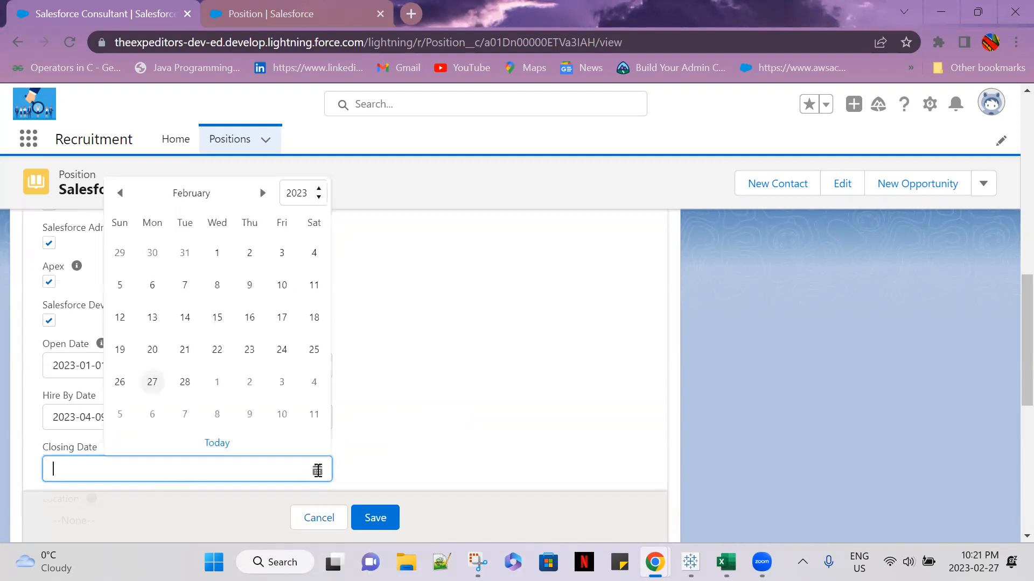
pyautogui.click(151, 295)
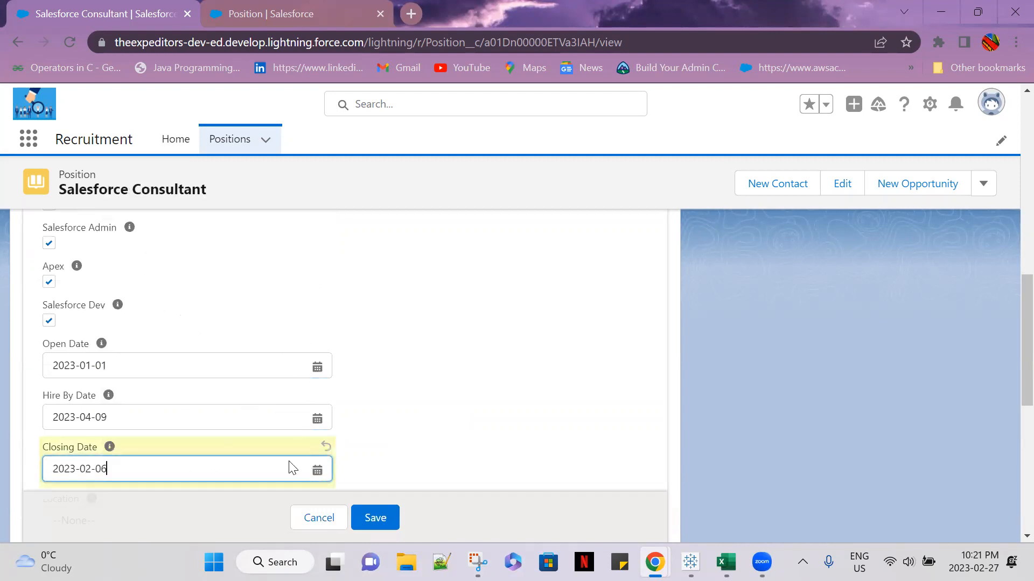
pyautogui.click(376, 518)
# Check the recalculated Days Opened value against the position's open and closing dates
pyautogui.scroll(-1, 414, 461)
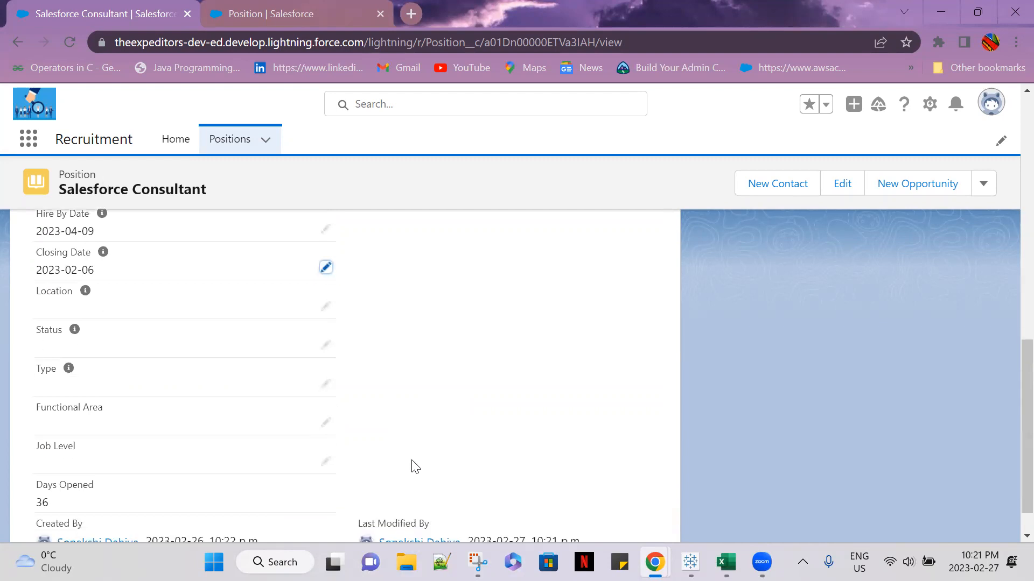
pyautogui.moveTo(59, 461); pyautogui.dragTo(35, 459)
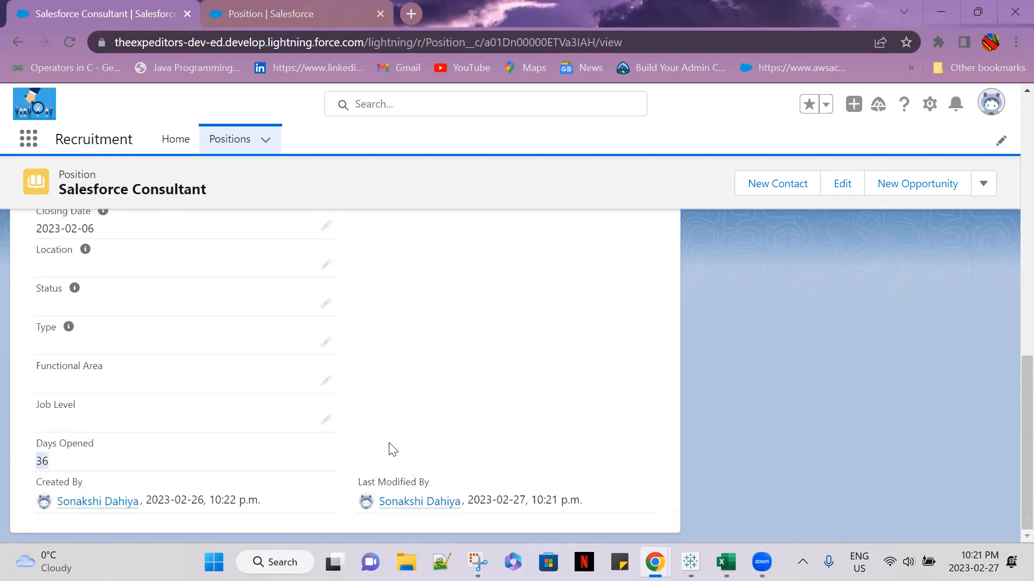
pyautogui.scroll(1, 393, 451)
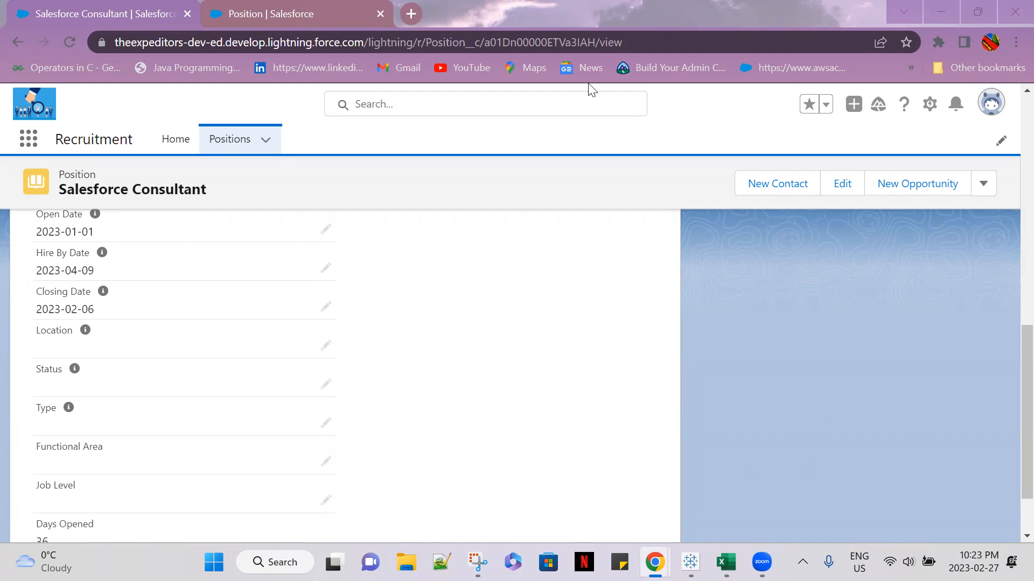
# Return to the Position object's fields in Setup, open the Hire By Date field and review its definition
pyautogui.click(217, 16)
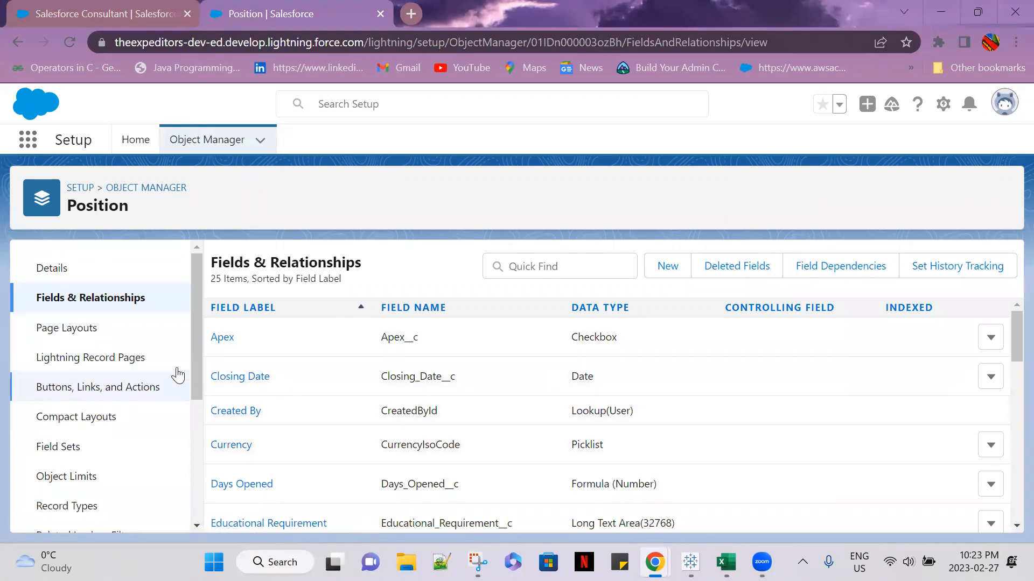
pyautogui.moveTo(192, 373); pyautogui.dragTo(226, 307)
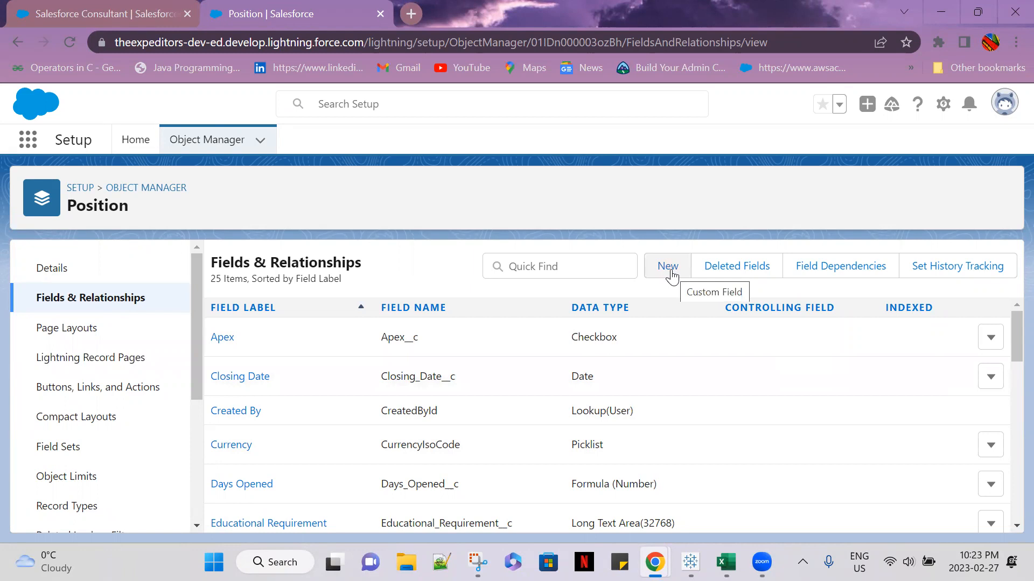
pyautogui.scroll(-3, 303, 425)
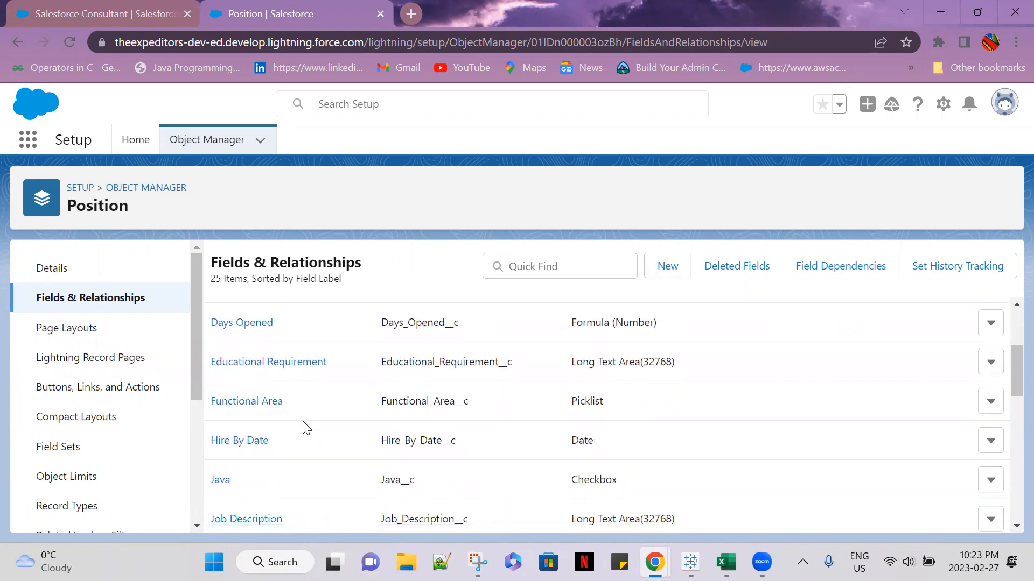
pyautogui.click(258, 441)
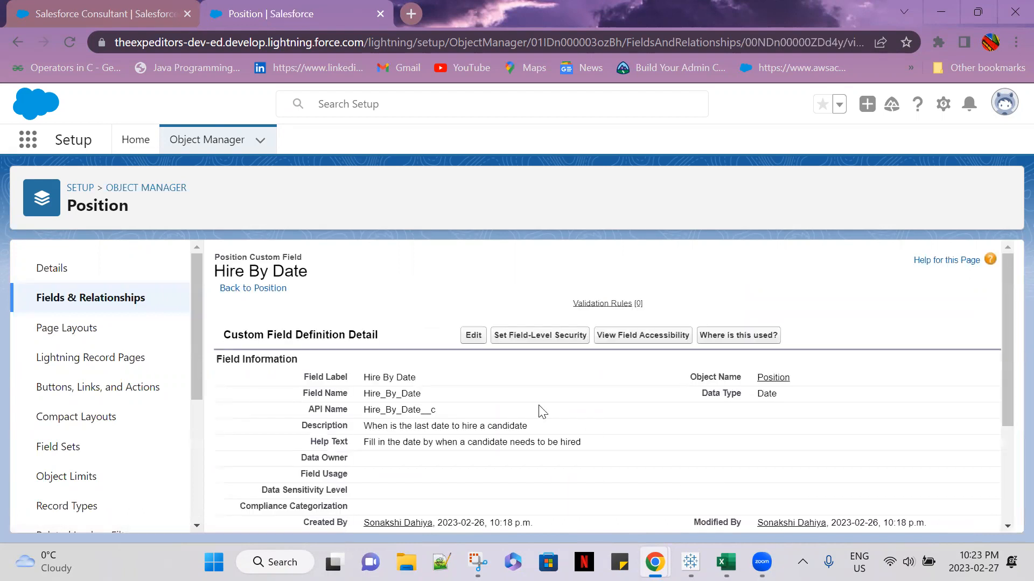
pyautogui.scroll(-3, 527, 420)
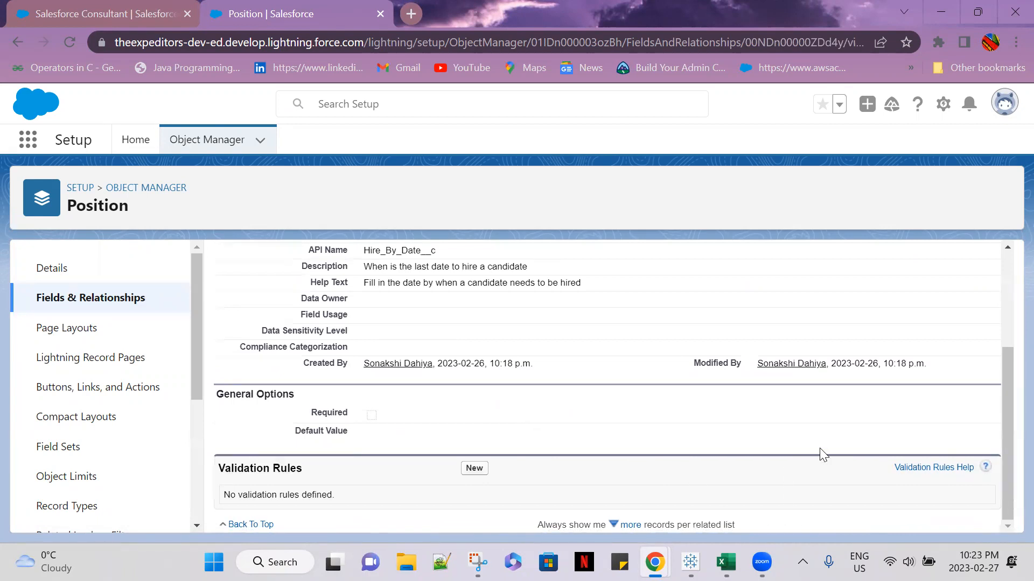
pyautogui.scroll(3, 704, 440)
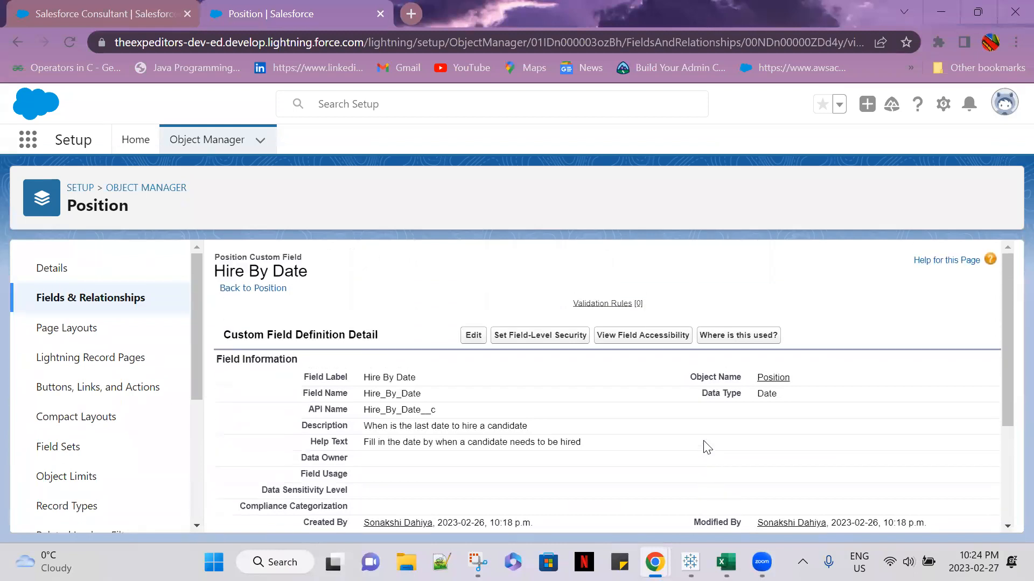
# Edit the Hire By Date field definition and show the formula editor for its default value
pyautogui.click(474, 335)
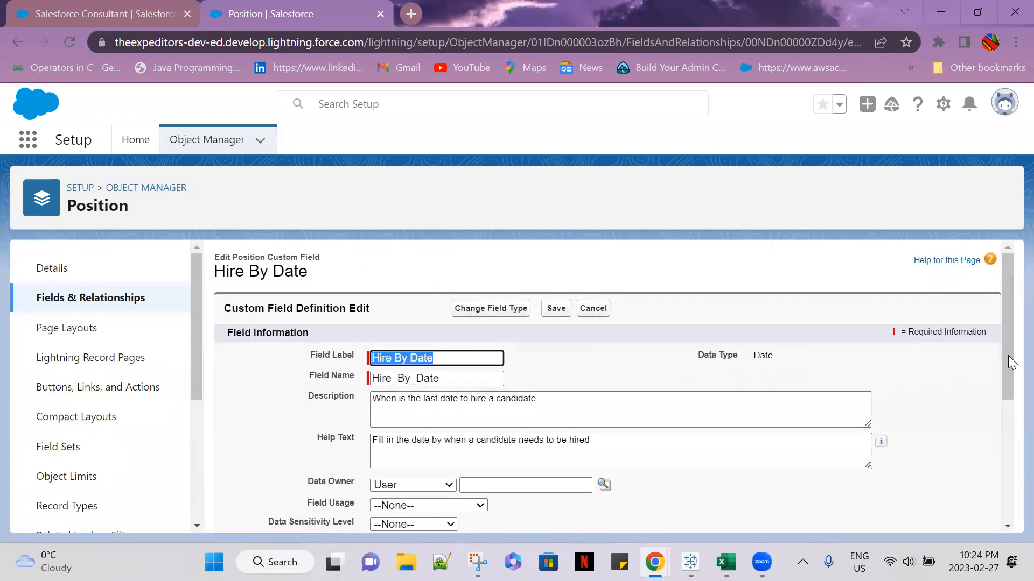
pyautogui.moveTo(1007, 344); pyautogui.dragTo(1008, 470)
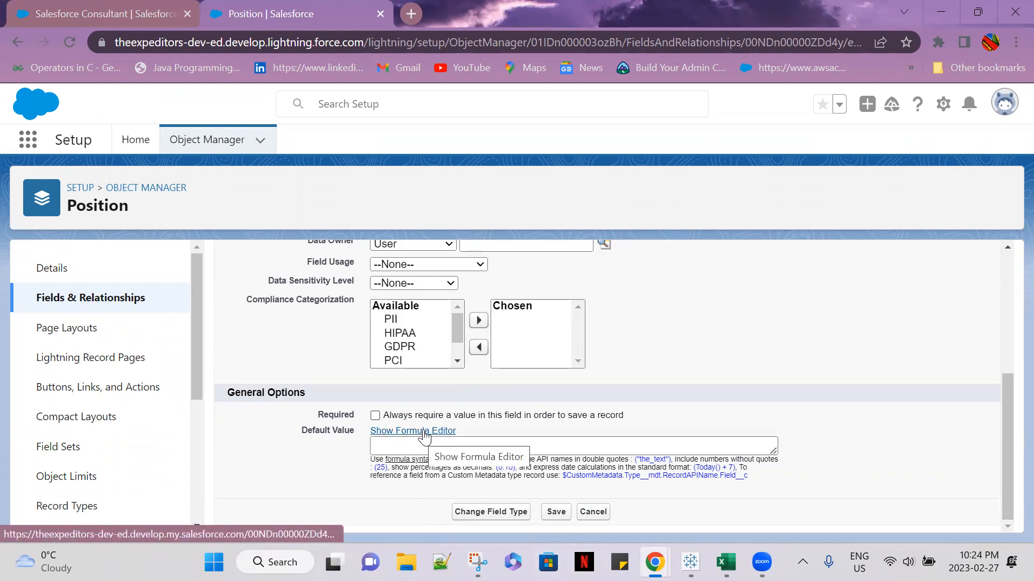
pyautogui.scroll(5, 423, 440)
pyautogui.scroll(-6, 718, 450)
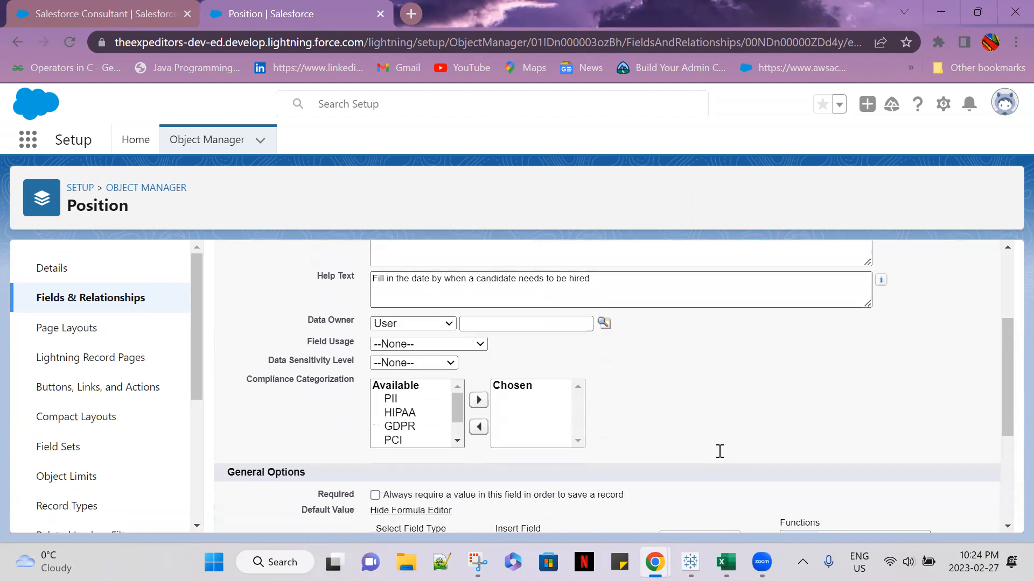
pyautogui.scroll(-1, 722, 457)
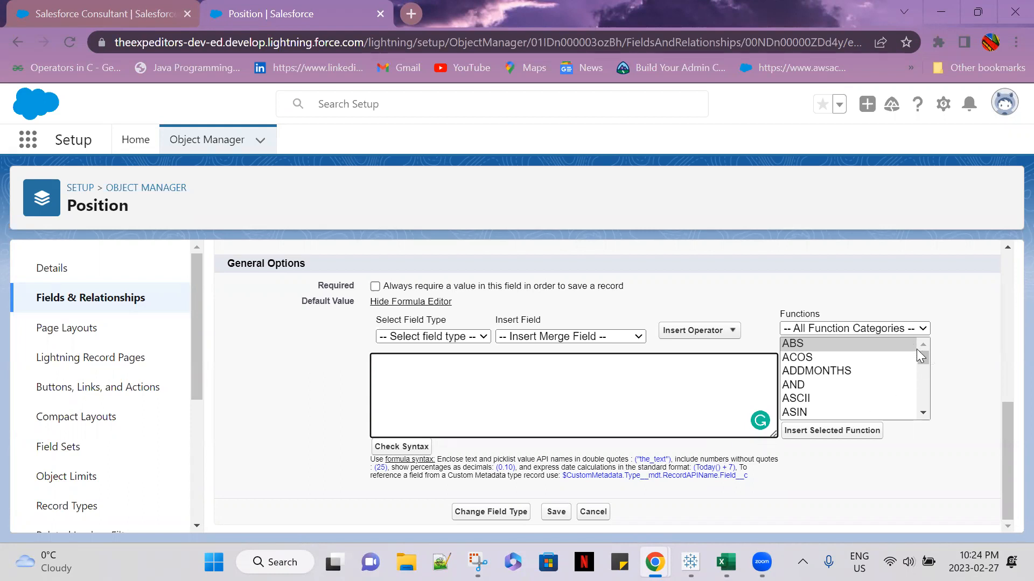
# Insert the TODAY() function into Hire By Date's default value formula
pyautogui.click(826, 349)
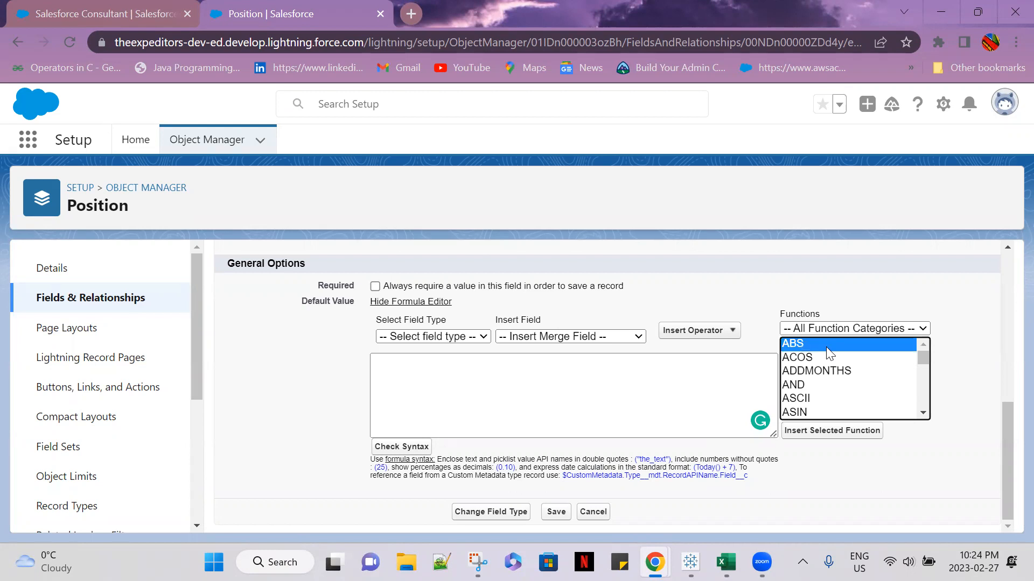
pyautogui.write('today')
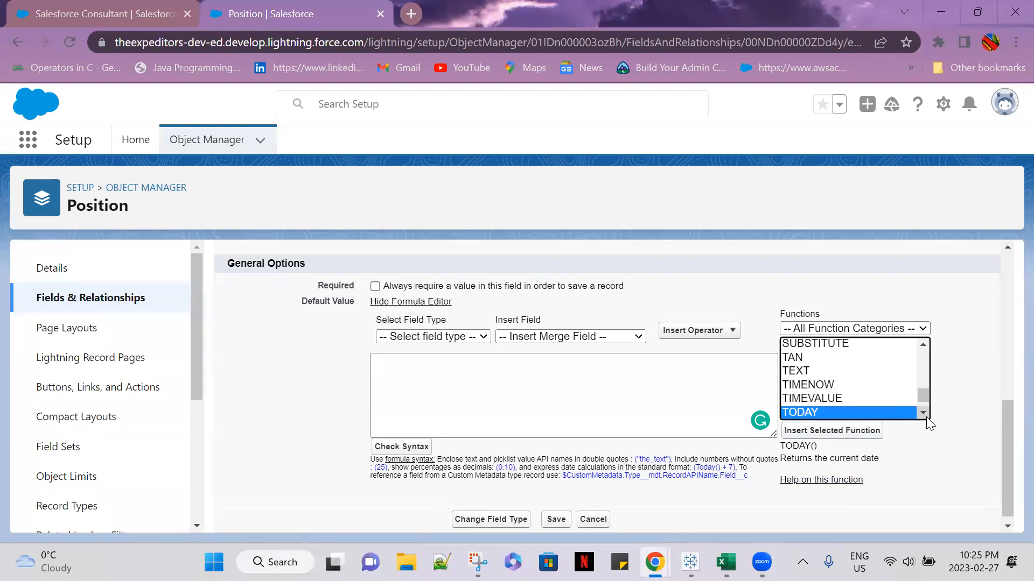
pyautogui.click(806, 416)
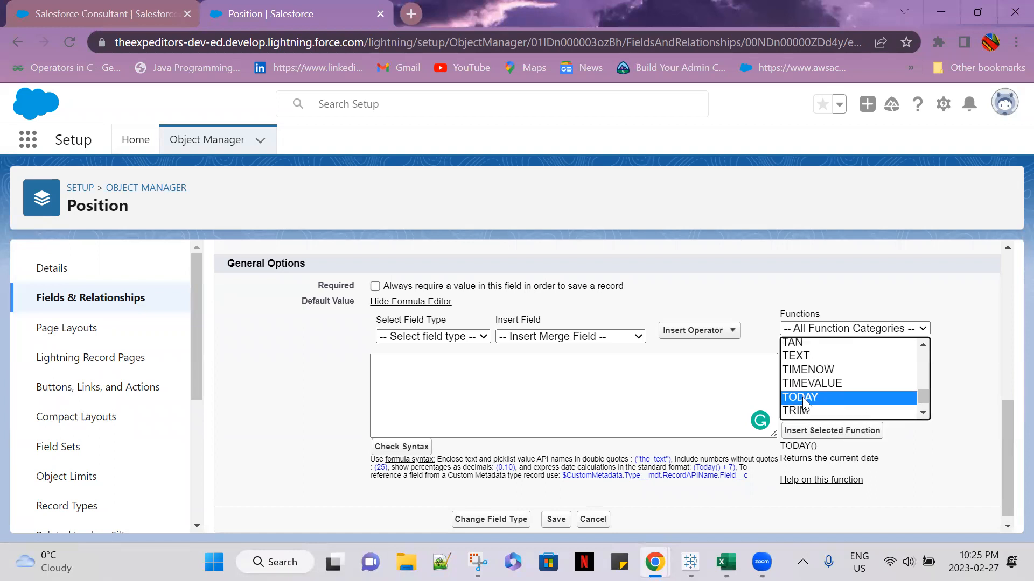
pyautogui.doubleClick(804, 403)
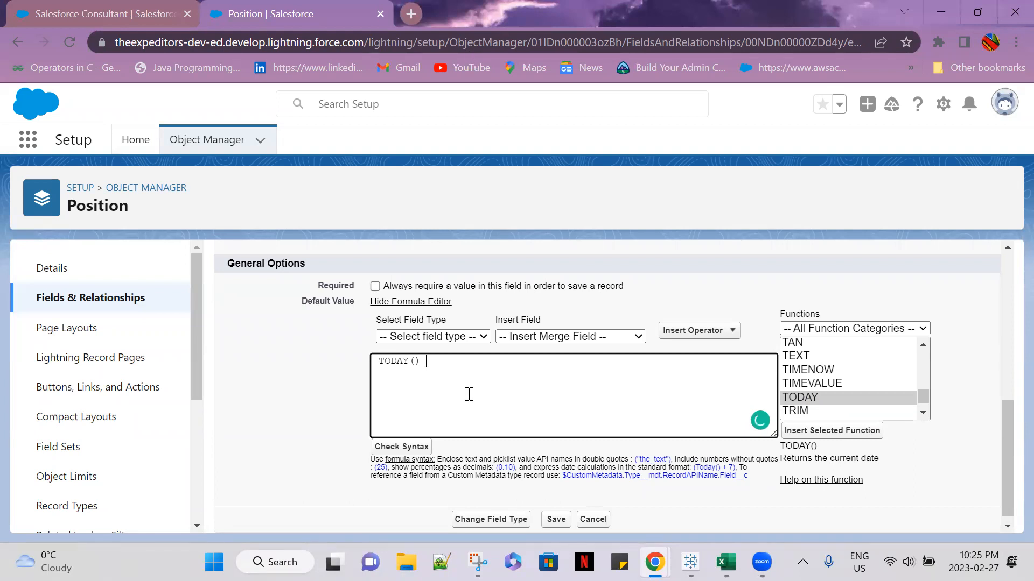
# Complete the Hire By Date default value formula as TODAY() + 90, check its syntax and save the field
pyautogui.write('+ 90')
pyautogui.click(406, 446)
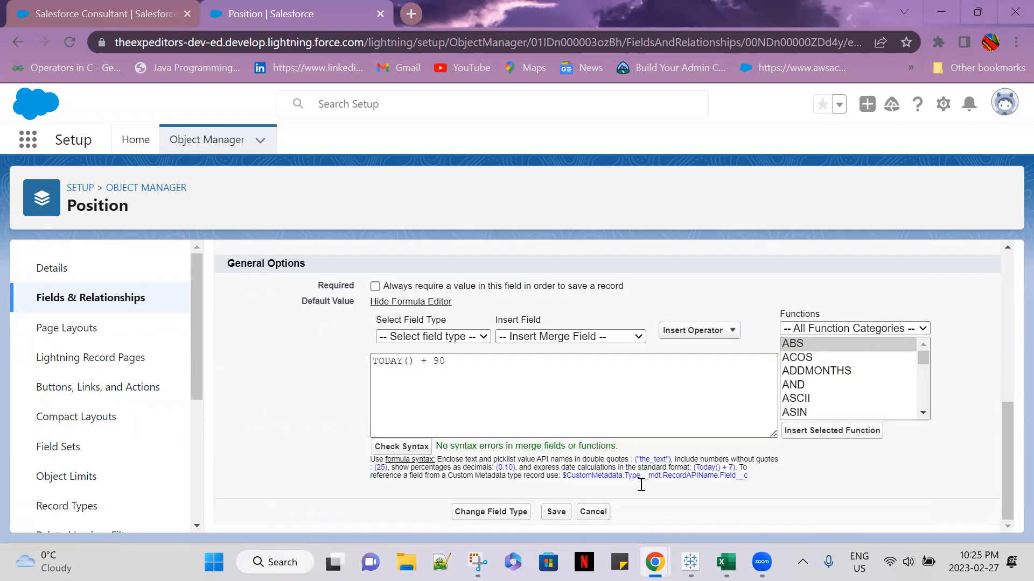
pyautogui.click(555, 512)
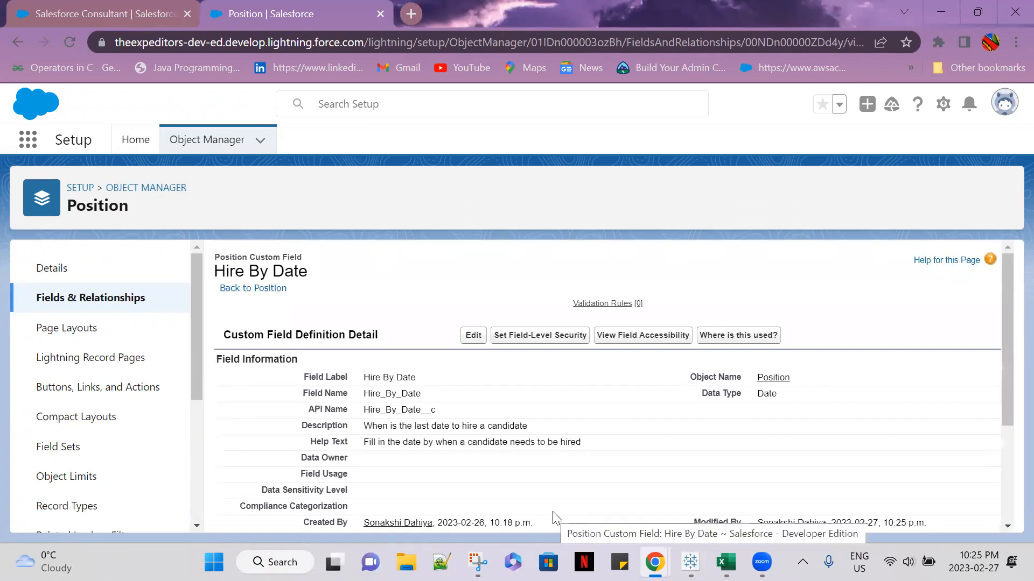
# Open the existing Business Analayst position in the Recruitment app and check its Hire By Date against the Open Date
pyautogui.click(116, 13)
pyautogui.click(65, 40)
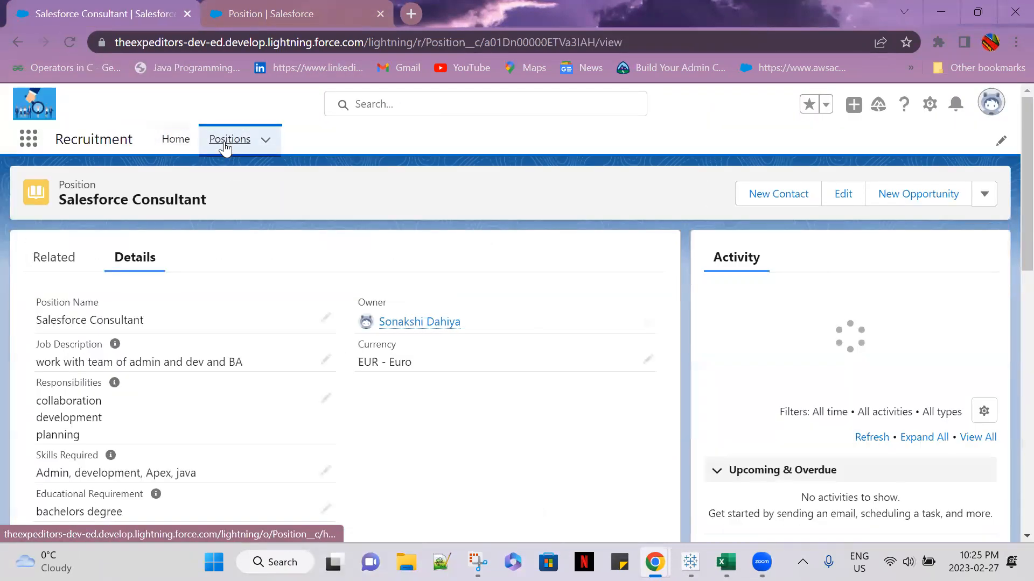
pyautogui.click(225, 146)
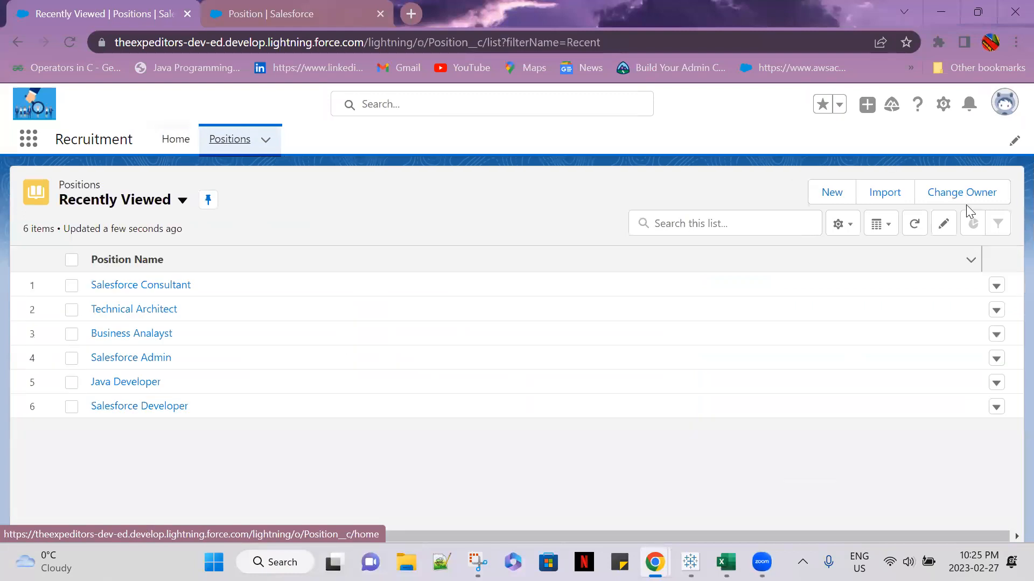
pyautogui.click(143, 333)
pyautogui.scroll(-10, 326, 415)
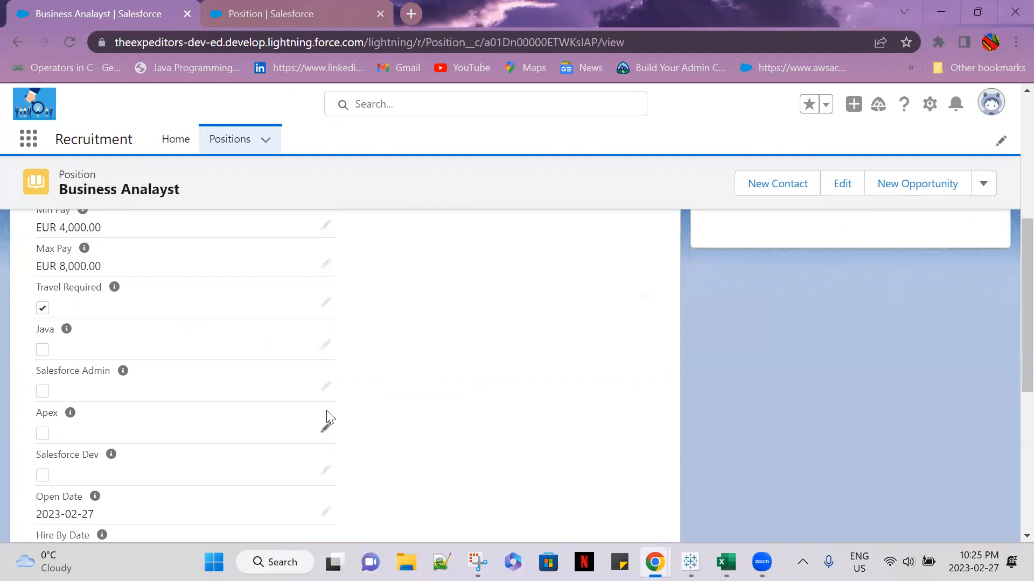
pyautogui.moveTo(122, 397); pyautogui.dragTo(23, 404)
pyautogui.click(489, 448)
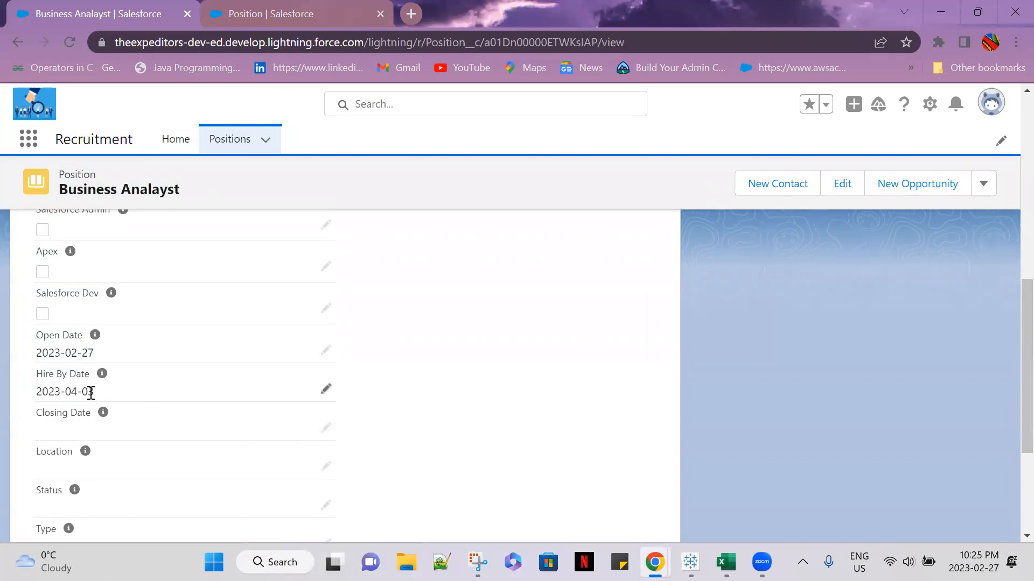
pyautogui.moveTo(97, 397); pyautogui.dragTo(35, 393)
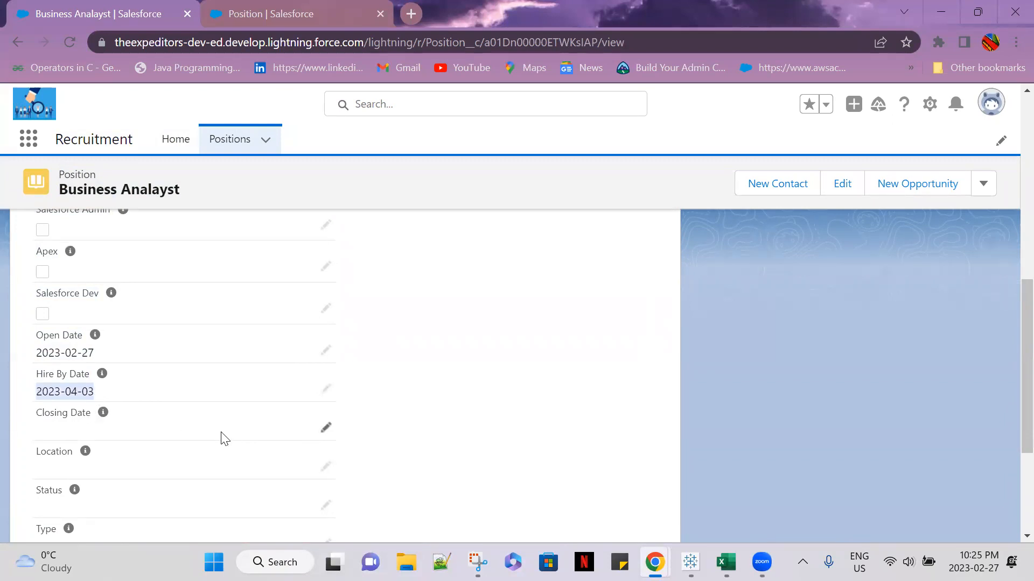
pyautogui.click(526, 404)
pyautogui.scroll(1, 519, 409)
pyautogui.scroll(-1, 514, 426)
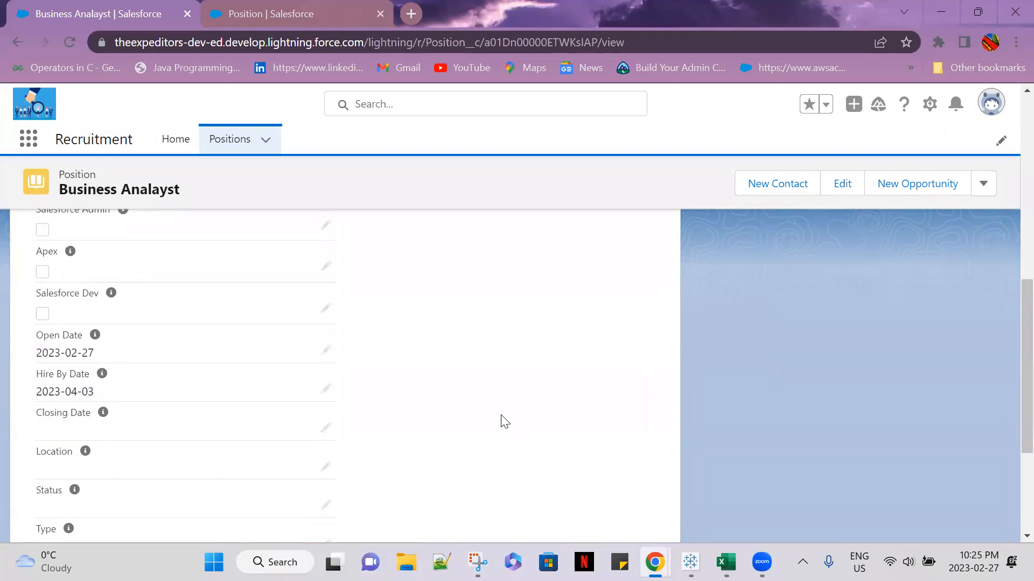
# Open a blank new position form, check the default Hire By Date, and close the form without saving
pyautogui.click(229, 143)
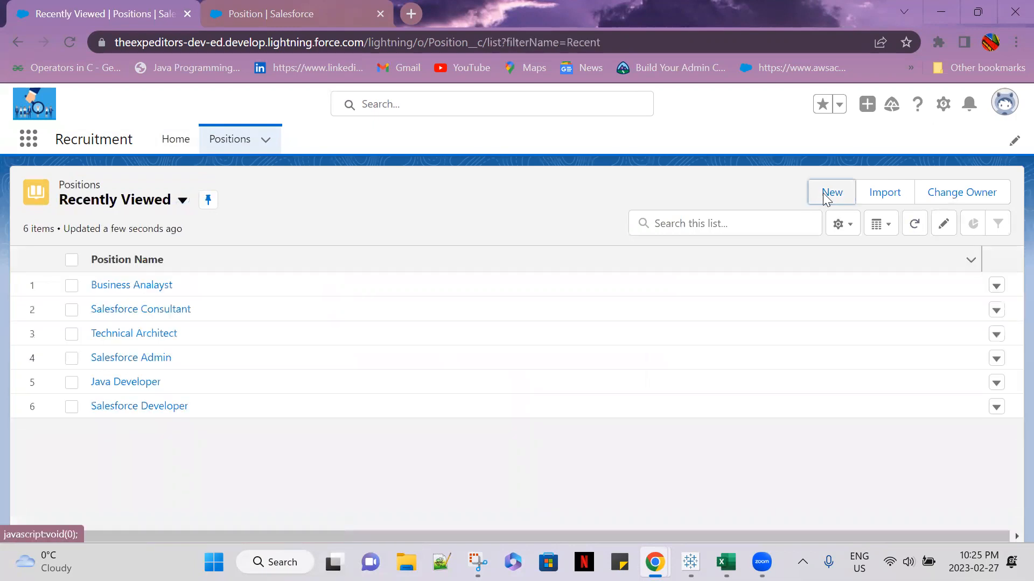
pyautogui.click(823, 192)
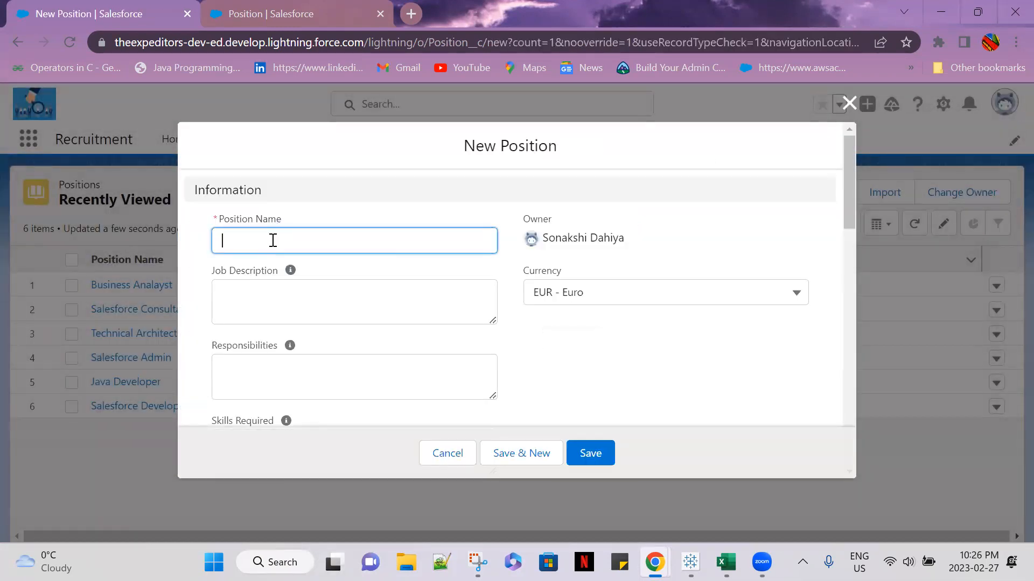
pyautogui.write('te')
pyautogui.press('BackSpace')
pyautogui.press('BackSpace')
pyautogui.scroll(-3, 397, 206)
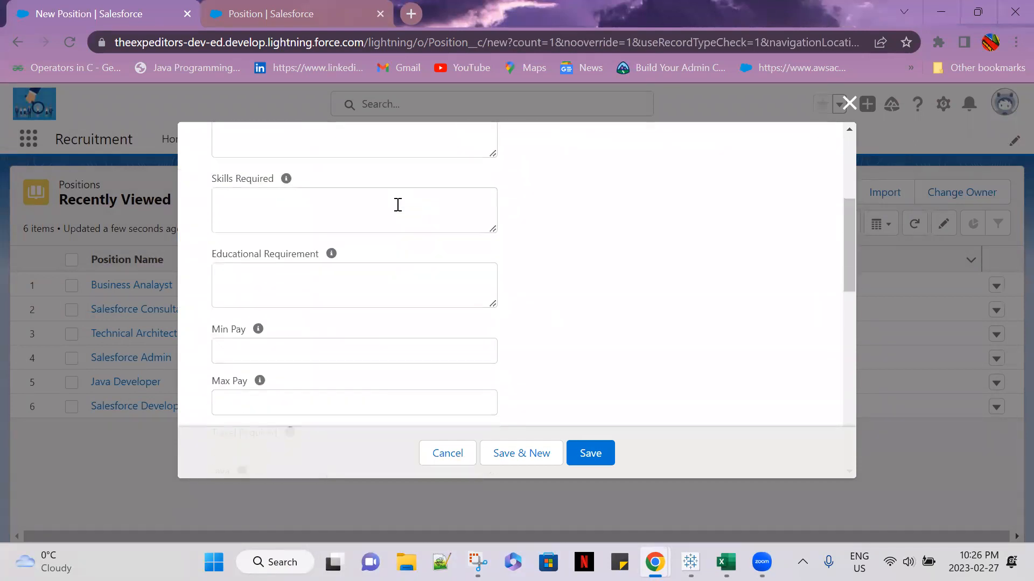
pyautogui.scroll(-8, 398, 205)
pyautogui.moveTo(325, 302); pyautogui.dragTo(192, 299)
pyautogui.moveTo(284, 330)
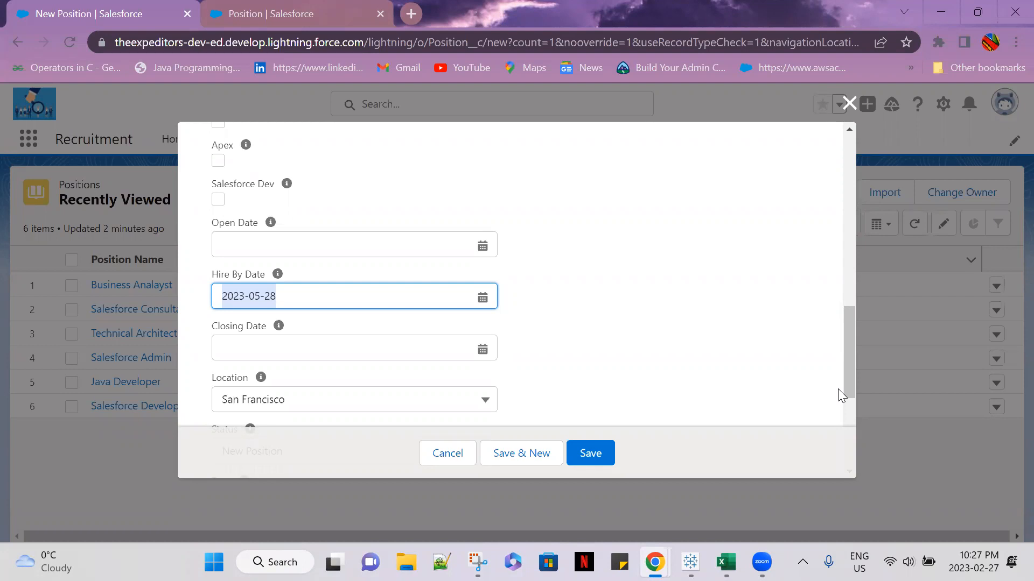
pyautogui.click(653, 259)
pyautogui.click(849, 103)
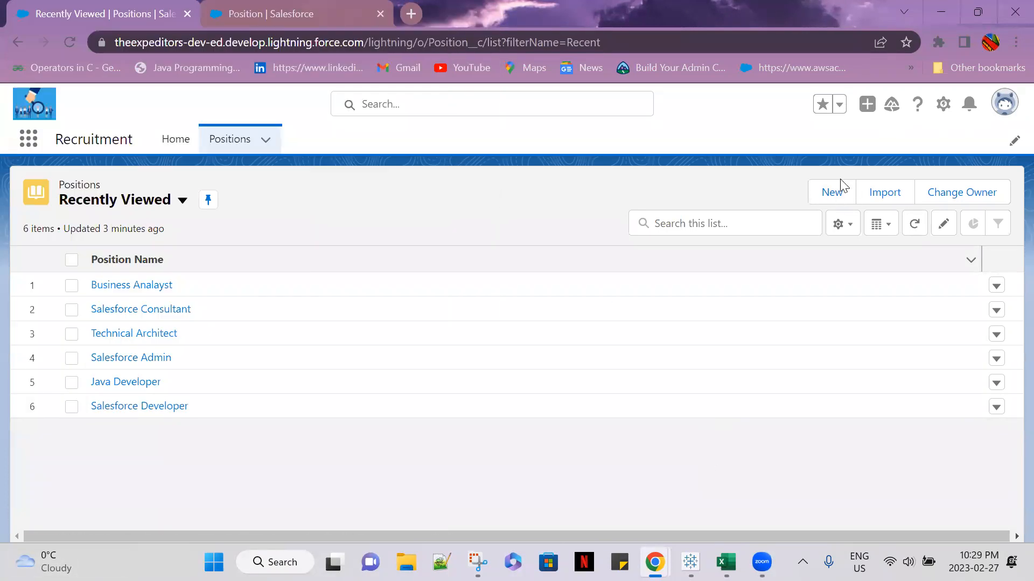
# Start a new position record and enter Tester as the position name
pyautogui.click(834, 192)
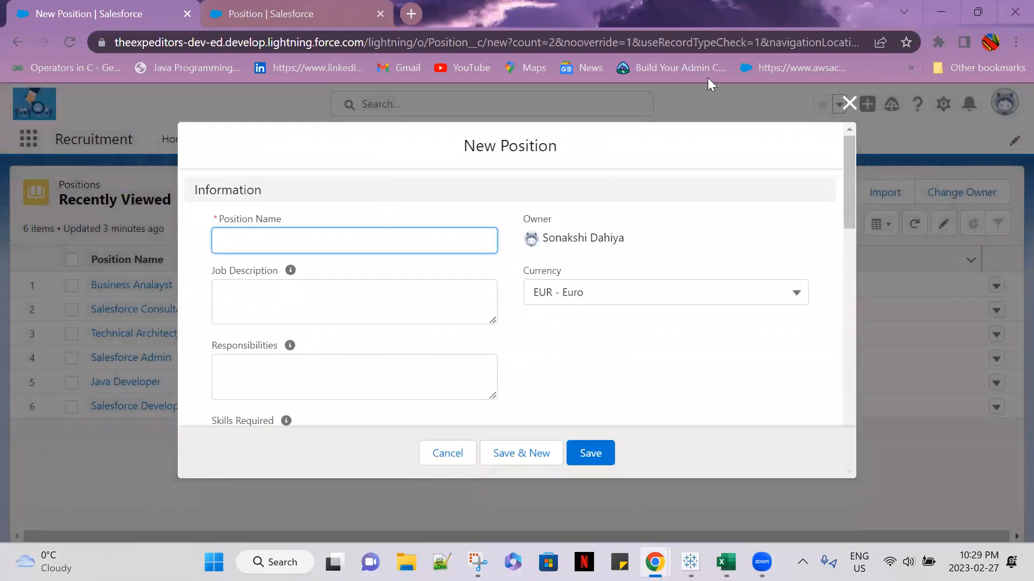
pyautogui.scroll(-5, 301, 357)
pyautogui.scroll(-2, 301, 358)
pyautogui.scroll(7, 298, 358)
pyautogui.write('test')
pyautogui.press('BackSpace')
pyautogui.press('BackSpace')
pyautogui.press('BackSpace')
pyautogui.press('BackSpace')
pyautogui.write('t')
pyautogui.press('BackSpace')
pyautogui.write('Tester')
# Set the Tester position's Min Pay to 4000 and Max Pay to 200, save the record and review its pay fields
pyautogui.scroll(-6, 286, 263)
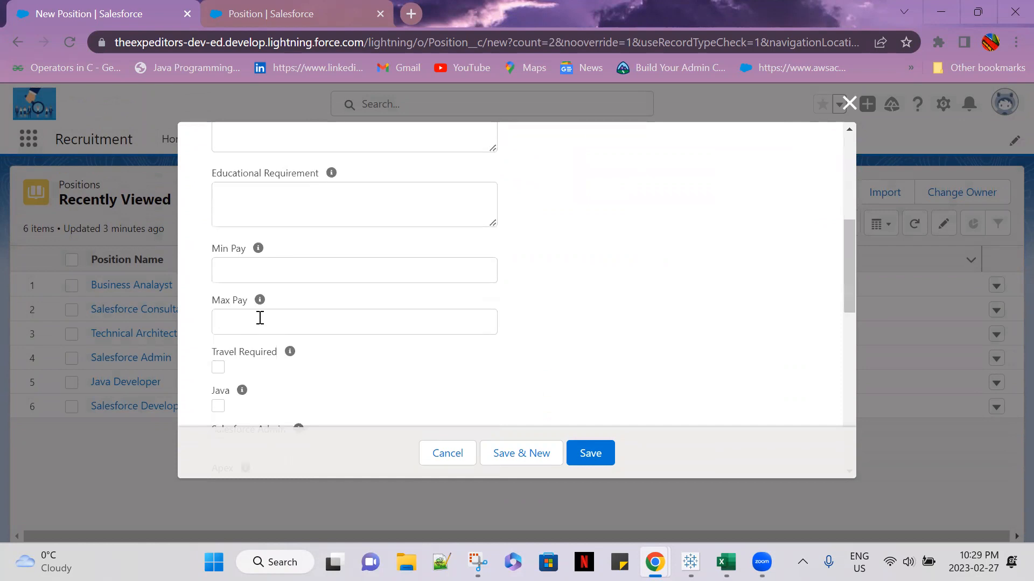
pyautogui.click(245, 271)
pyautogui.write('4000')
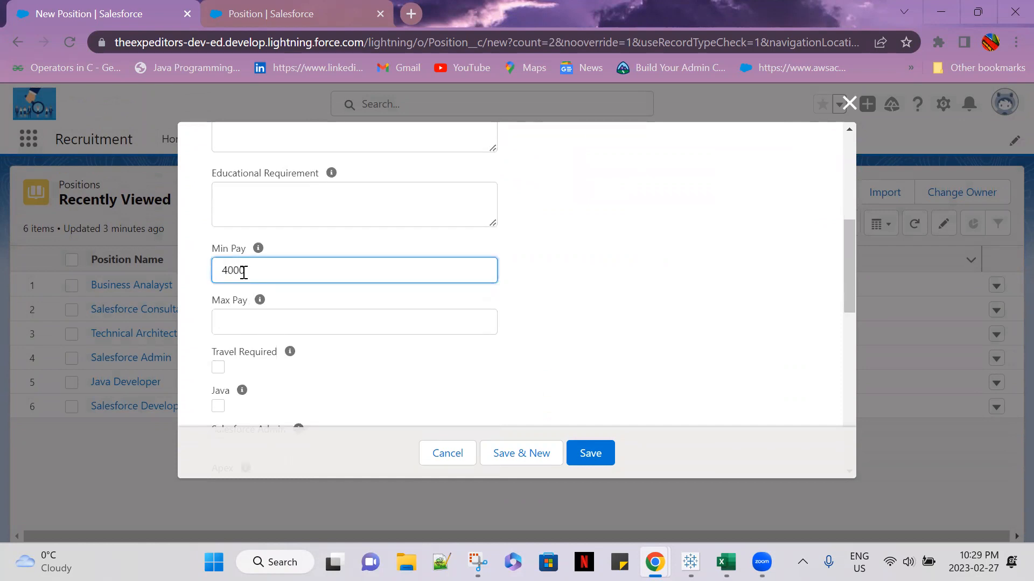
pyautogui.click(248, 319)
pyautogui.write('2')
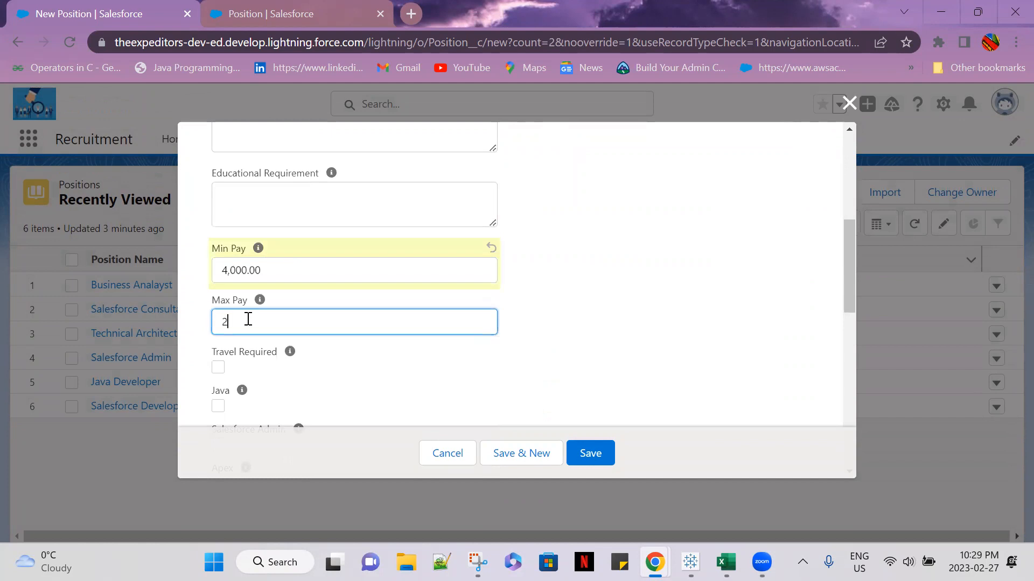
pyautogui.write('00')
pyautogui.click(649, 366)
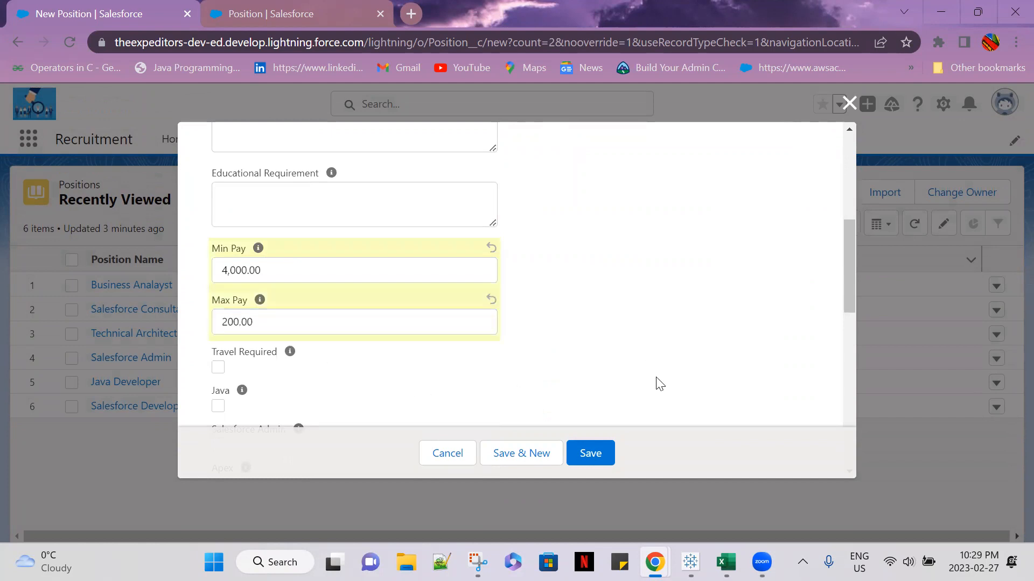
pyautogui.click(600, 463)
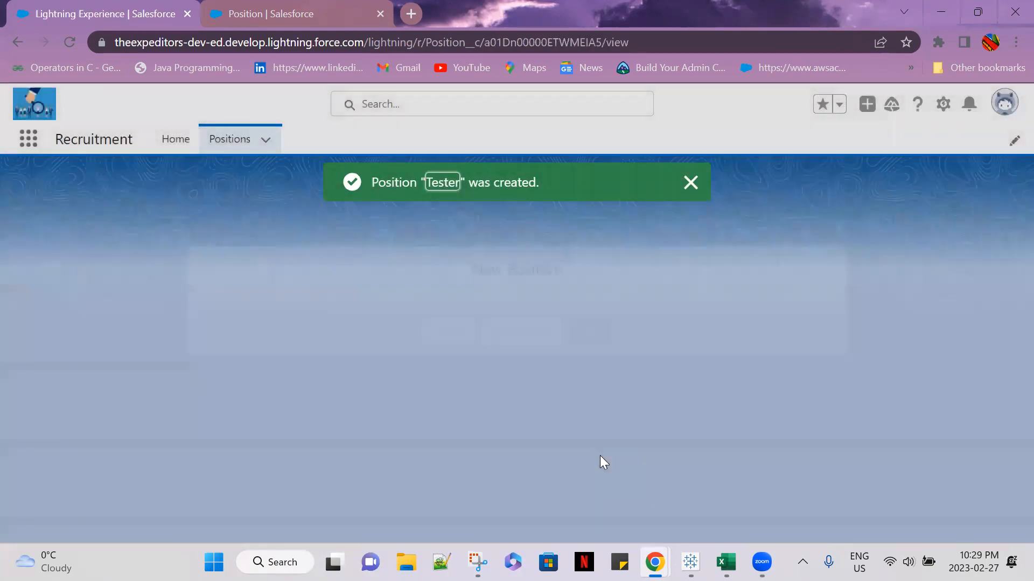
pyautogui.scroll(-5, 577, 452)
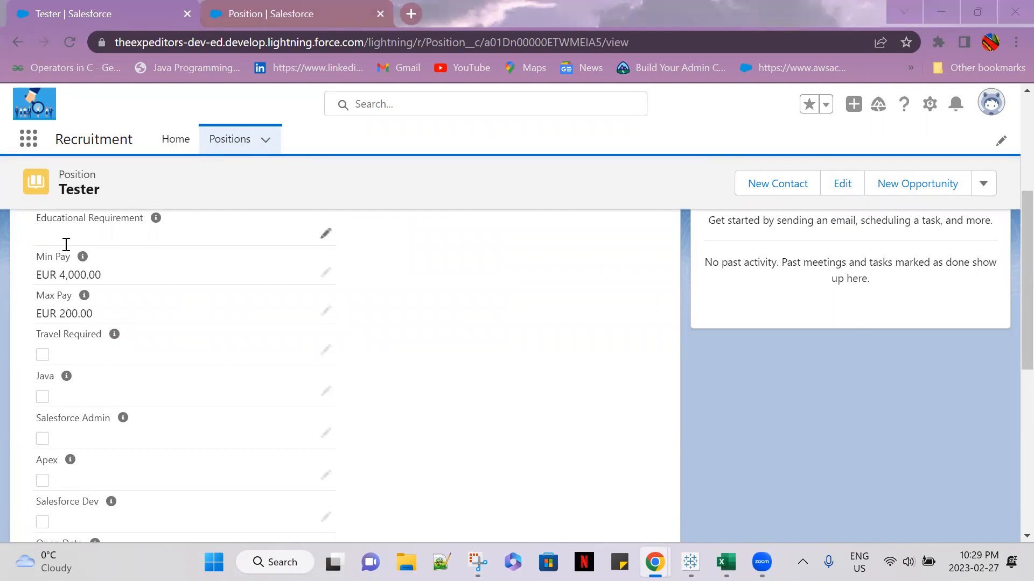
pyautogui.scroll(2, 256, 442)
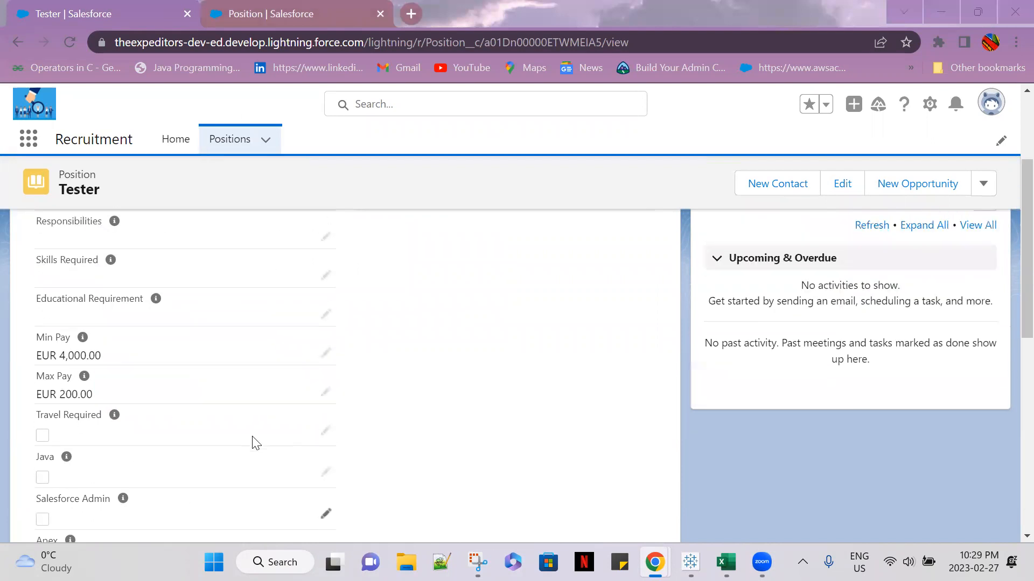